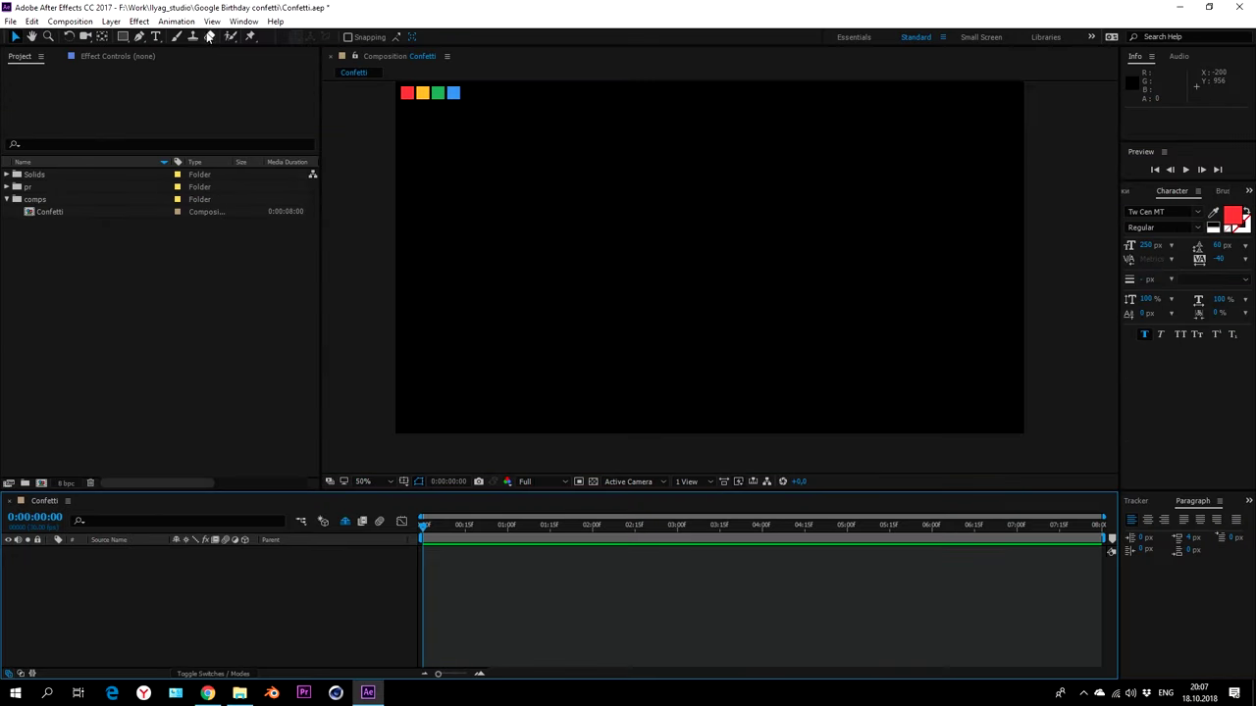
- Draw a short curved stroke near the comp's bottom-right corner with the Pen tool
click(138, 38)
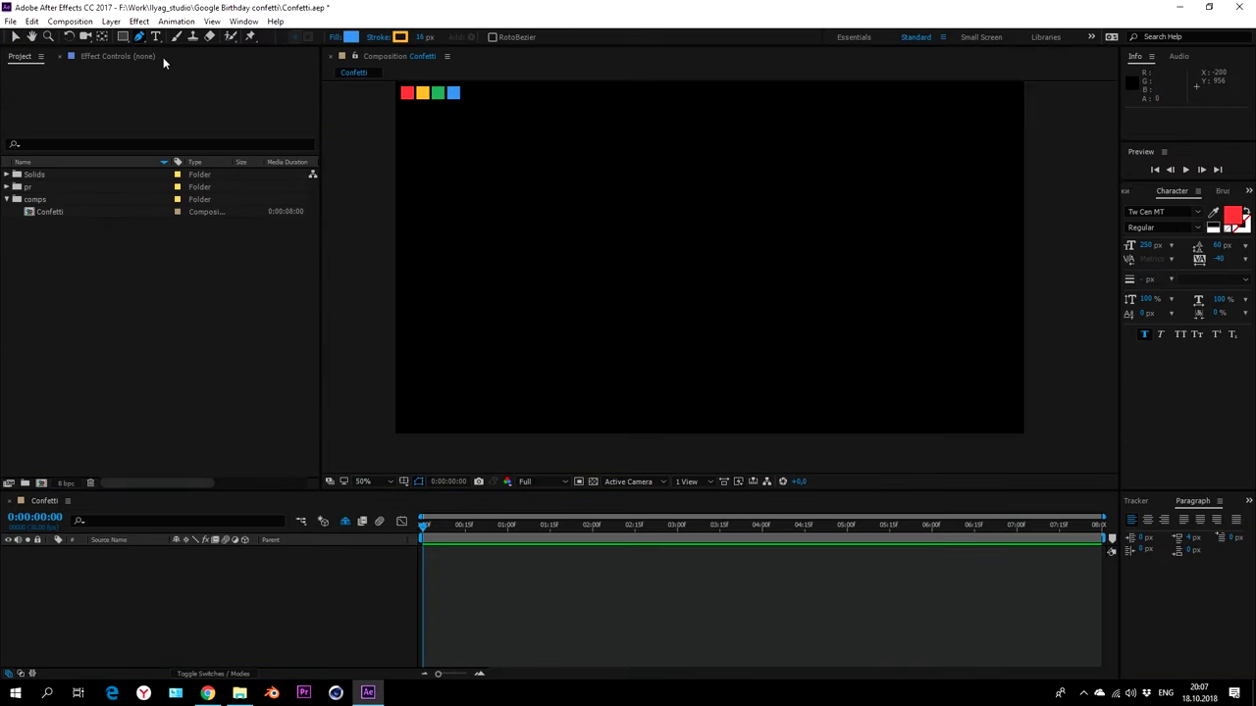
click(957, 450)
drag(942, 379, 968, 334)
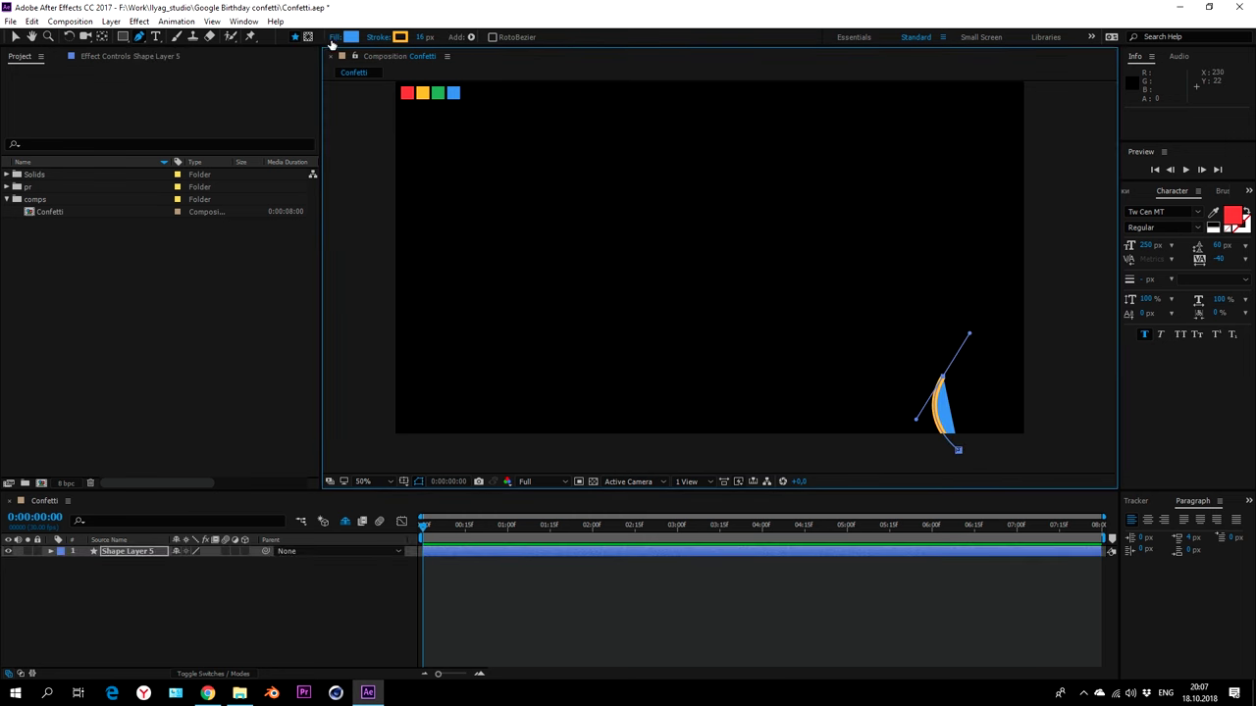
- Set the shape's fill to None
click(334, 38)
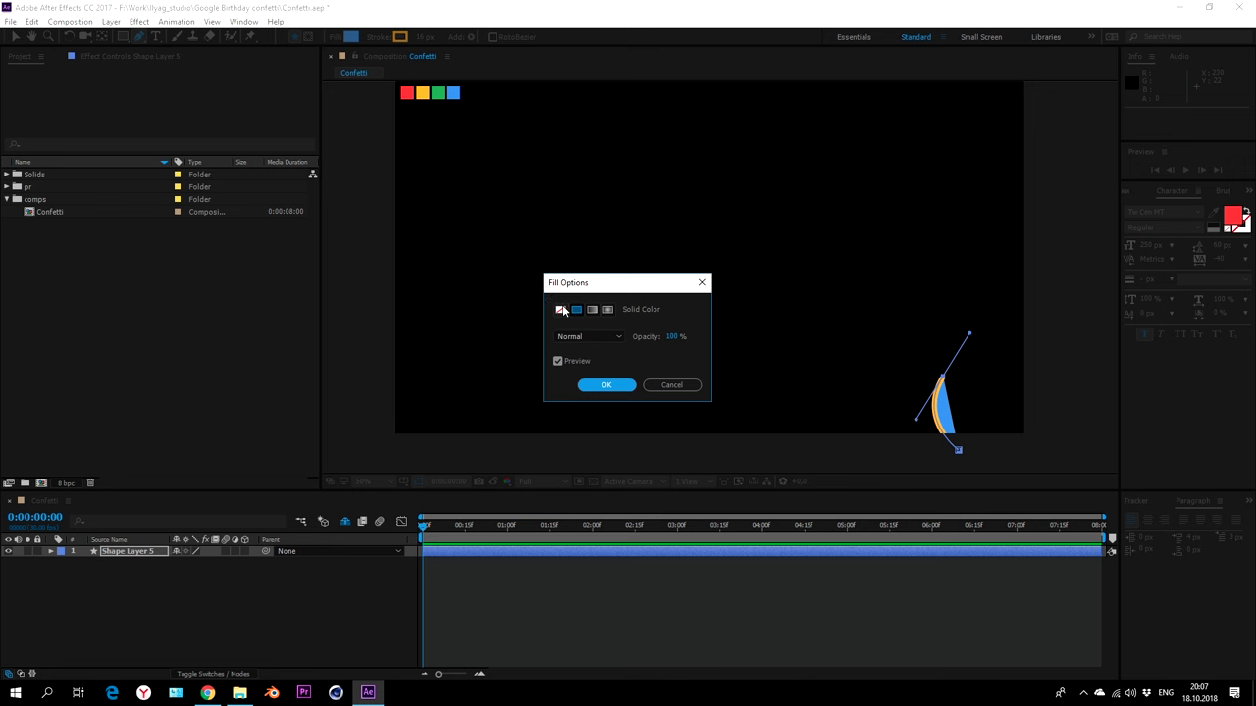
click(562, 310)
click(606, 385)
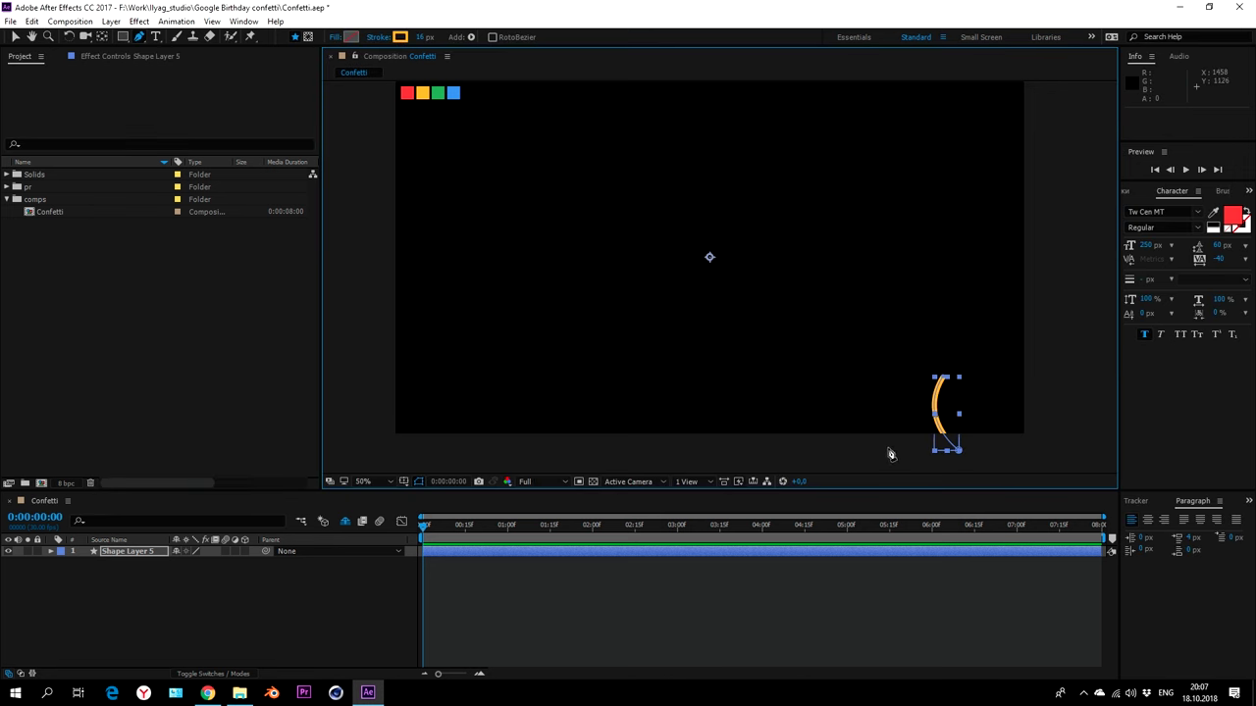
- Continue the path upward into an S-curve with a small loop
click(939, 388)
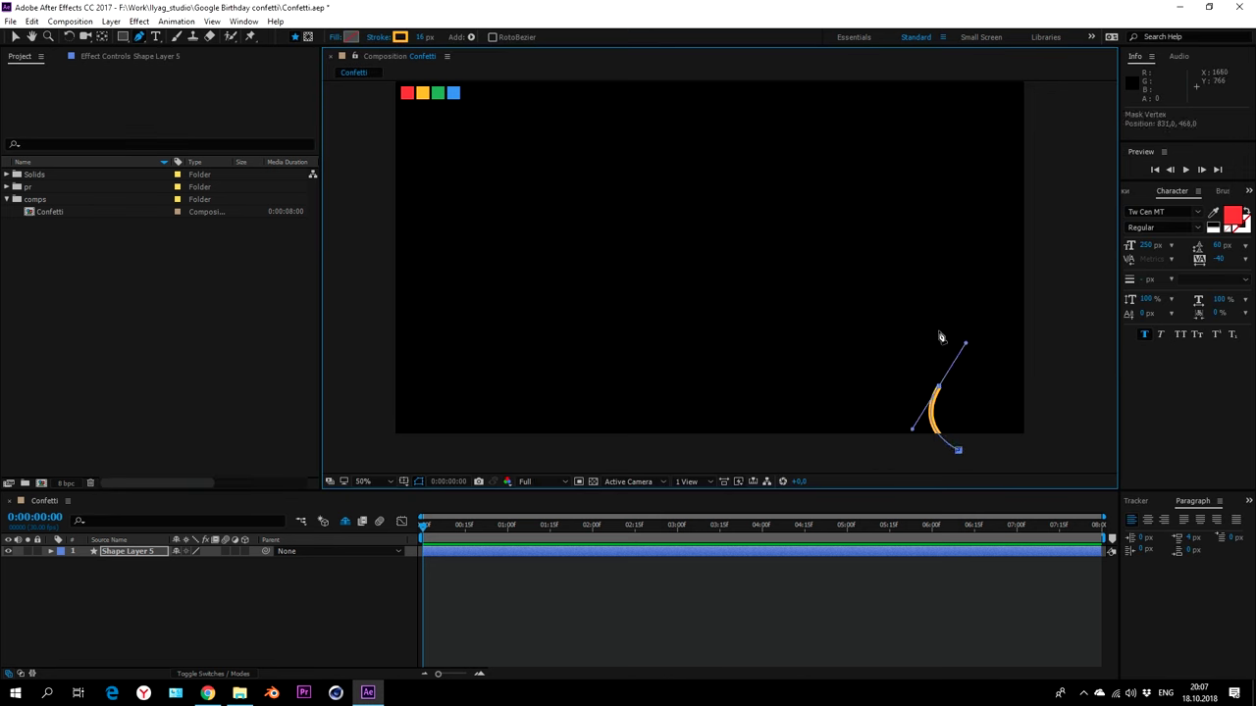
drag(946, 341, 935, 313)
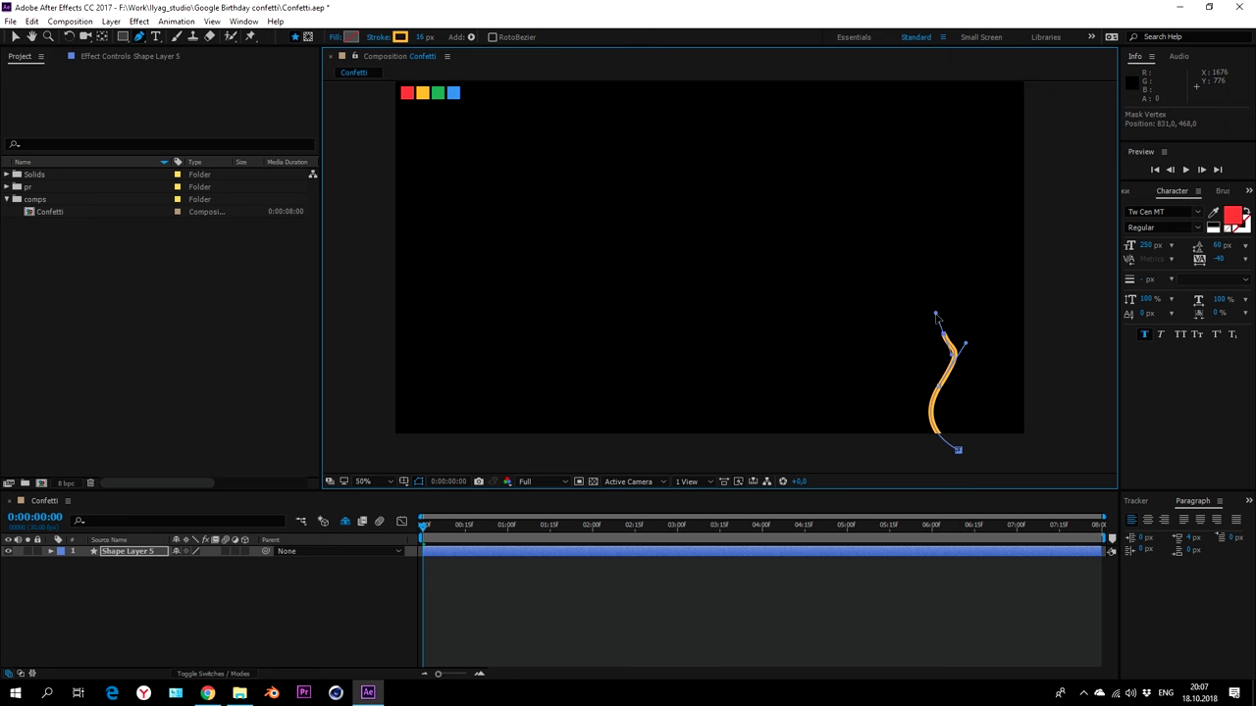
drag(931, 395, 961, 371)
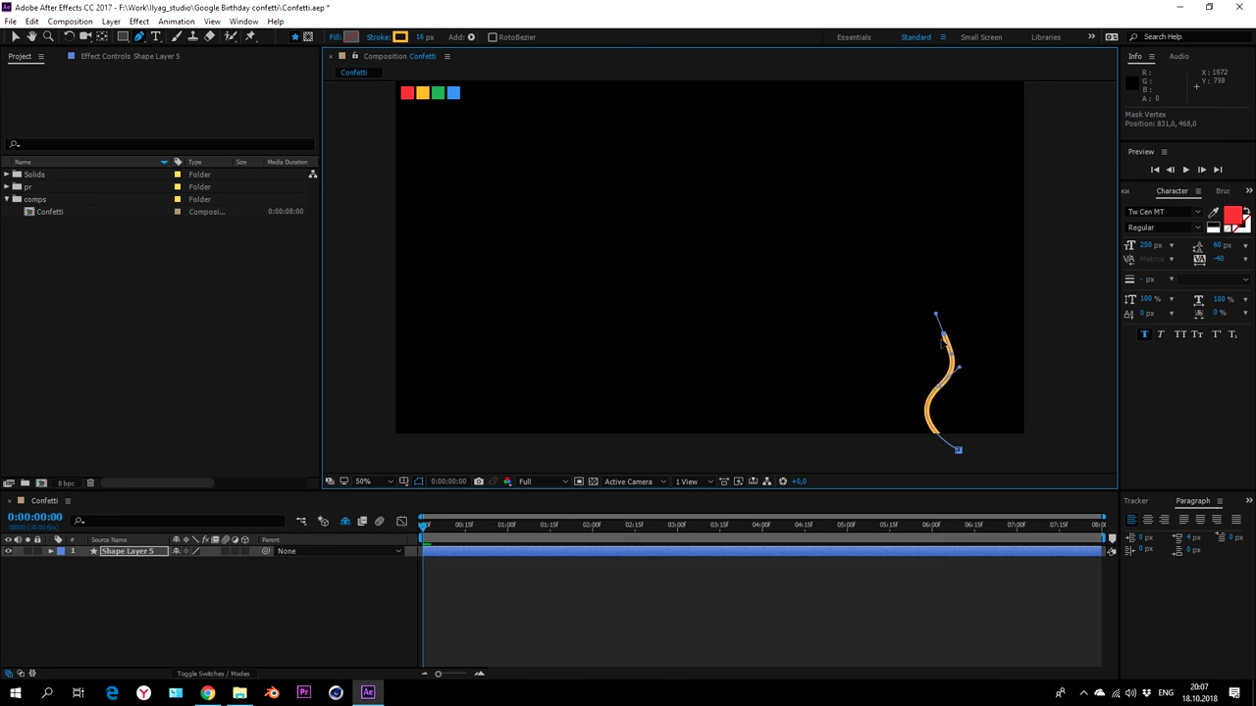
mouse_move(865, 304)
mouse_down()
mouse_move(913, 267)
mouse_move(892, 287)
mouse_up()
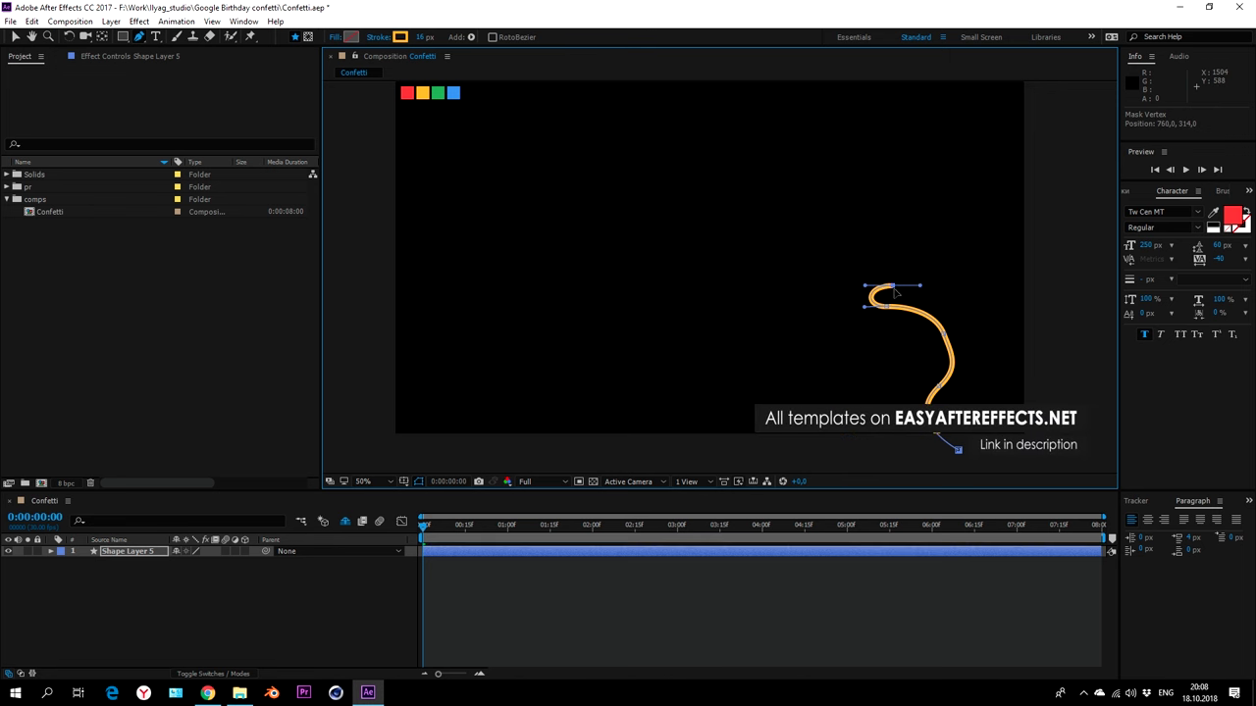
drag(890, 331, 863, 336)
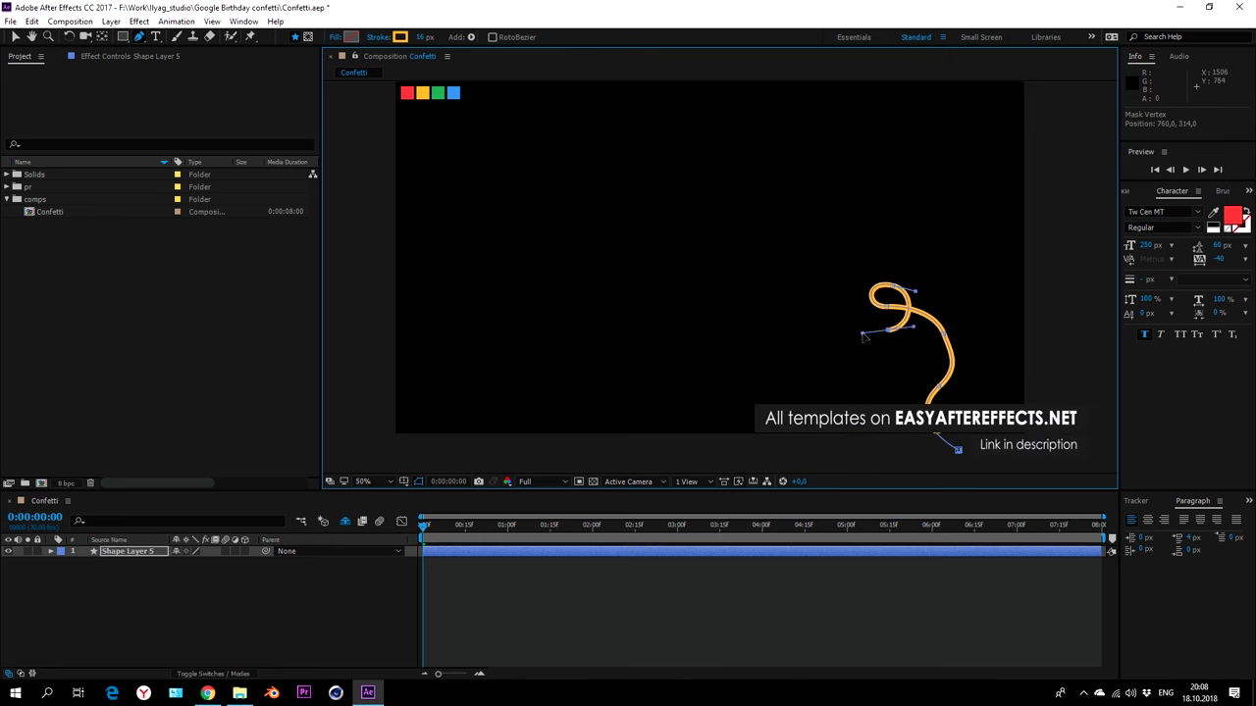
mouse_move(790, 240)
mouse_down()
mouse_move(812, 212)
mouse_move(784, 187)
mouse_up()
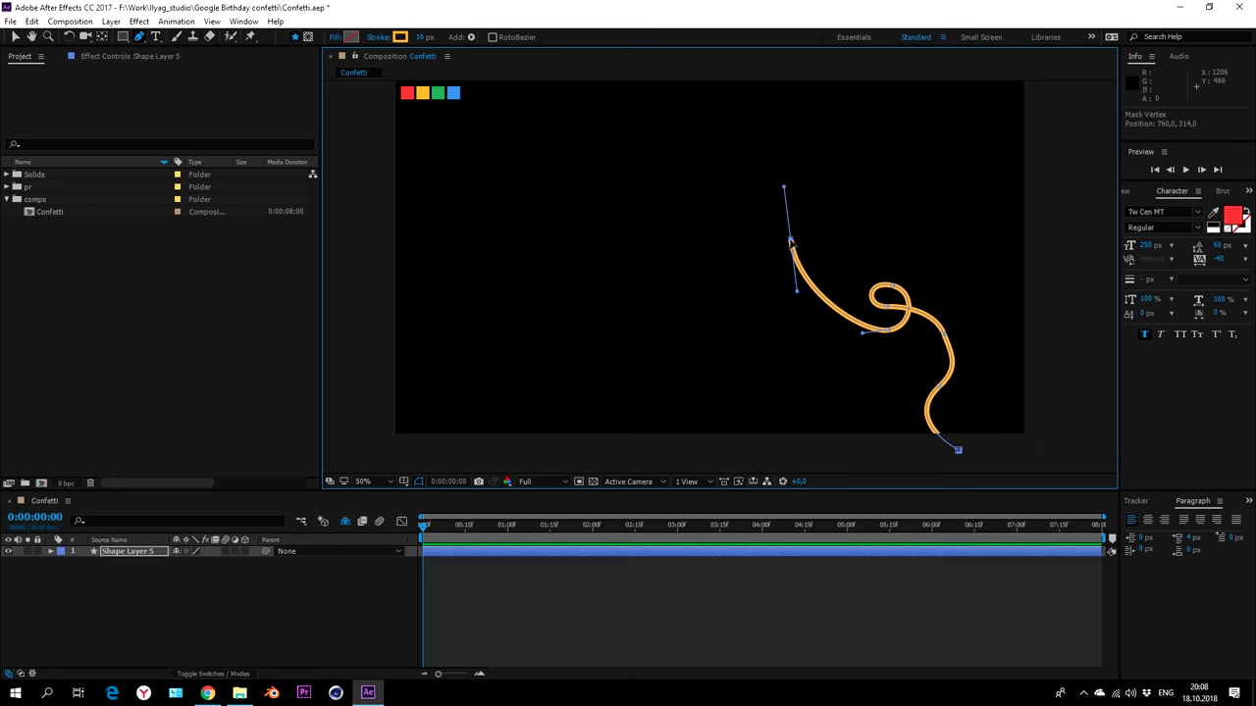
- Extend the stroke past the comp's top edge and smooth its curves
drag(810, 265, 814, 258)
mouse_move(887, 208)
mouse_down()
mouse_move(872, 173)
mouse_move(797, 111)
mouse_move(803, 222)
mouse_up()
drag(773, 147, 834, 100)
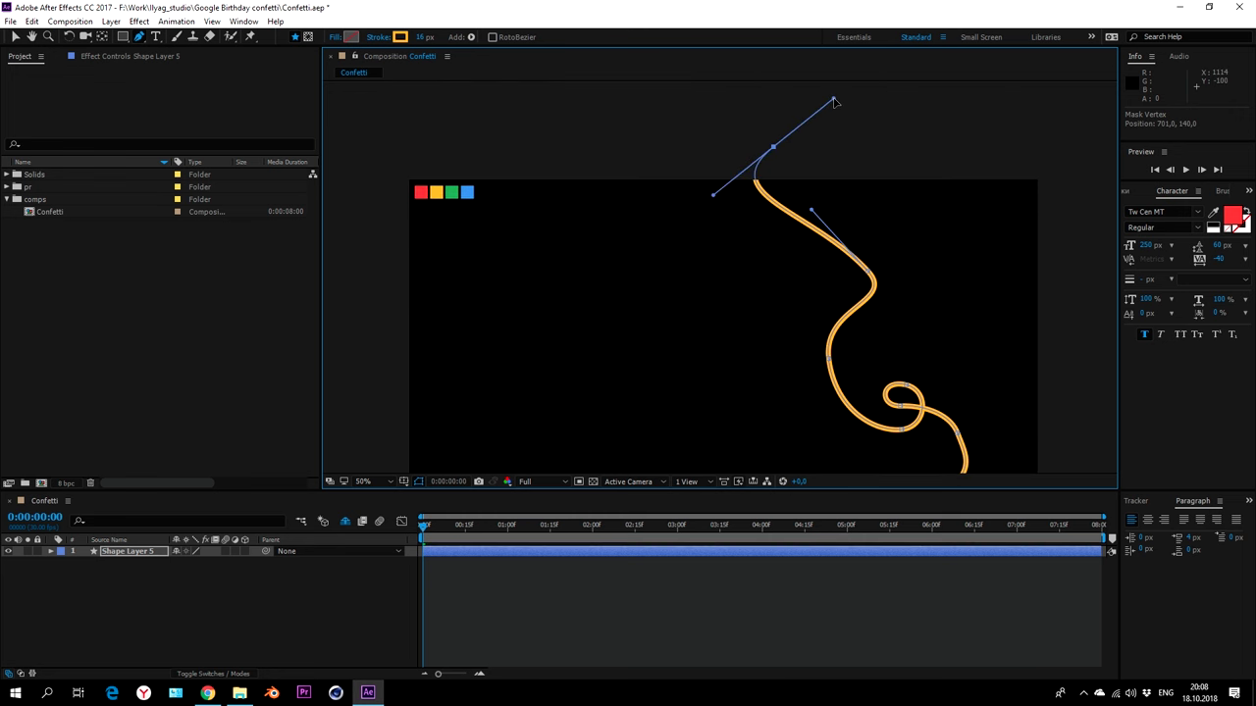
drag(713, 196, 741, 279)
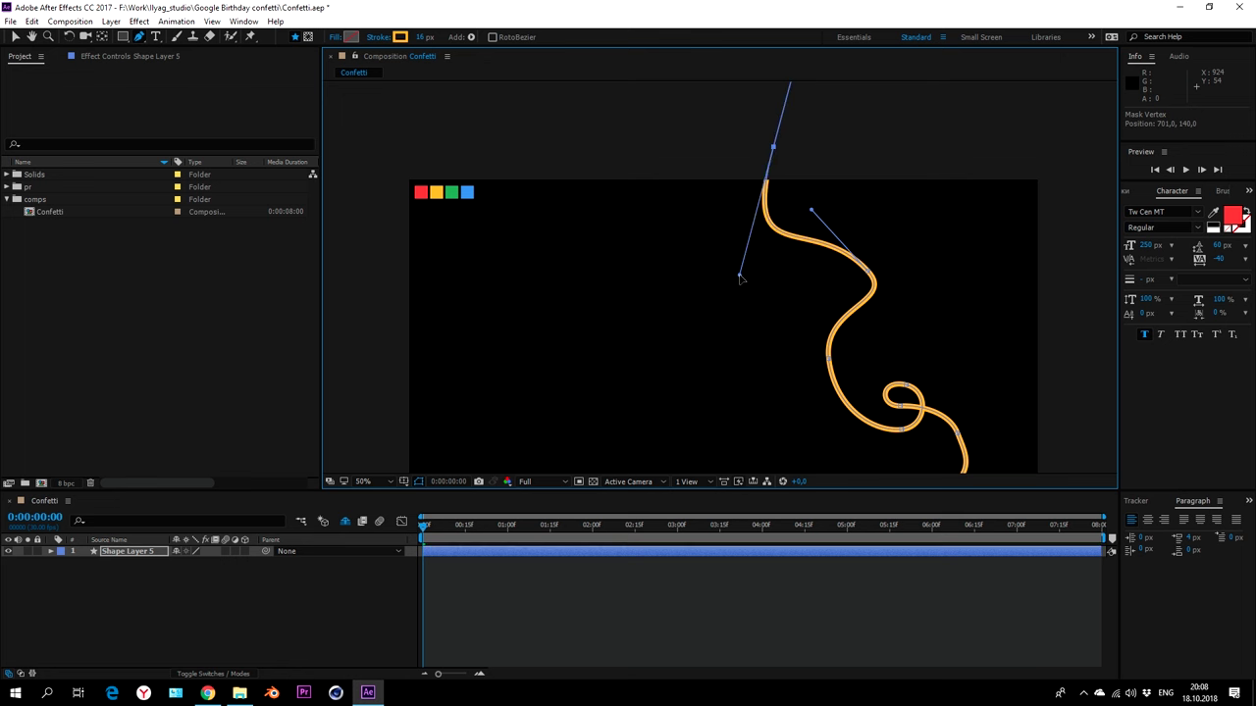
drag(811, 210, 811, 224)
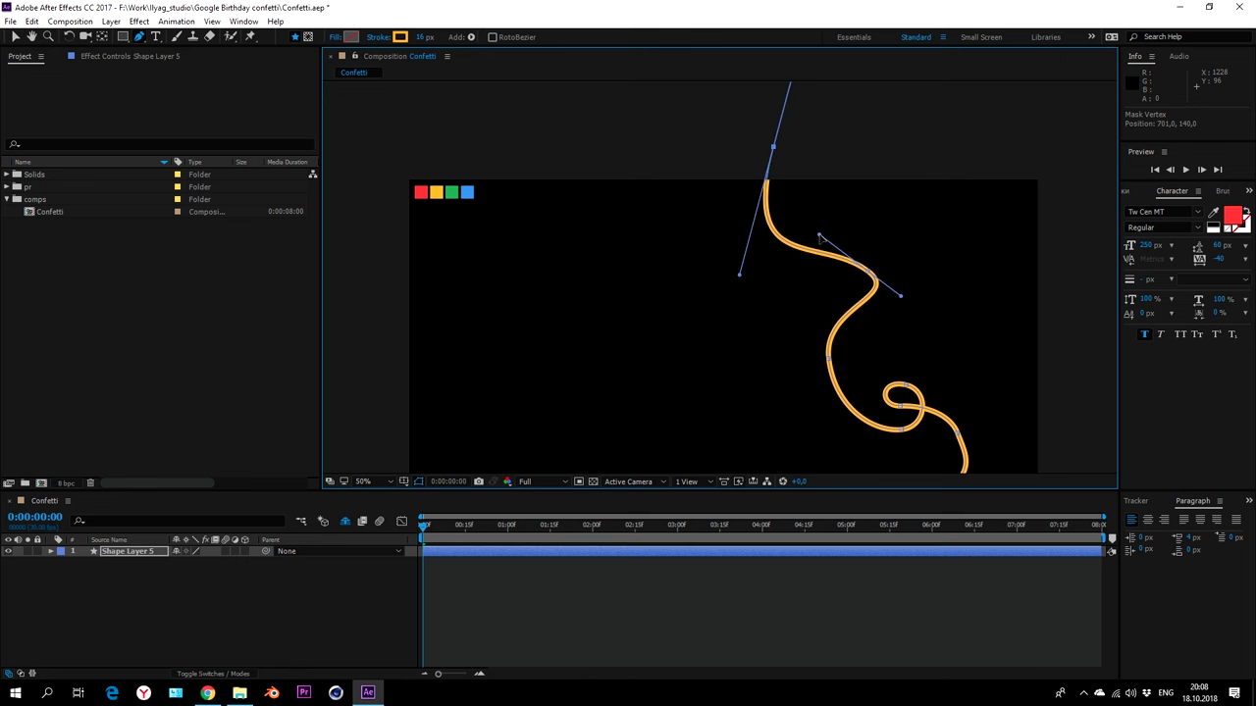
drag(869, 273, 856, 269)
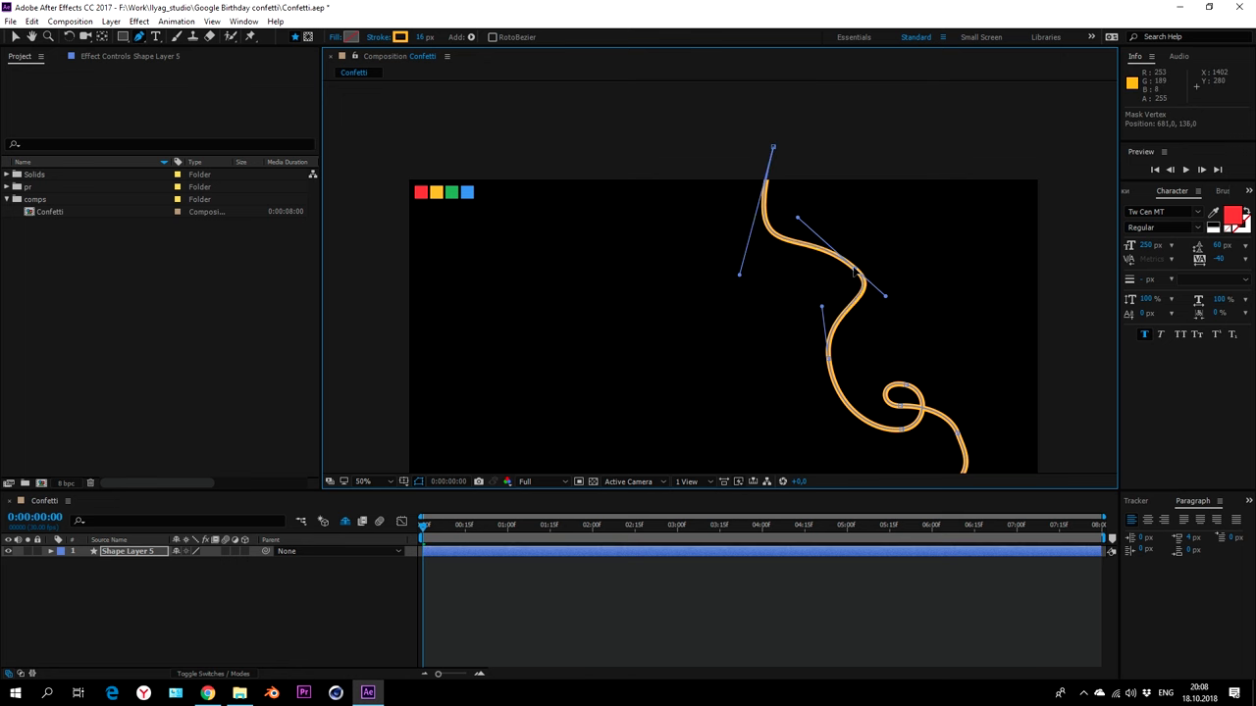
drag(843, 378, 779, 319)
click(276, 619)
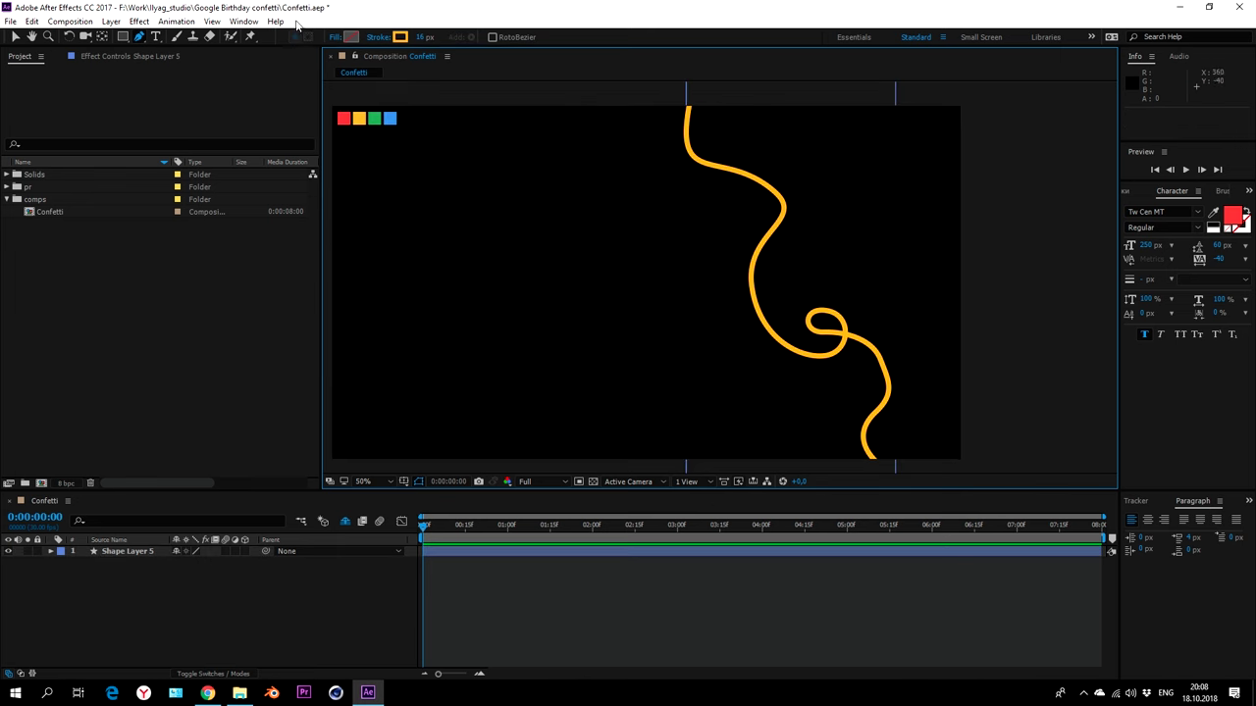
- Set the stroke colour to yellow
click(399, 37)
click(1221, 389)
click(343, 118)
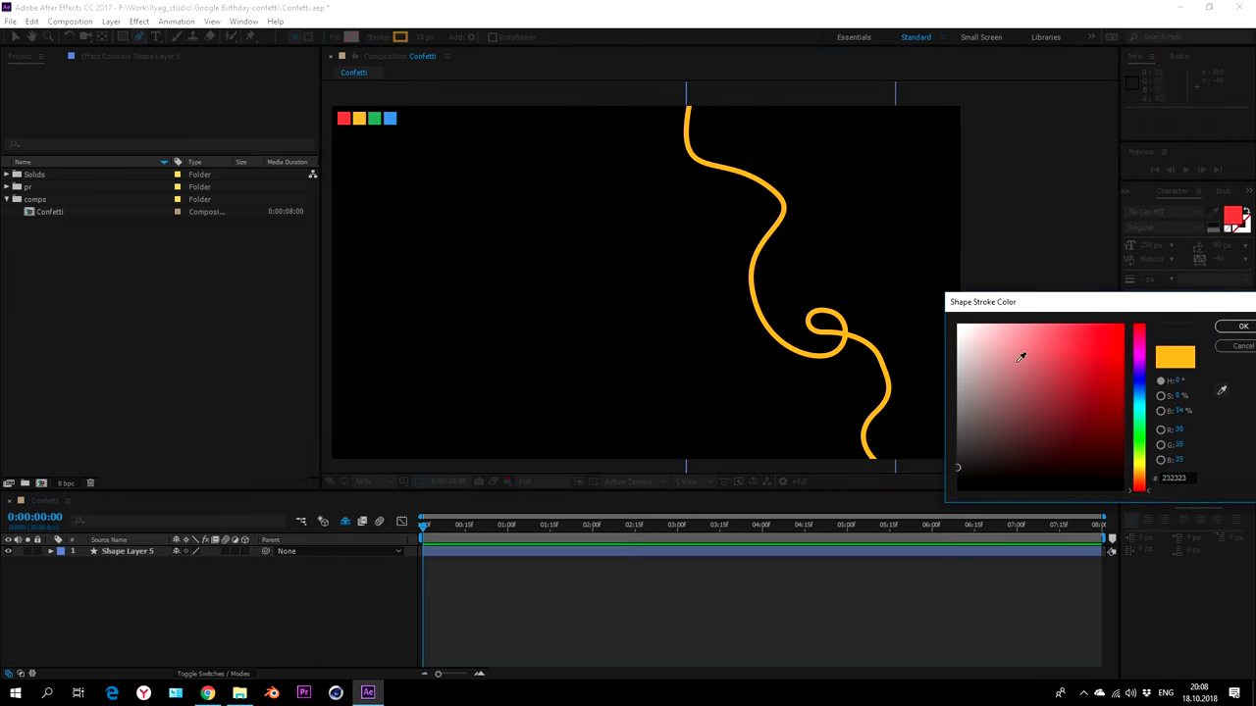
click(361, 117)
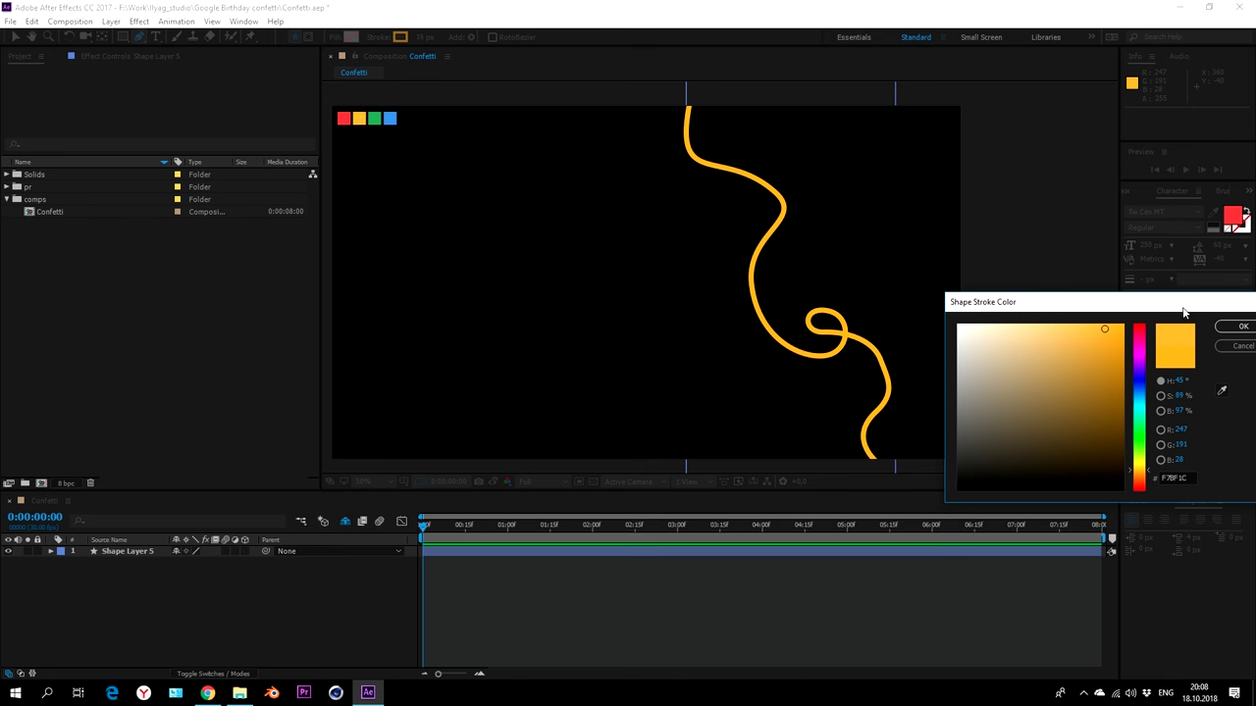
click(1242, 326)
- Add Trim Paths to Shape Layer 5's contents
click(118, 551)
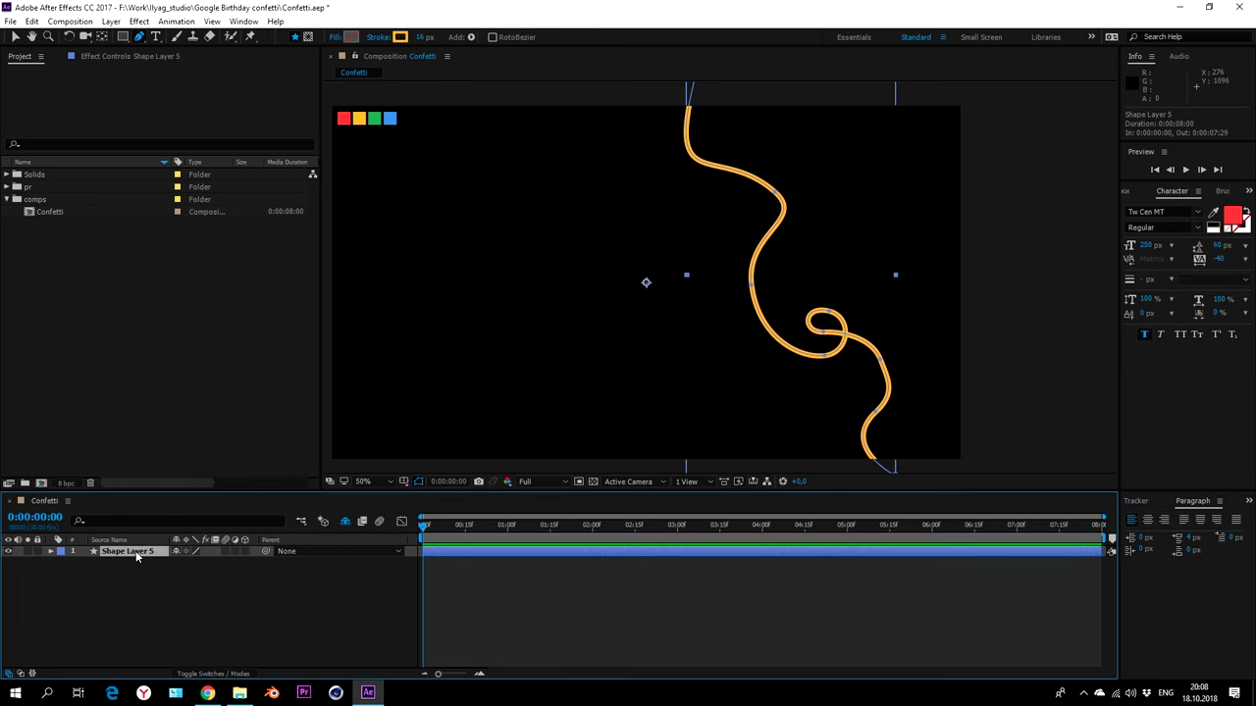
click(52, 552)
click(63, 564)
click(250, 562)
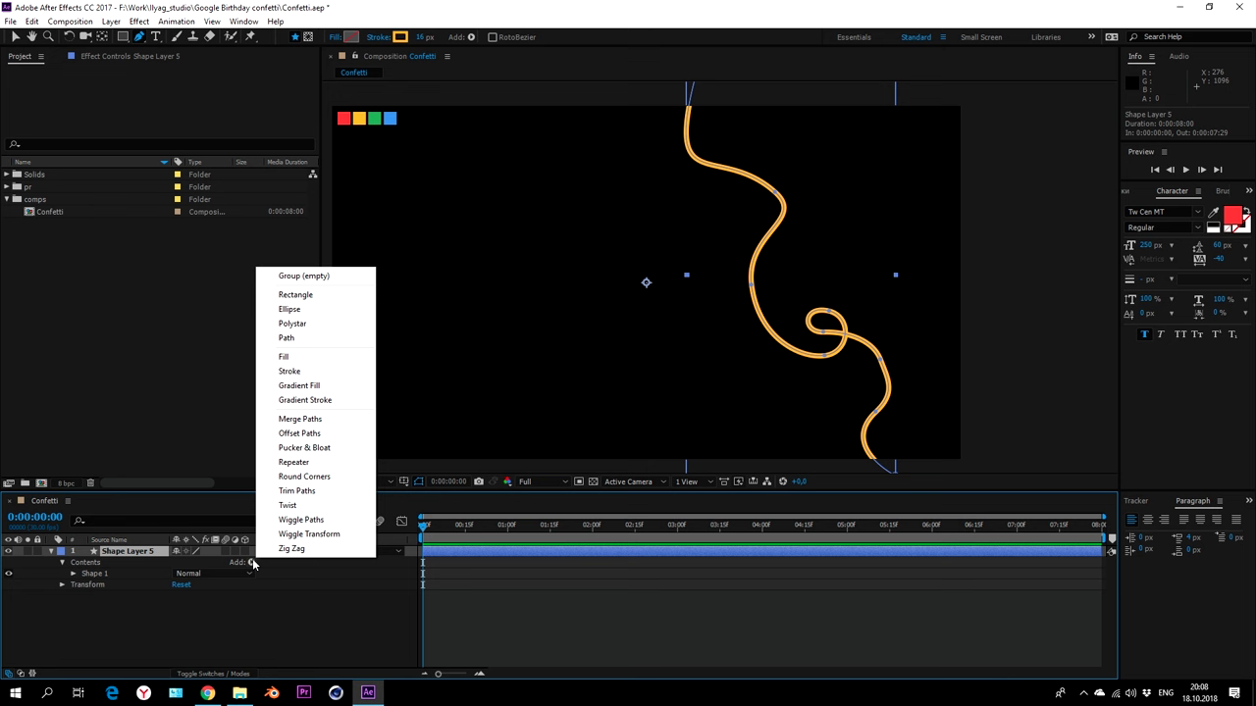
click(312, 492)
- Keyframe trim Start 0%, End 100% and Stroke Width 16 at frame zero
click(73, 586)
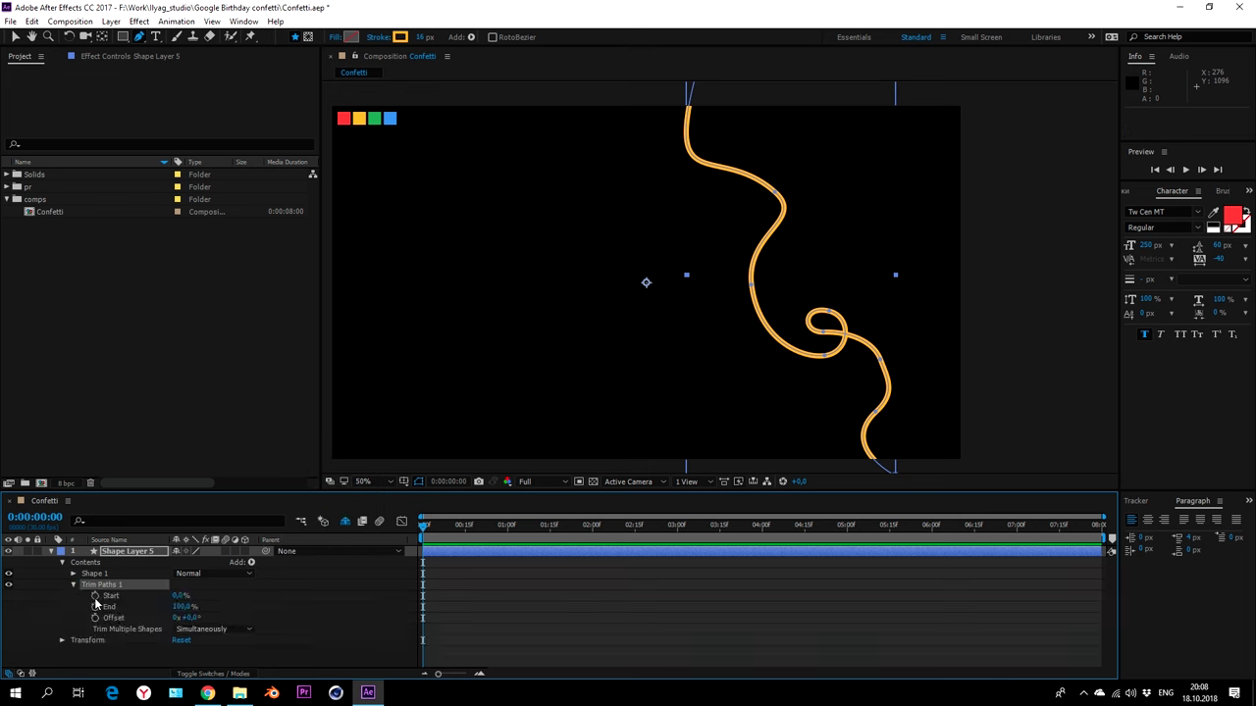
click(95, 583)
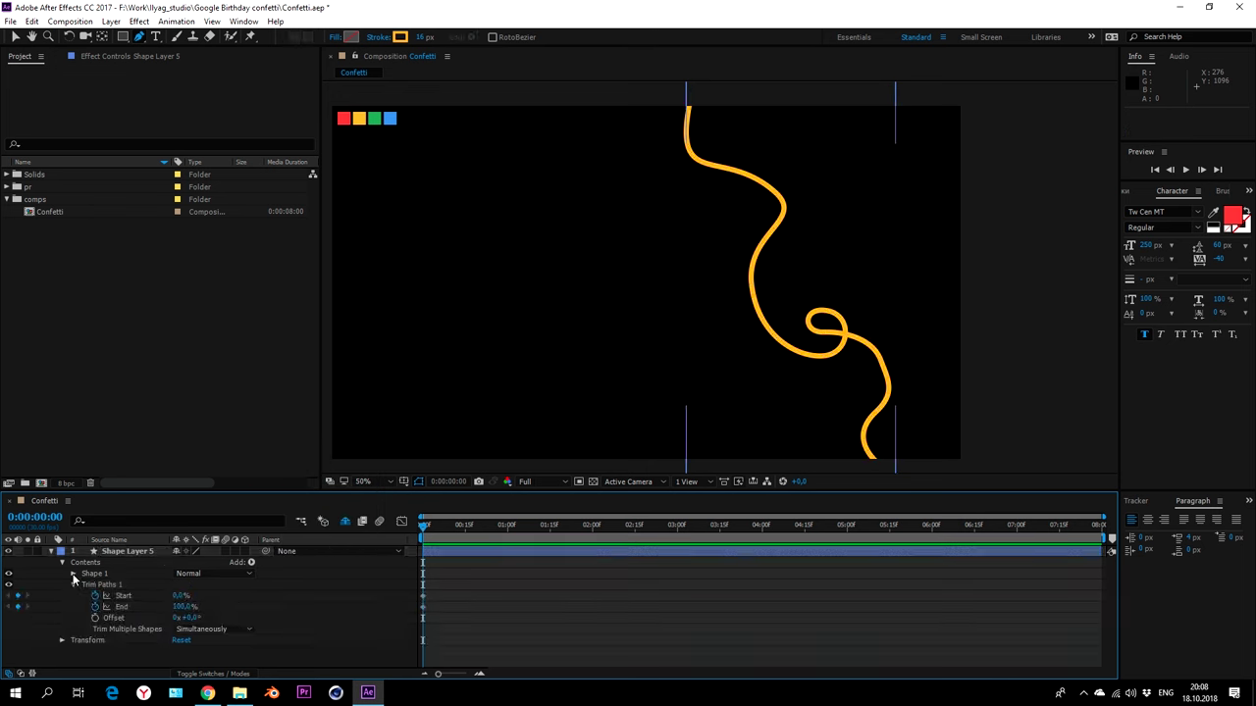
click(72, 574)
click(102, 585)
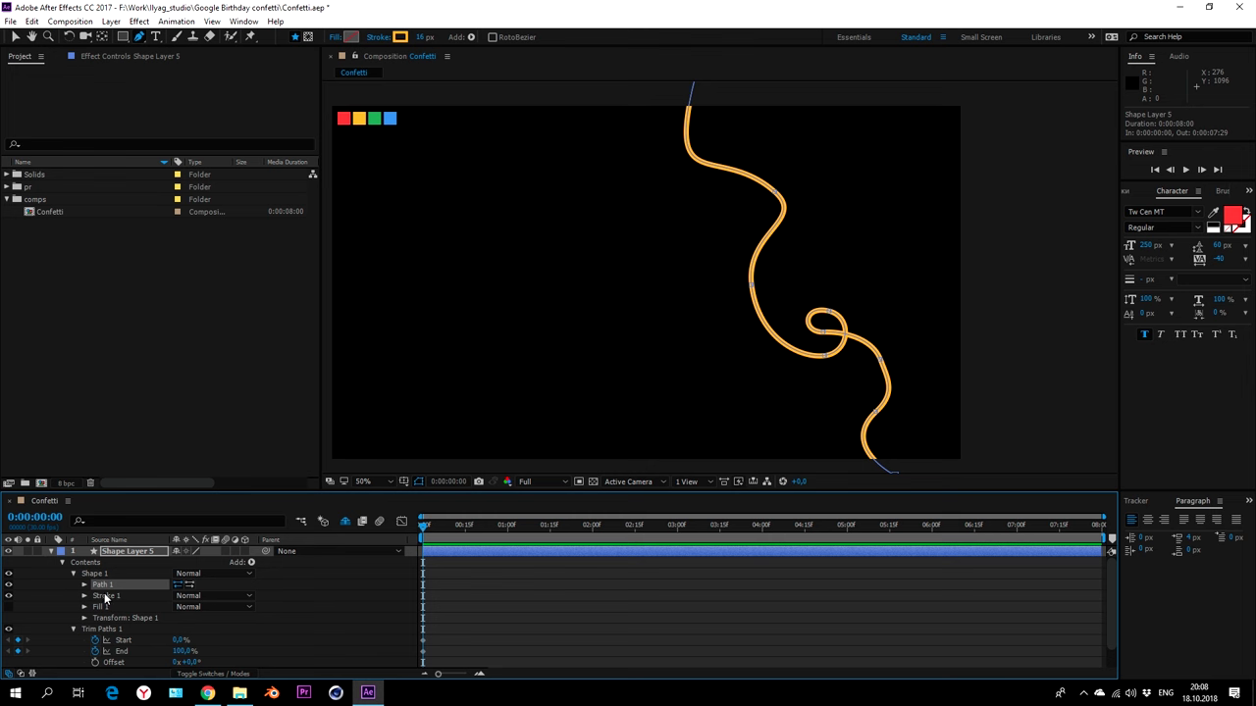
click(105, 596)
click(84, 596)
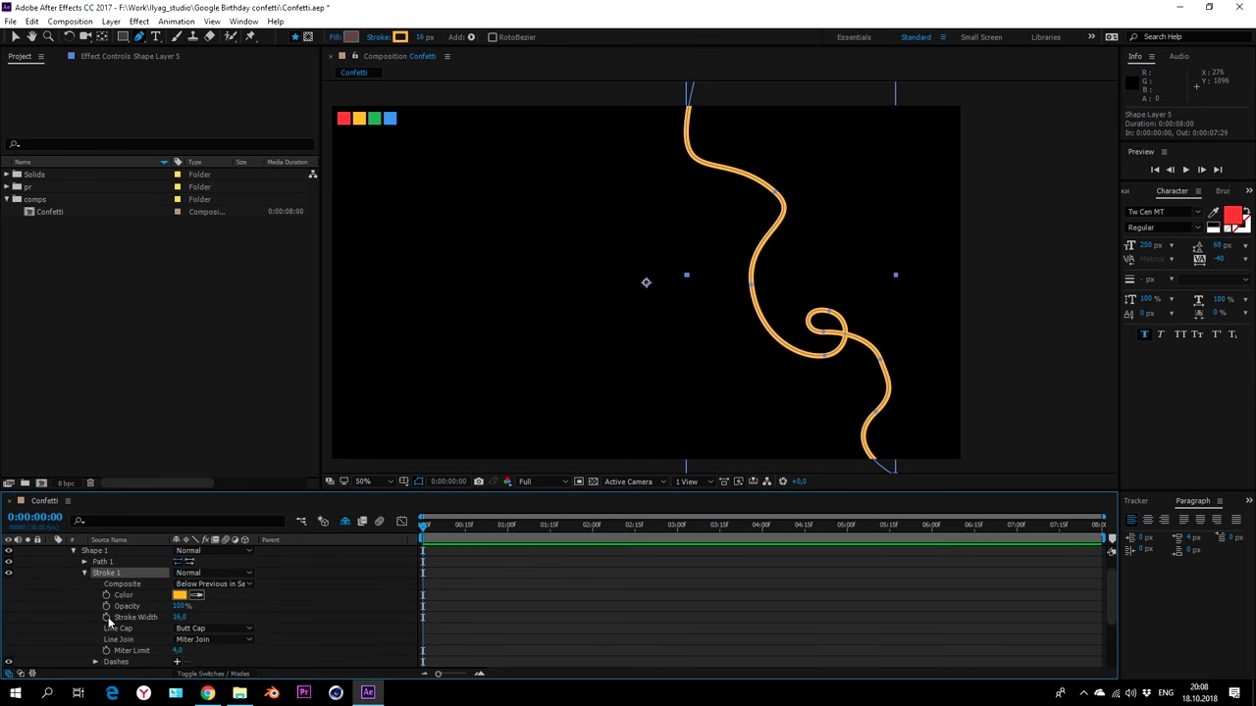
click(107, 618)
- Animate trim Start to 100% at one second and End from 0% at the first frame
key(u)
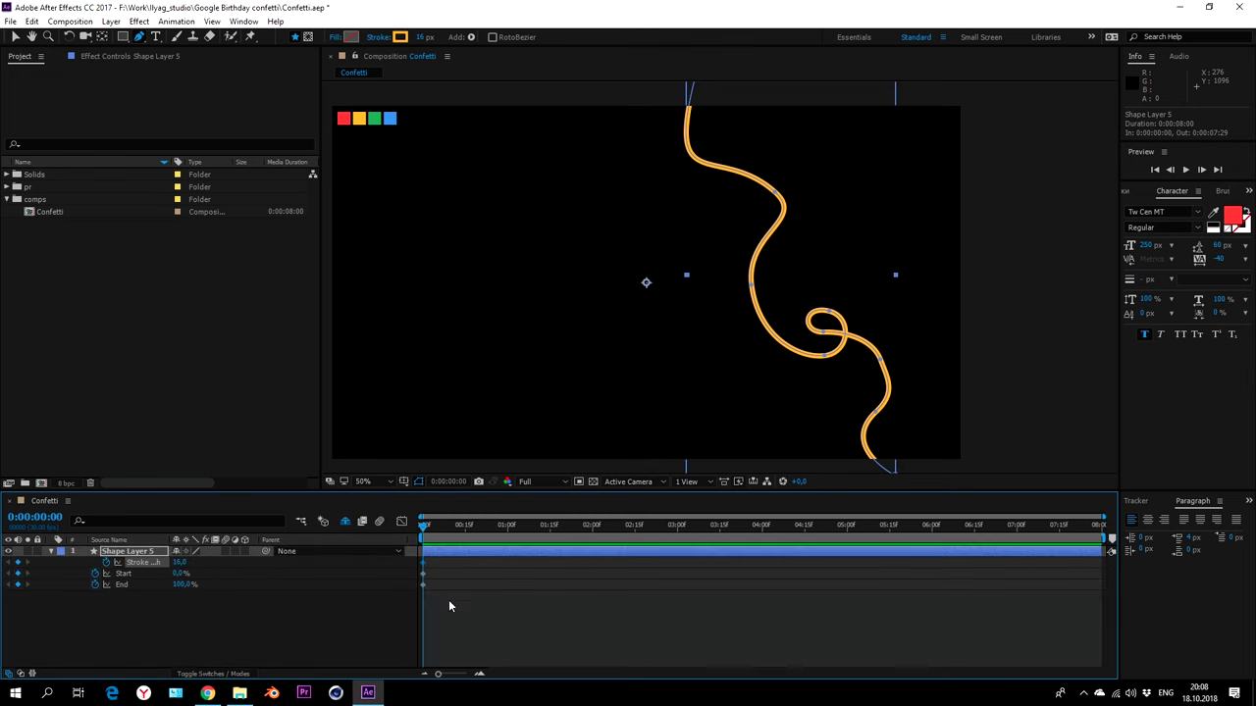
click(397, 624)
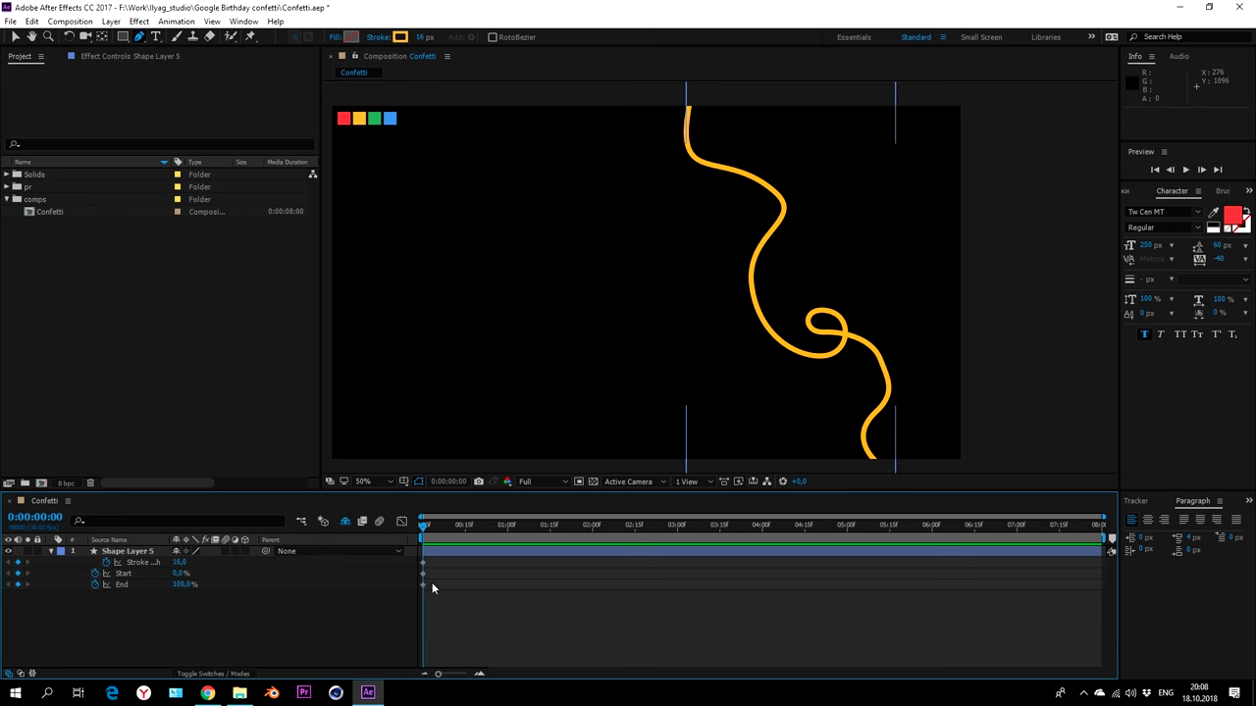
drag(424, 527, 506, 532)
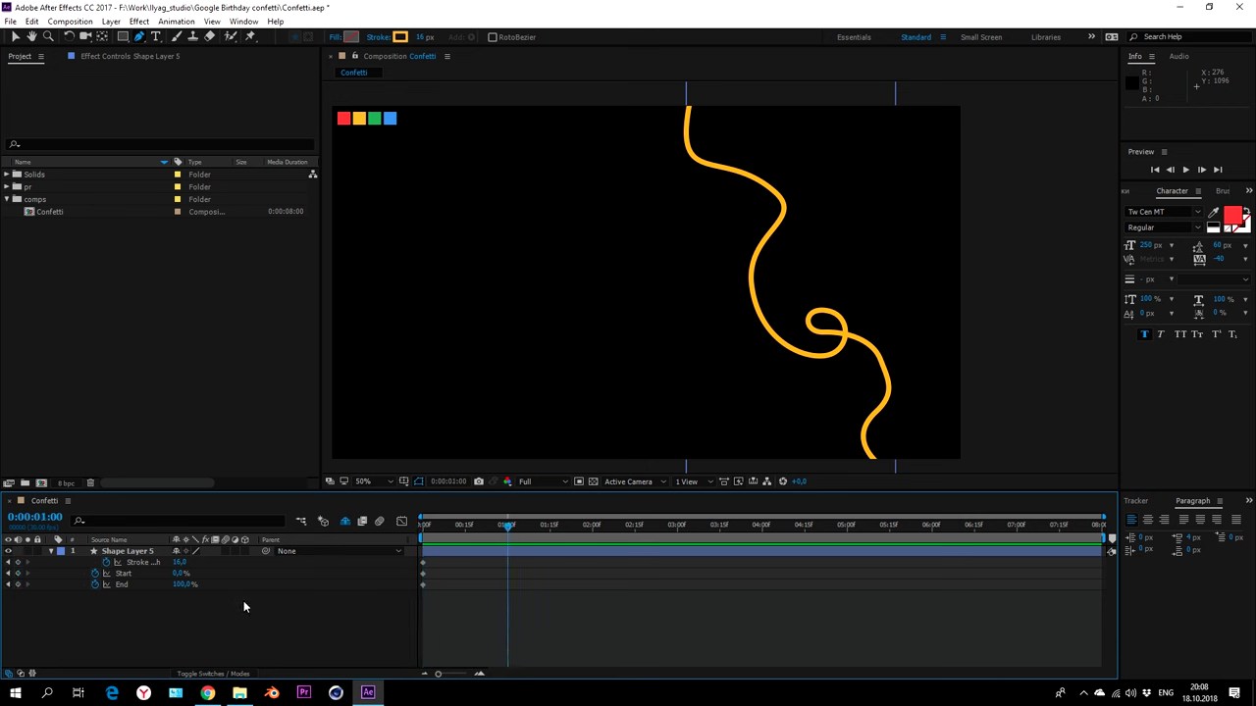
drag(179, 573, 279, 576)
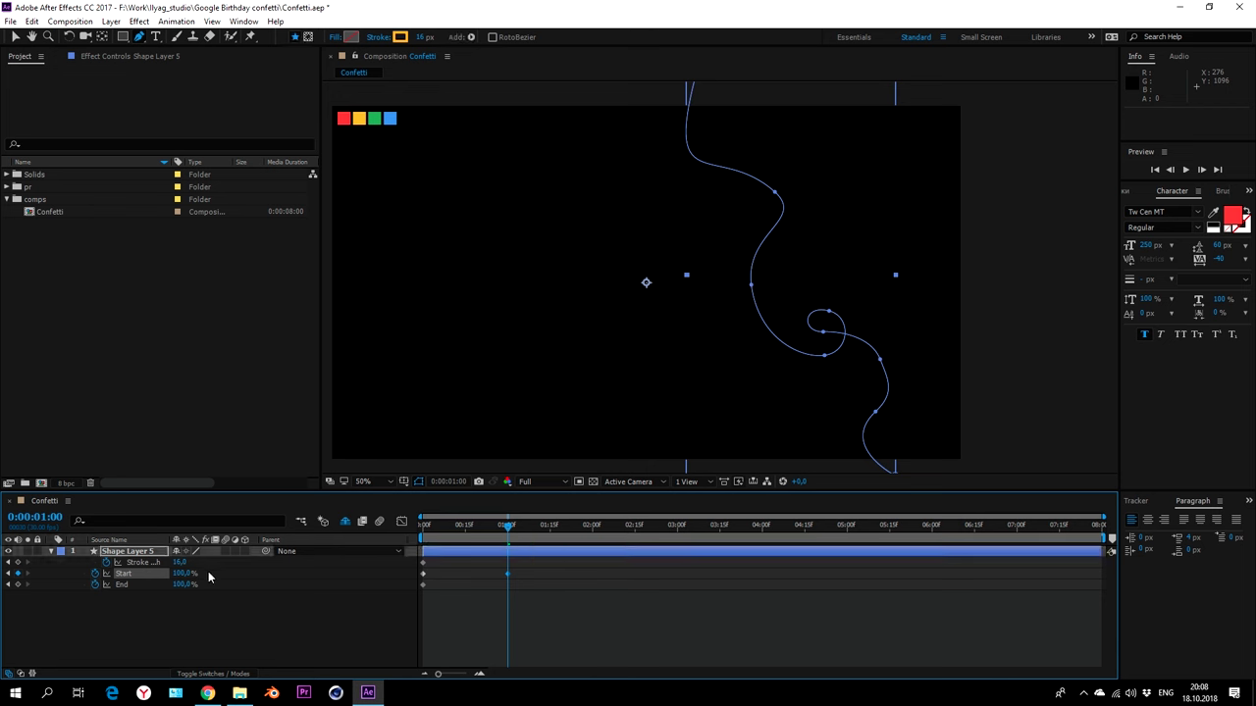
click(80, 594)
click(17, 585)
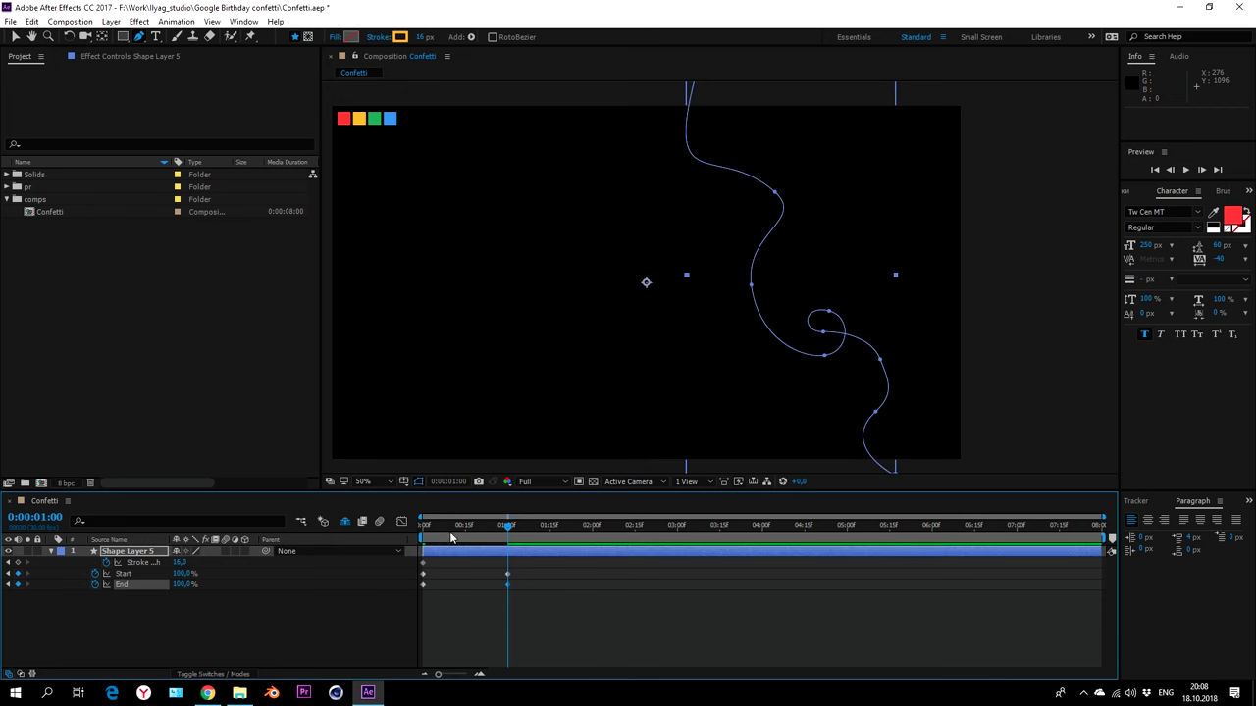
drag(451, 538, 397, 538)
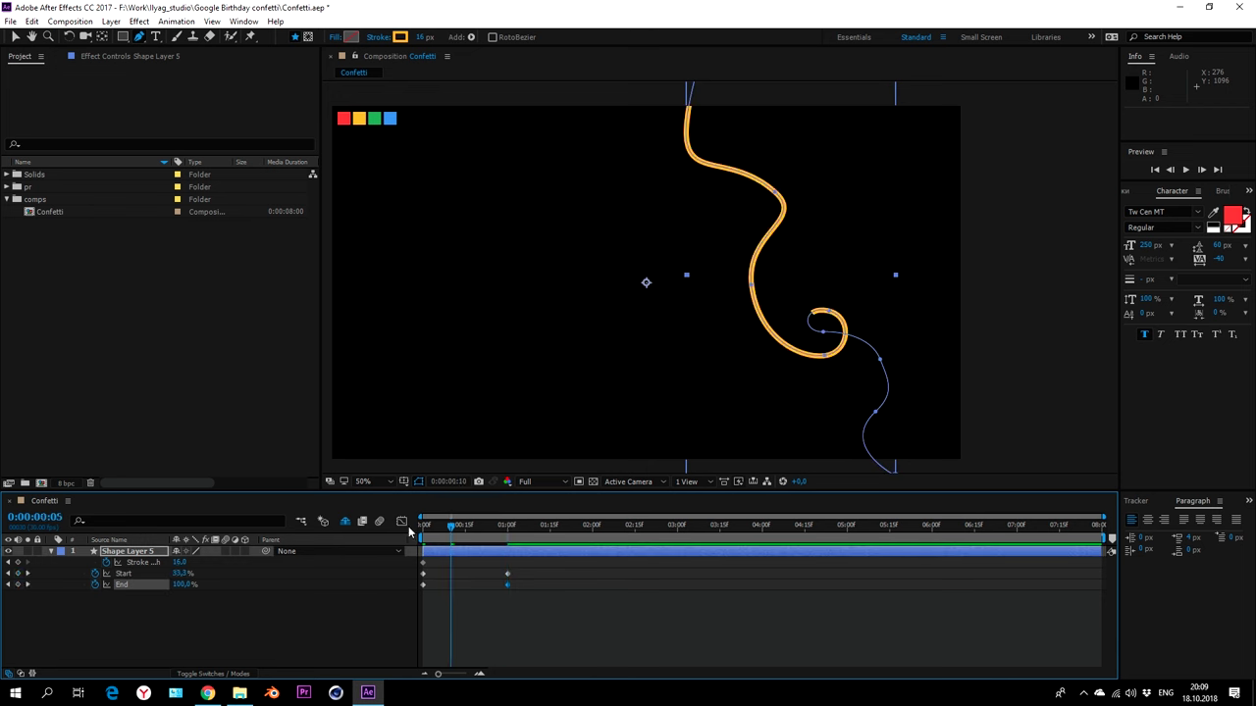
text(0)
click(191, 595)
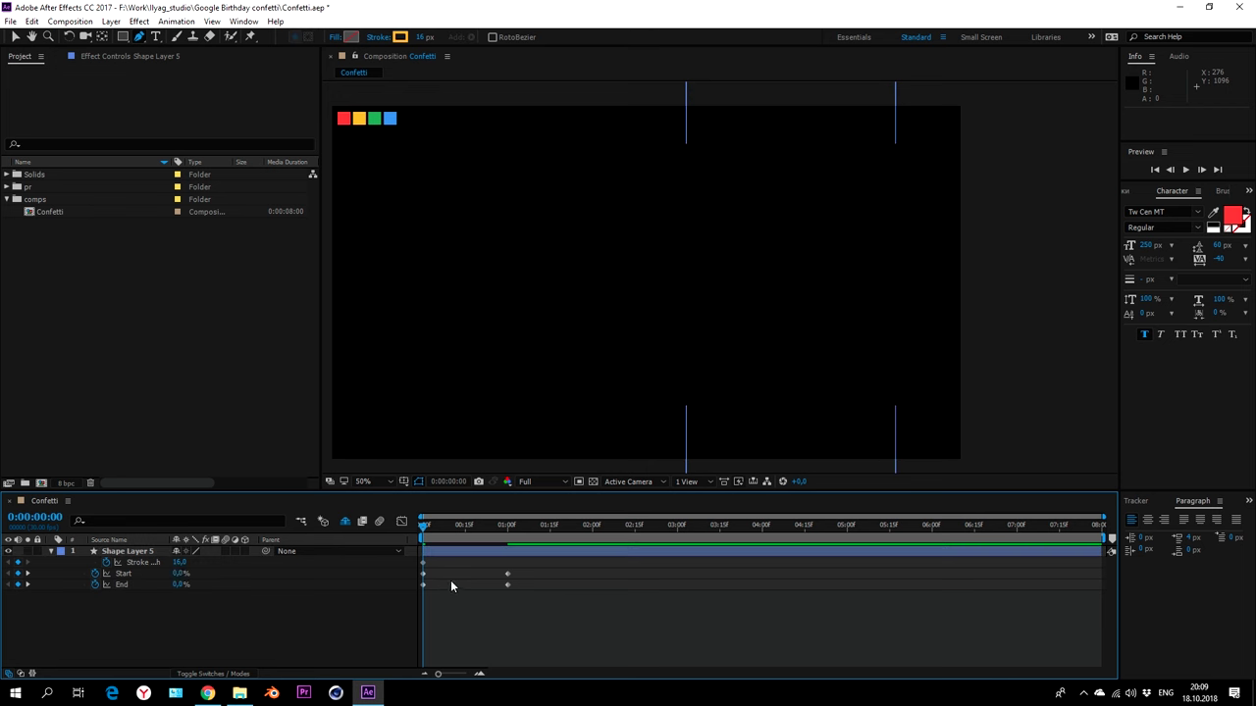
- Shift the Start keyframes later, Easy Ease all trim keyframes, and sharpen their speed curves
mouse_move(533, 576)
mouse_down()
mouse_move(412, 578)
mouse_move(443, 577)
mouse_up()
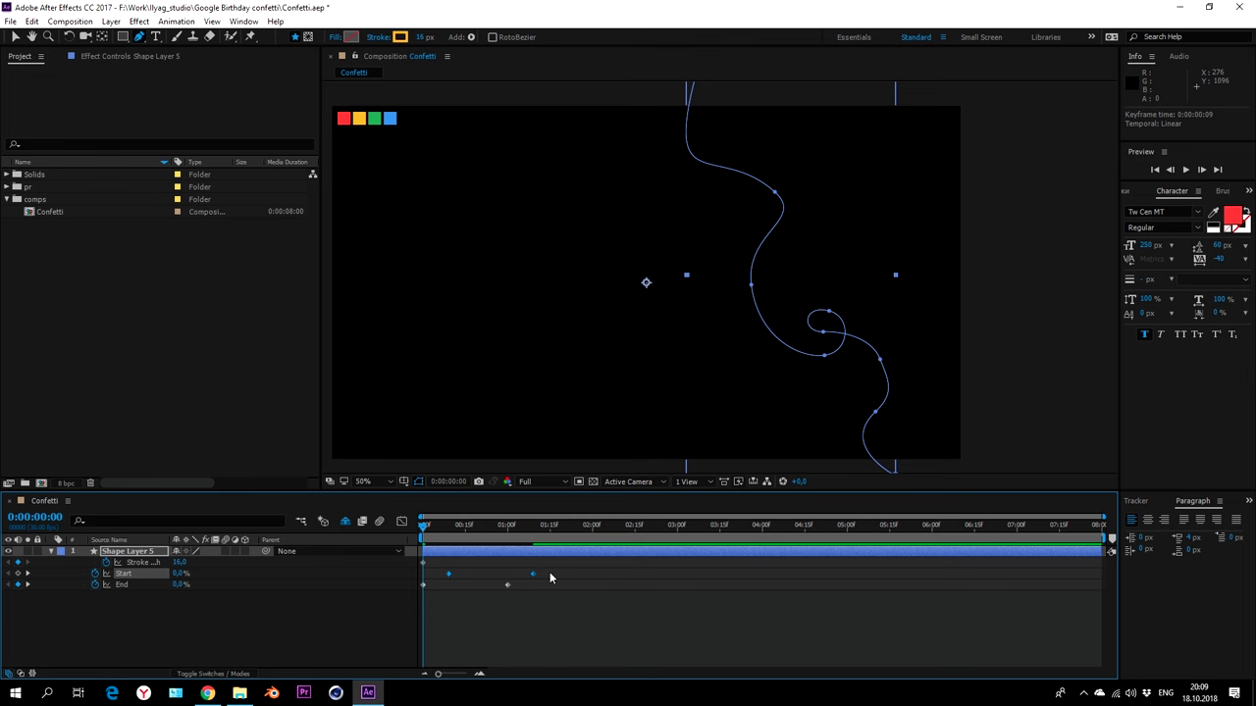
drag(549, 575, 410, 593)
key(F9)
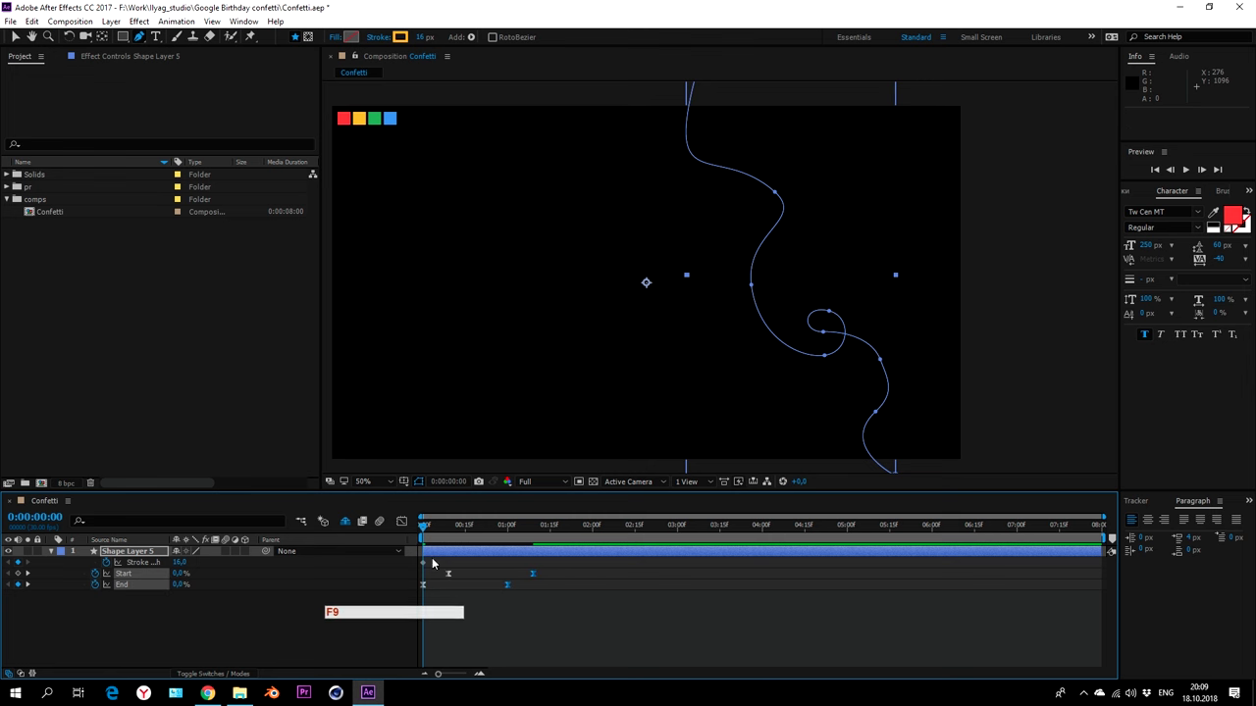
click(400, 522)
mouse_move(496, 636)
mouse_down()
mouse_move(479, 640)
mouse_move(493, 638)
mouse_up()
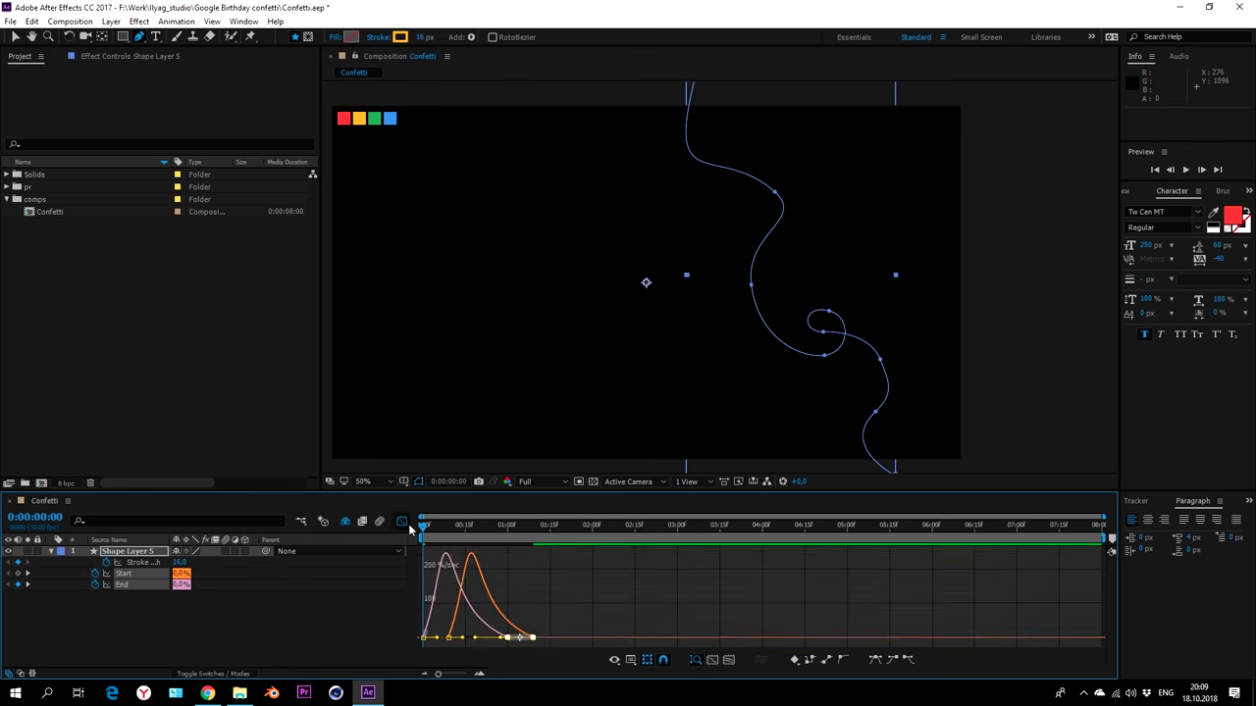
- Retime the Start and End keyframes so they are staggered
key(shift+F3)
key(space)
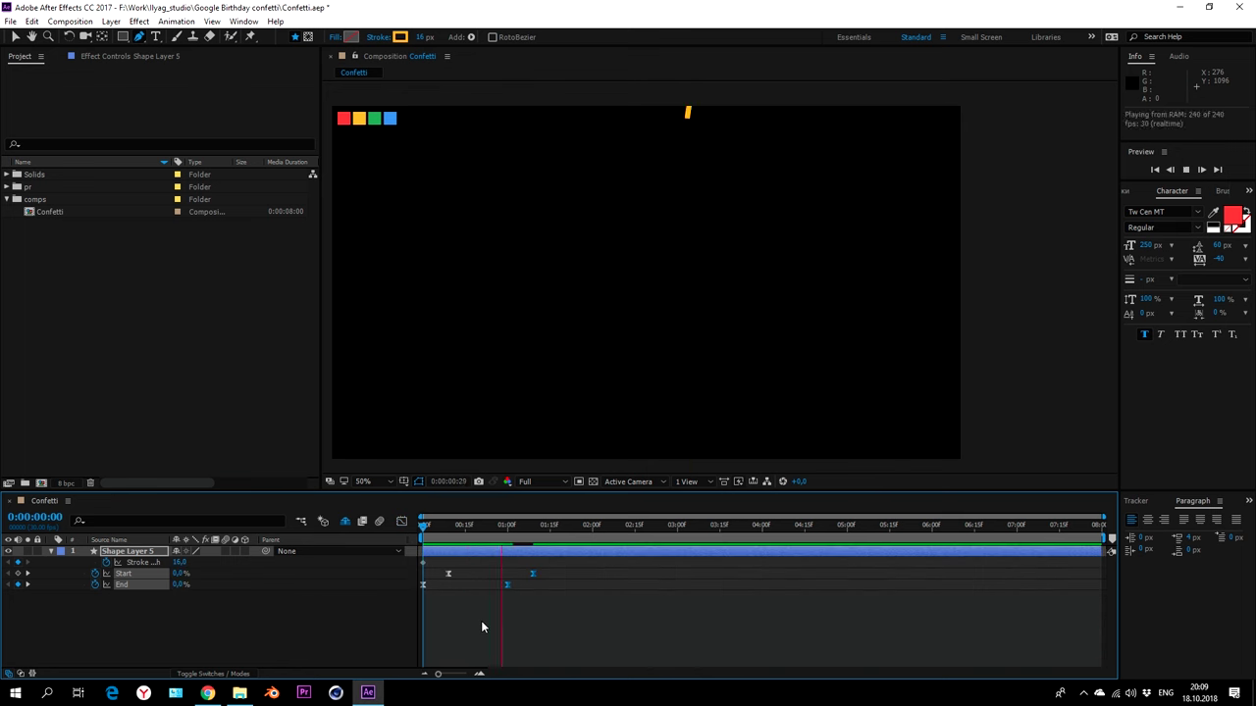
key(space)
mouse_move(551, 572)
mouse_down()
mouse_move(498, 588)
mouse_move(459, 579)
mouse_up()
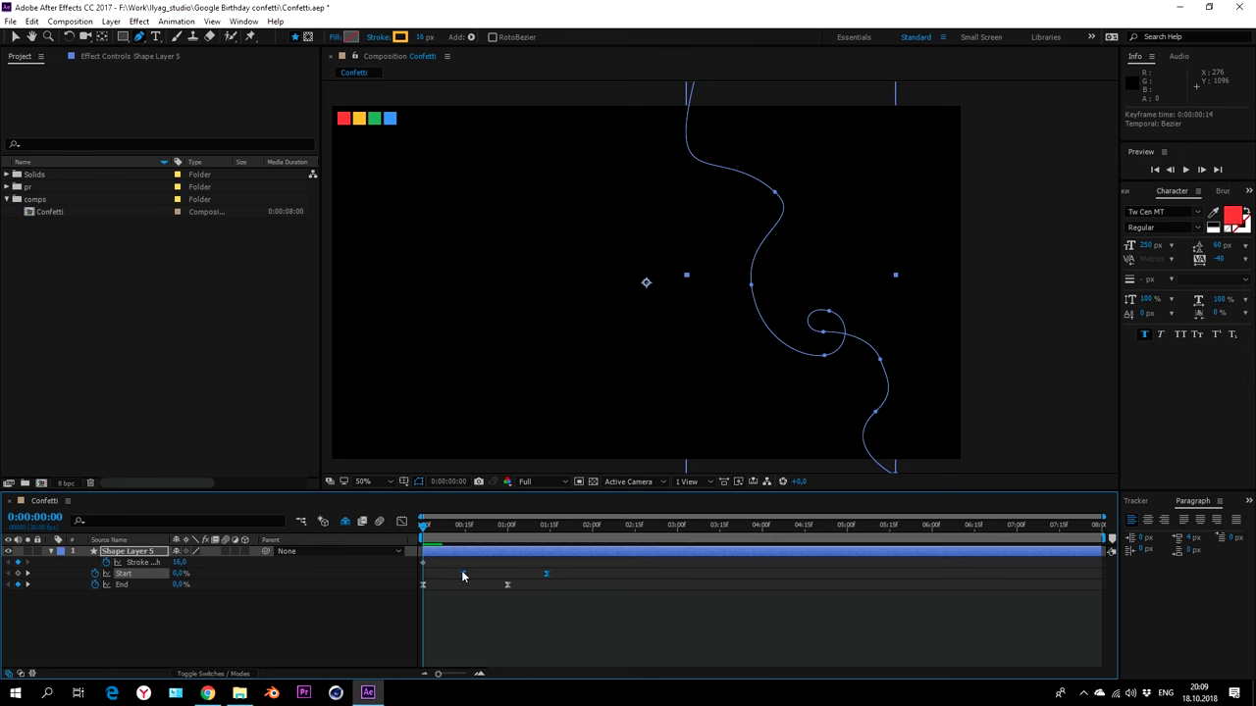
key(space)
key(space)
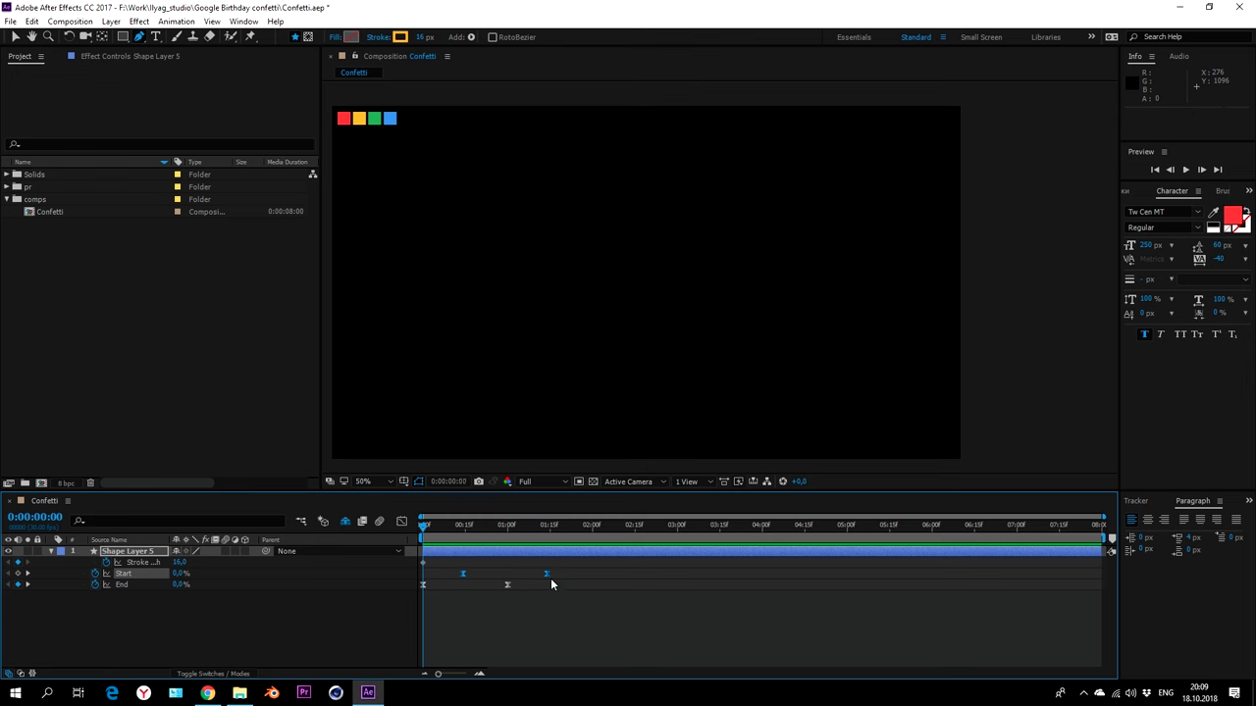
mouse_move(546, 575)
mouse_down()
mouse_move(502, 590)
mouse_move(571, 605)
mouse_up()
key(space)
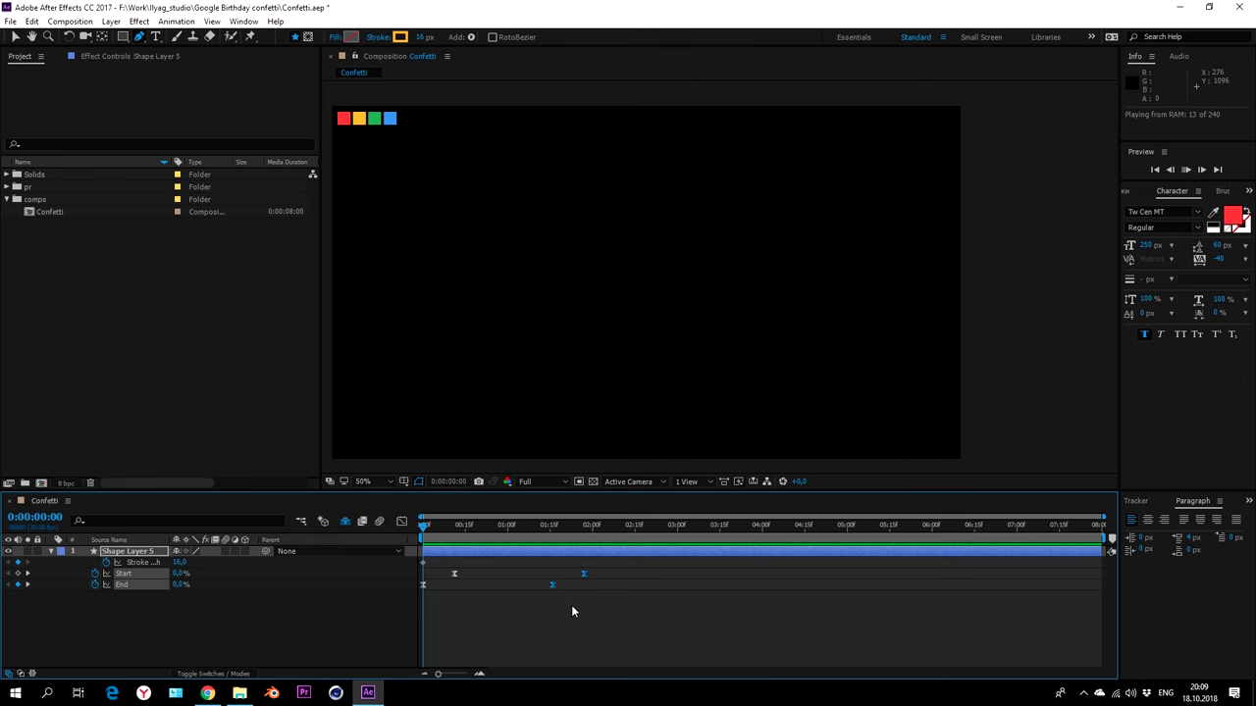
click(571, 604)
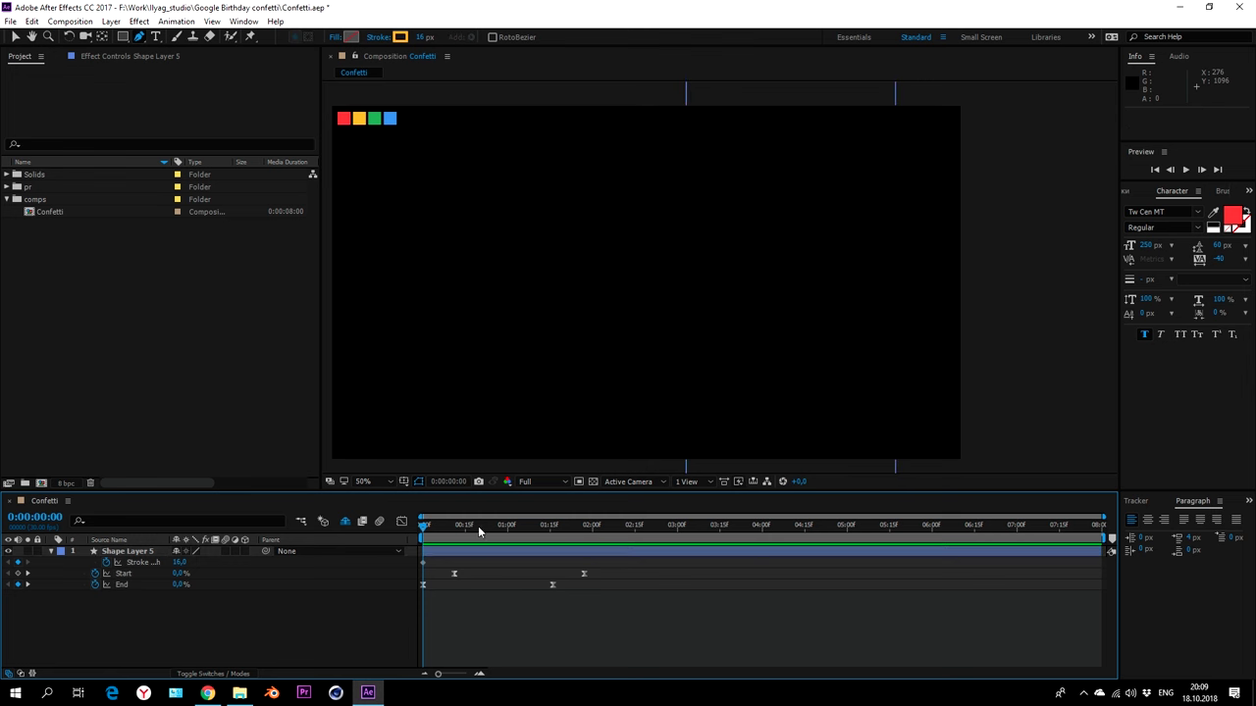
- Animate Stroke Width from 20 at the start down to 8 at 1:16, eased
click(507, 527)
click(422, 563)
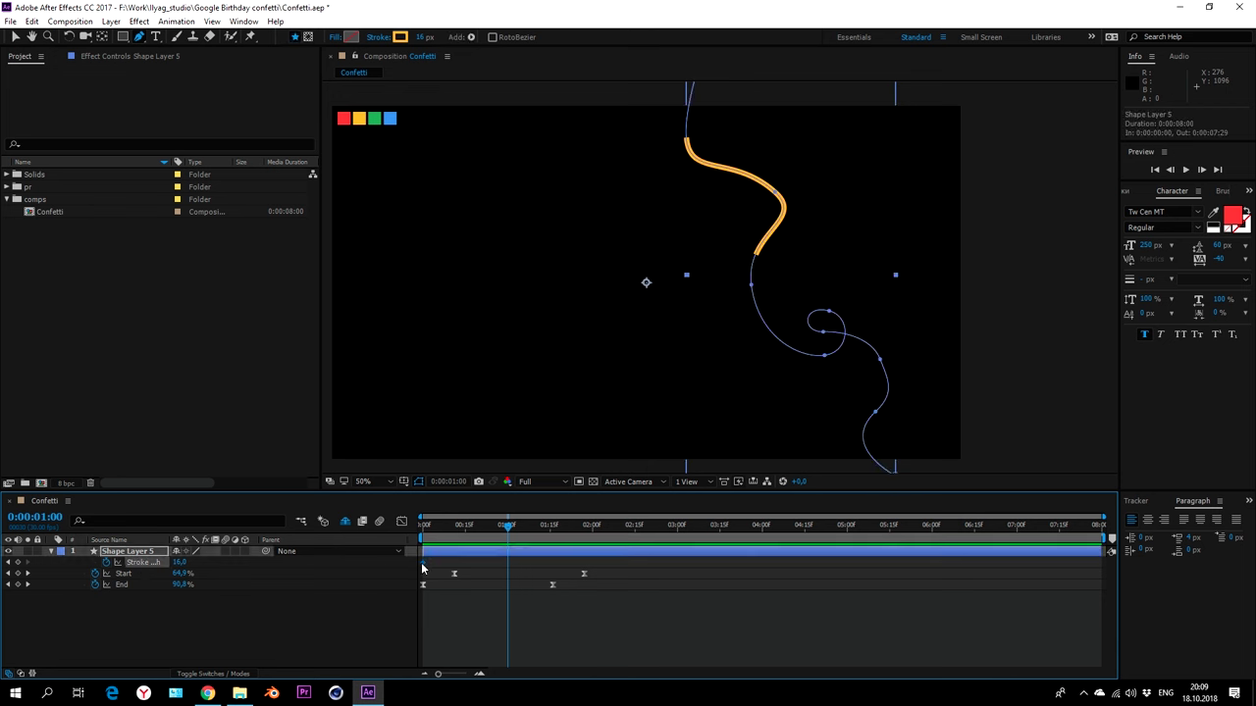
key(F9)
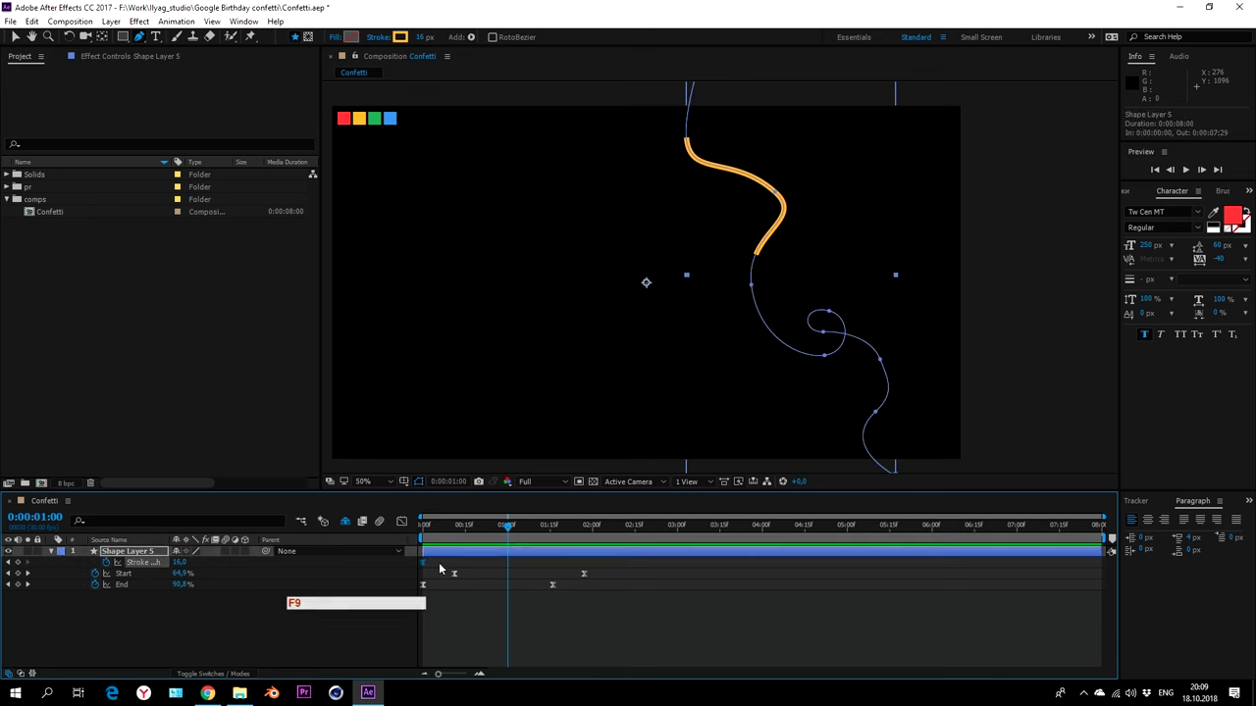
drag(508, 527, 550, 528)
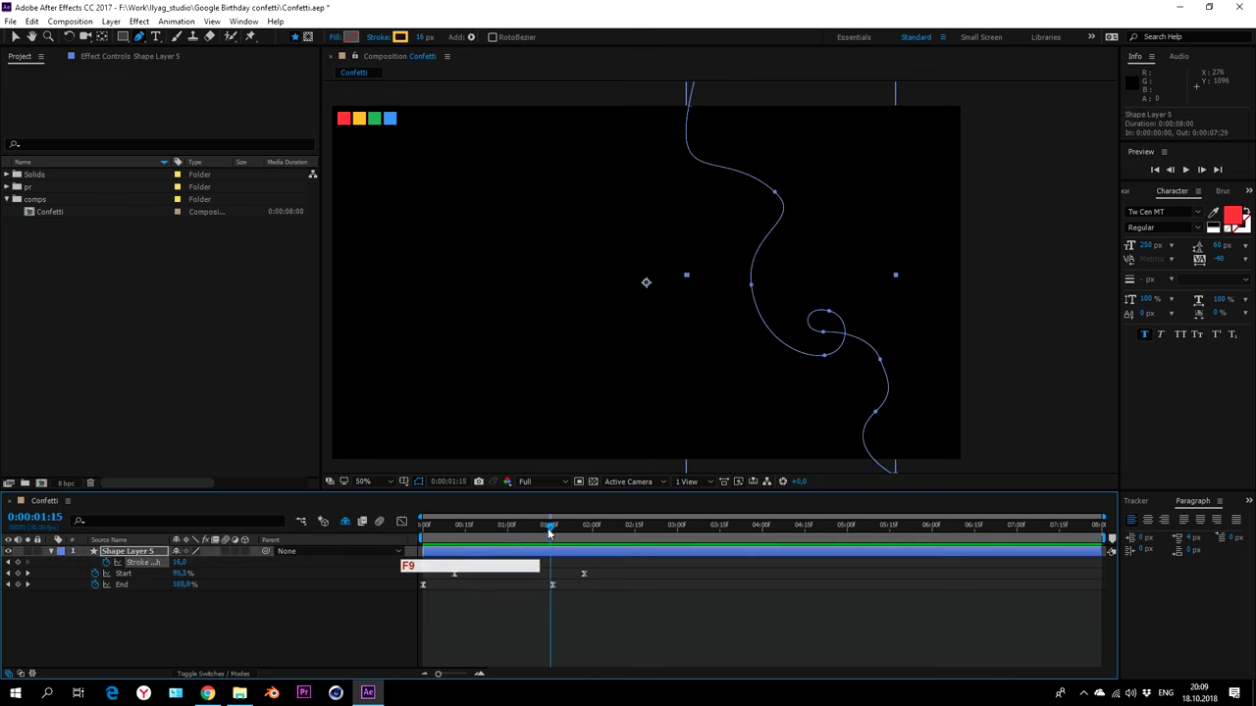
click(186, 562)
text(8)
click(336, 642)
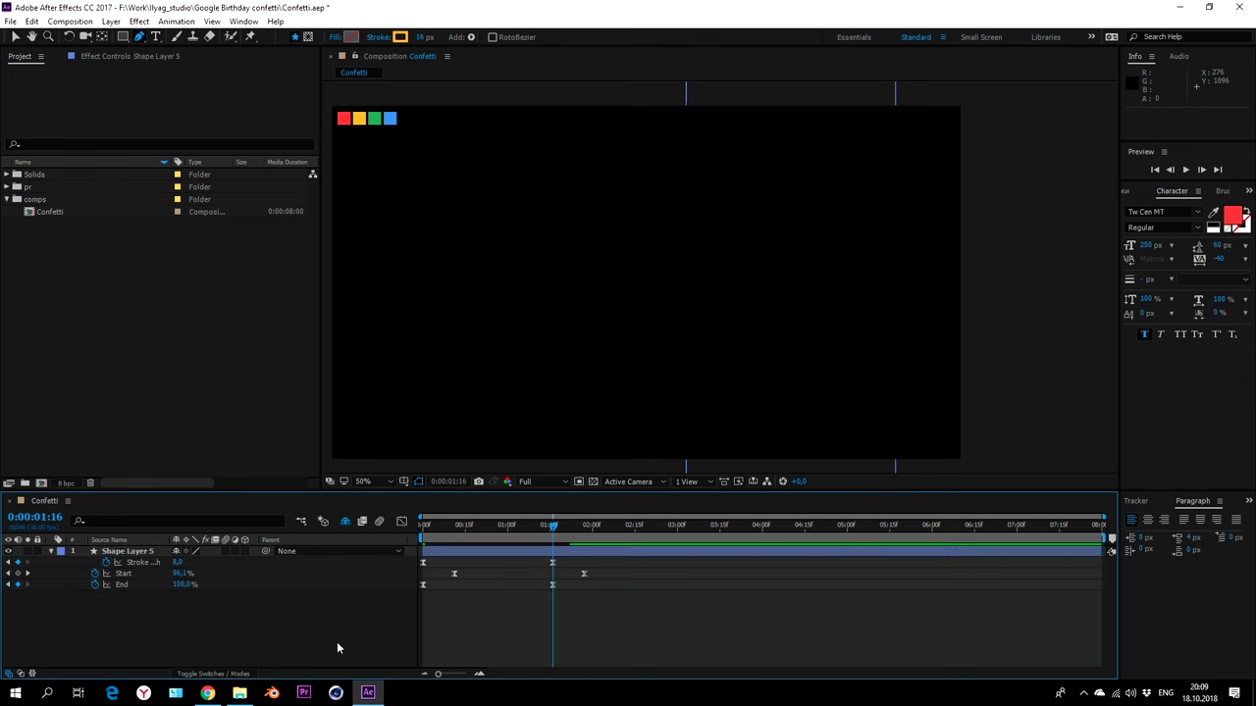
key(space)
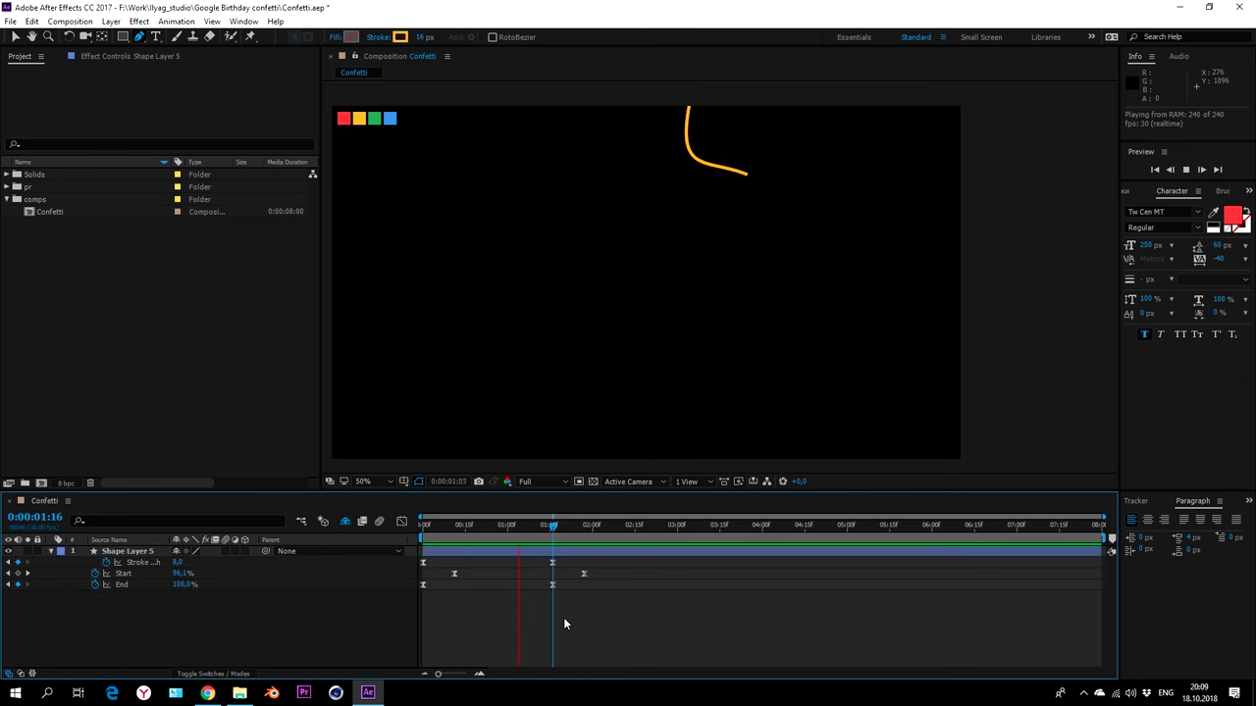
- Adjust the width keyframes' speed curve in the Graph Editor and preview the animation
mouse_move(535, 599)
mouse_down()
mouse_move(559, 557)
mouse_move(512, 555)
mouse_up()
click(401, 523)
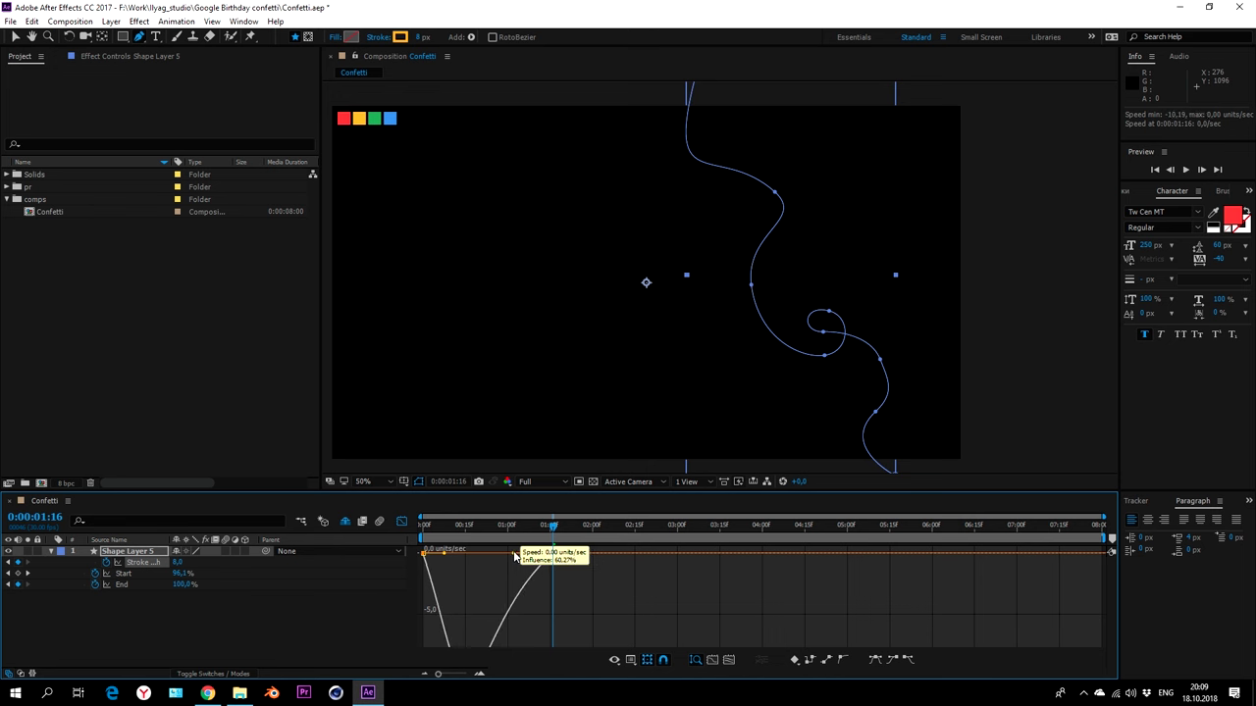
key(space)
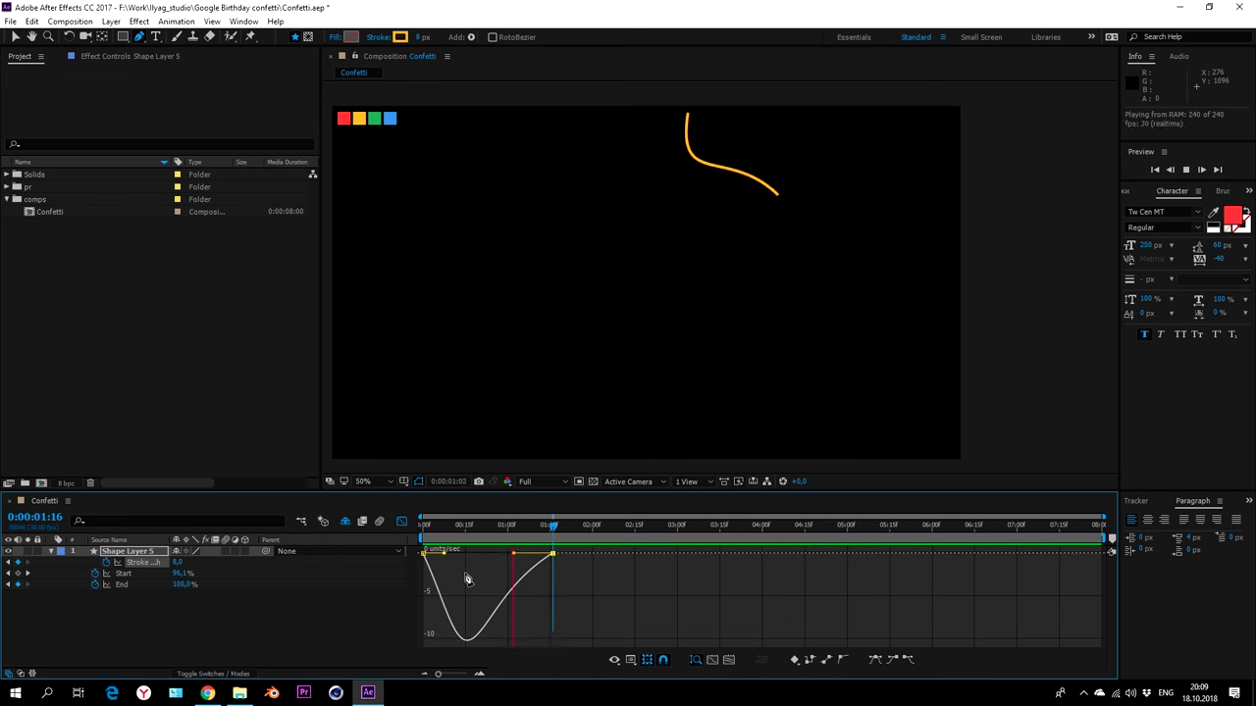
key(space)
click(401, 521)
key(space)
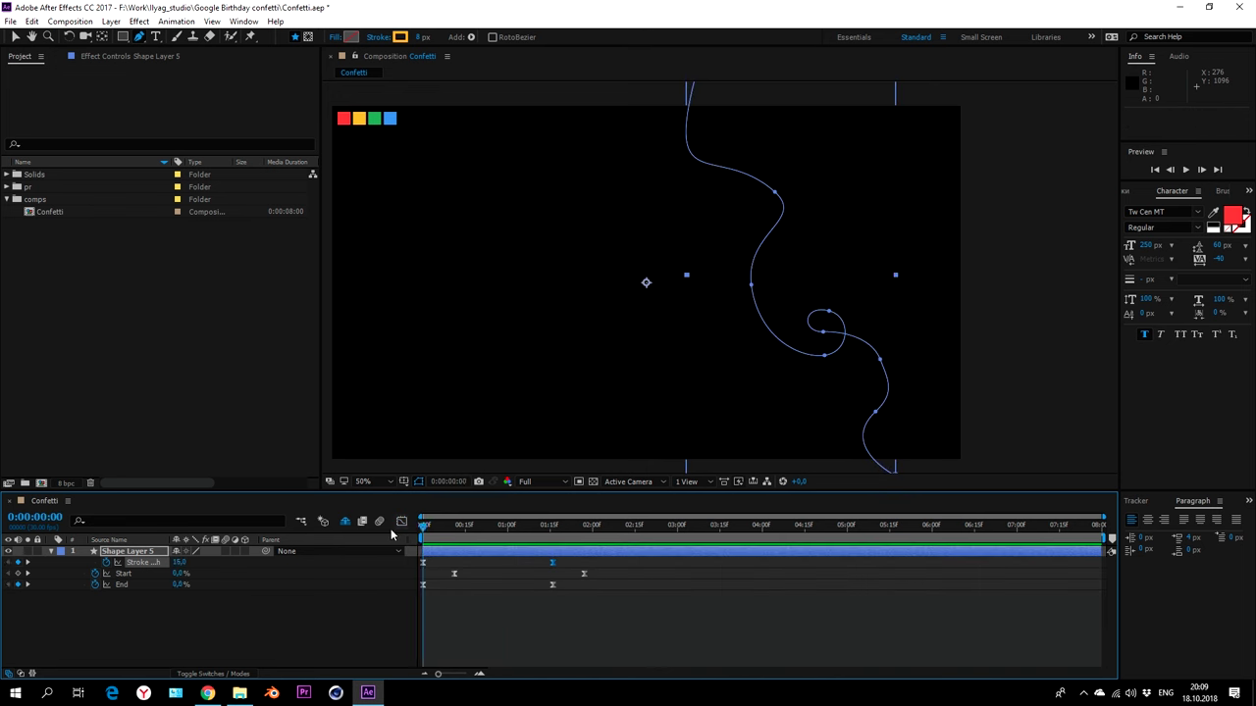
click(223, 619)
key(space)
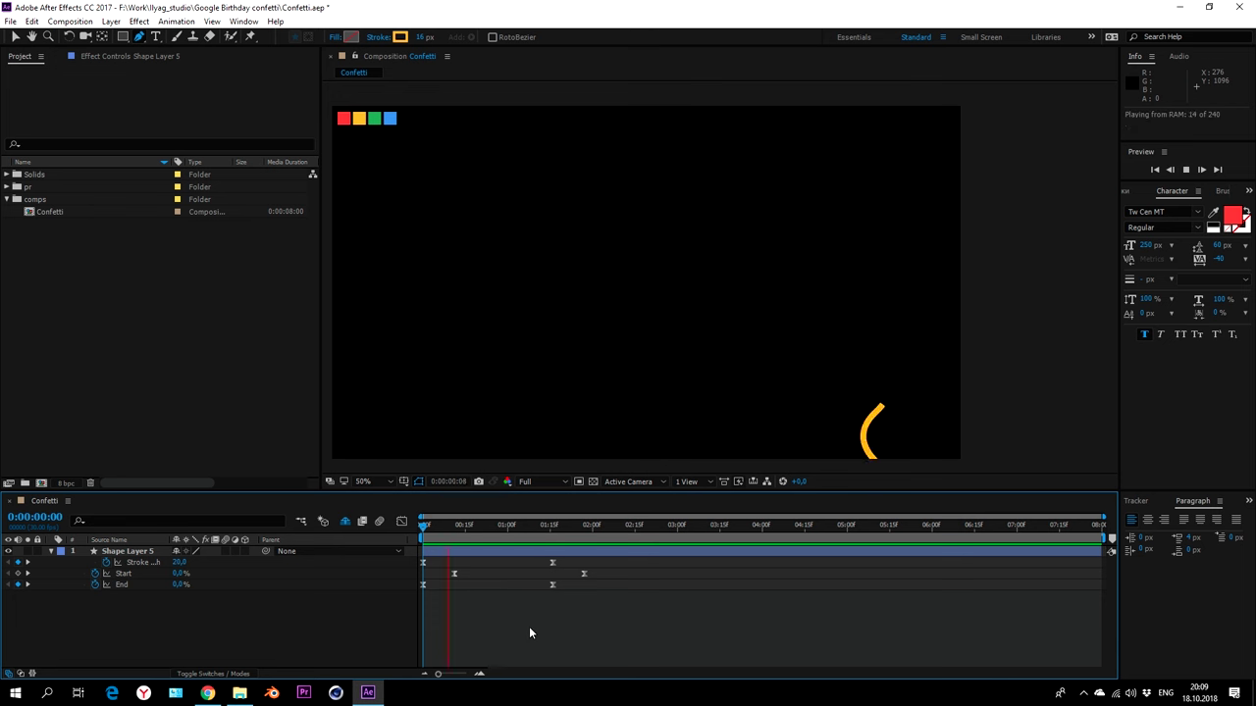
key(space)
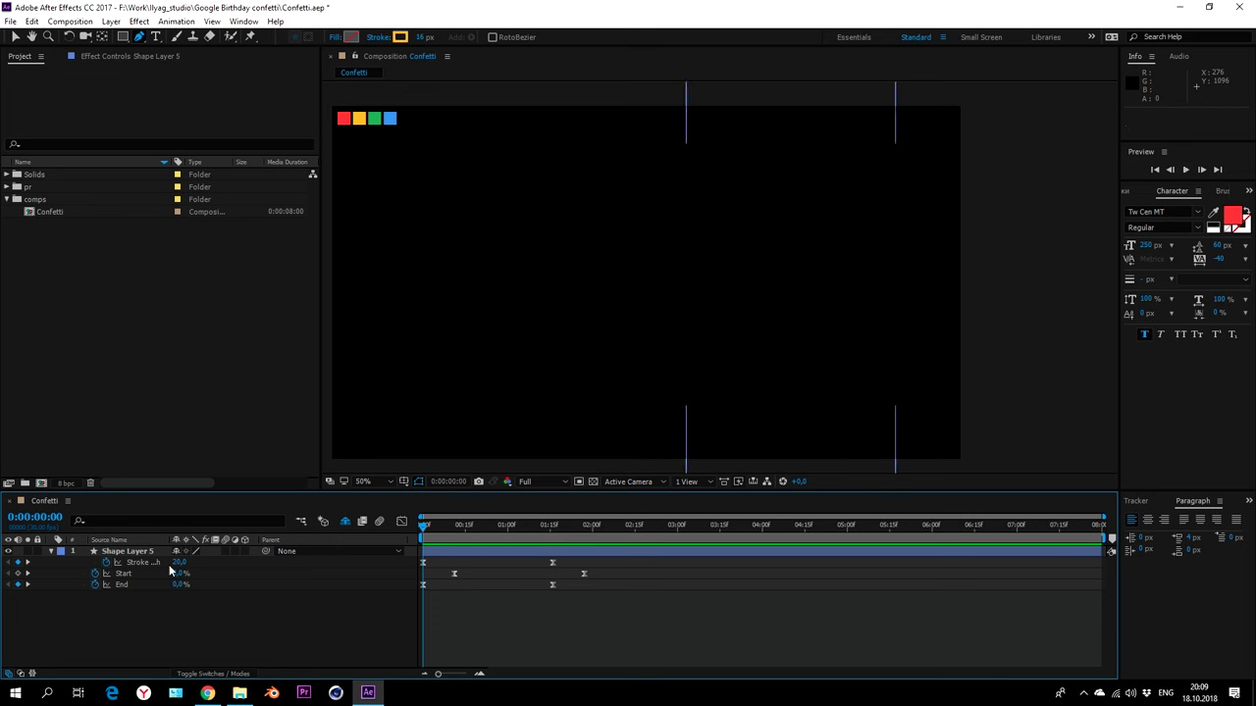
- Collapse Shape Layer 5 and move the time to 0:00:00:12
click(50, 551)
key(space)
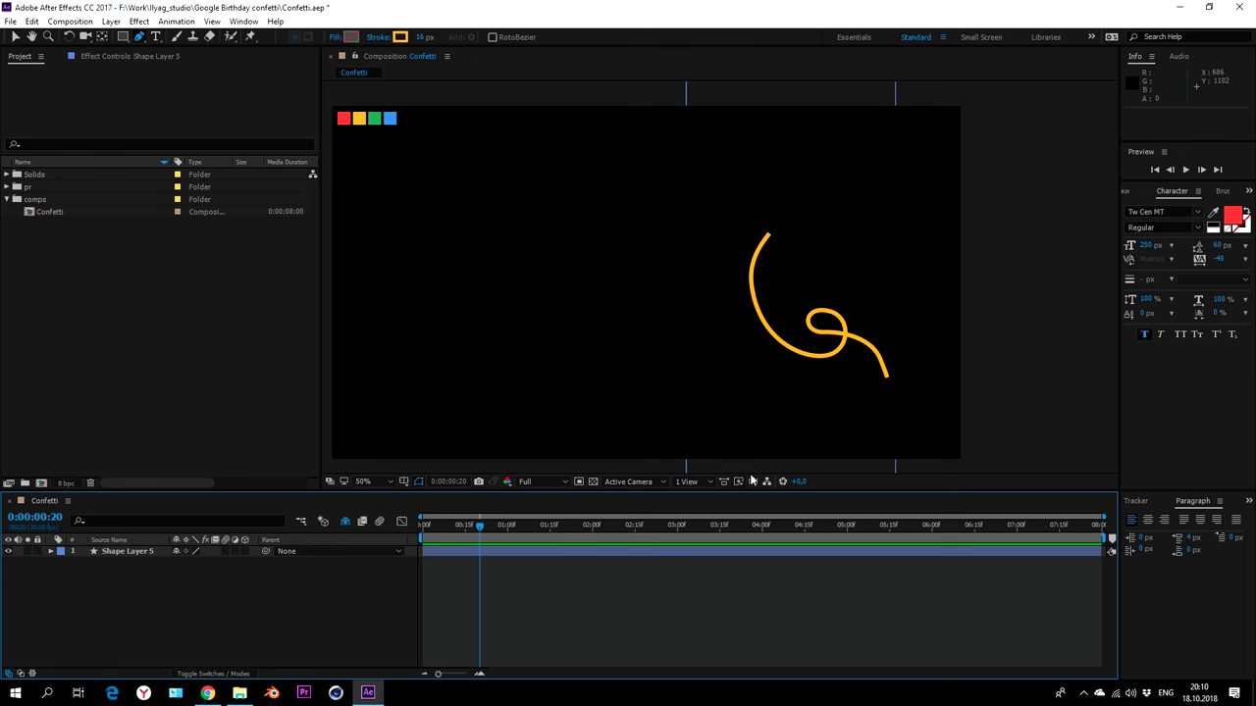
drag(638, 312, 597, 274)
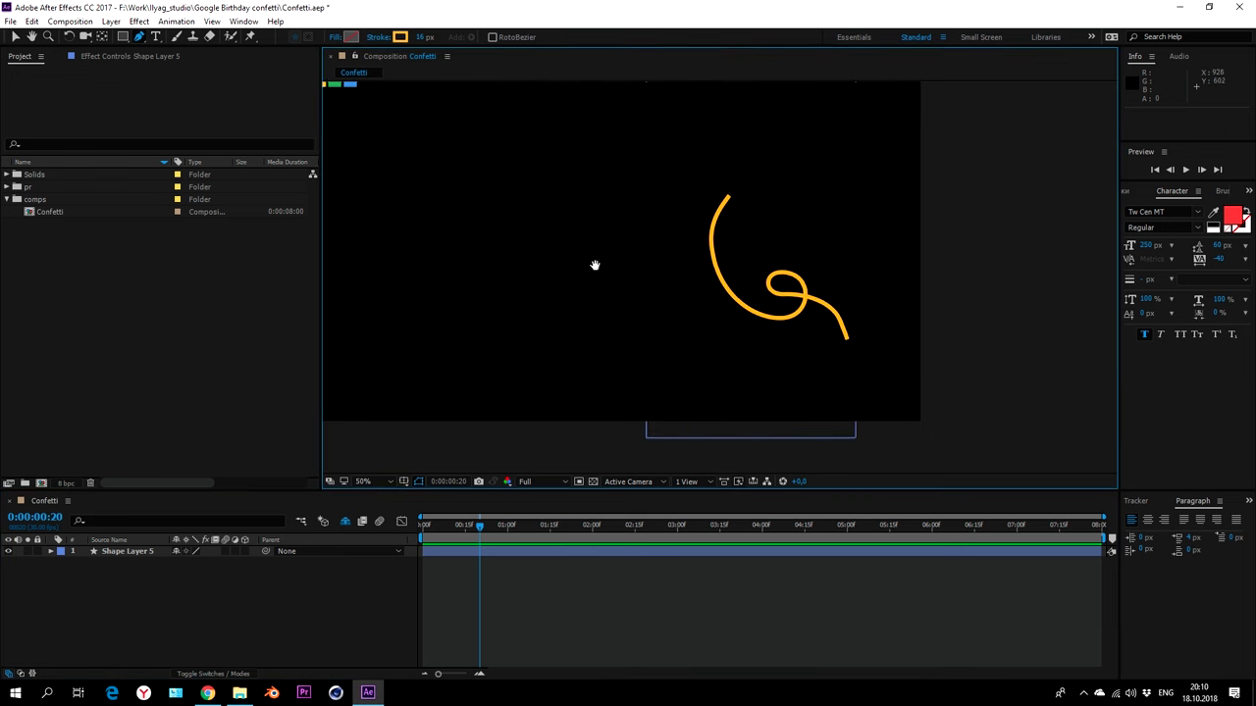
drag(483, 528, 456, 528)
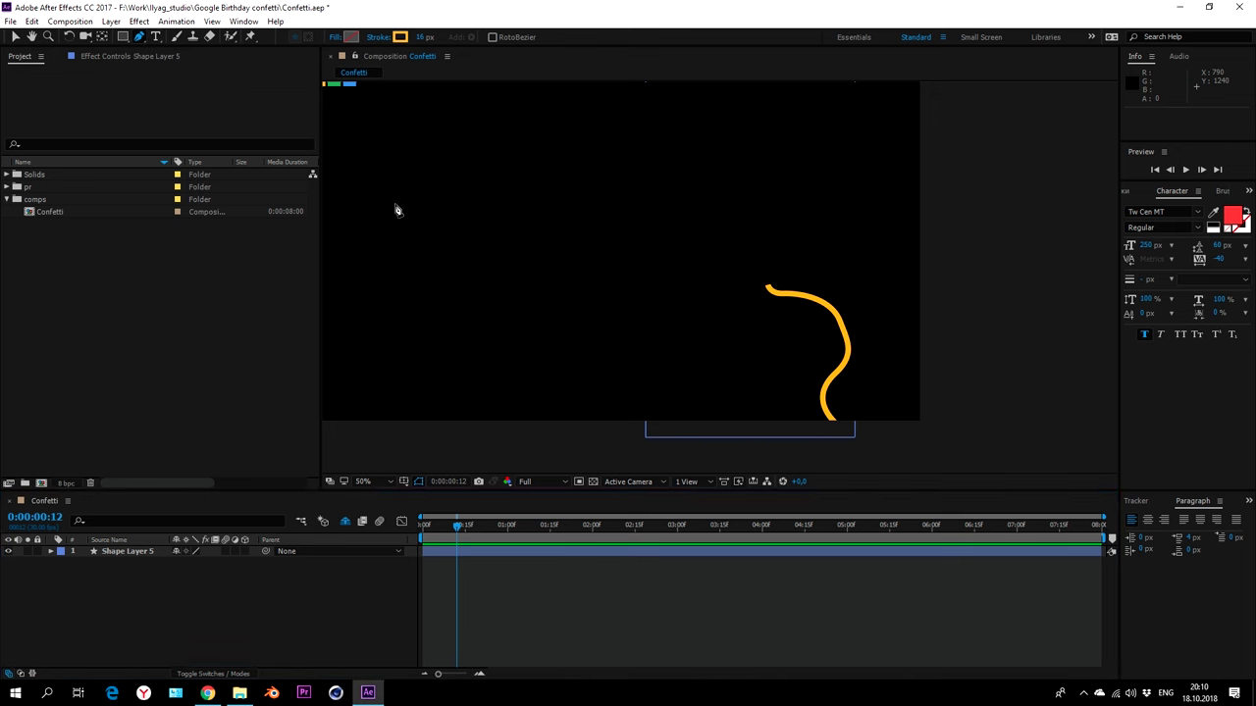
- Draw a new short curved stroke rising from the bottom edge as Shape Layer 6
scroll(834, 338, down, 1)
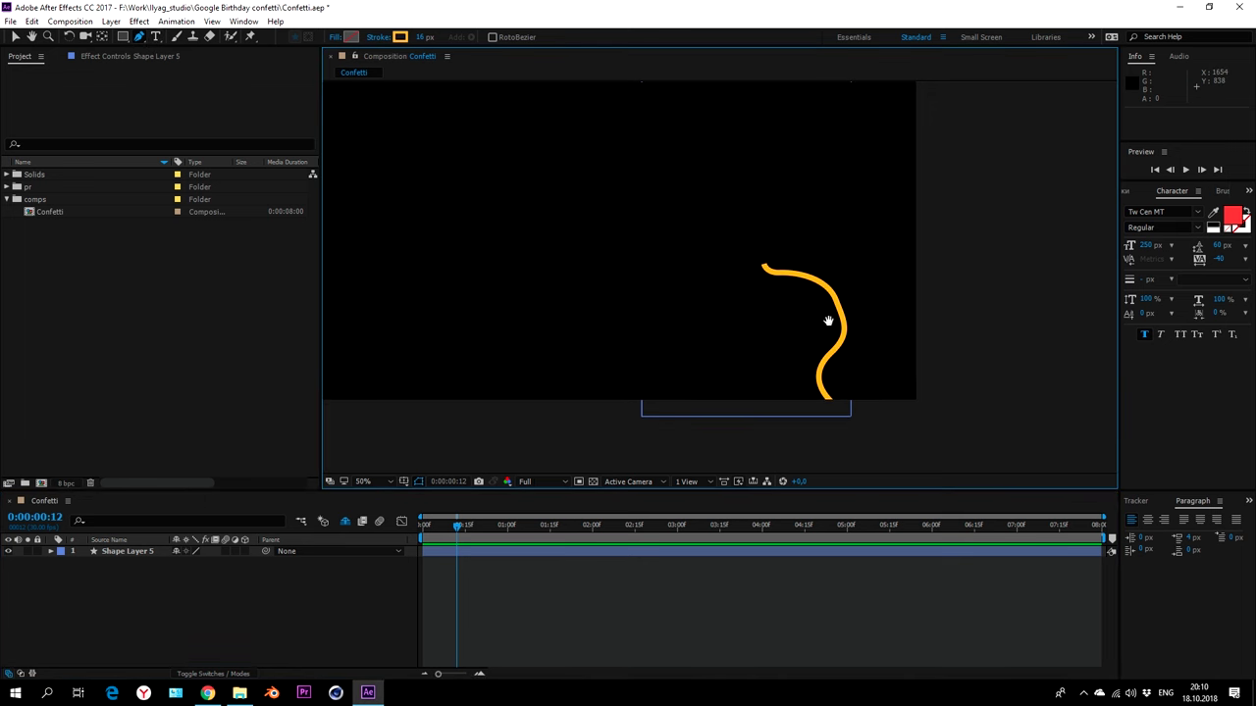
click(785, 424)
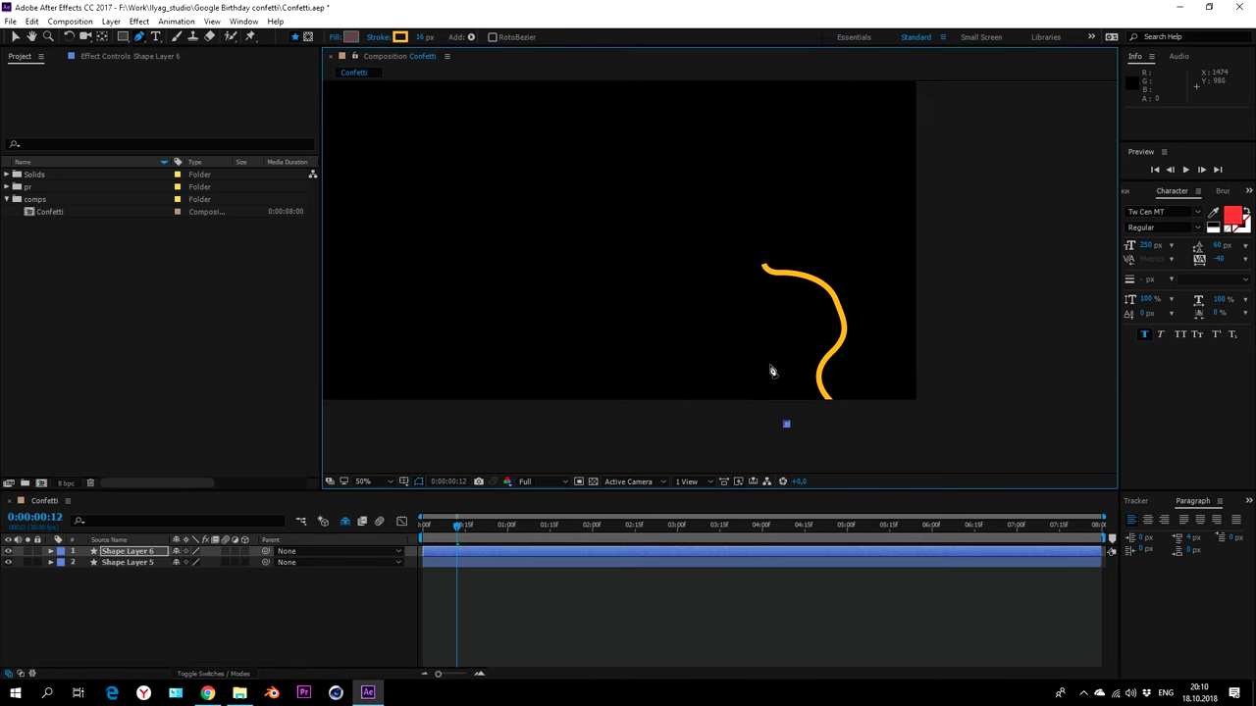
drag(771, 366, 800, 339)
- Change the new stroke's colour to green sampled from the green square
key(shift+slash)
click(400, 36)
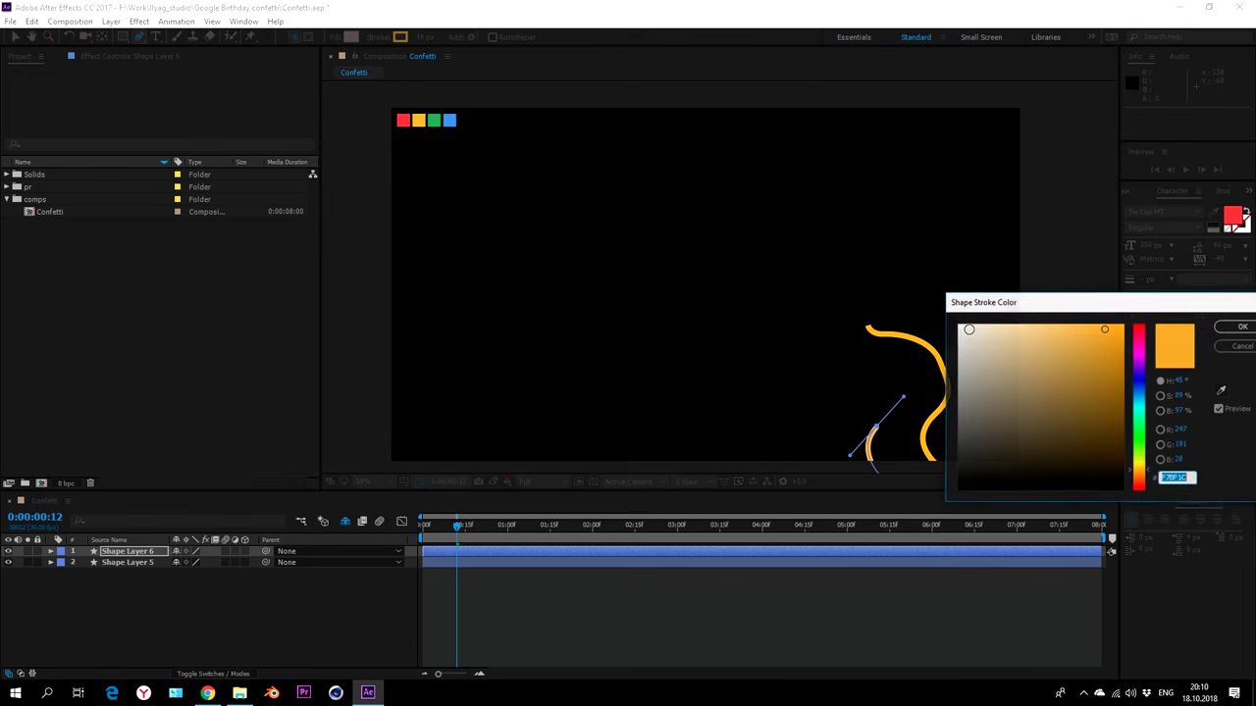
click(1221, 391)
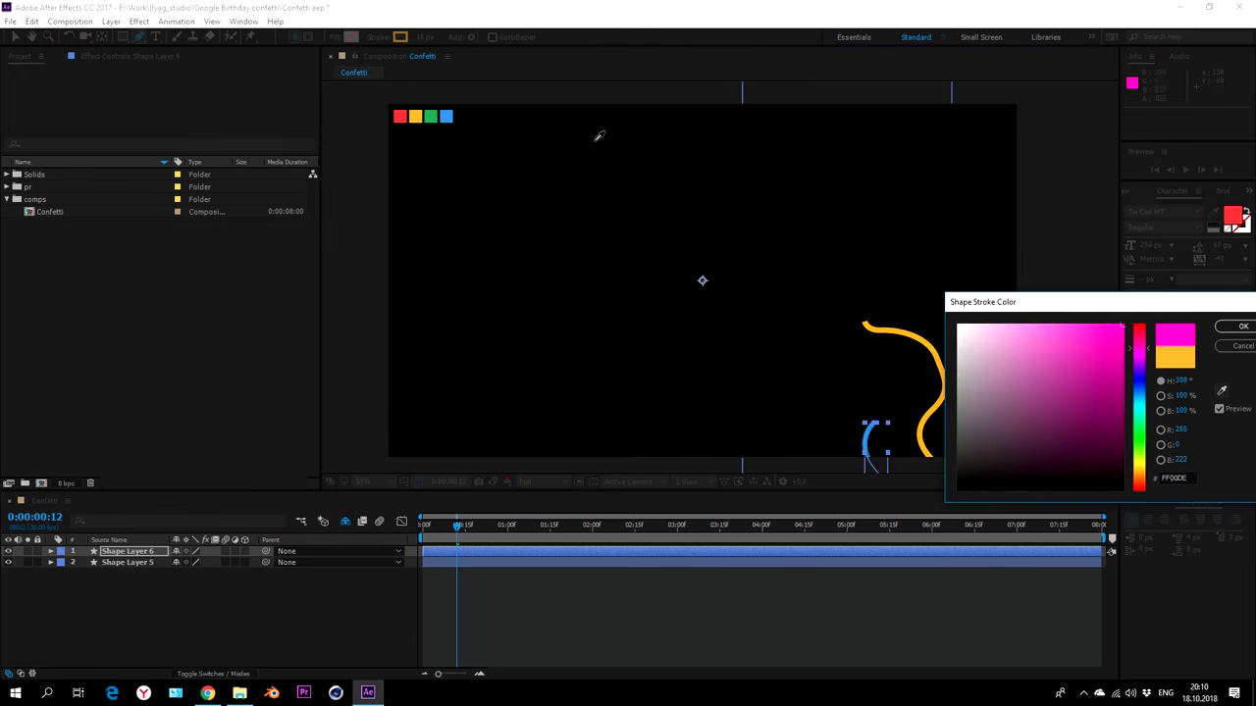
click(430, 116)
click(1243, 325)
- Extend the green stroke upward with a small loop past the comp's top edge
drag(871, 314, 768, 262)
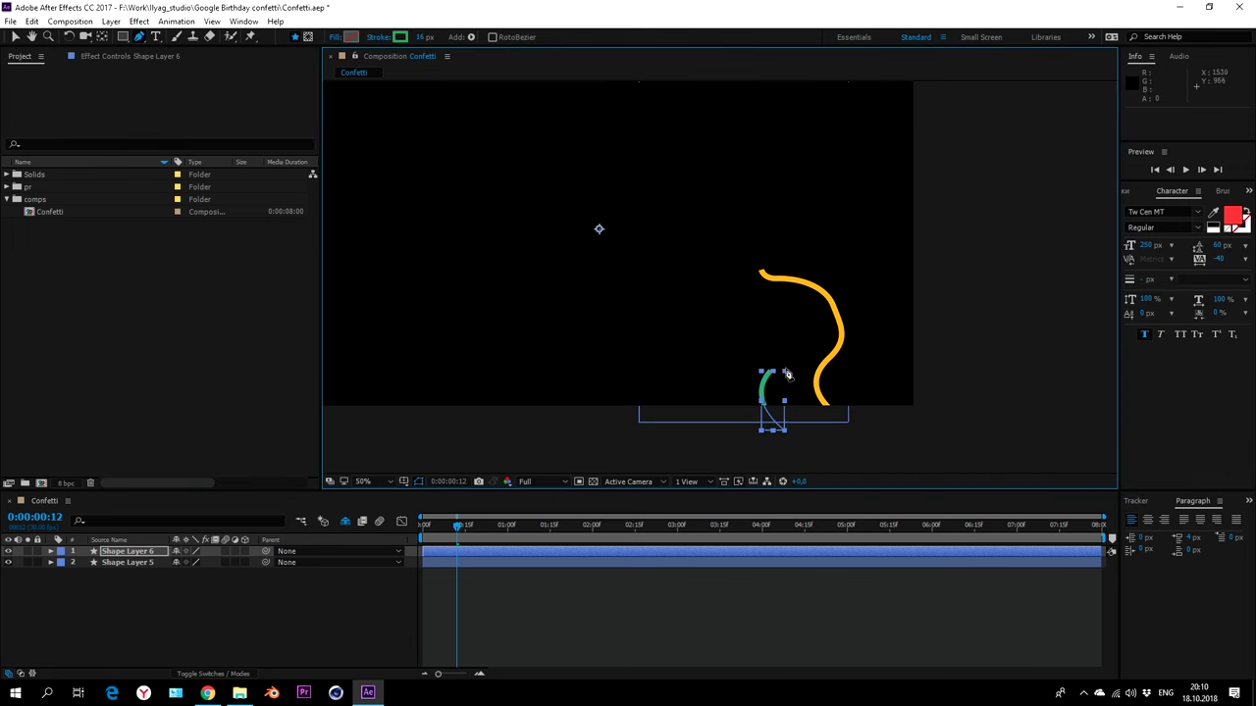
drag(774, 372, 796, 343)
mouse_move(779, 302)
mouse_down()
mouse_move(757, 290)
mouse_move(767, 323)
mouse_up()
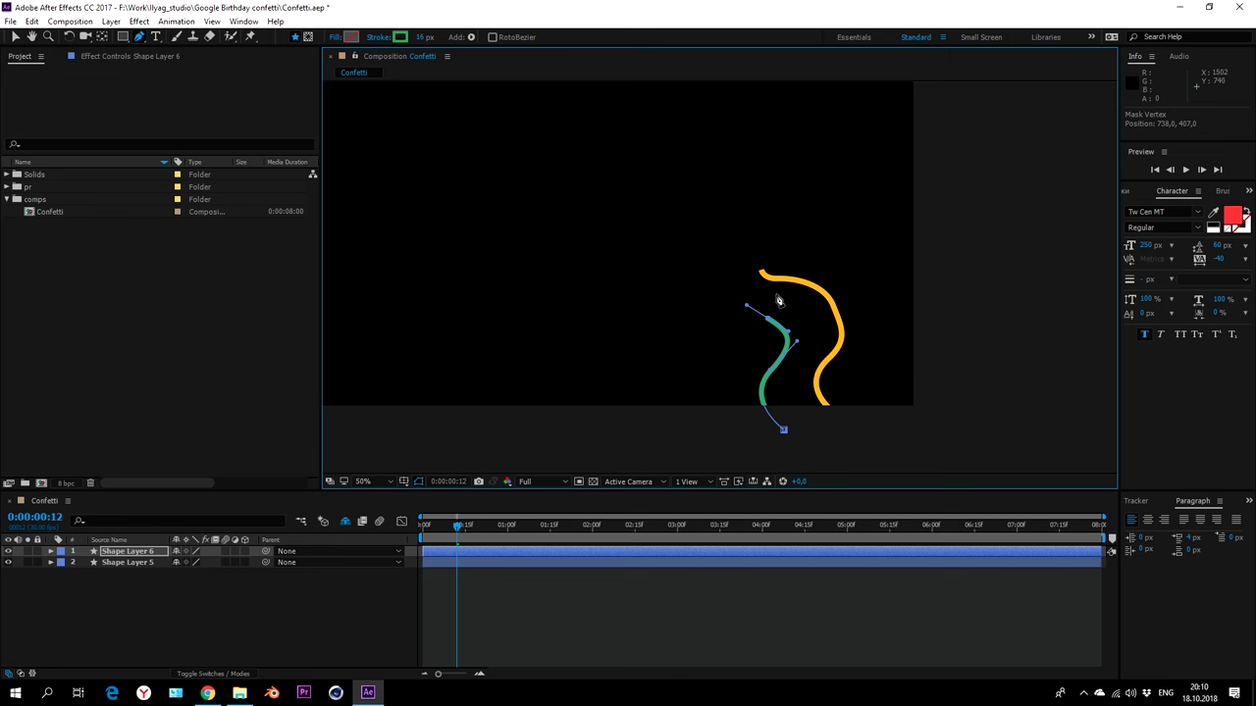
mouse_move(779, 301)
mouse_down()
mouse_move(806, 305)
mouse_move(779, 311)
mouse_up()
drag(746, 308, 703, 287)
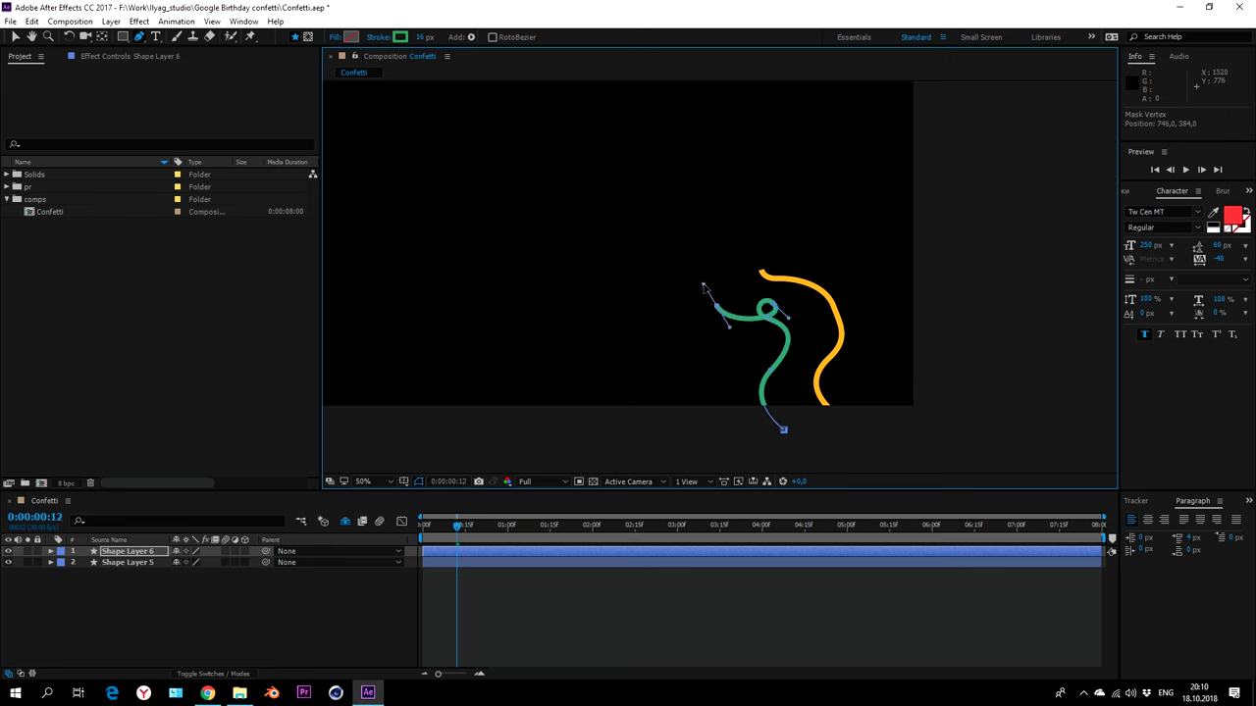
mouse_move(752, 244)
mouse_down()
mouse_move(787, 234)
mouse_move(781, 250)
mouse_move(737, 245)
mouse_up()
mouse_move(756, 202)
mouse_down()
mouse_move(706, 194)
mouse_move(791, 196)
mouse_up()
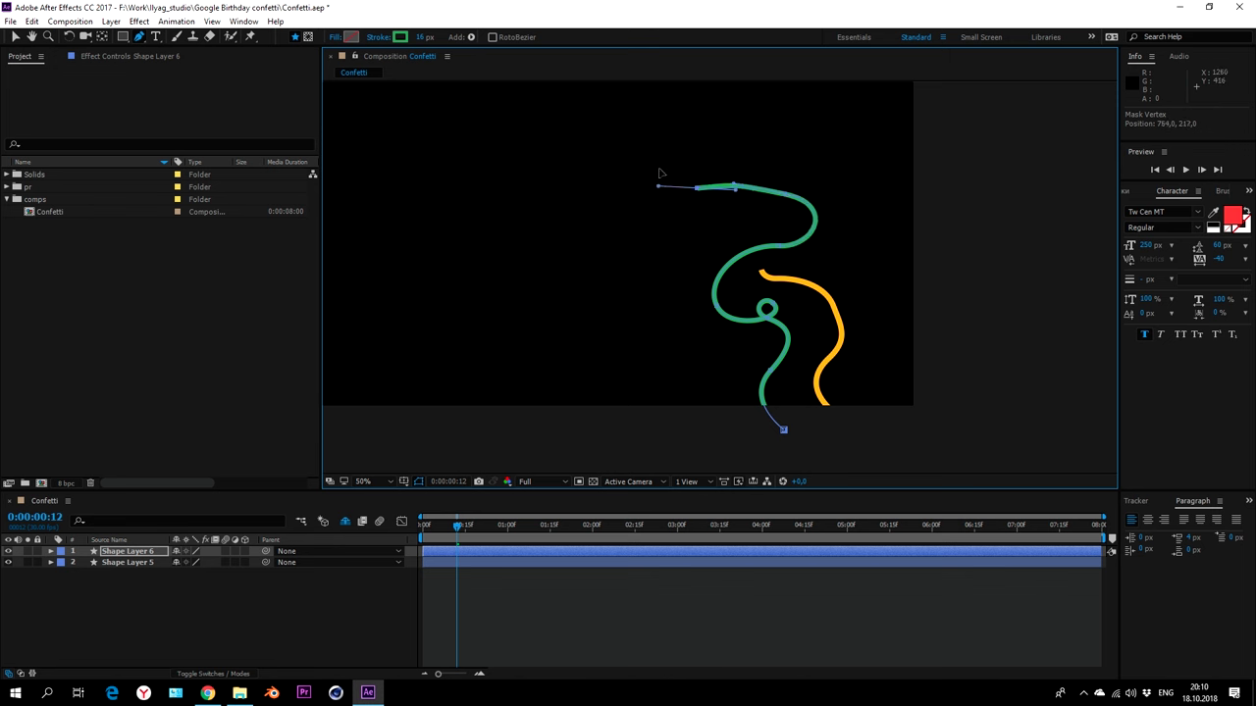
mouse_move(697, 188)
mouse_down()
mouse_move(667, 155)
mouse_move(714, 101)
mouse_move(729, 110)
mouse_up()
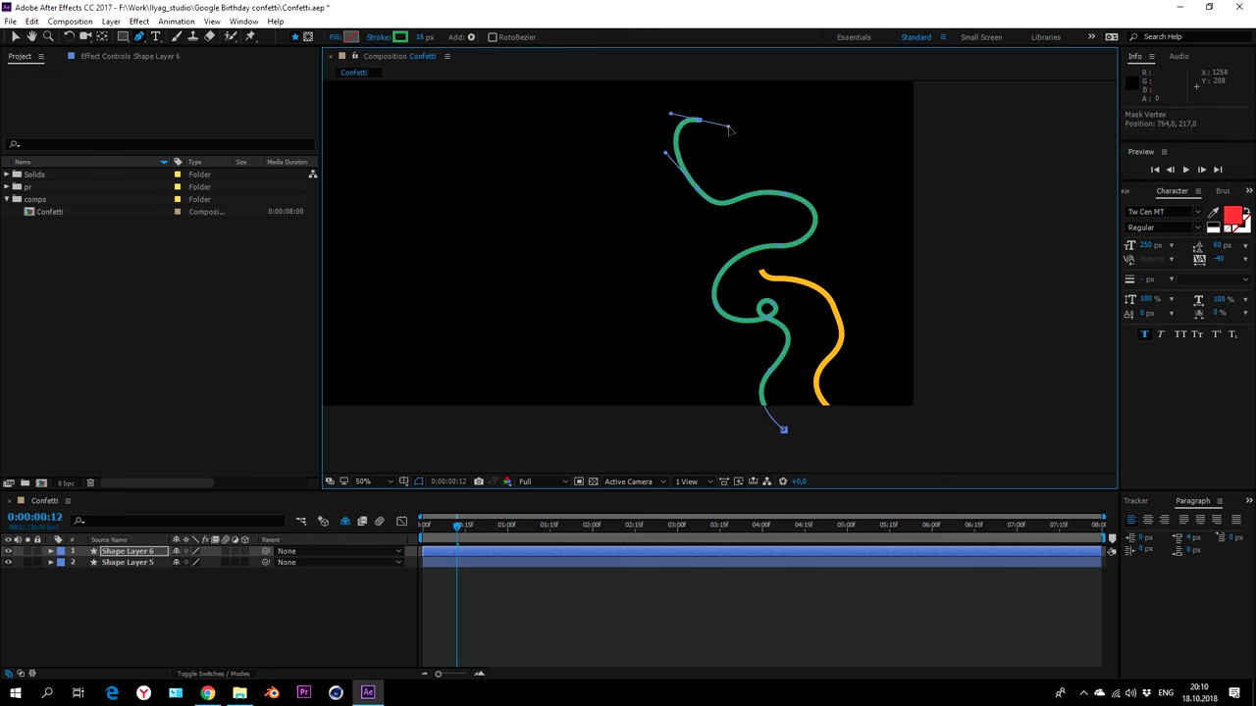
drag(762, 125, 781, 129)
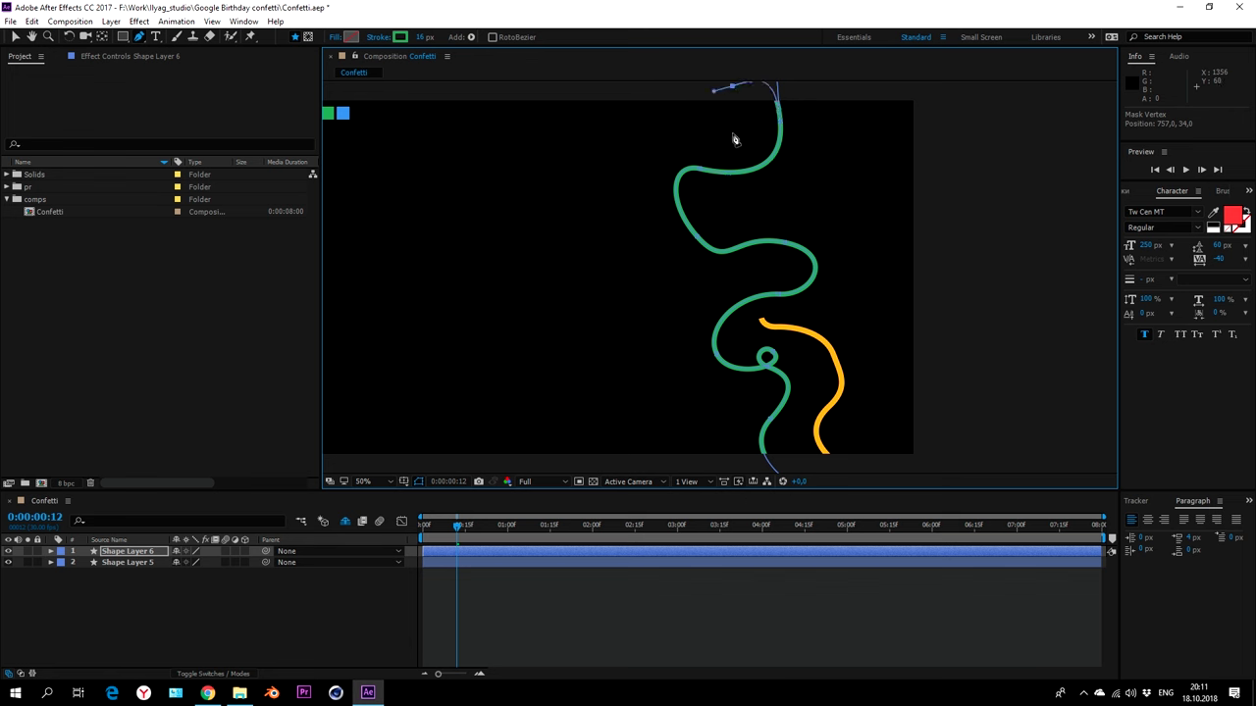
scroll(816, 314, up, 1)
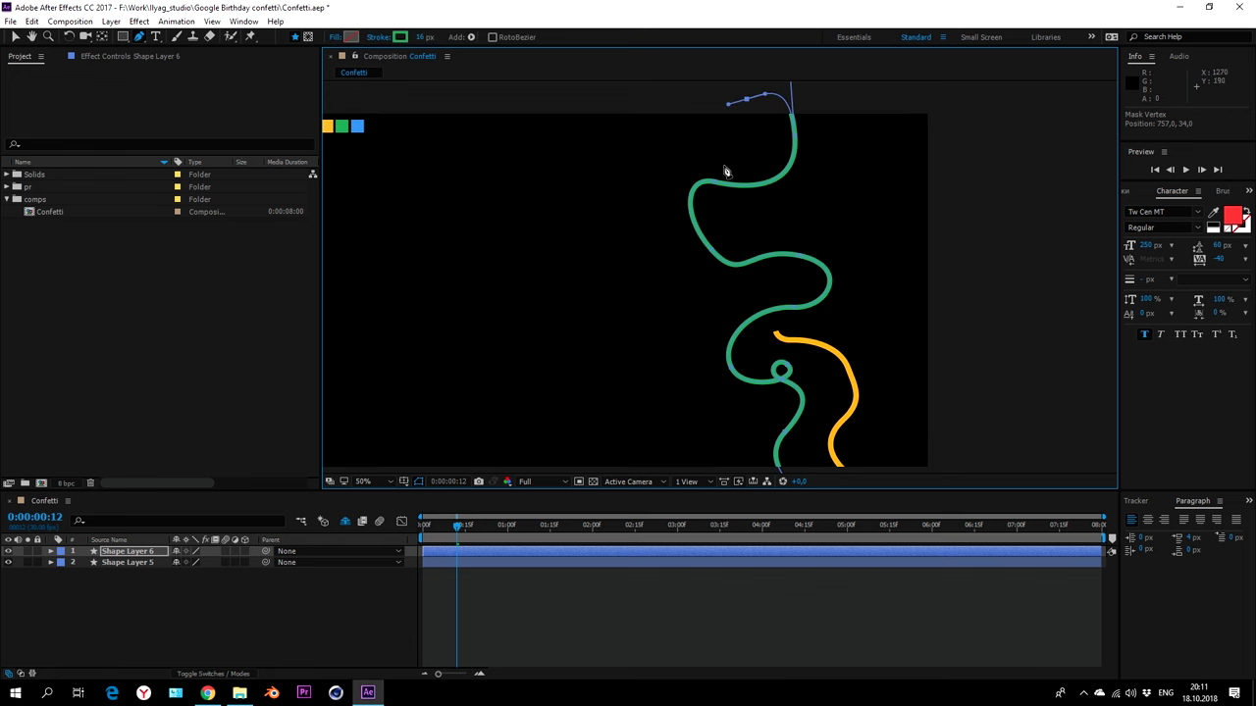
- Copy Shape Layer 5's four Start and End trim keyframes
click(133, 553)
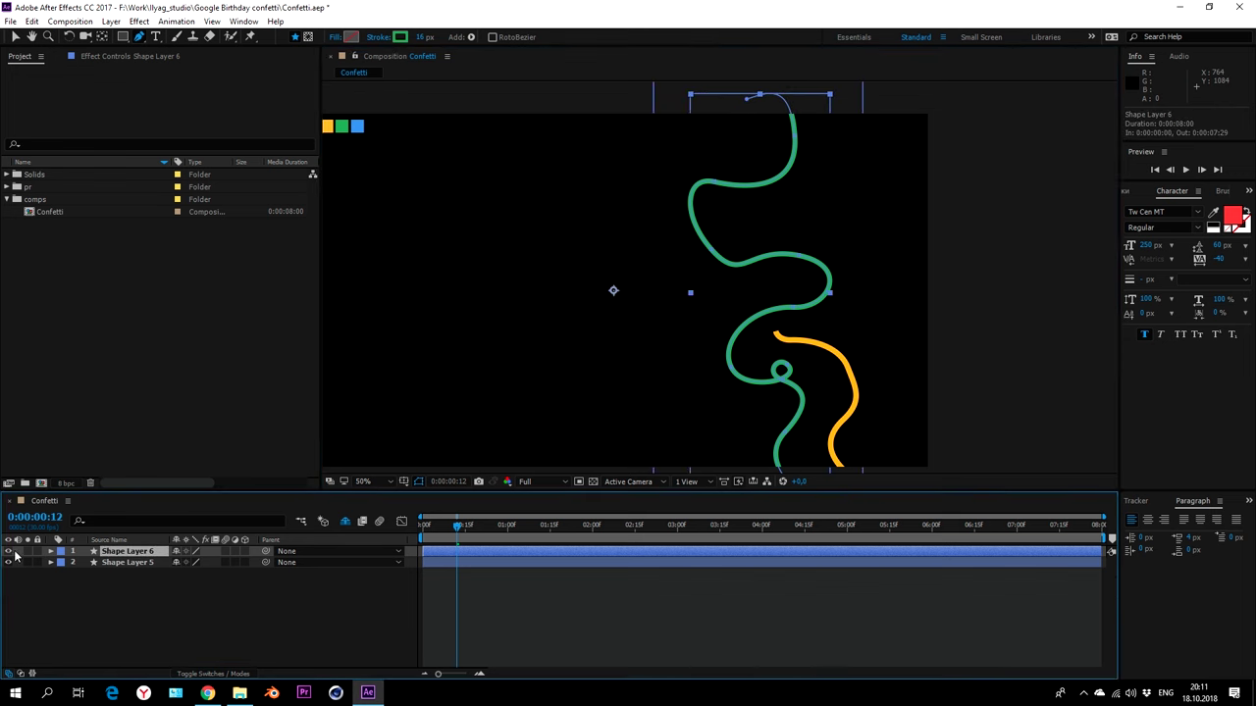
click(117, 562)
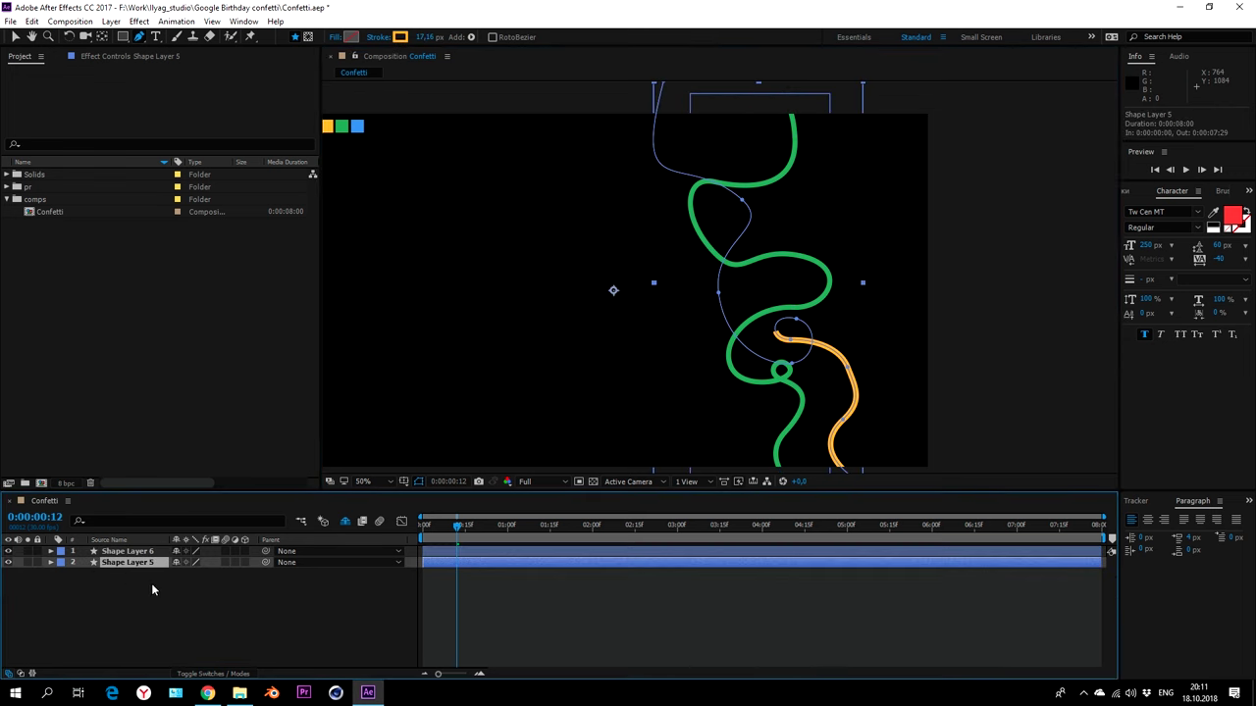
click(267, 600)
click(127, 588)
shift+click(131, 595)
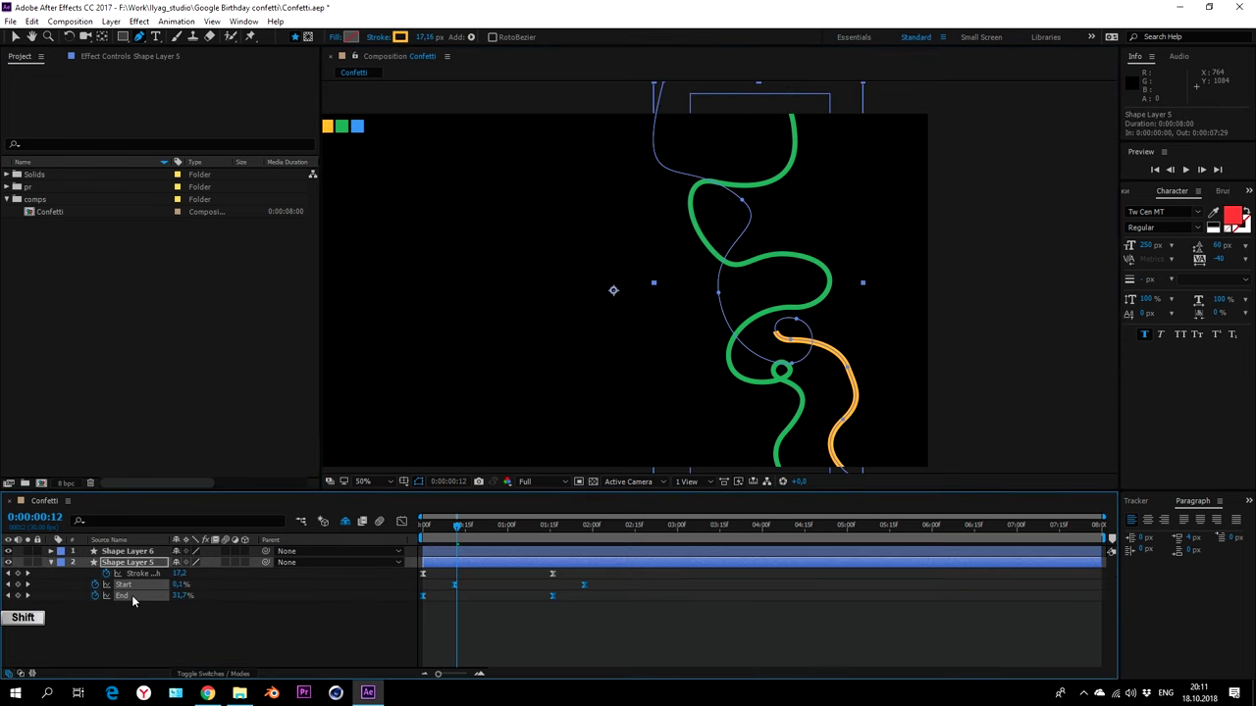
key(ctrl+c)
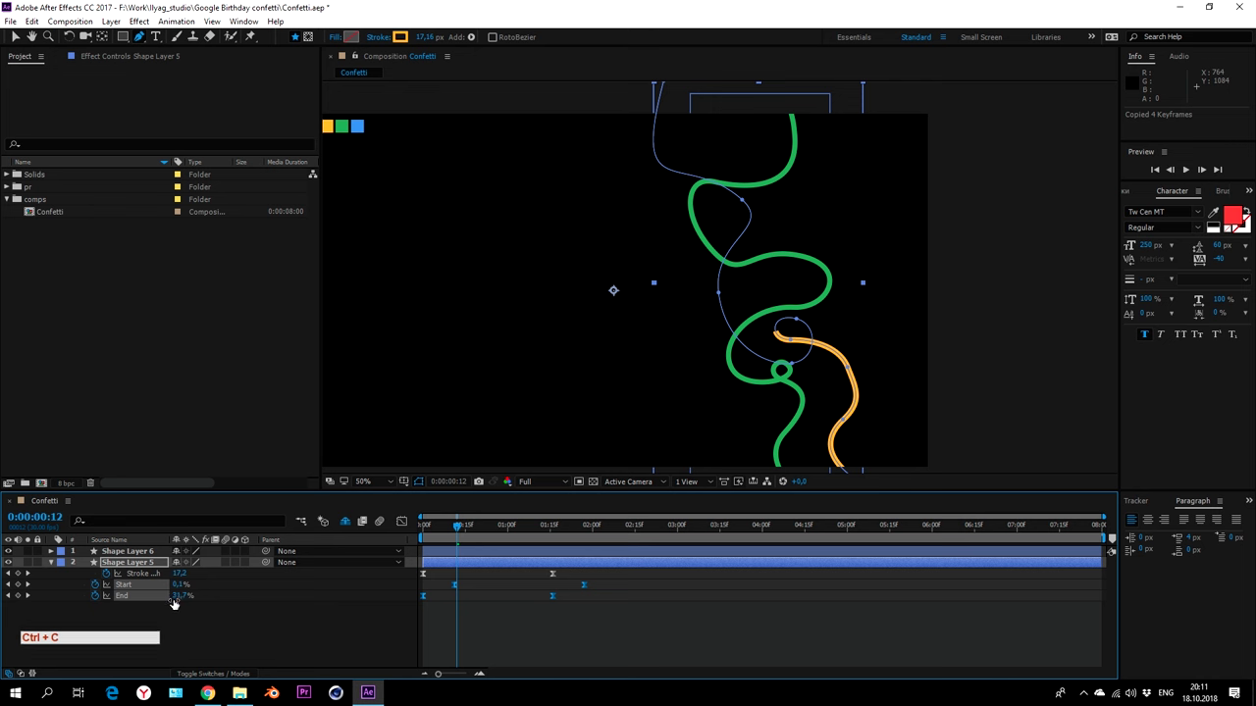
- Paste the trim keyframes onto Shape Layer 6 and reveal them
click(51, 551)
click(122, 552)
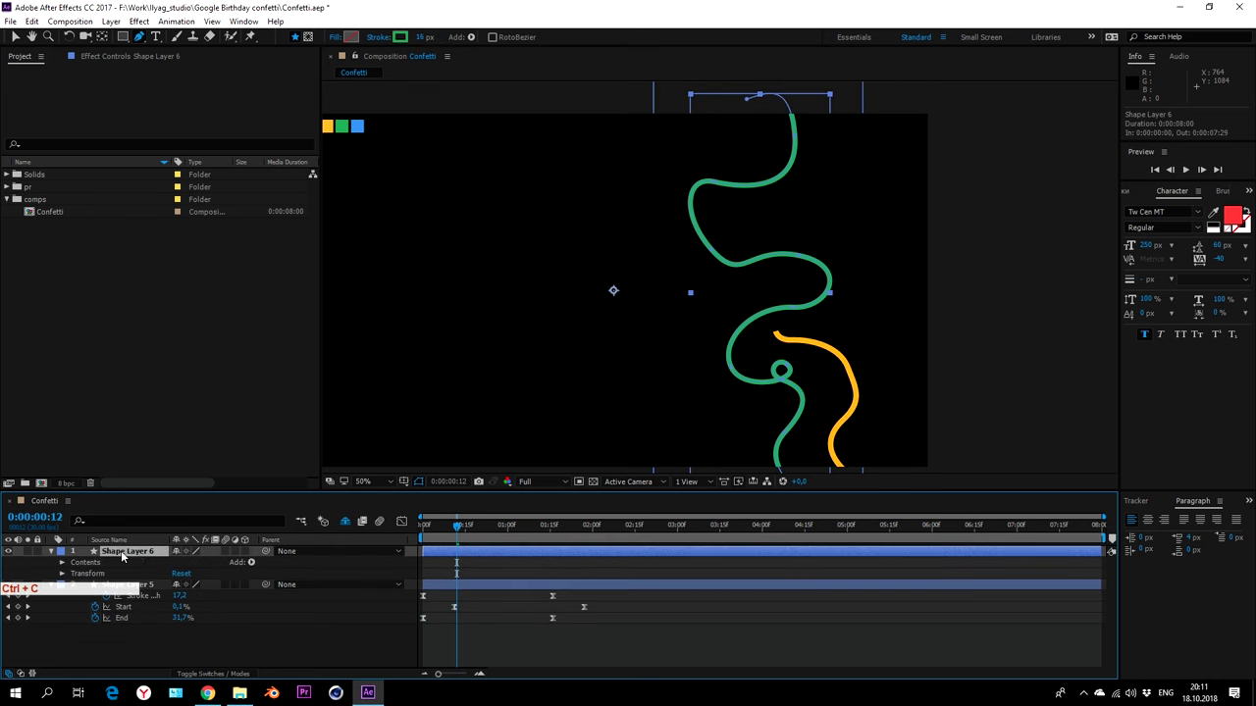
key(ctrl+v)
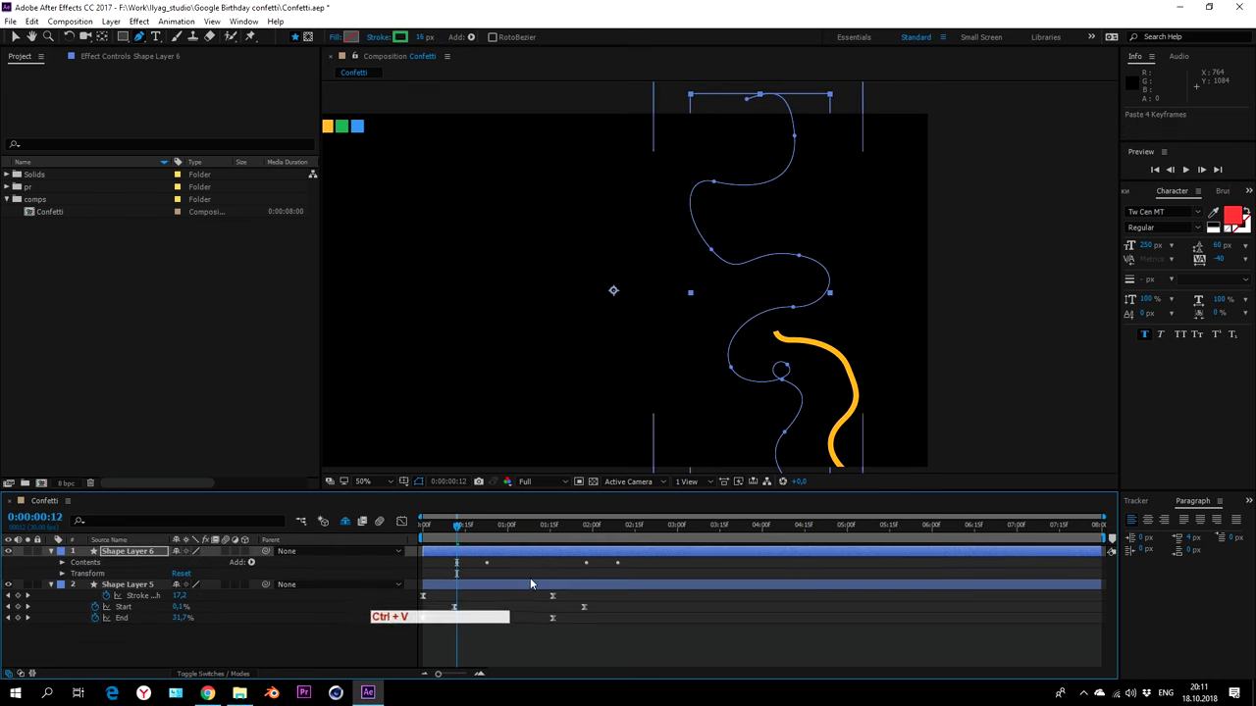
key(u)
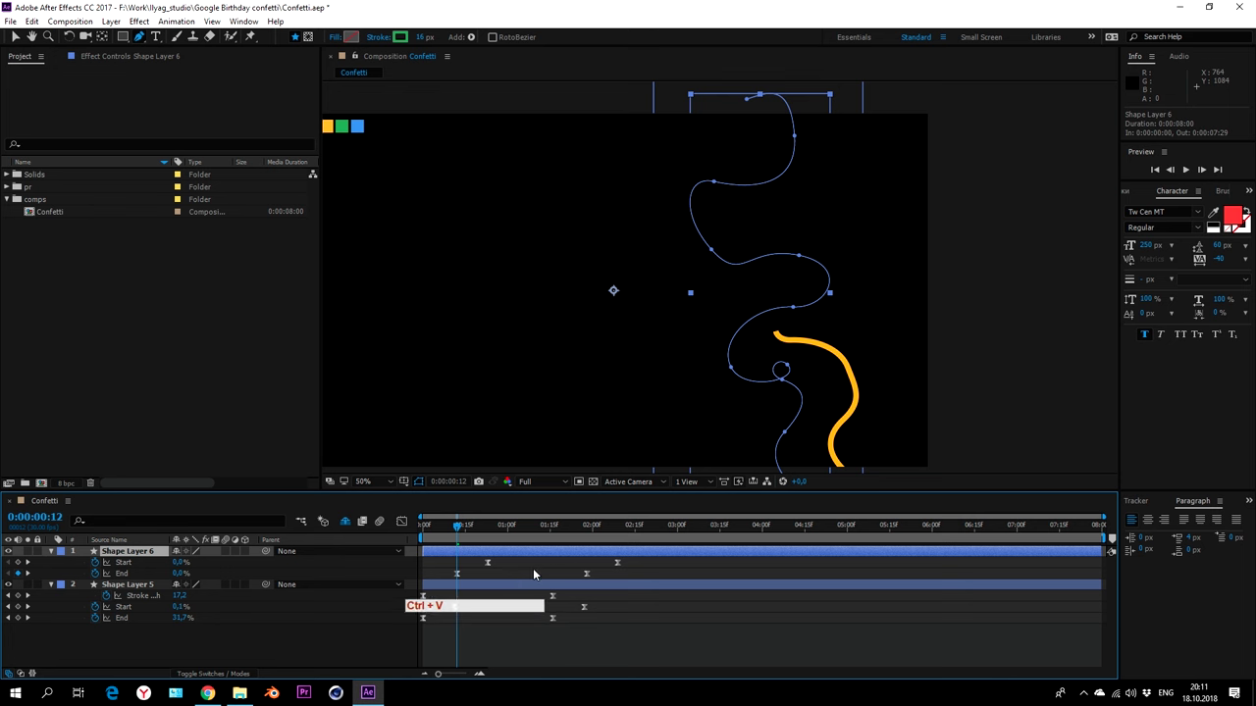
- Move Shape Layer 6's End keyframes slightly earlier in time
click(673, 572)
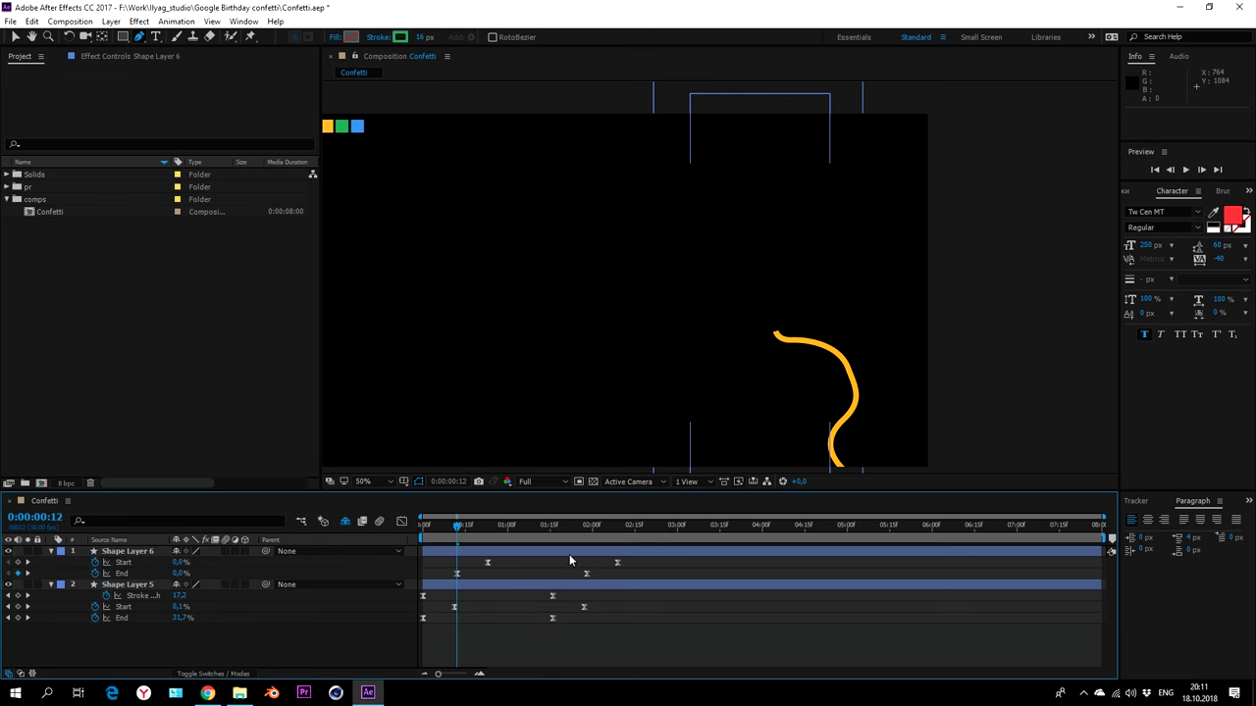
mouse_move(468, 537)
mouse_down()
mouse_move(570, 530)
mouse_move(488, 538)
mouse_up()
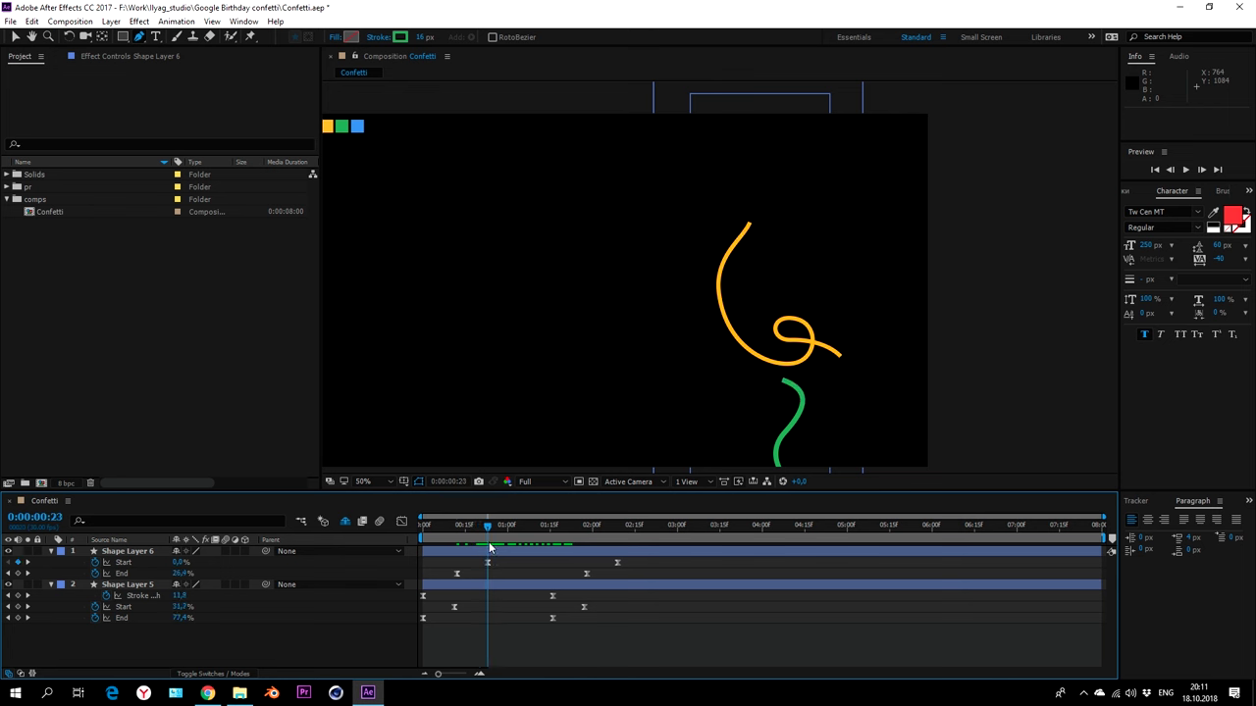
mouse_move(610, 575)
mouse_down()
mouse_move(447, 576)
mouse_move(507, 565)
mouse_up()
click(509, 575)
click(420, 550)
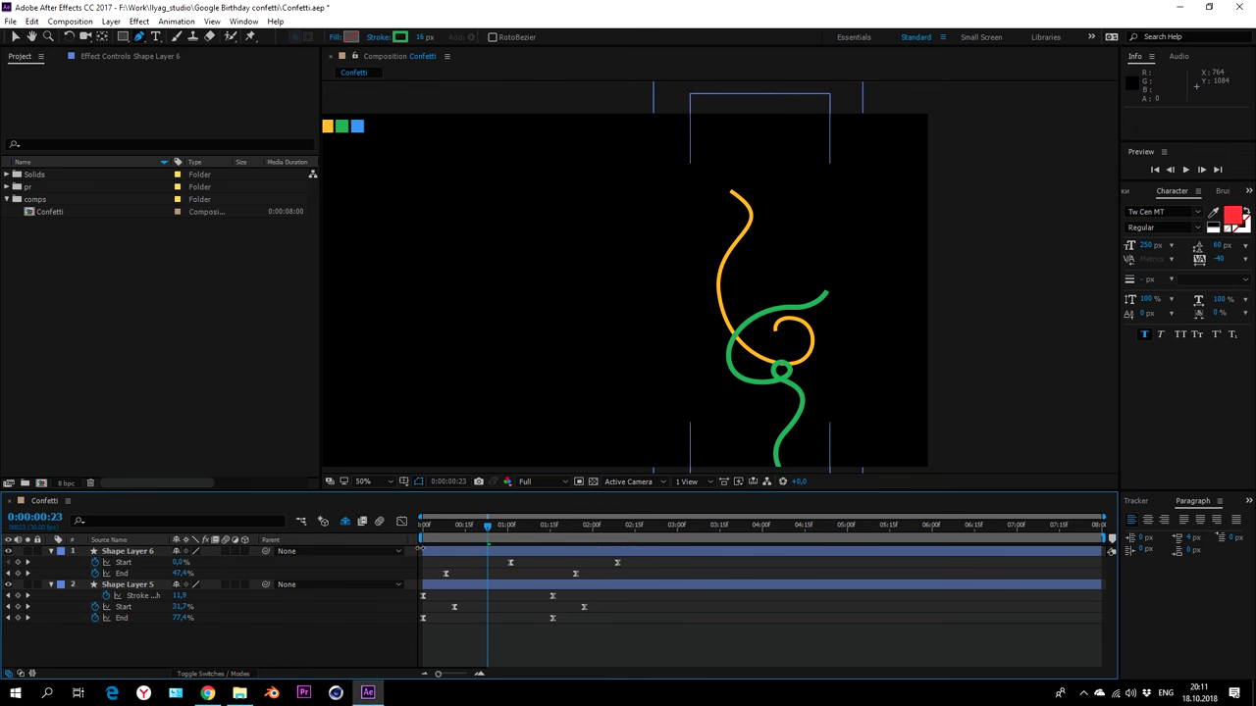
- Keyframe Shape Layer 6's Stroke Width of 16 at 0:00:00:23
click(50, 551)
click(50, 551)
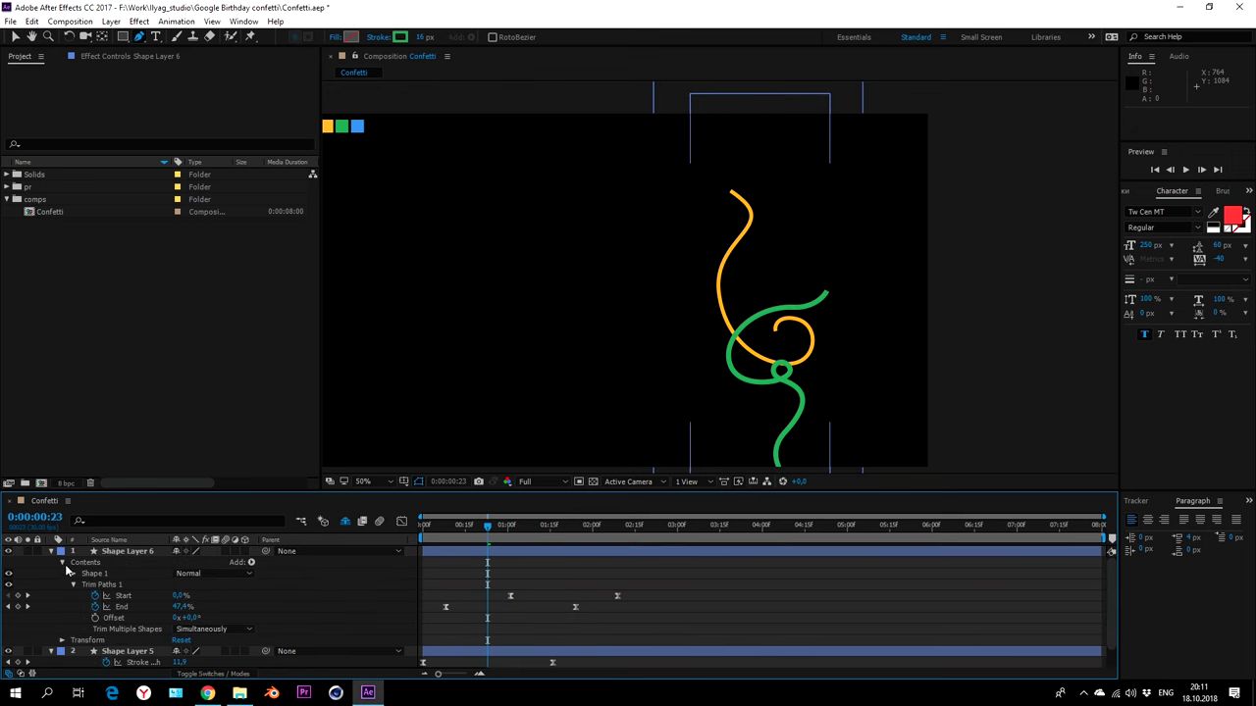
click(72, 573)
click(85, 596)
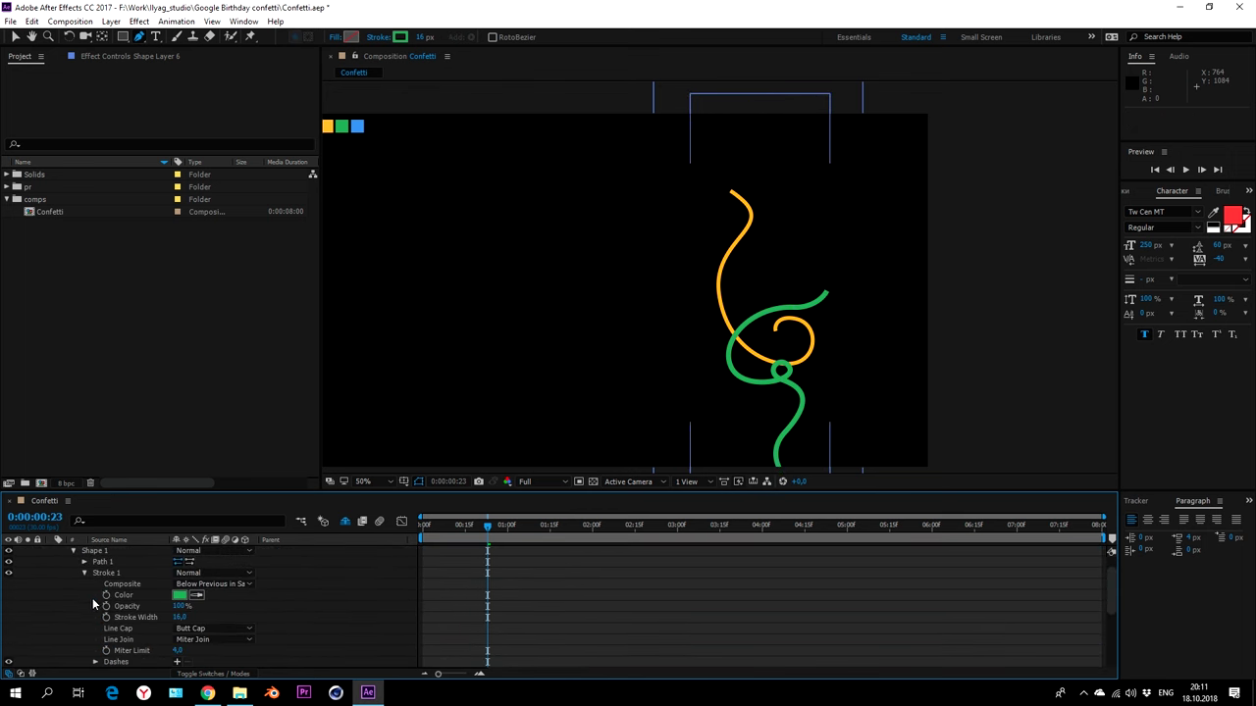
click(106, 616)
- Keyframe the green stroke's Stroke Width at 25, then thin it to 6 at 0:00:01:25
key(u)
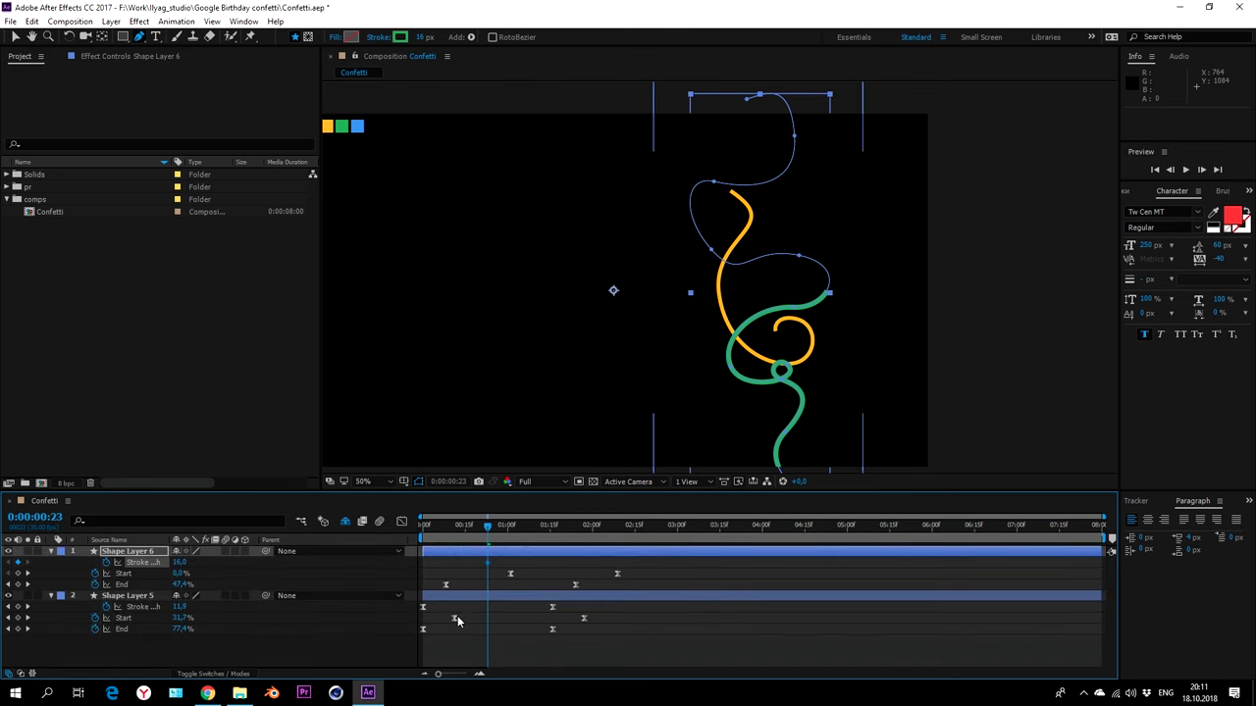
click(498, 566)
click(490, 565)
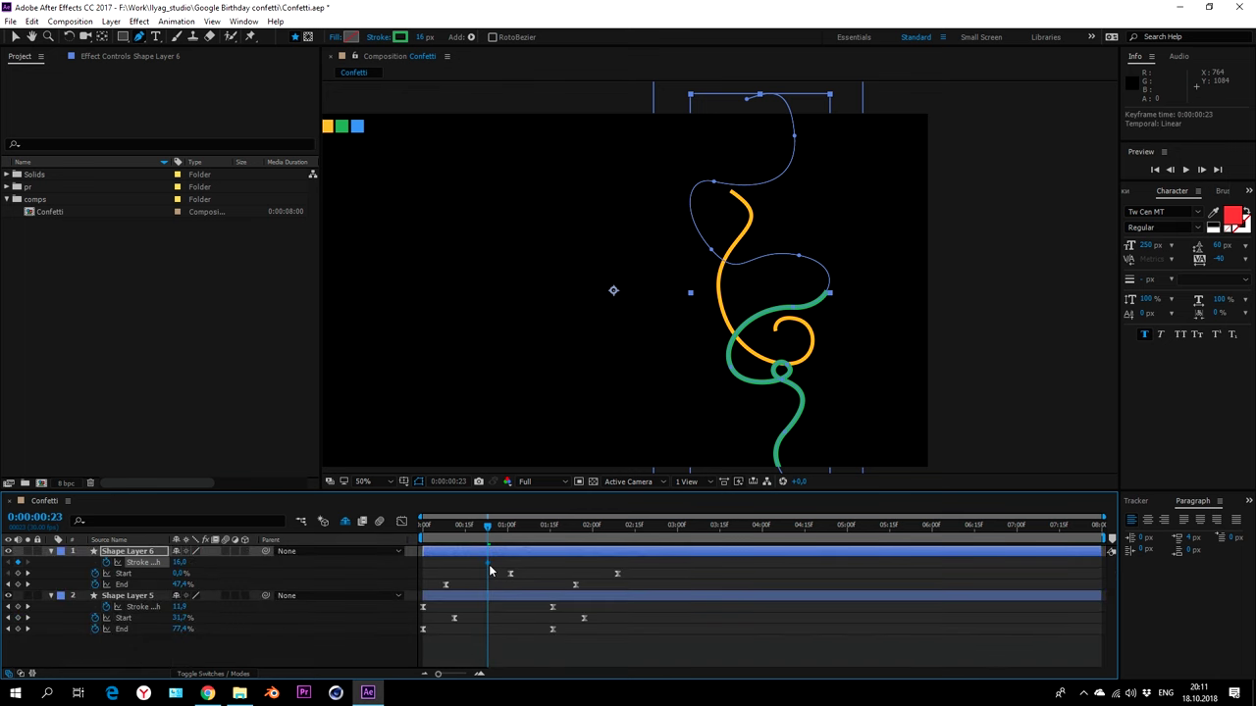
drag(495, 567, 578, 567)
text(25)
key(Return)
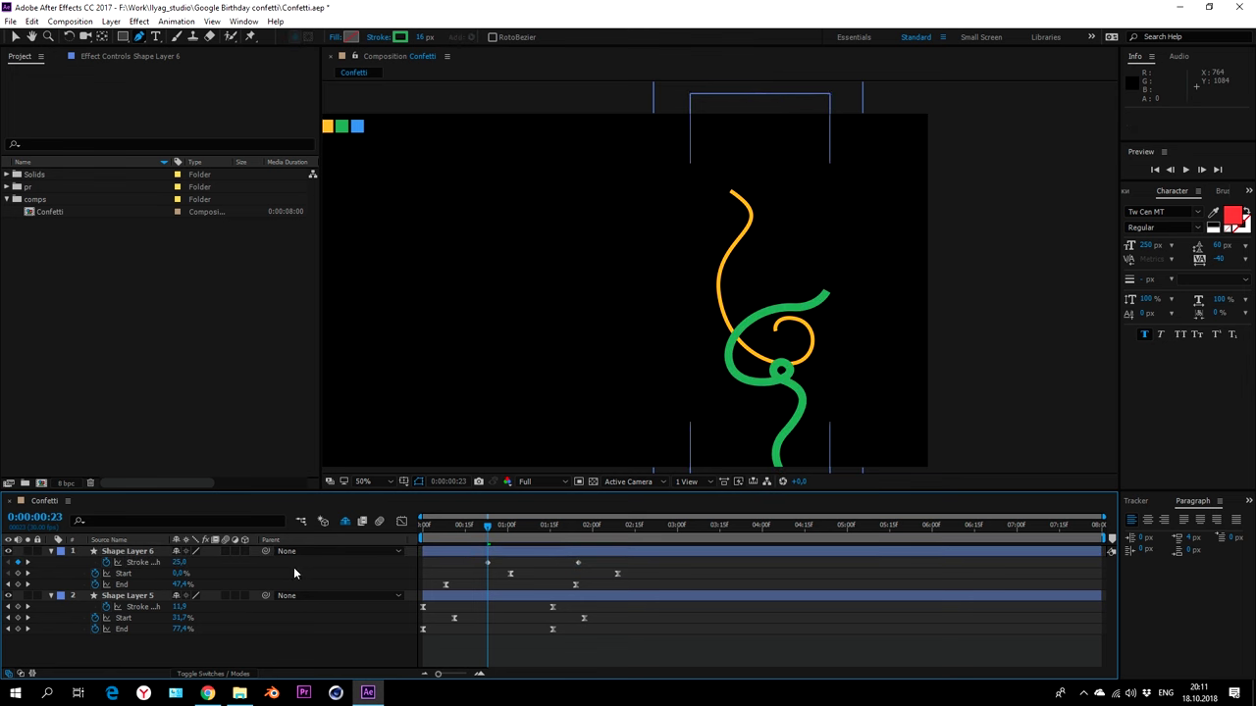
drag(527, 524, 578, 523)
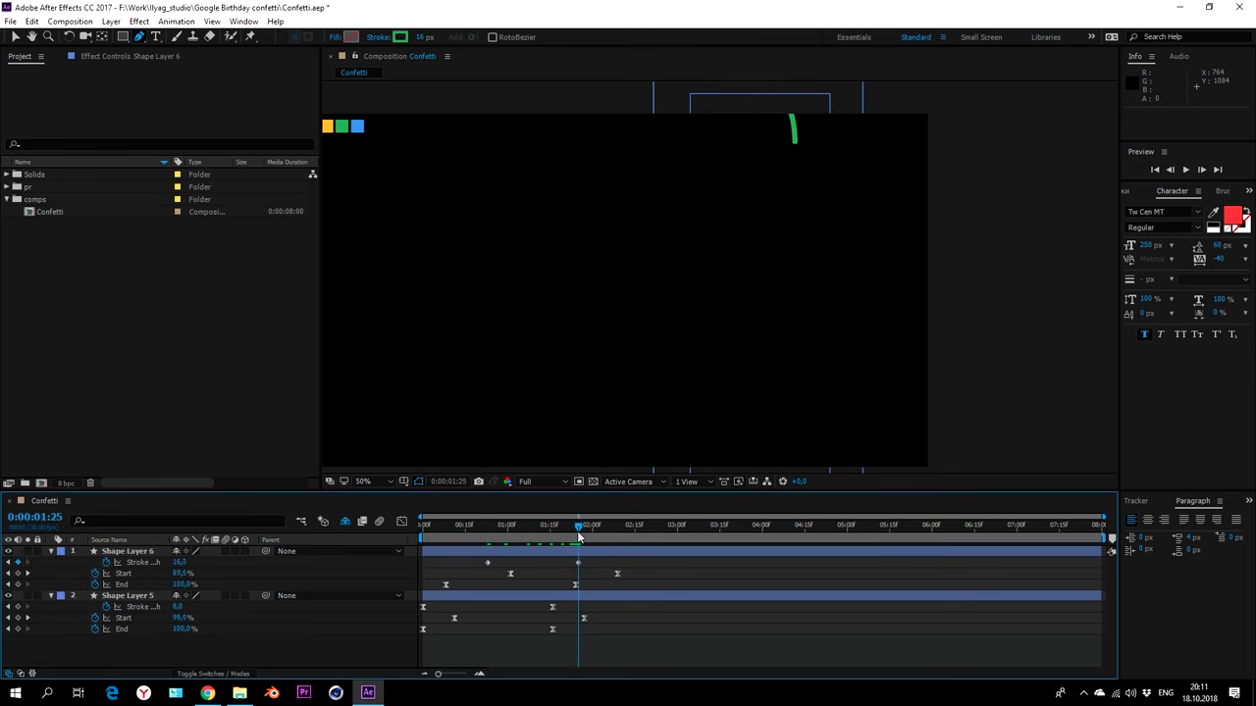
click(577, 562)
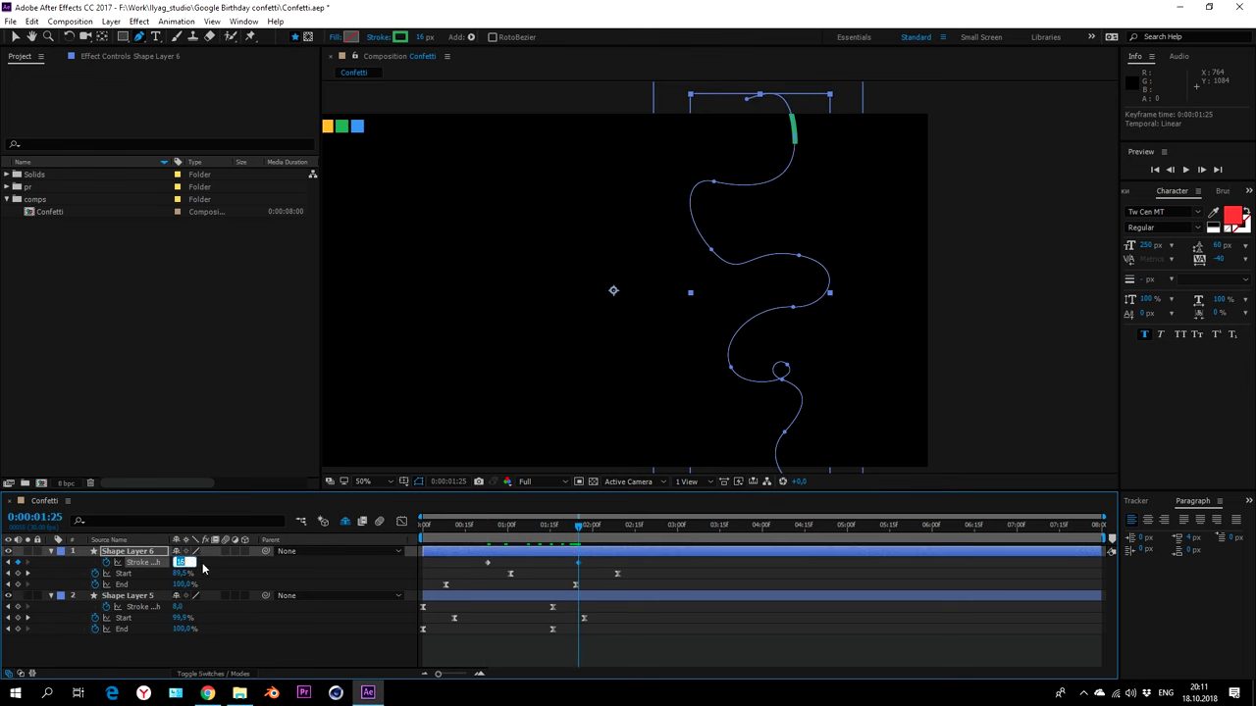
text(6)
key(Return)
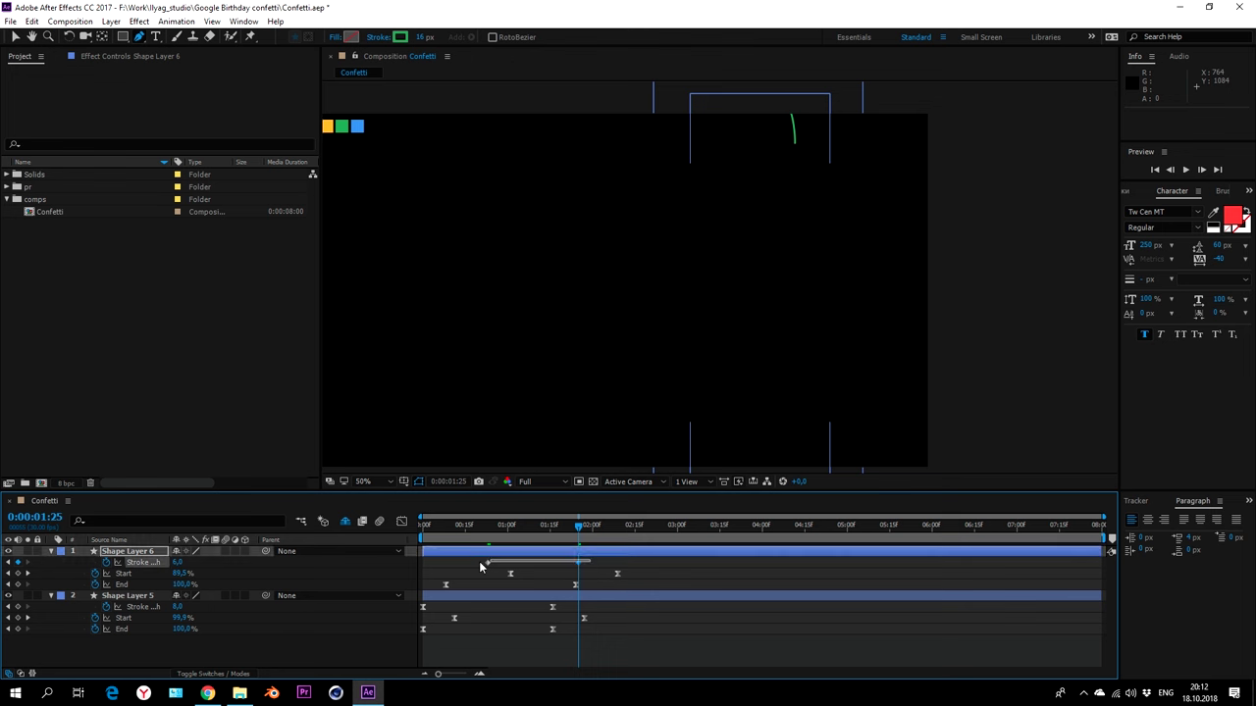
- Ease both Stroke Width keyframes with F9, sharpen the speed curve, and shift them earlier
drag(468, 558, 589, 576)
key(F9)
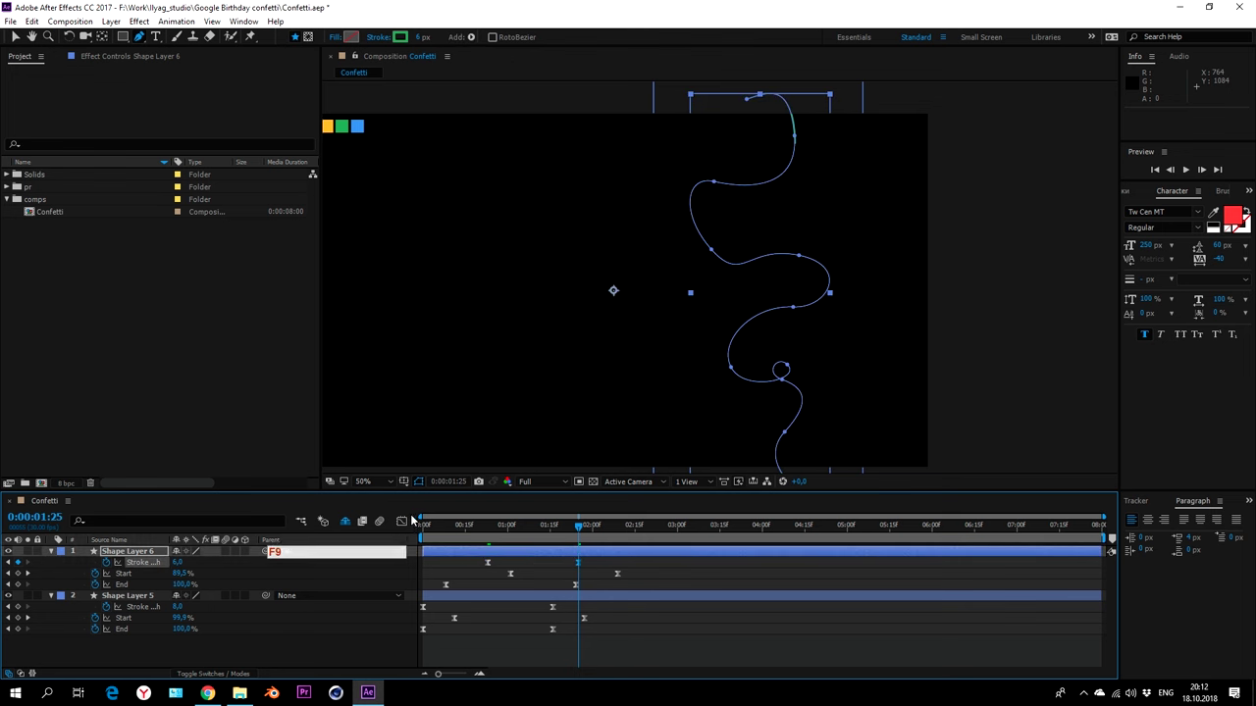
key(shift+F3)
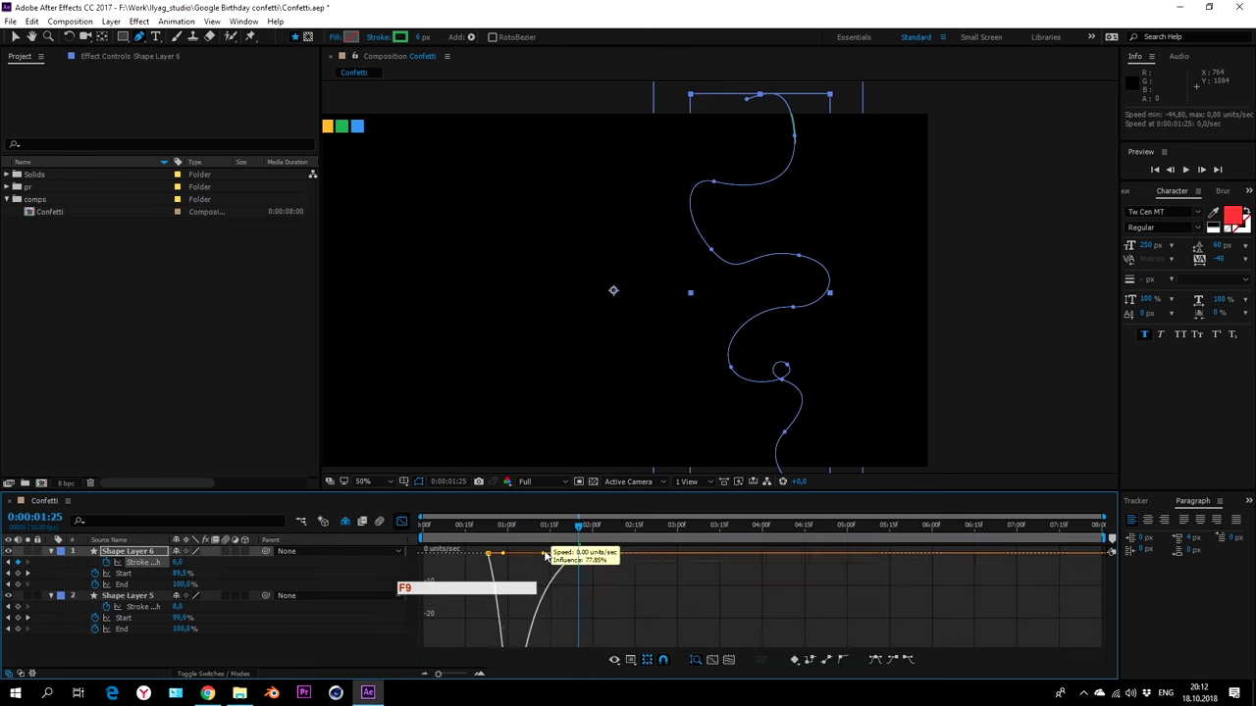
mouse_move(546, 557)
mouse_down()
mouse_move(494, 556)
mouse_move(482, 530)
mouse_move(447, 564)
mouse_up()
key(shift+F3)
drag(578, 564, 538, 564)
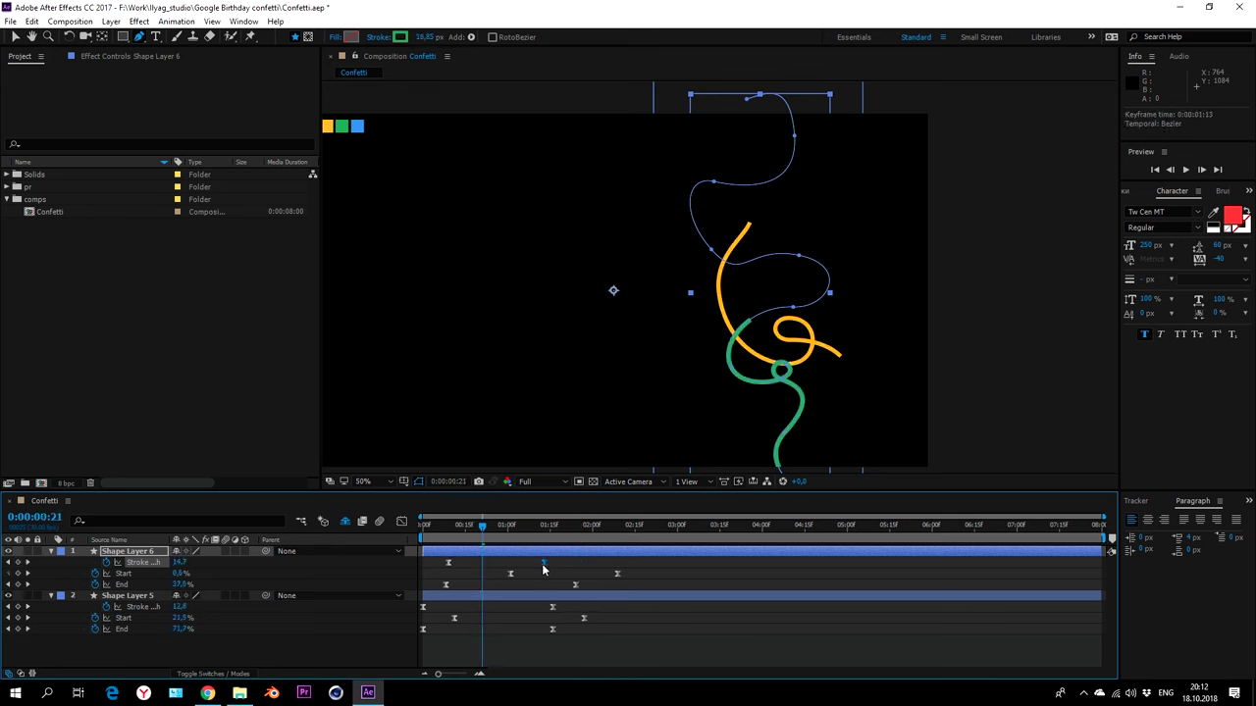
click(661, 569)
key(space)
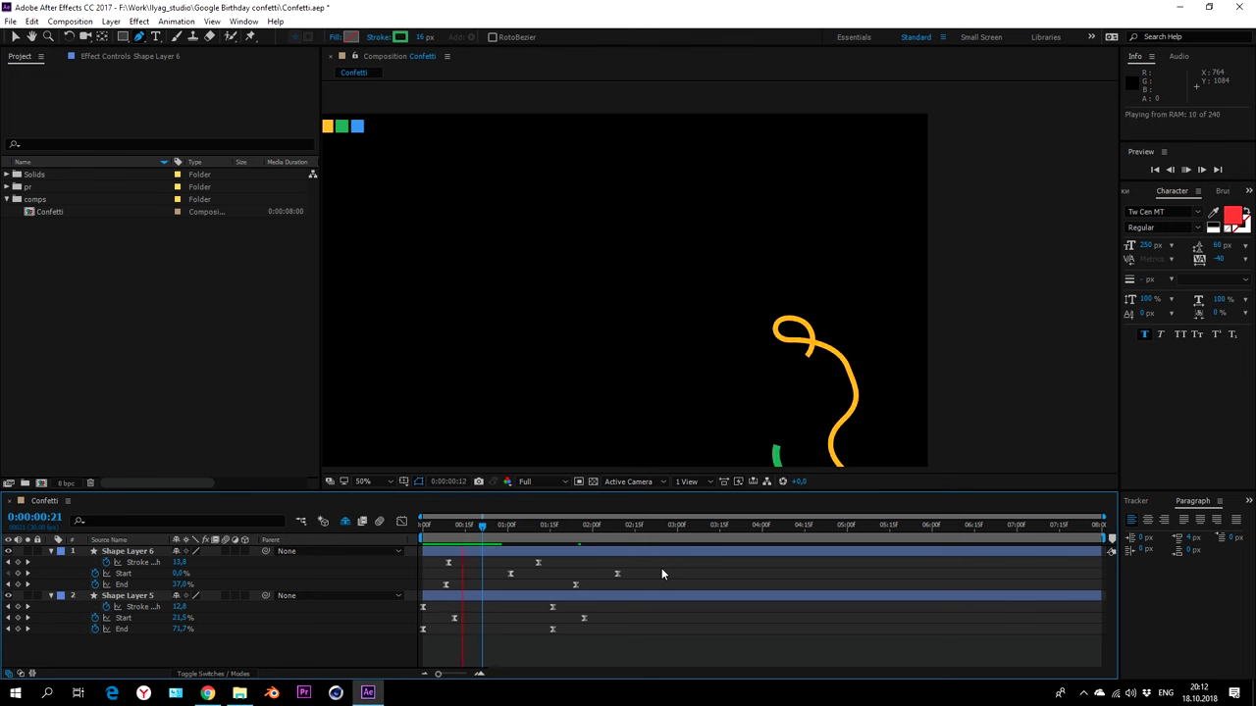
key(space)
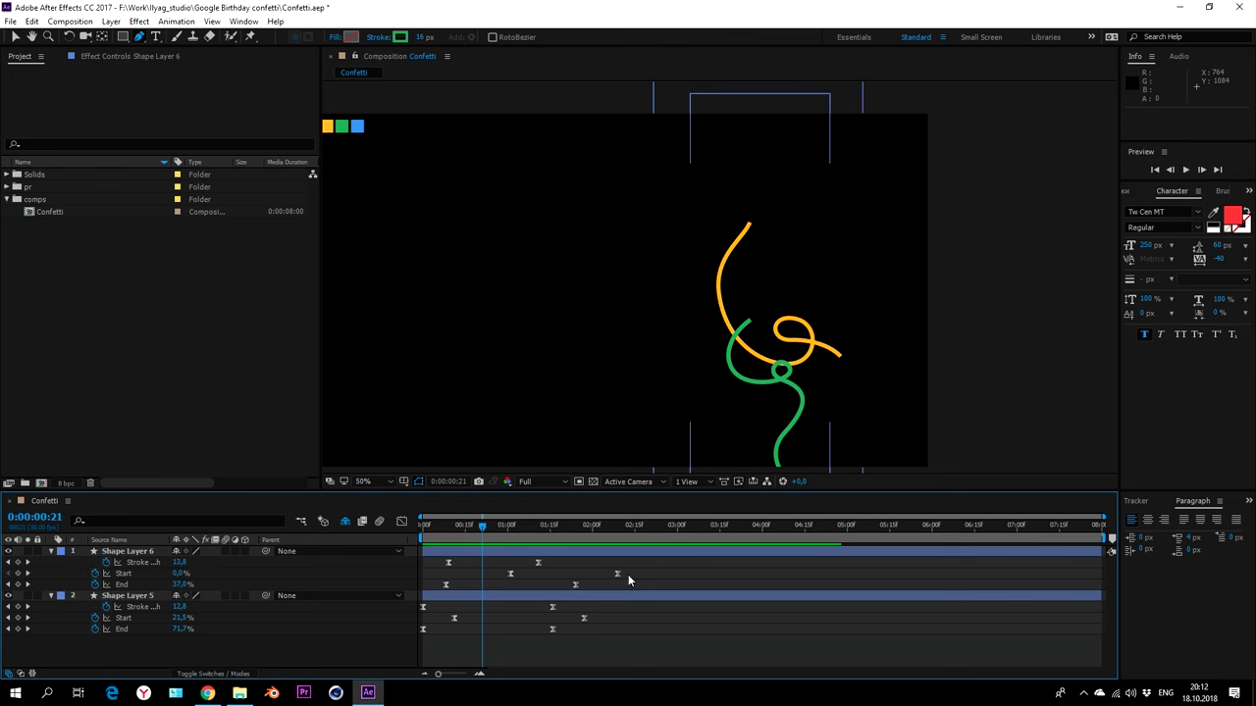
- Shift Shape Layer 6's Start and End trim keyframes earlier, previewing the timing
click(616, 574)
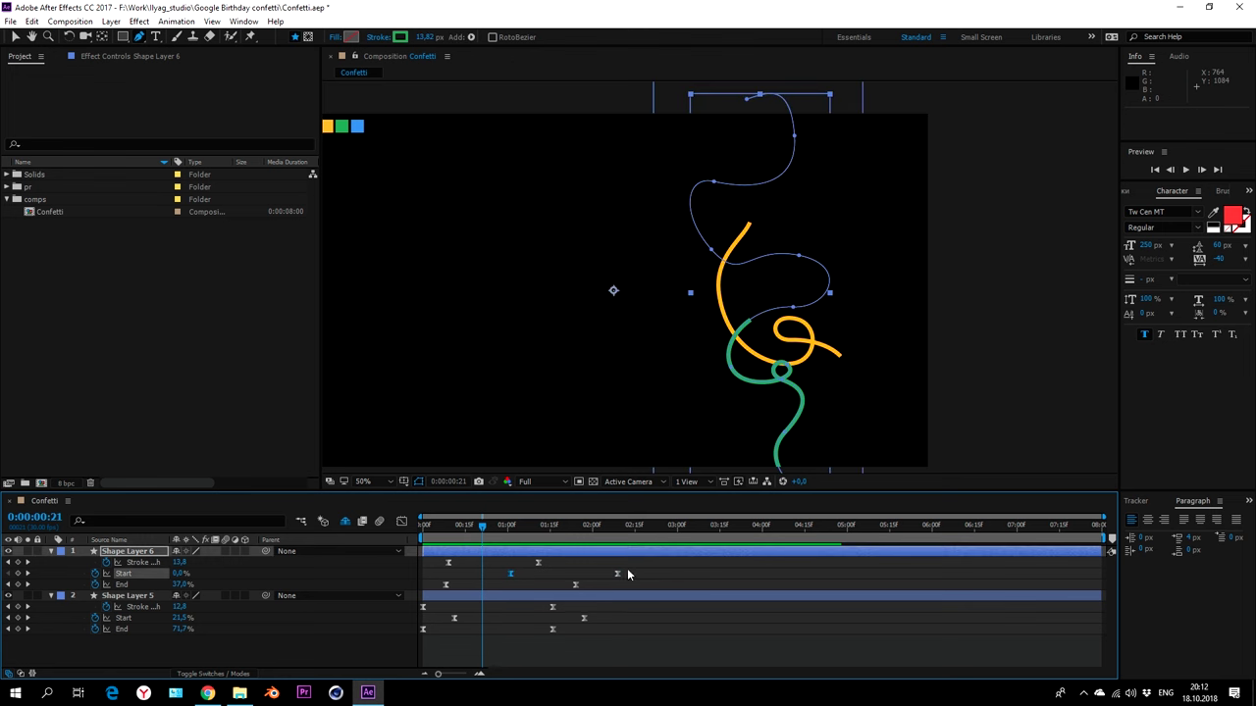
drag(635, 569, 482, 574)
key(space)
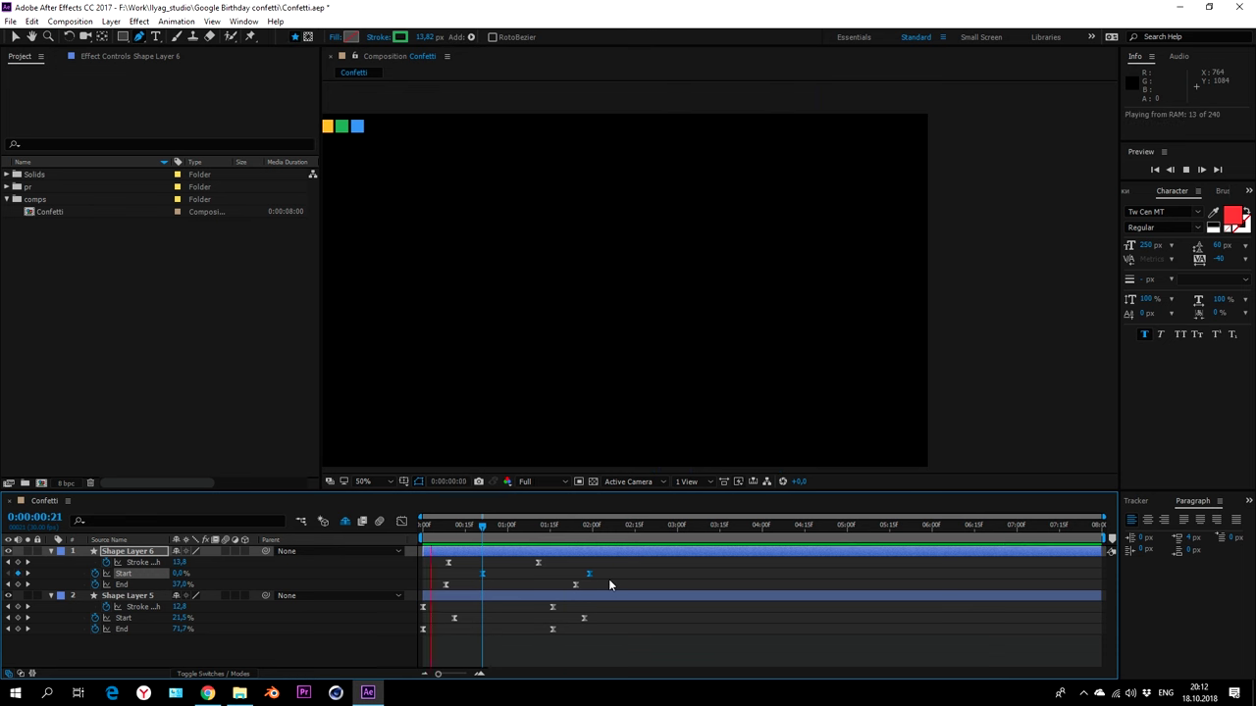
key(space)
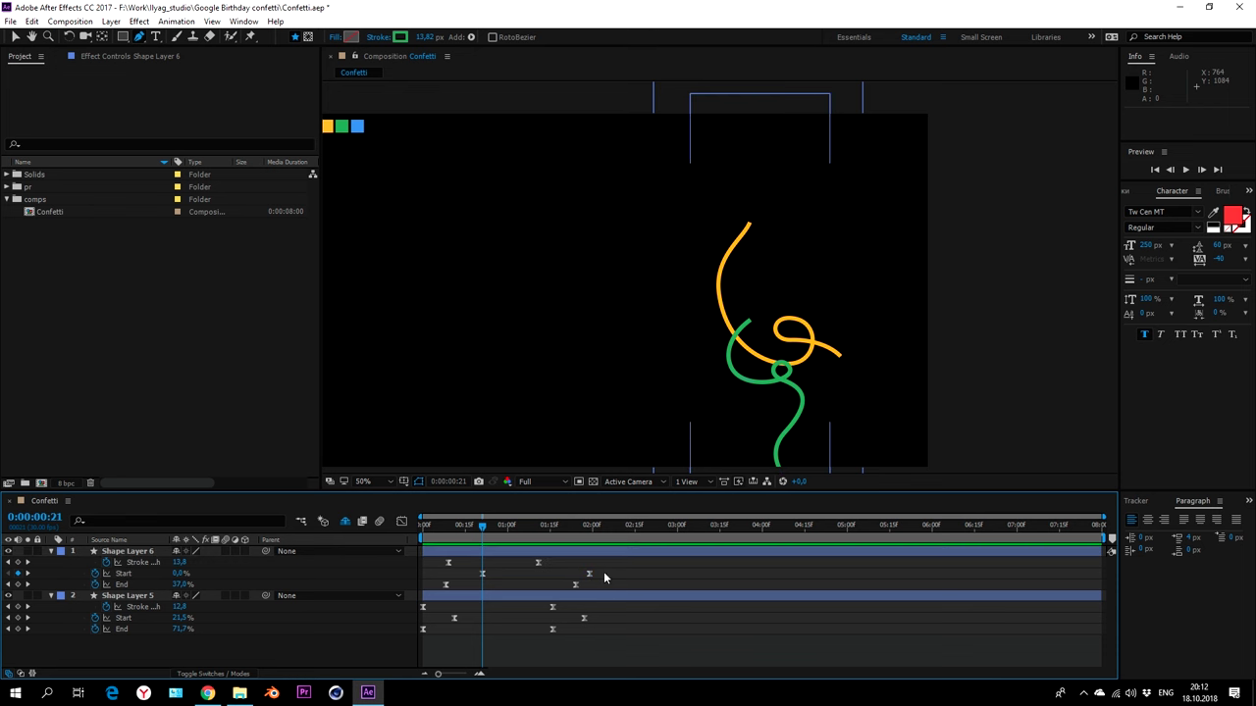
drag(574, 585, 537, 586)
key(space)
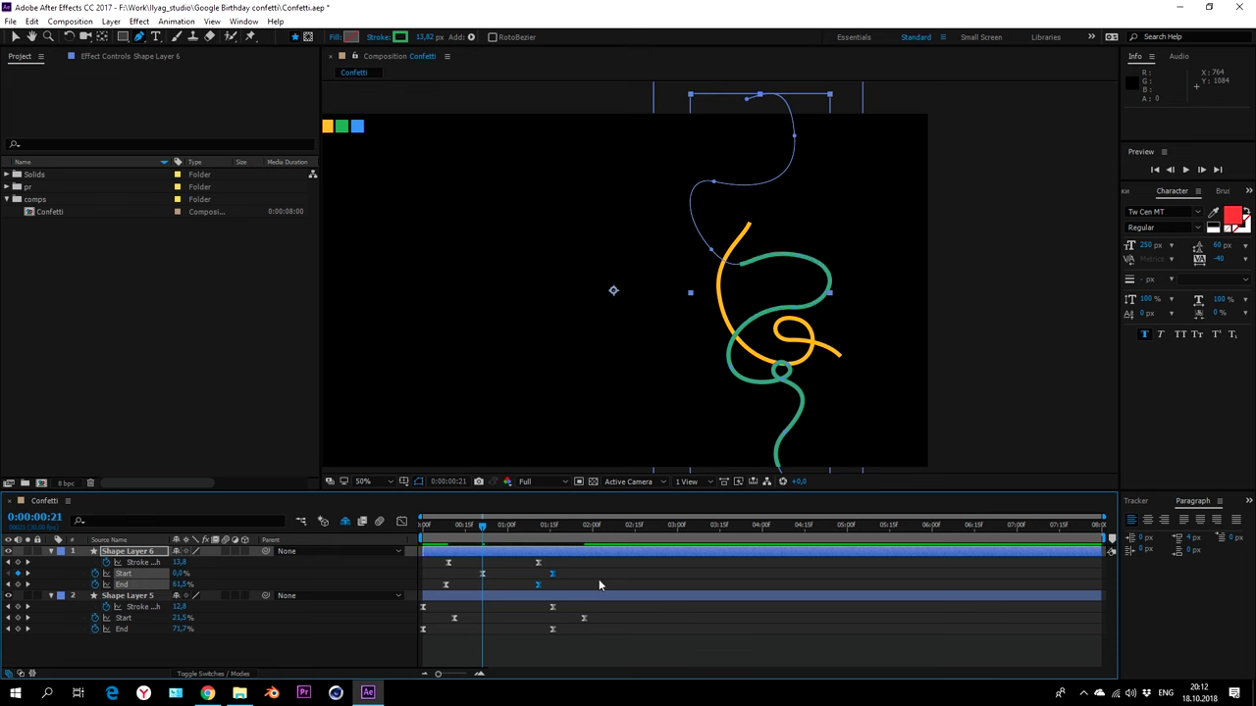
key(space)
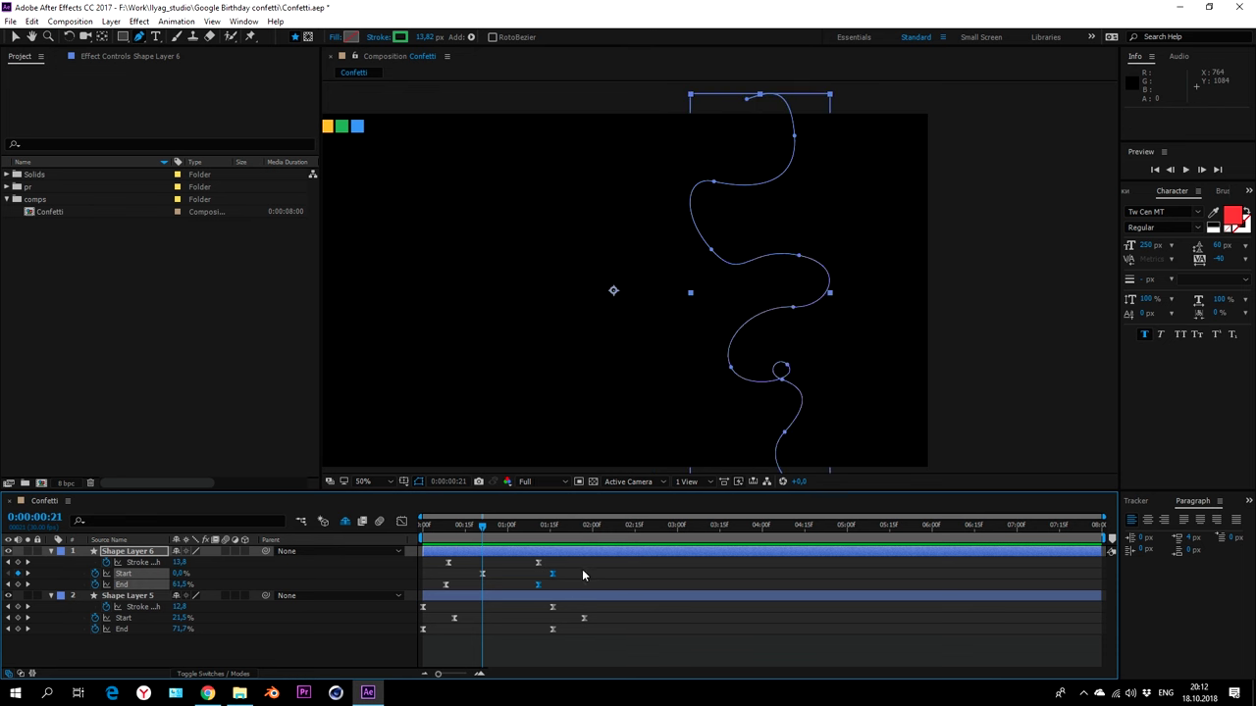
- Fine-tune the trim and Stroke Width keyframe timing with small nudges and preview again
mouse_move(570, 570)
mouse_down()
mouse_move(440, 593)
mouse_move(441, 581)
mouse_up()
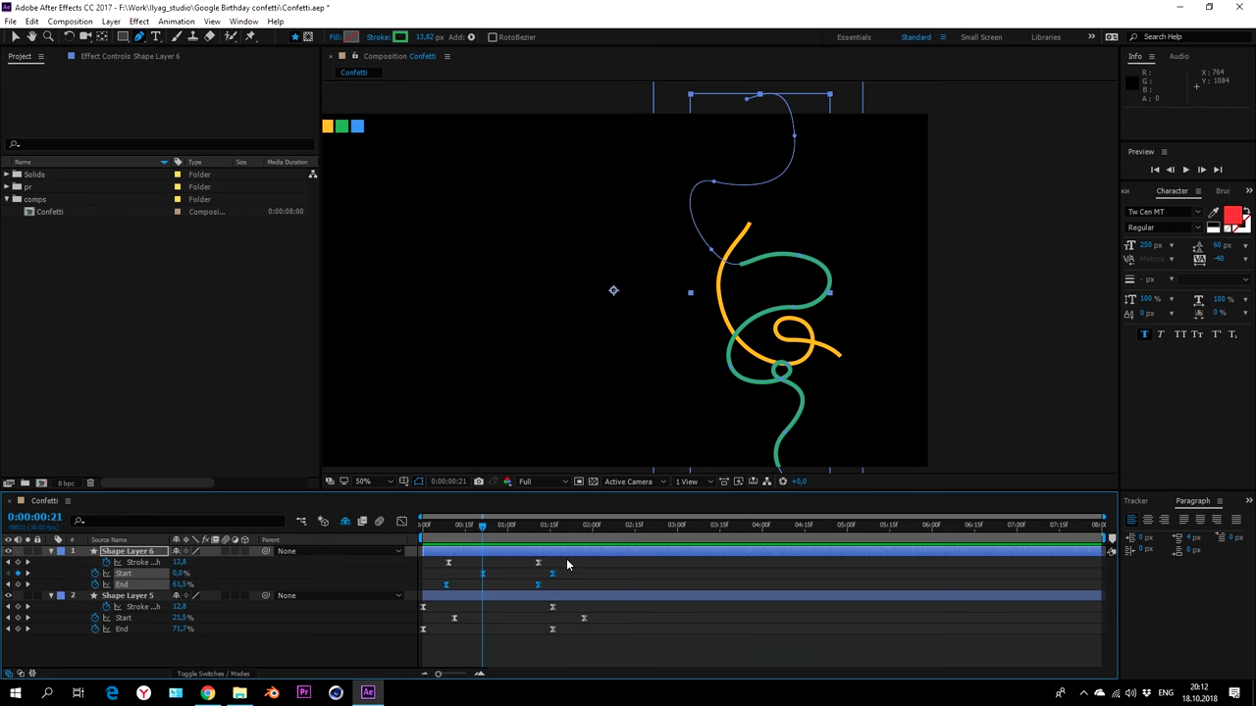
mouse_move(567, 556)
mouse_down()
mouse_move(446, 578)
mouse_move(475, 564)
mouse_move(485, 574)
mouse_up()
click(509, 572)
click(490, 574)
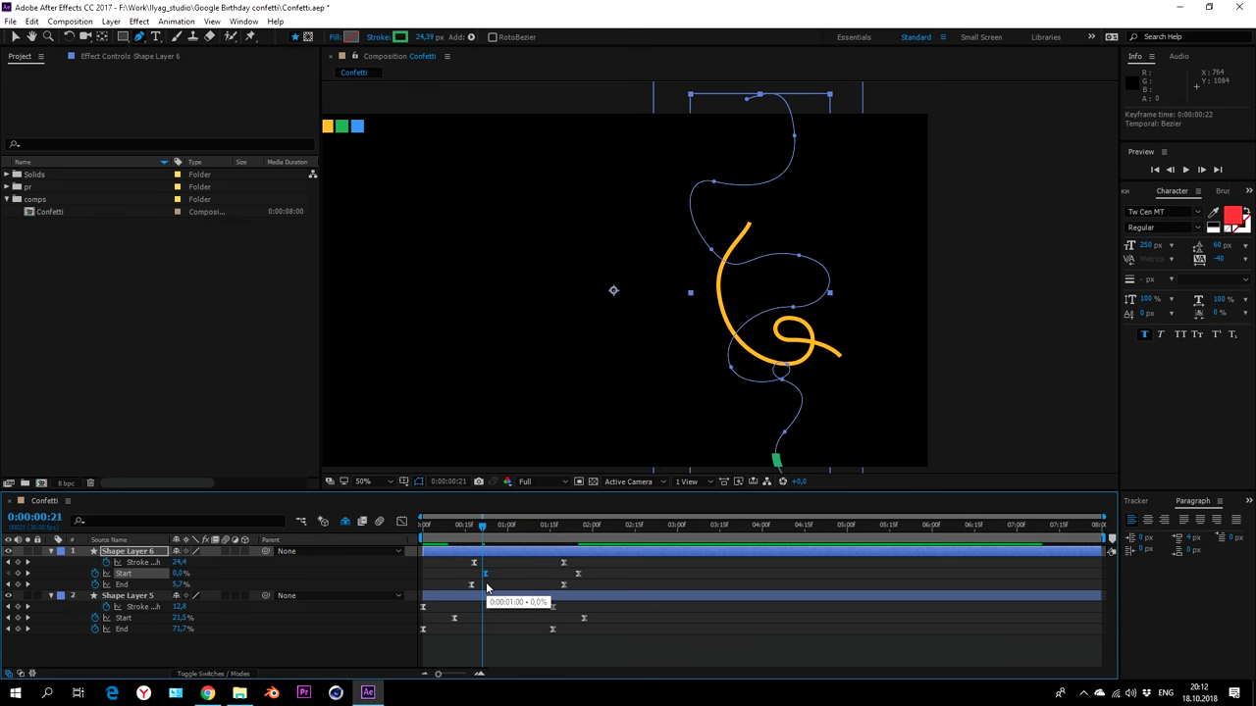
key(space)
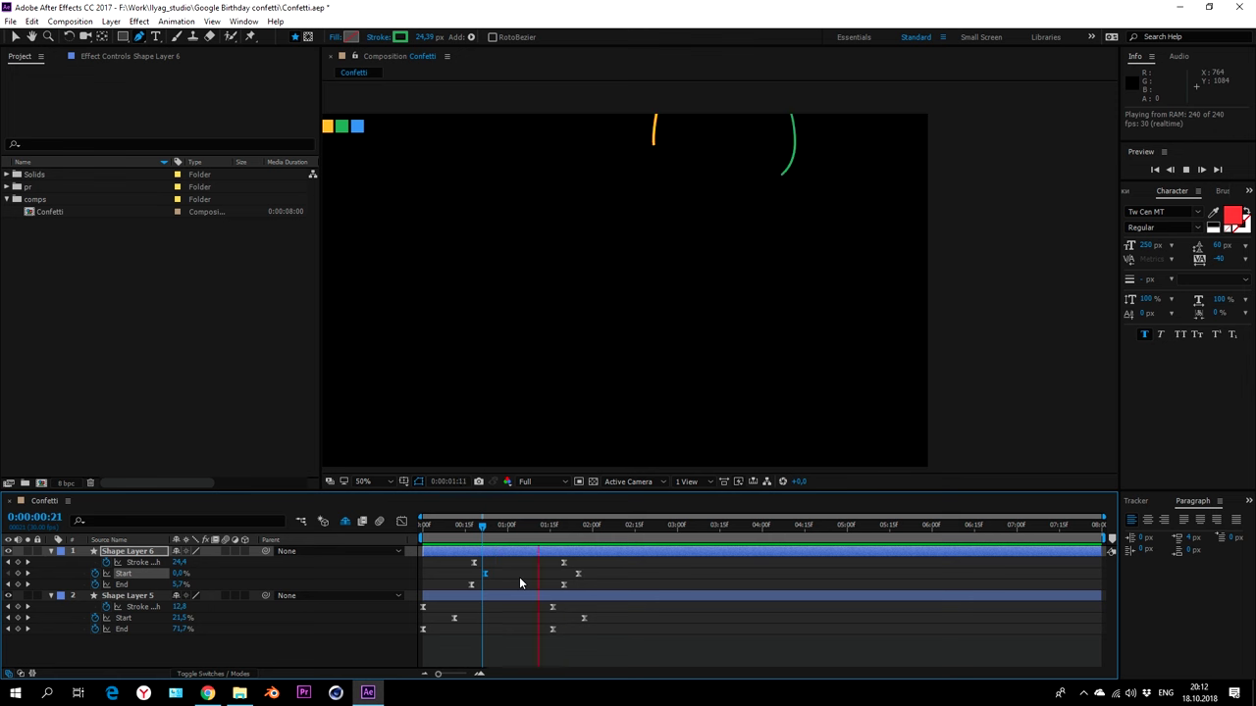
key(space)
mouse_move(498, 575)
mouse_down()
mouse_move(456, 588)
mouse_move(467, 576)
mouse_up()
key(space)
key(space)
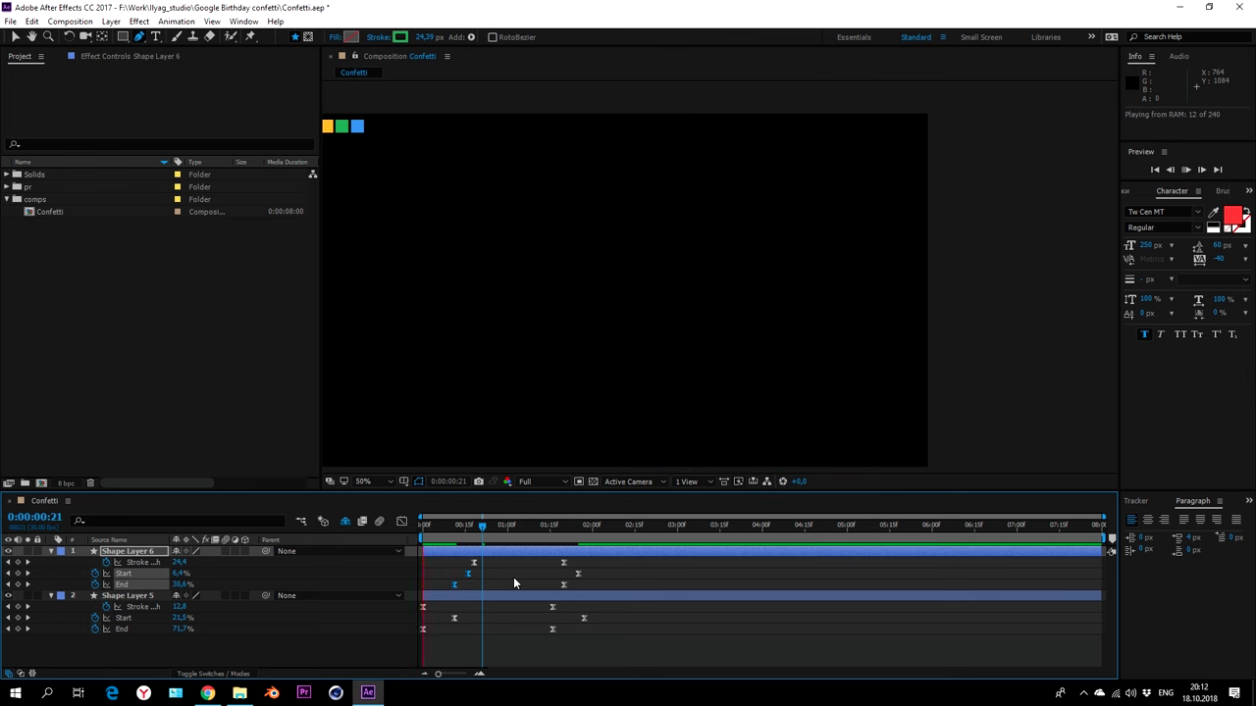
key(space)
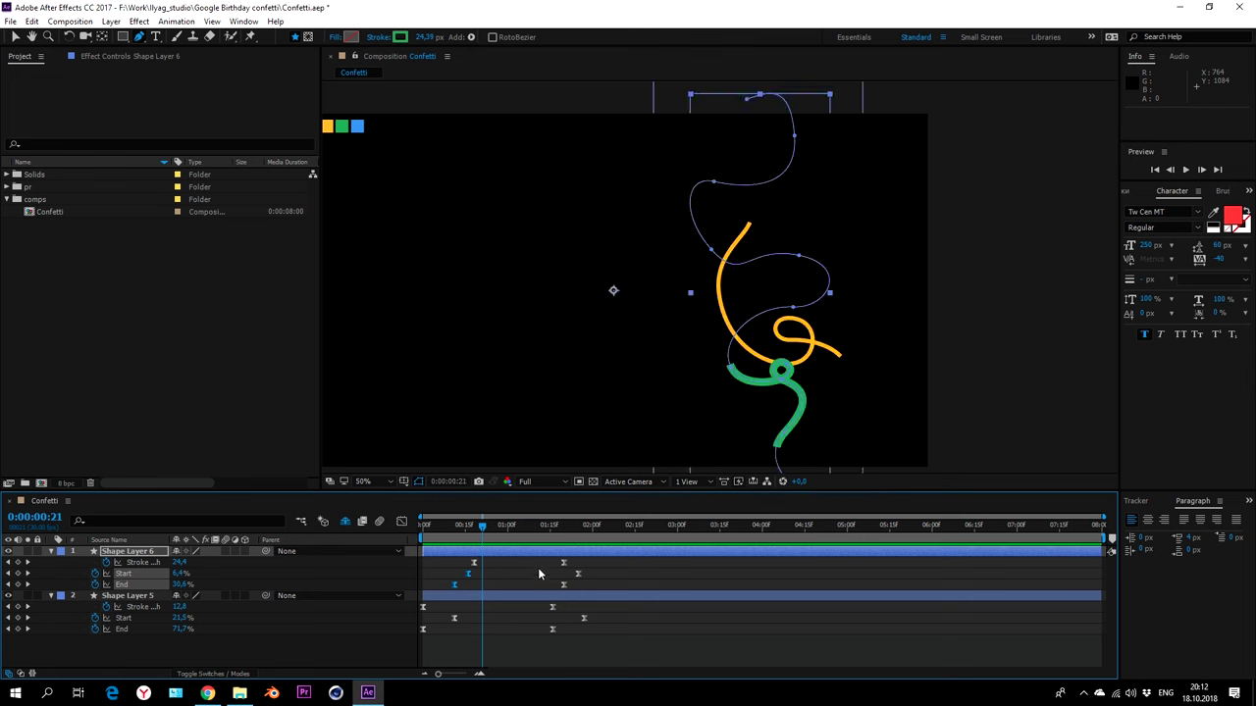
- Pull the green path's upper points leftward into a smoother wave, then preview the animation
mouse_move(795, 140)
mouse_down()
mouse_move(707, 146)
mouse_move(749, 149)
mouse_up()
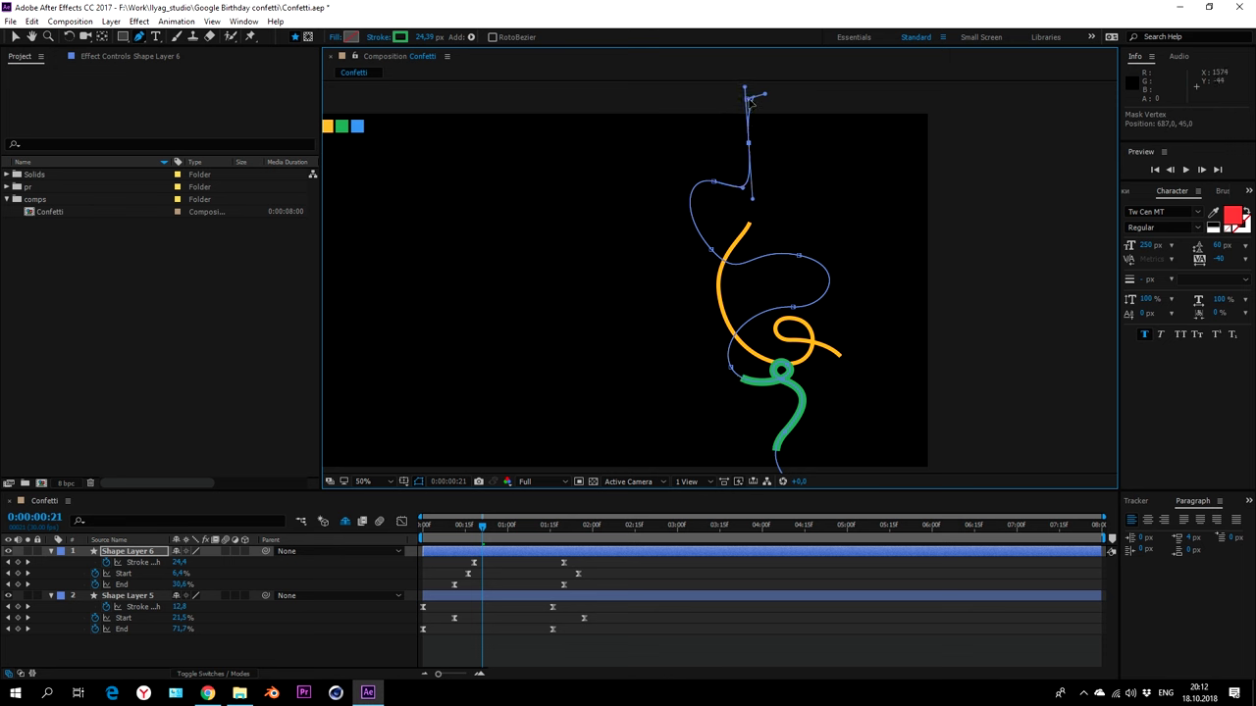
mouse_move(750, 100)
mouse_down()
mouse_move(676, 101)
mouse_move(717, 92)
mouse_up()
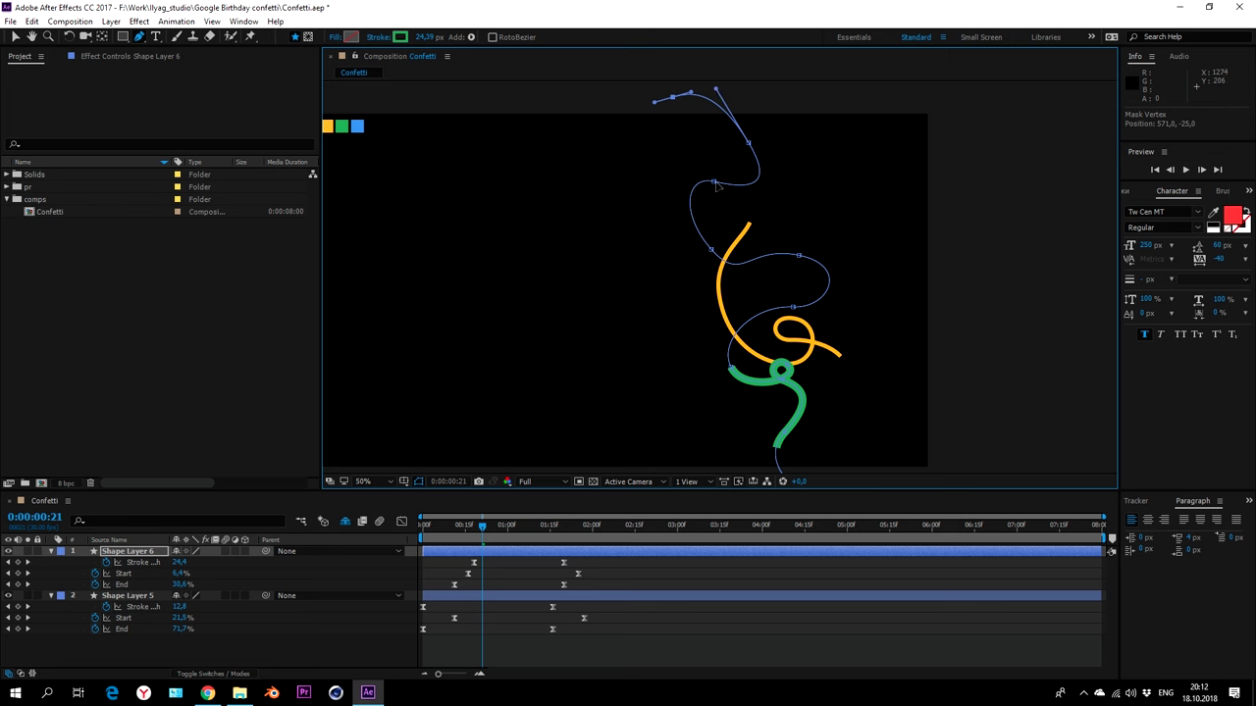
drag(715, 183, 741, 211)
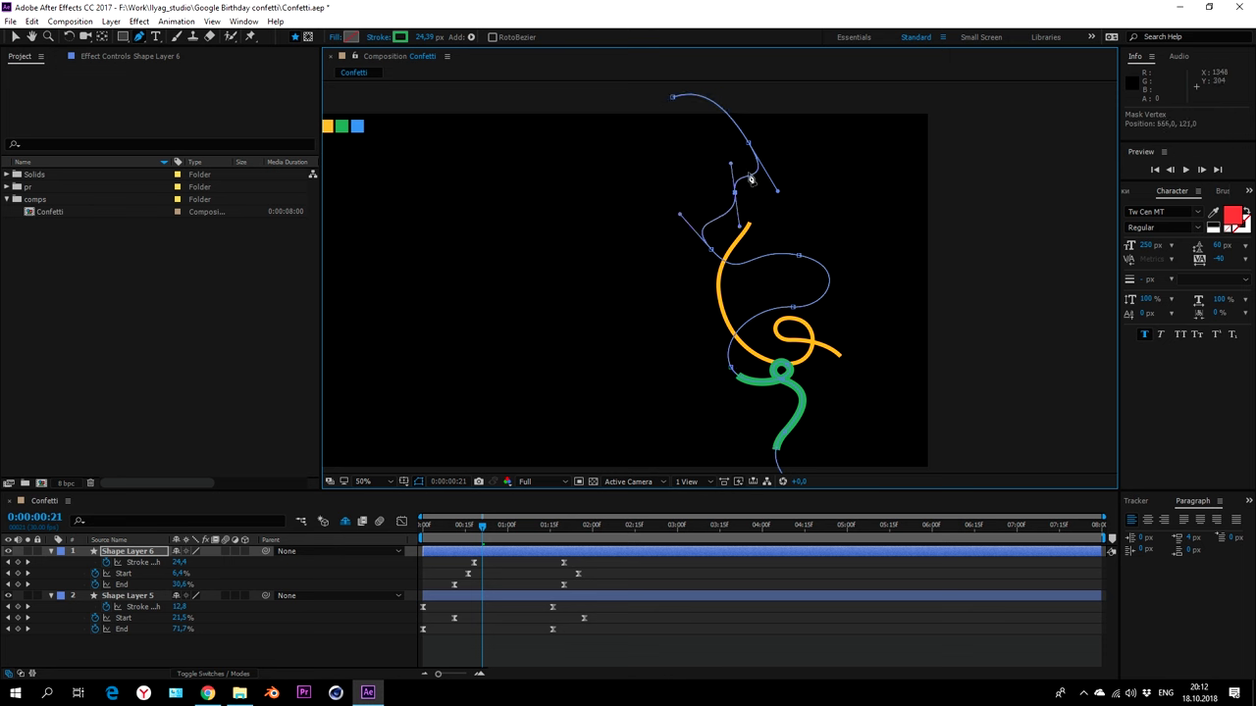
drag(746, 143, 671, 133)
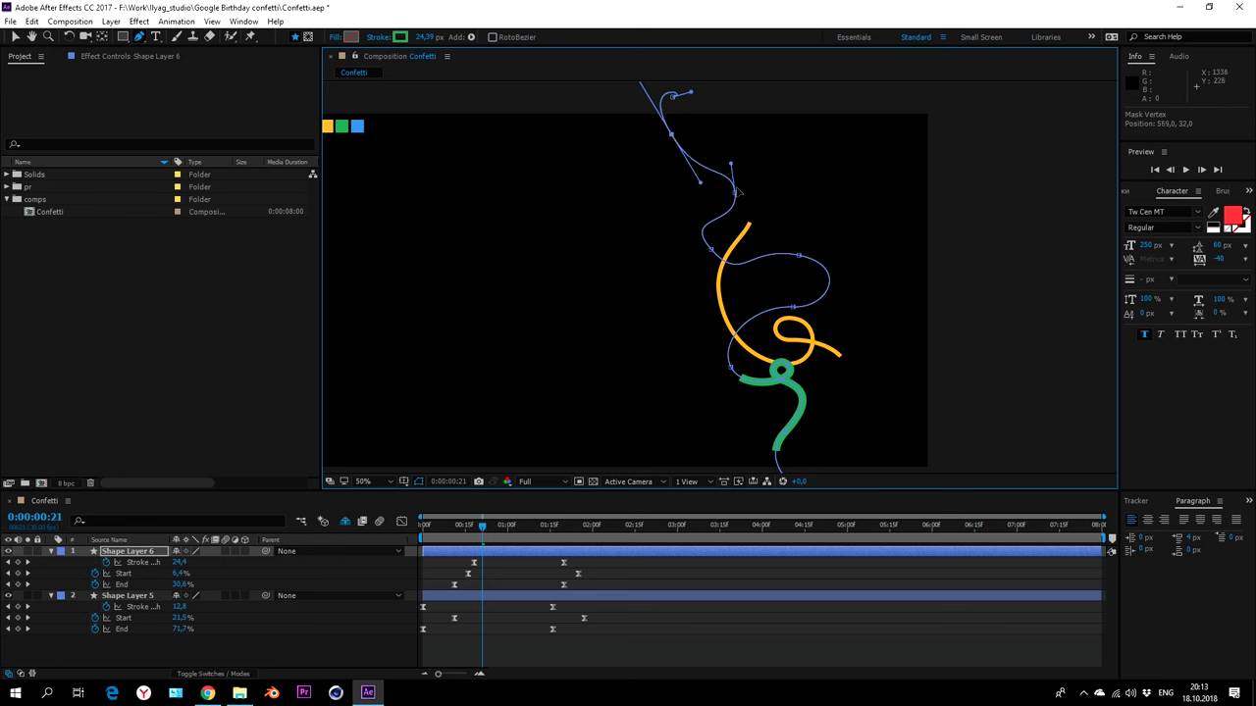
drag(738, 192, 720, 189)
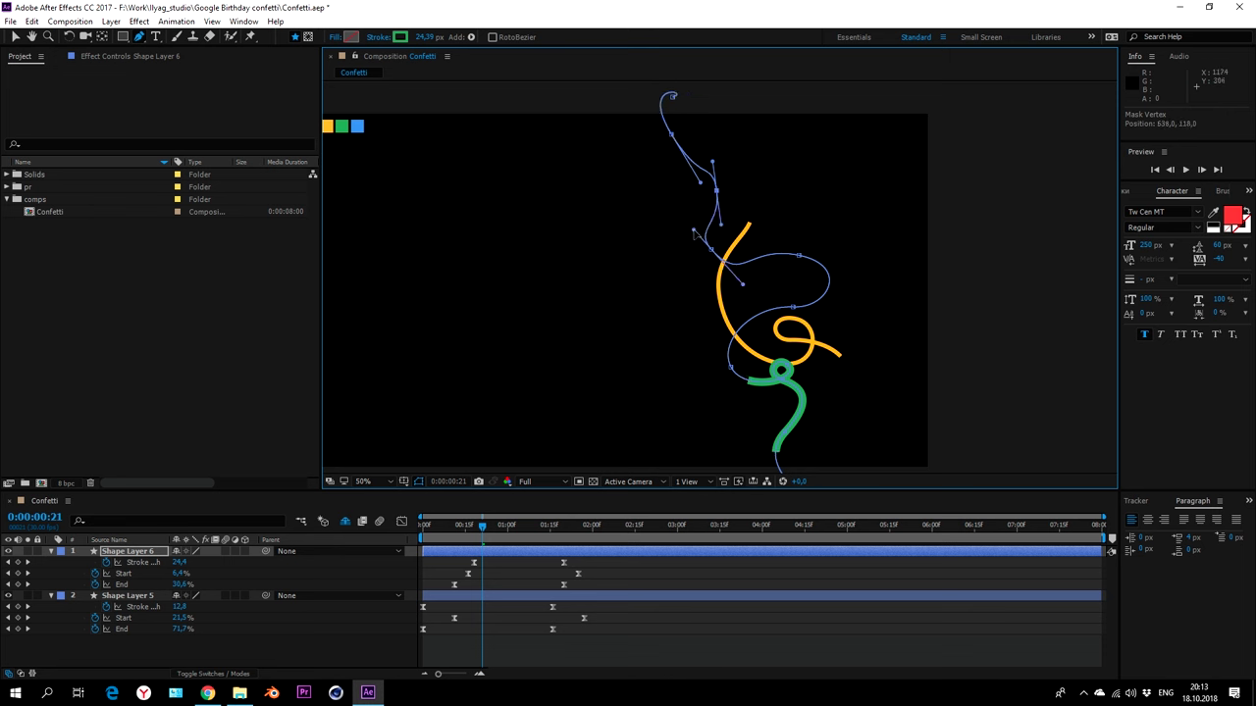
key(space)
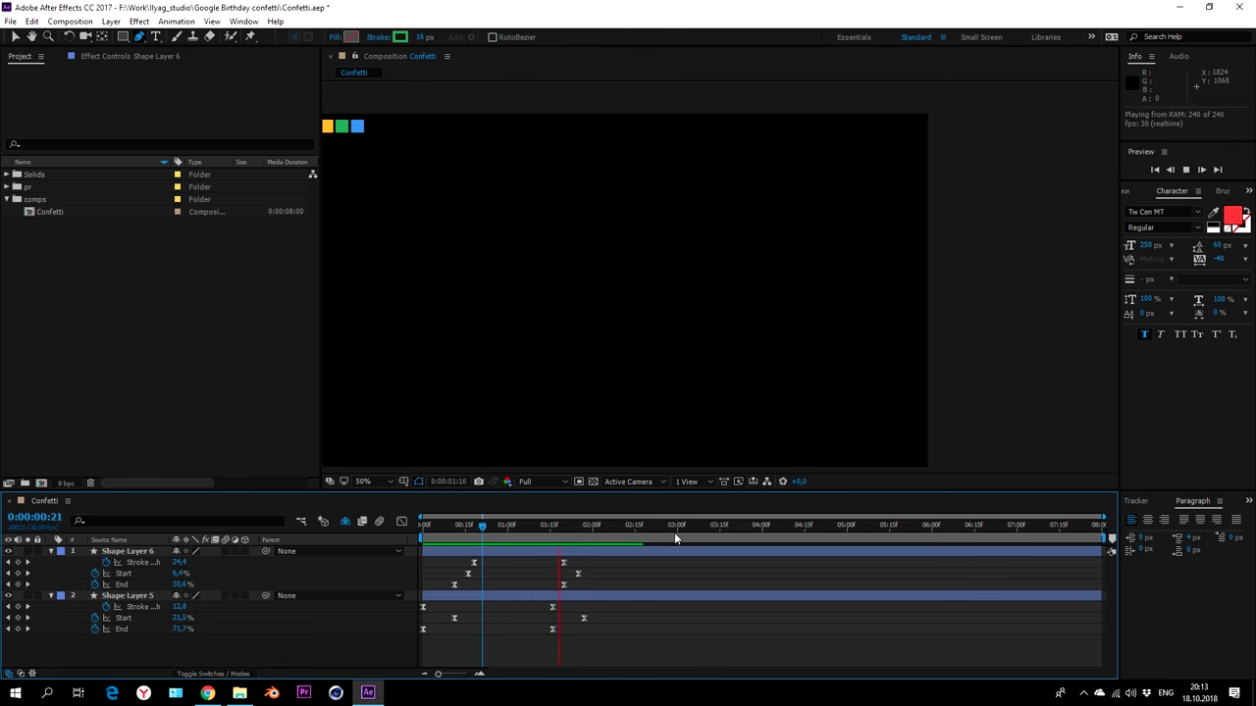
- Collapse Shape Layers 6 and 5 and return the current time to frame 10
key(space)
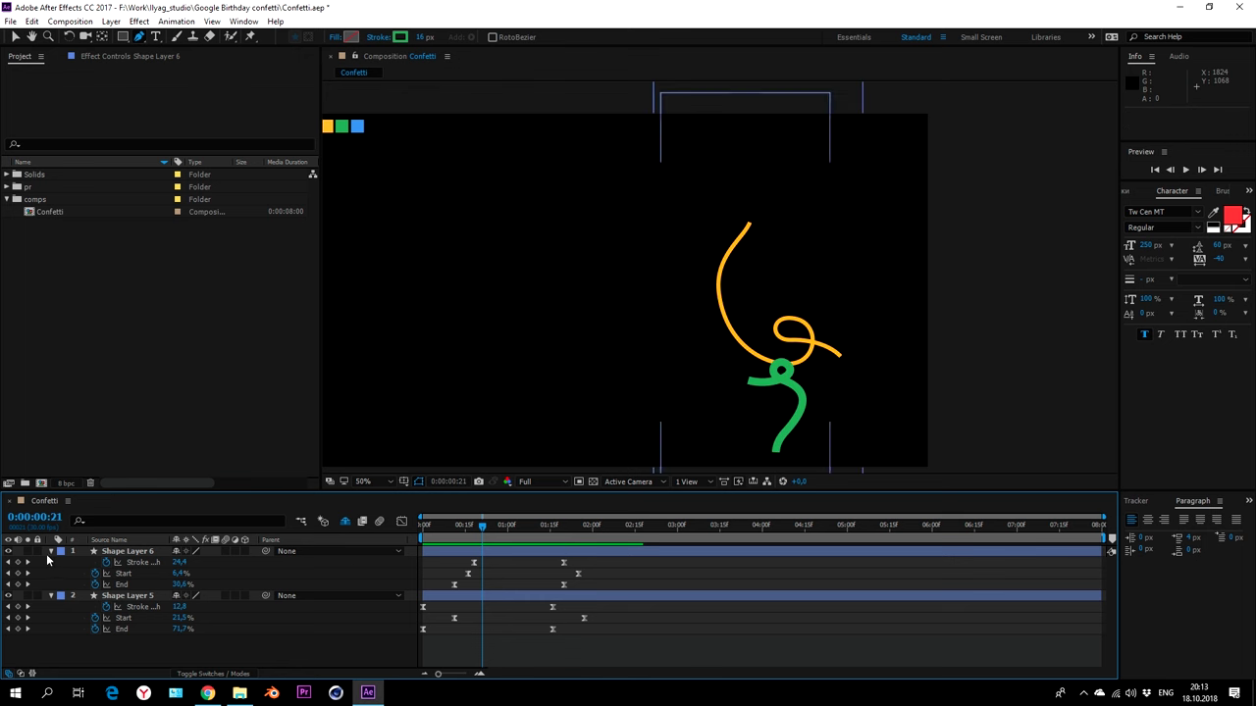
click(51, 551)
click(51, 562)
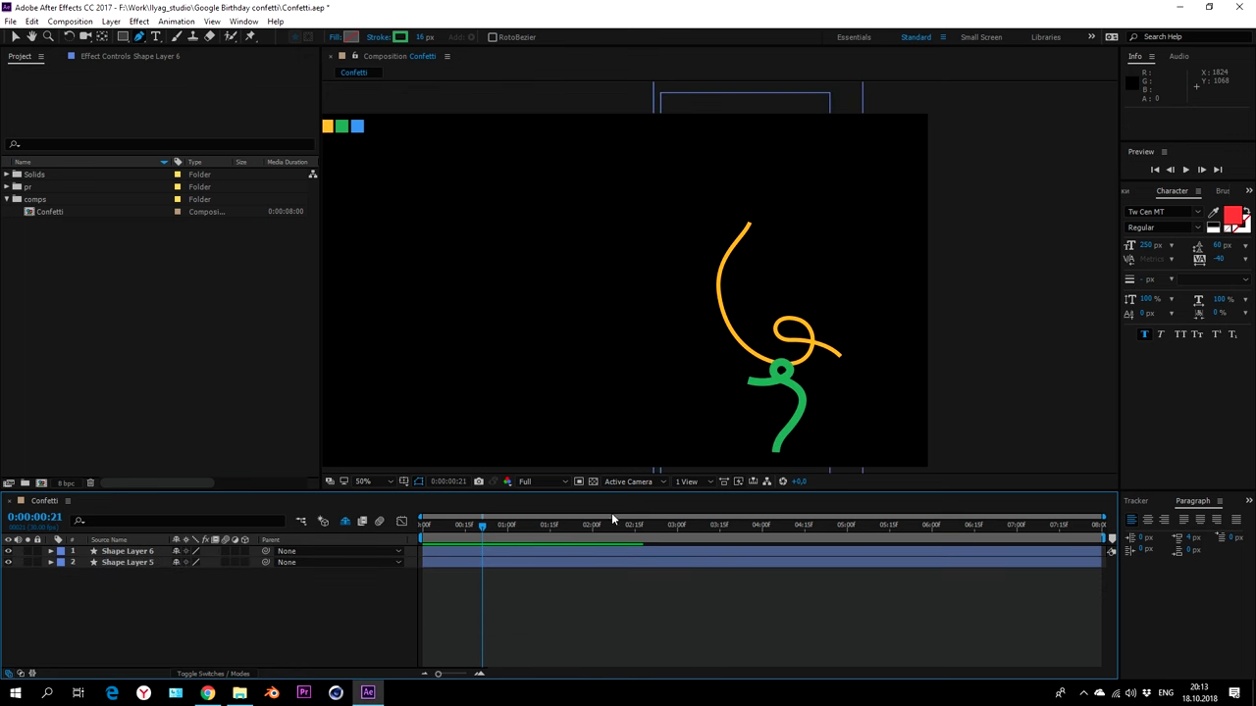
drag(479, 529, 450, 529)
drag(756, 372, 712, 324)
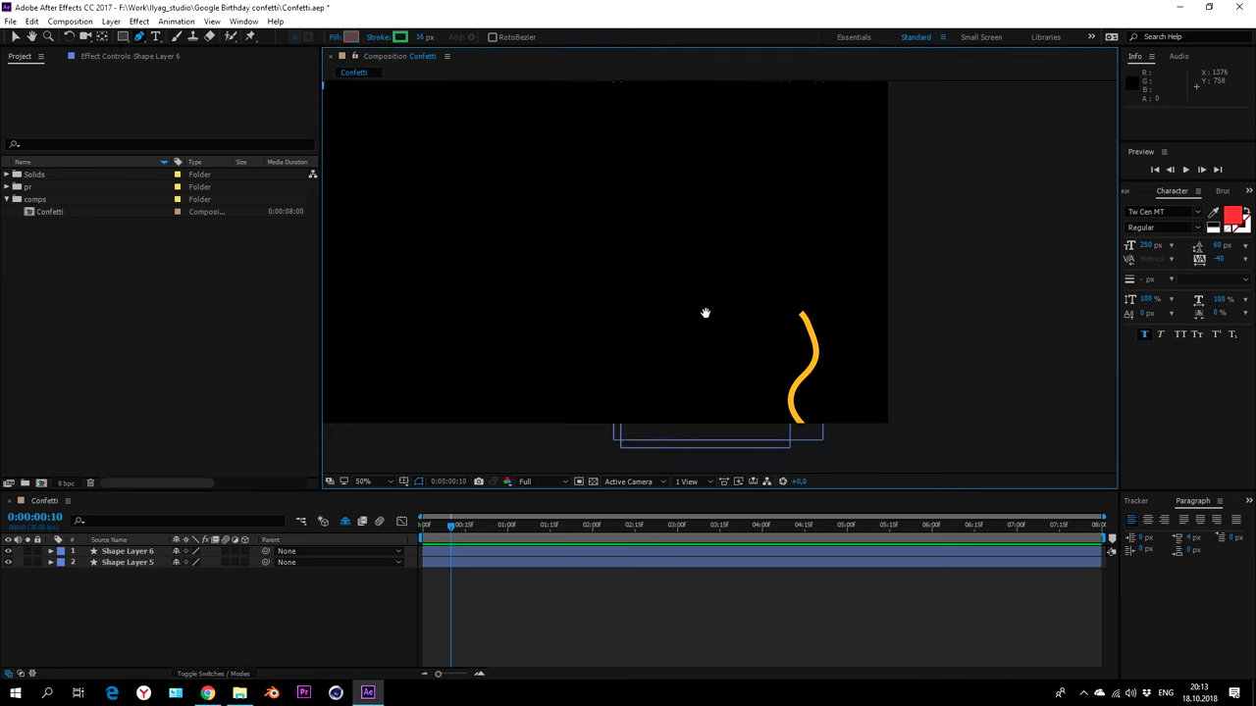
- Draw a two-point curved Pen stroke near the right edge and colour it blue from the swatch
key(g)
scroll(735, 353, down, 2)
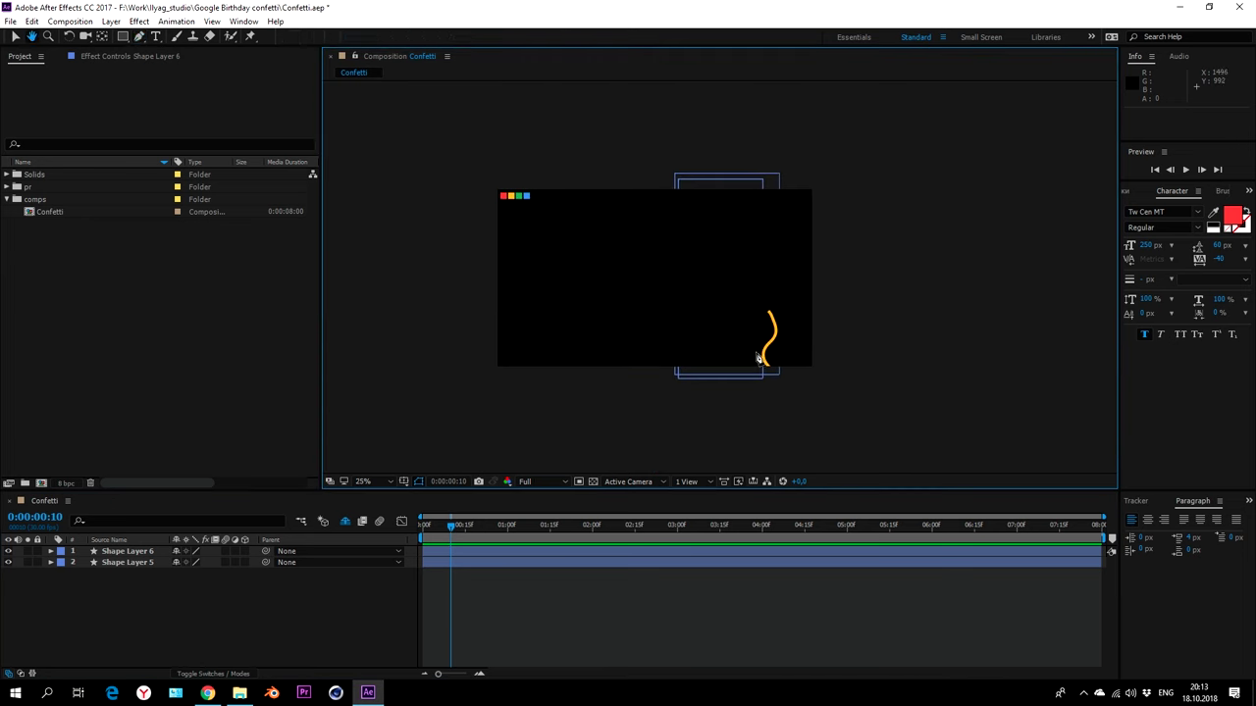
click(845, 346)
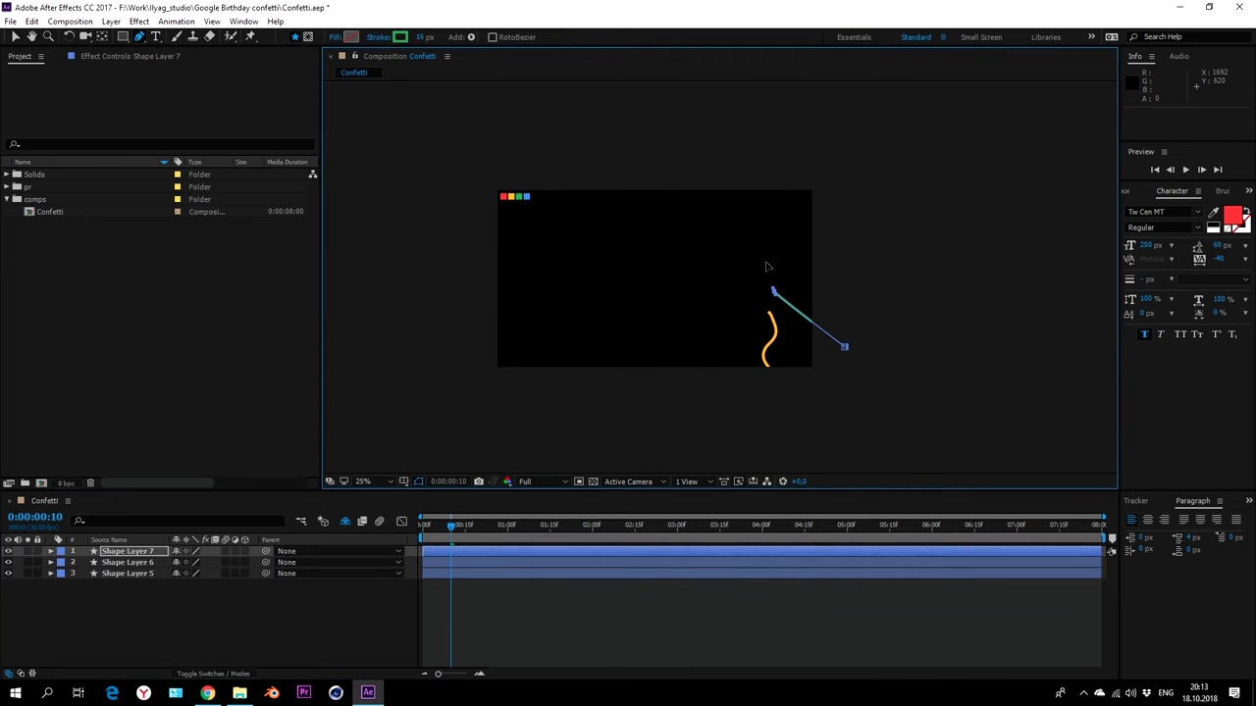
drag(767, 266, 757, 238)
click(402, 37)
click(1221, 390)
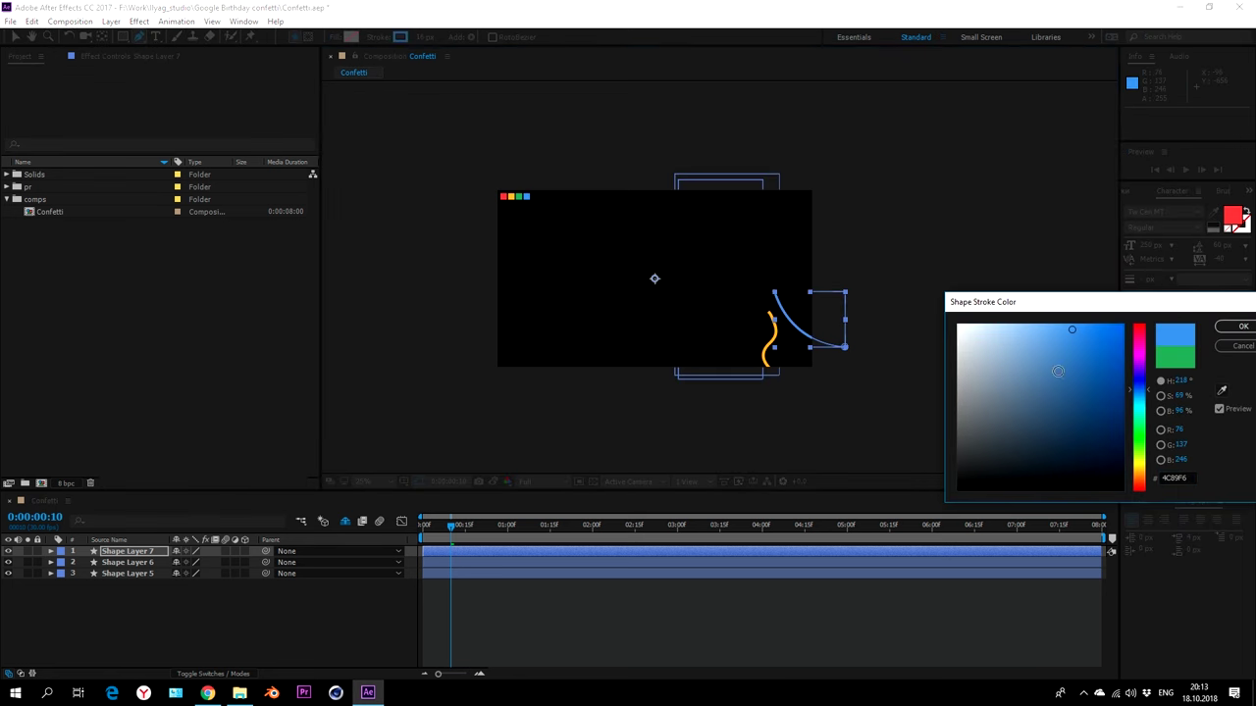
click(1241, 327)
key(period)
key(period)
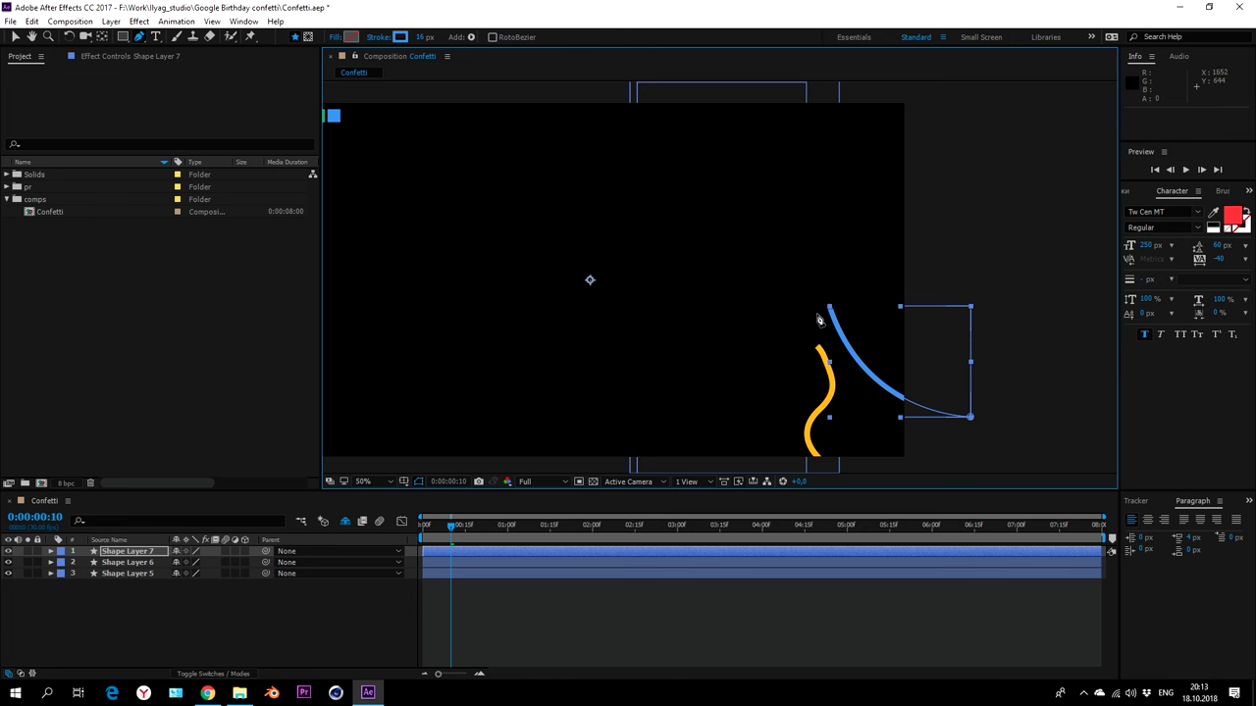
- Add curved points to the blue path and reshape its middle and lower bends
drag(830, 311, 922, 457)
drag(770, 273, 715, 278)
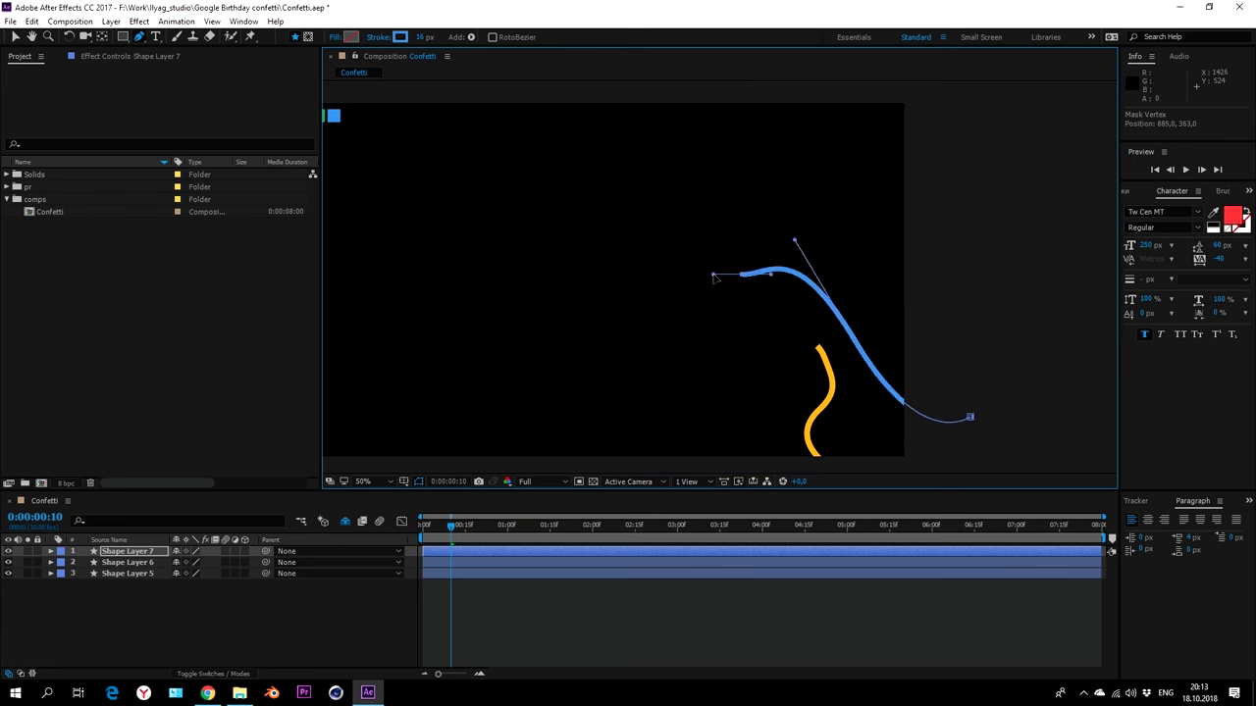
drag(630, 173, 629, 120)
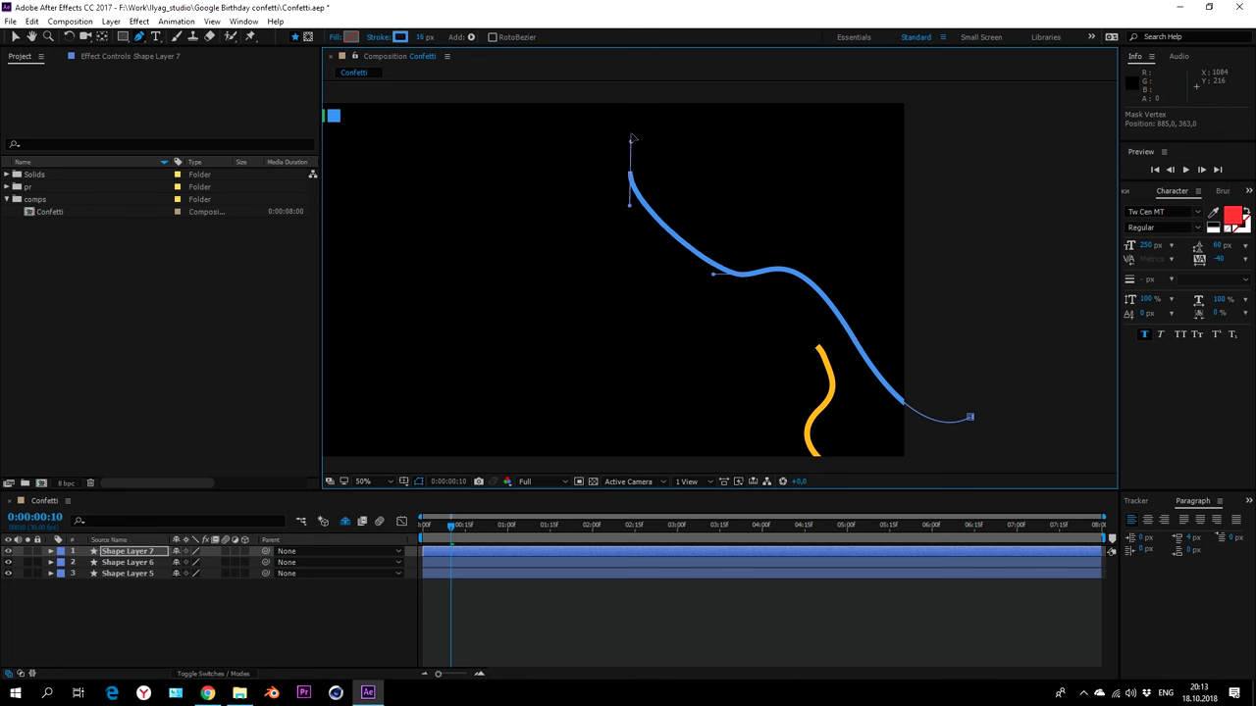
drag(715, 276, 665, 294)
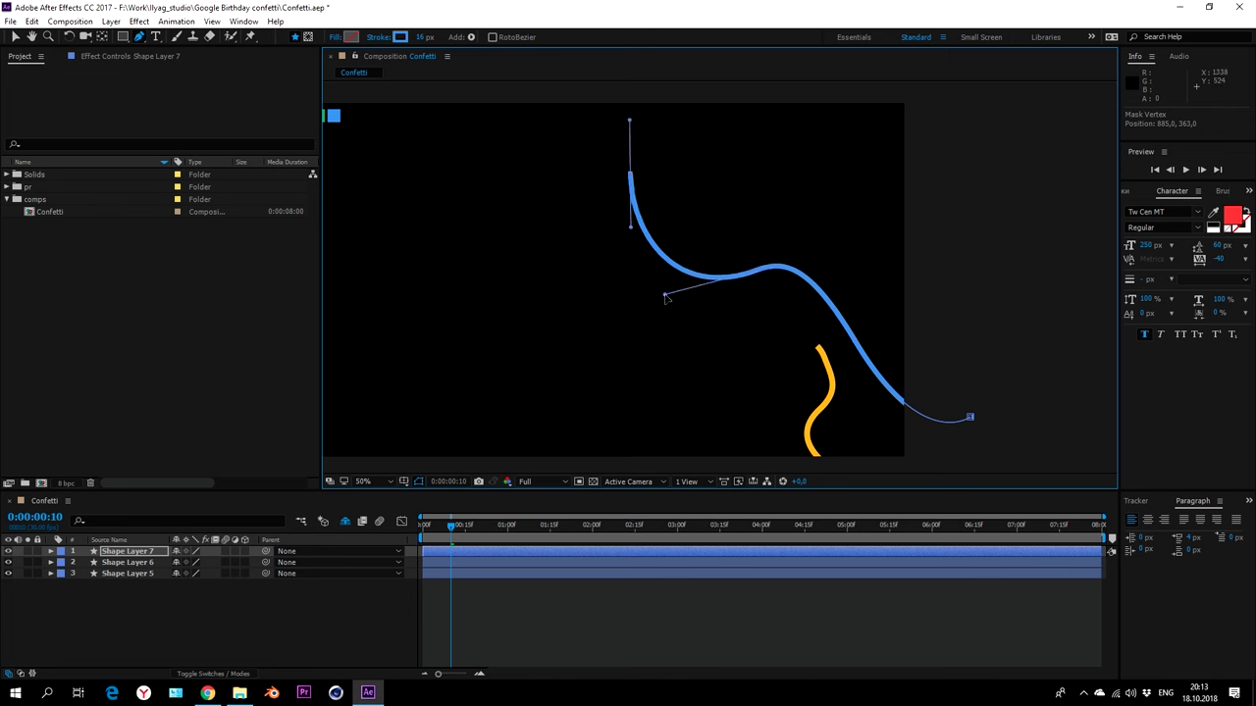
drag(746, 278, 743, 321)
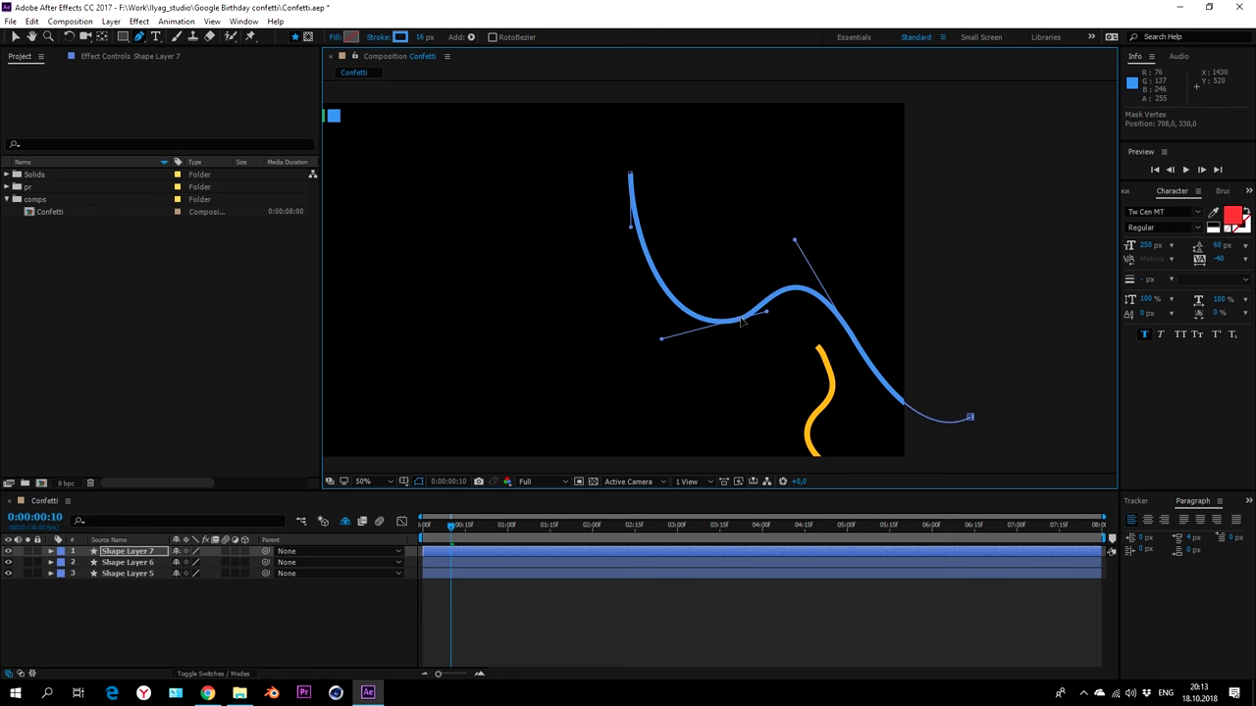
drag(795, 240, 828, 302)
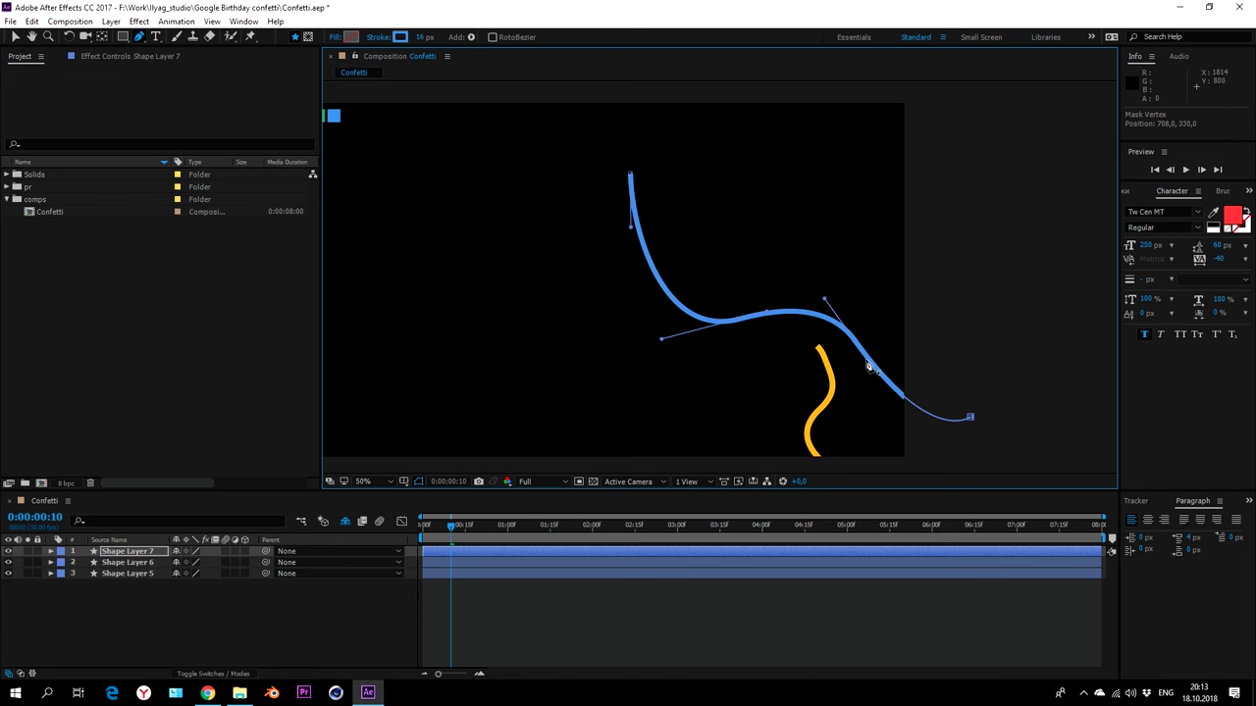
mouse_move(868, 366)
mouse_down()
mouse_move(860, 386)
mouse_move(776, 348)
mouse_move(803, 311)
mouse_move(743, 341)
mouse_up()
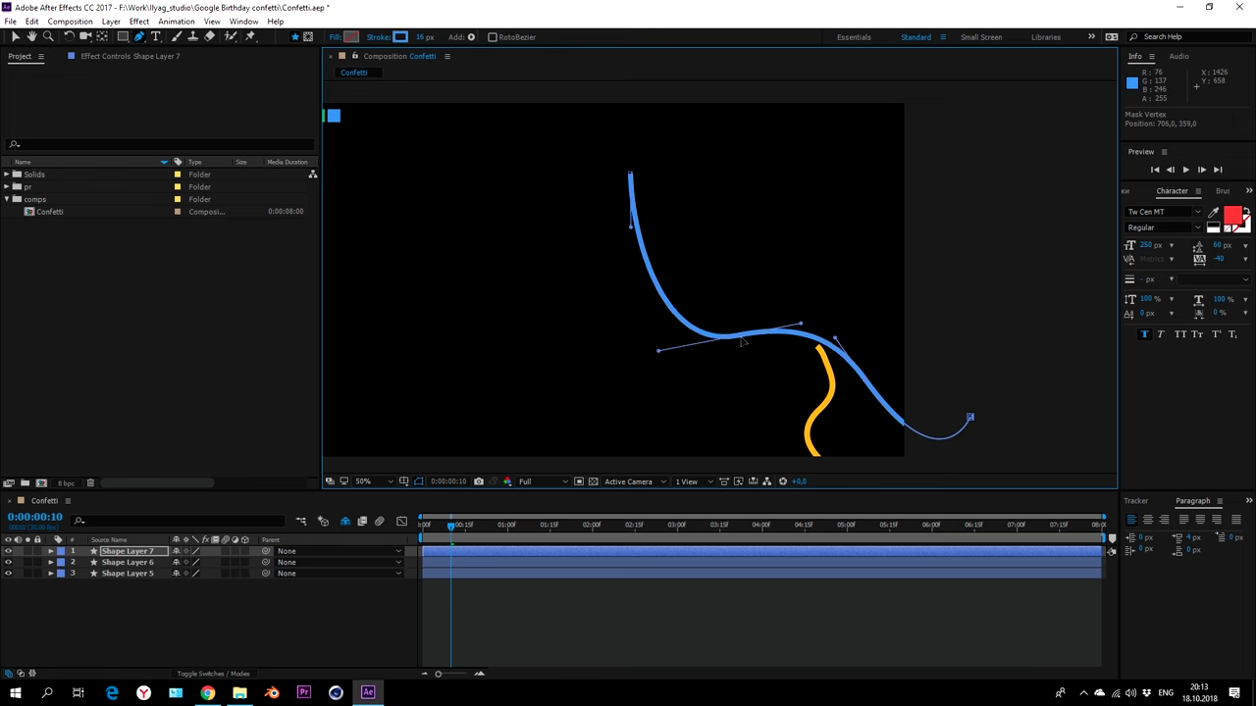
- Extend the blue path above the comp's top edge and thicken the stroke to about 55 px
drag(763, 280, 821, 292)
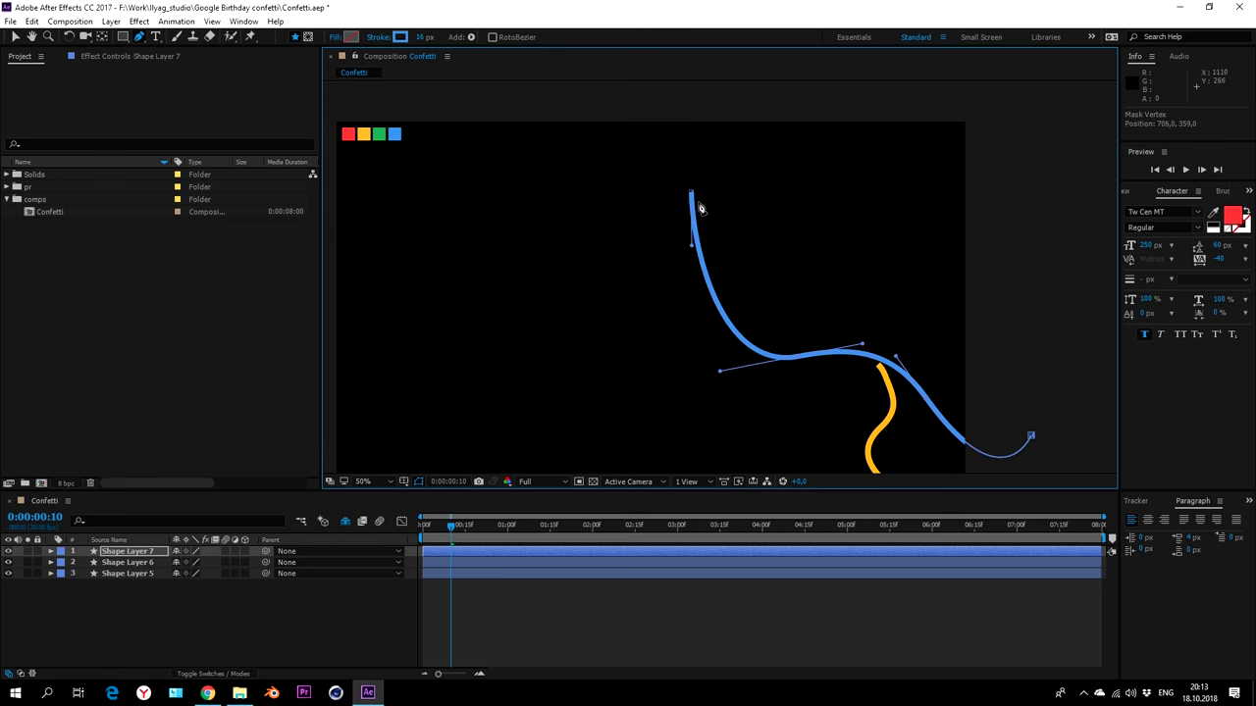
drag(691, 195, 680, 288)
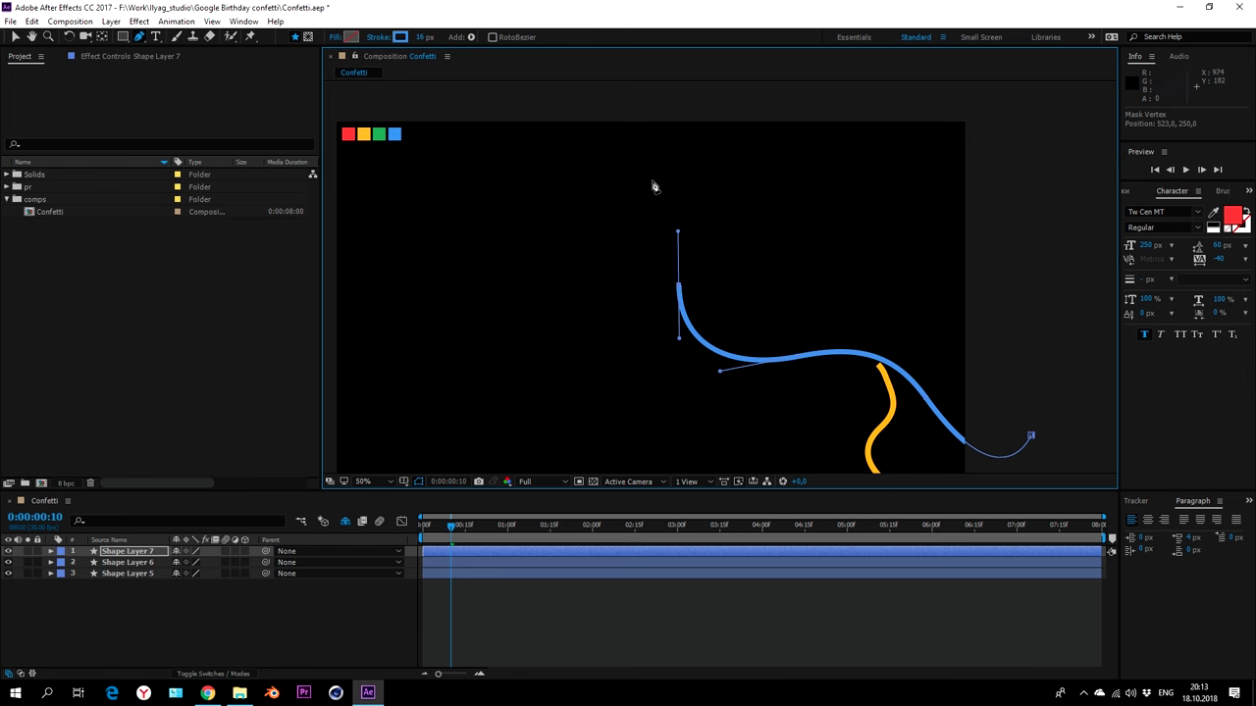
drag(650, 179, 605, 143)
mouse_move(584, 101)
mouse_down()
mouse_move(620, 53)
mouse_move(574, 56)
mouse_up()
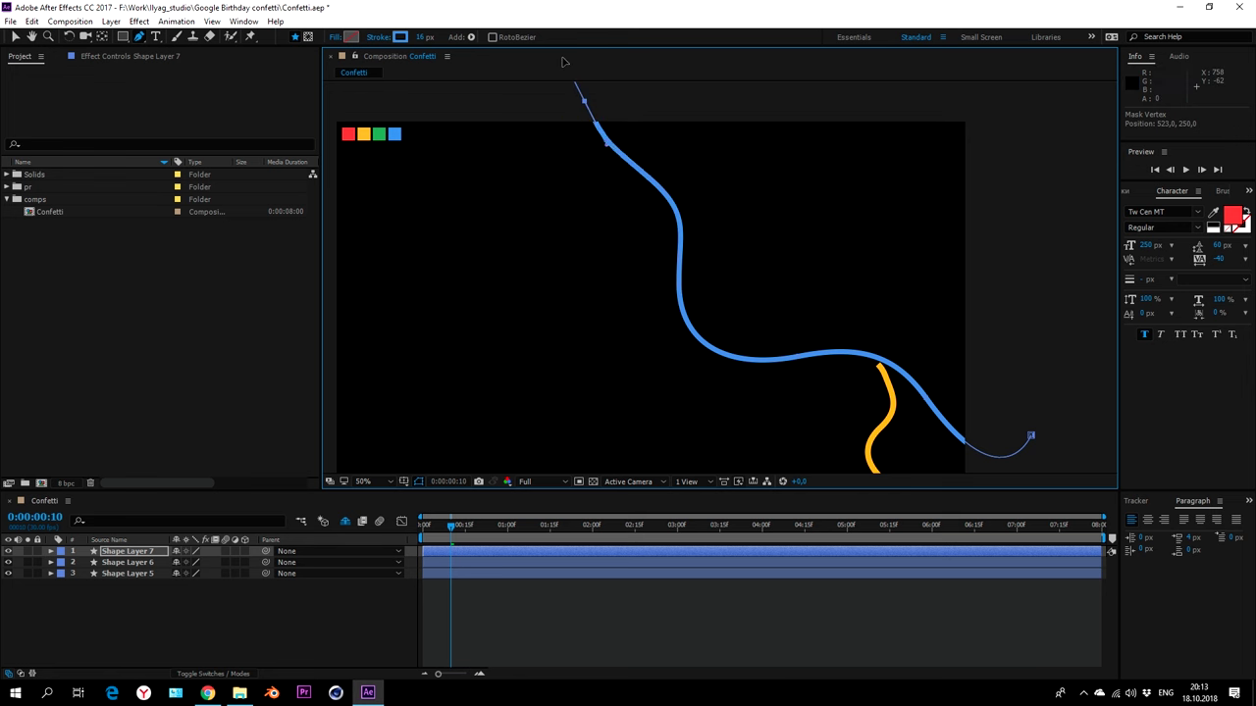
key(comma)
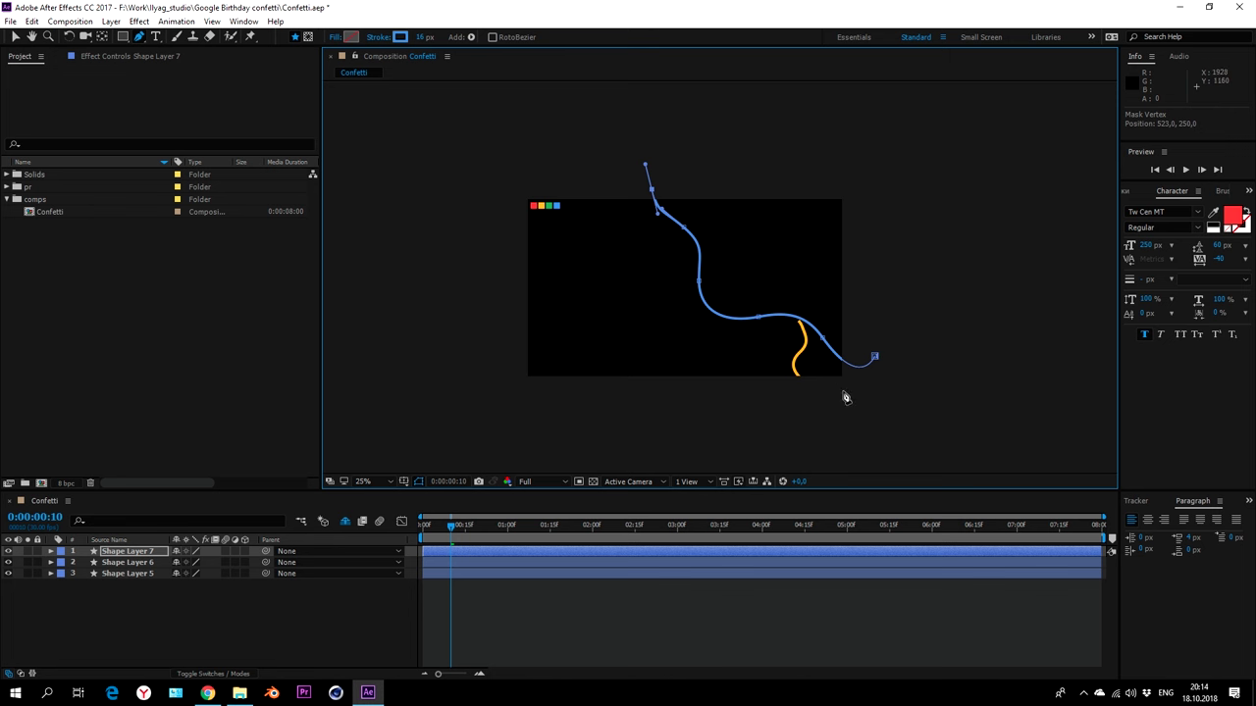
drag(422, 37, 458, 36)
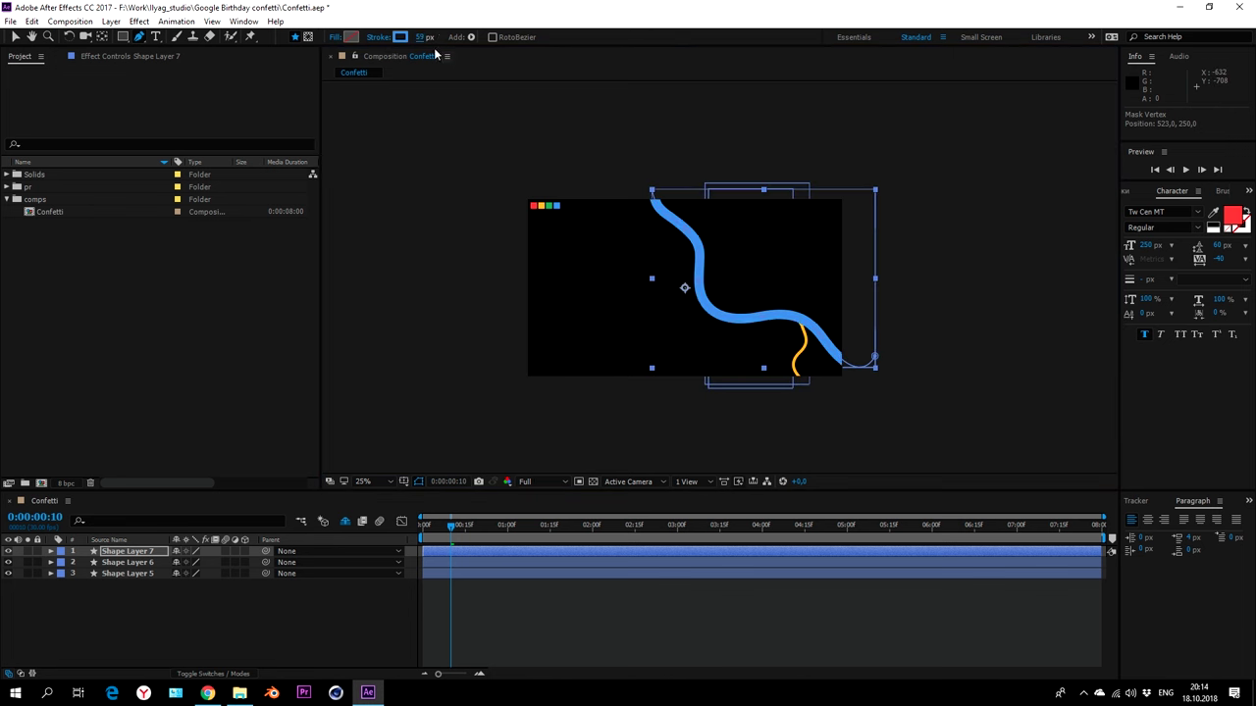
- Commit a 50 px stroke width and reveal Shape Layer 6's keyframed properties
text(0)
key(Return)
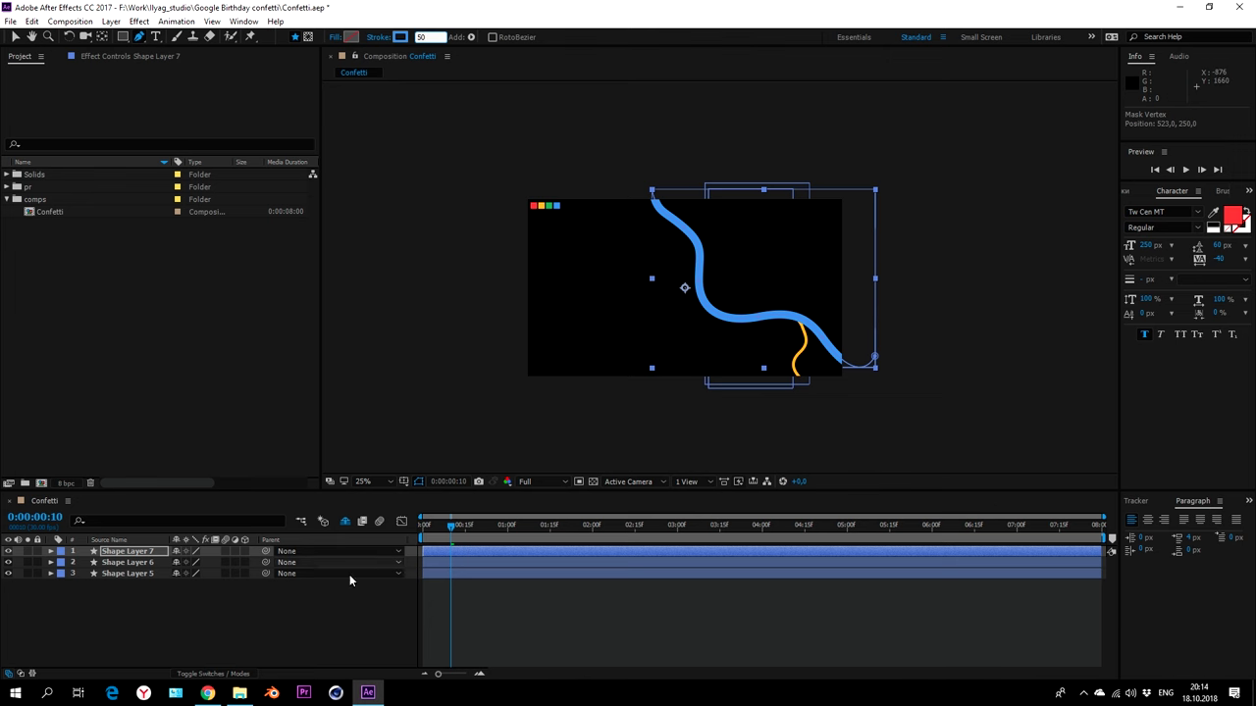
click(349, 581)
scroll(790, 357, up, 2)
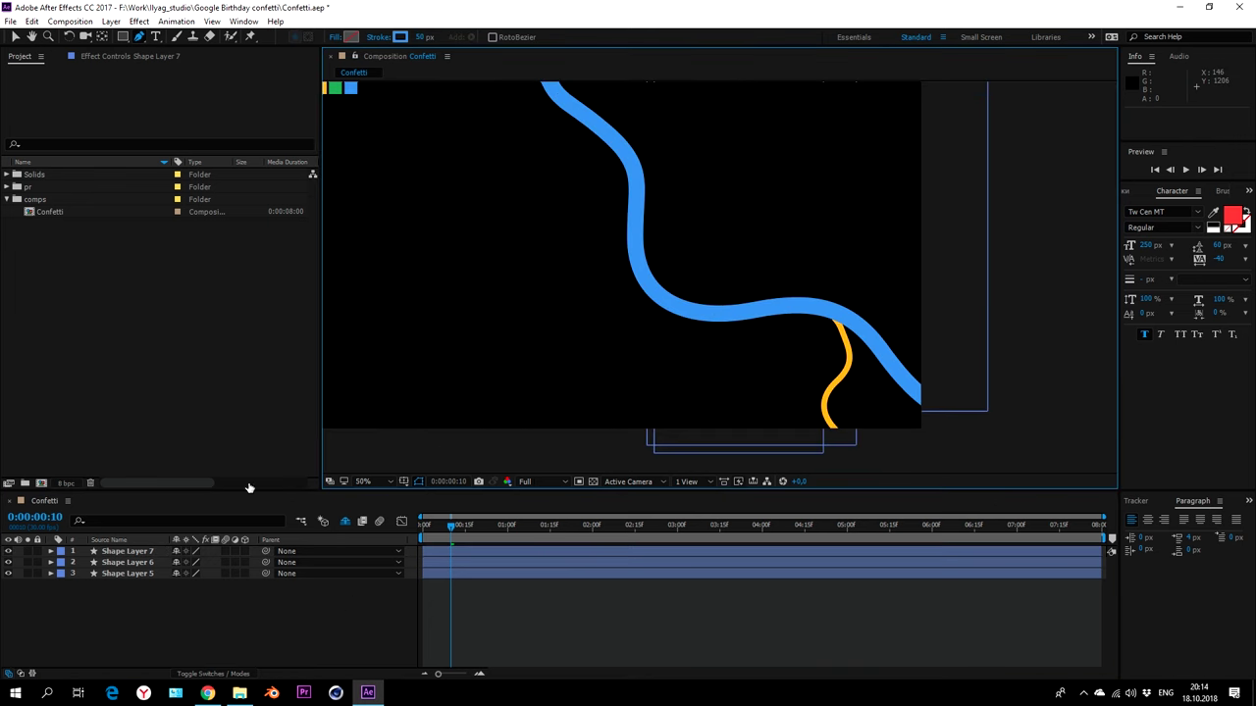
click(122, 552)
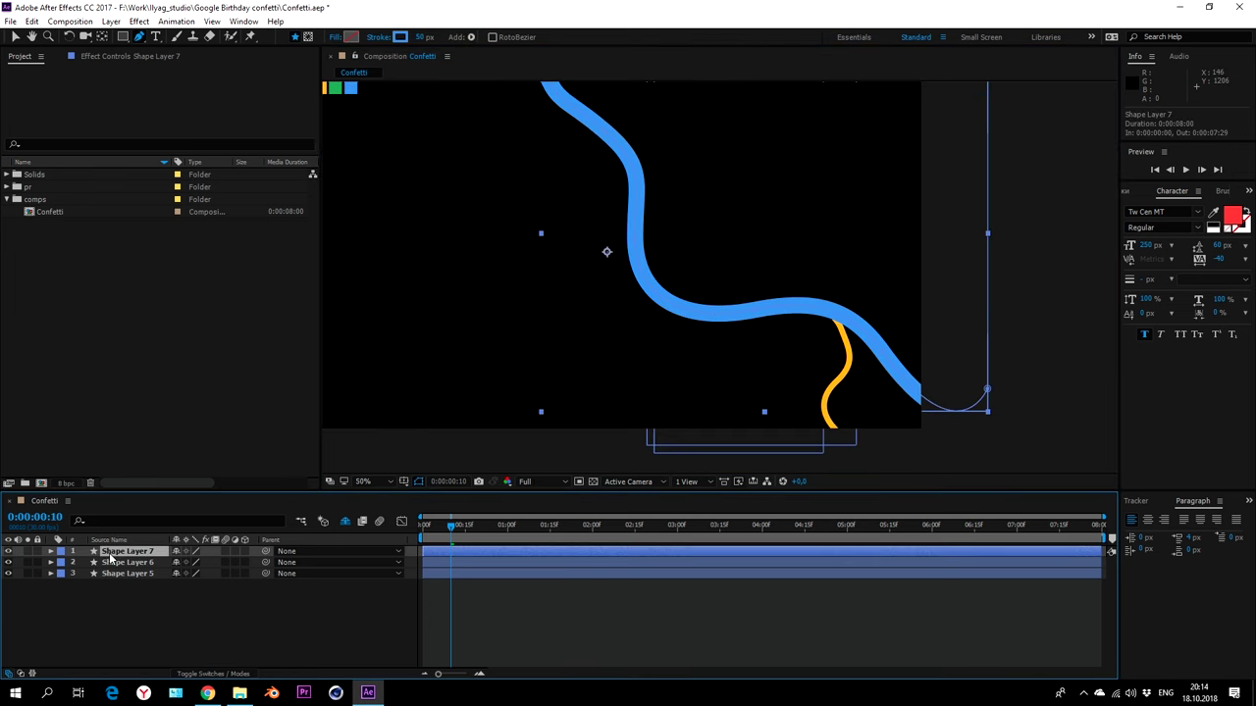
click(111, 563)
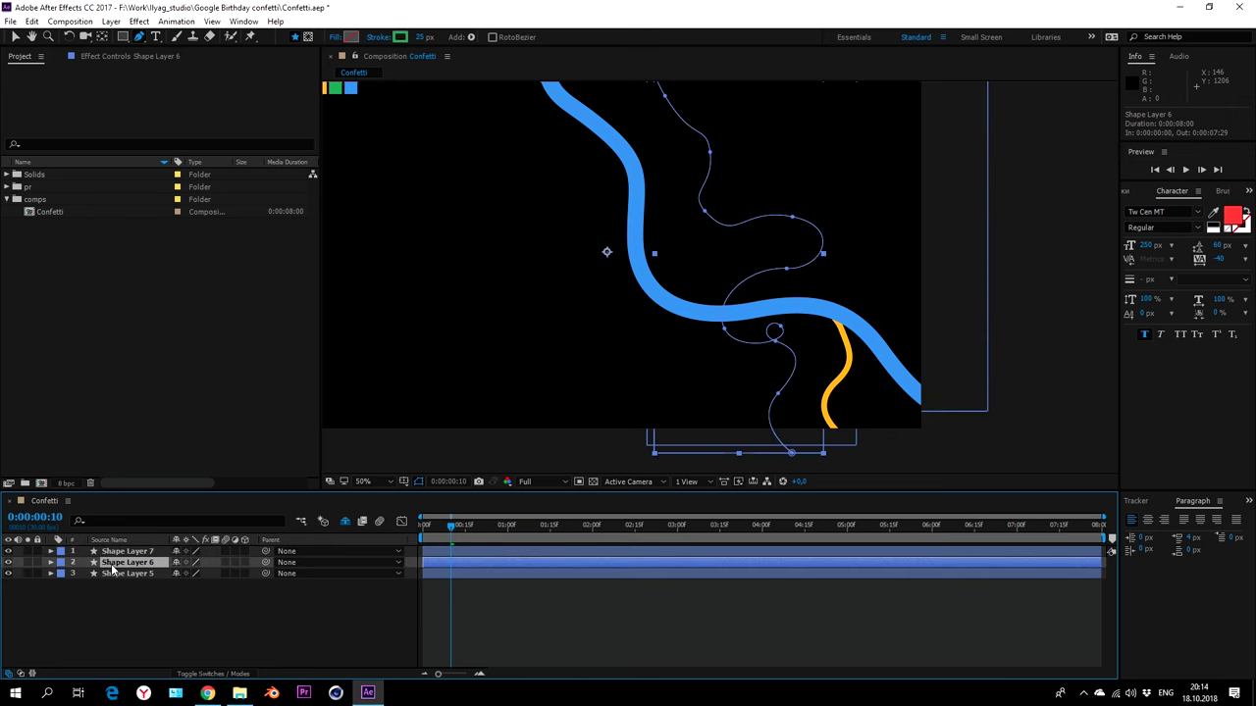
key(u)
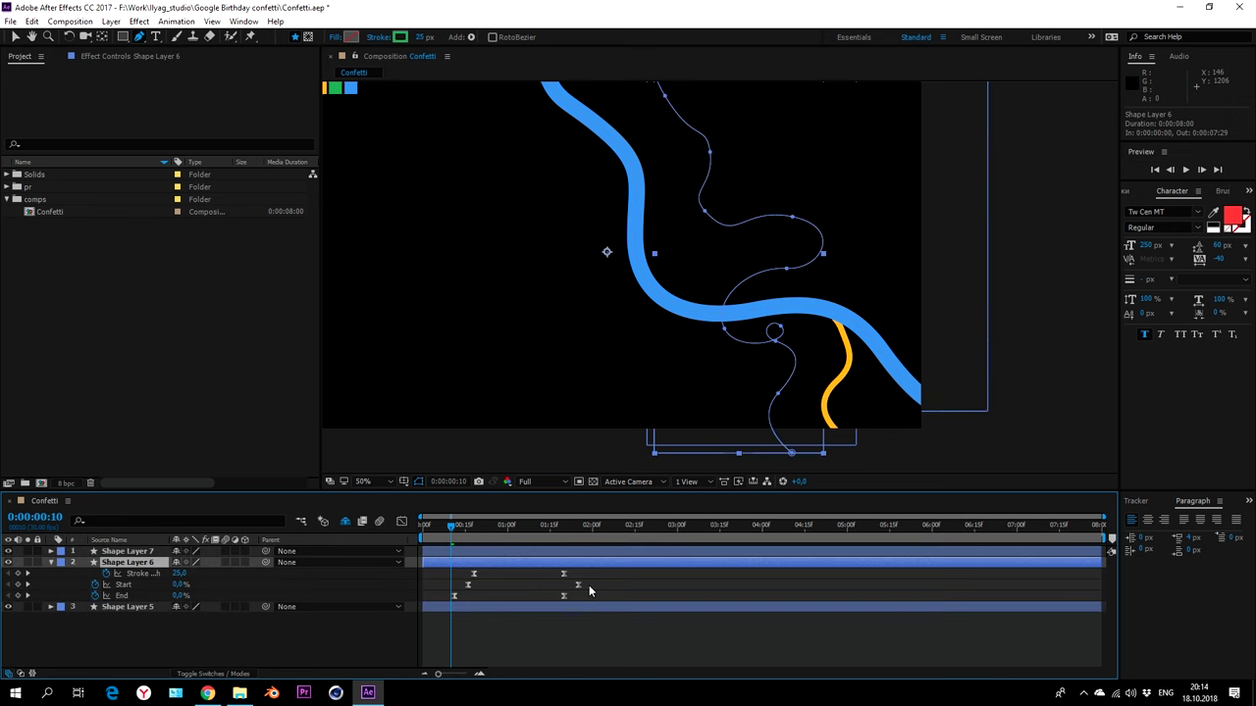
- Copy Shape Layer 6's Start and End keyframes and paste them into Shape Layer 7
drag(589, 583, 442, 606)
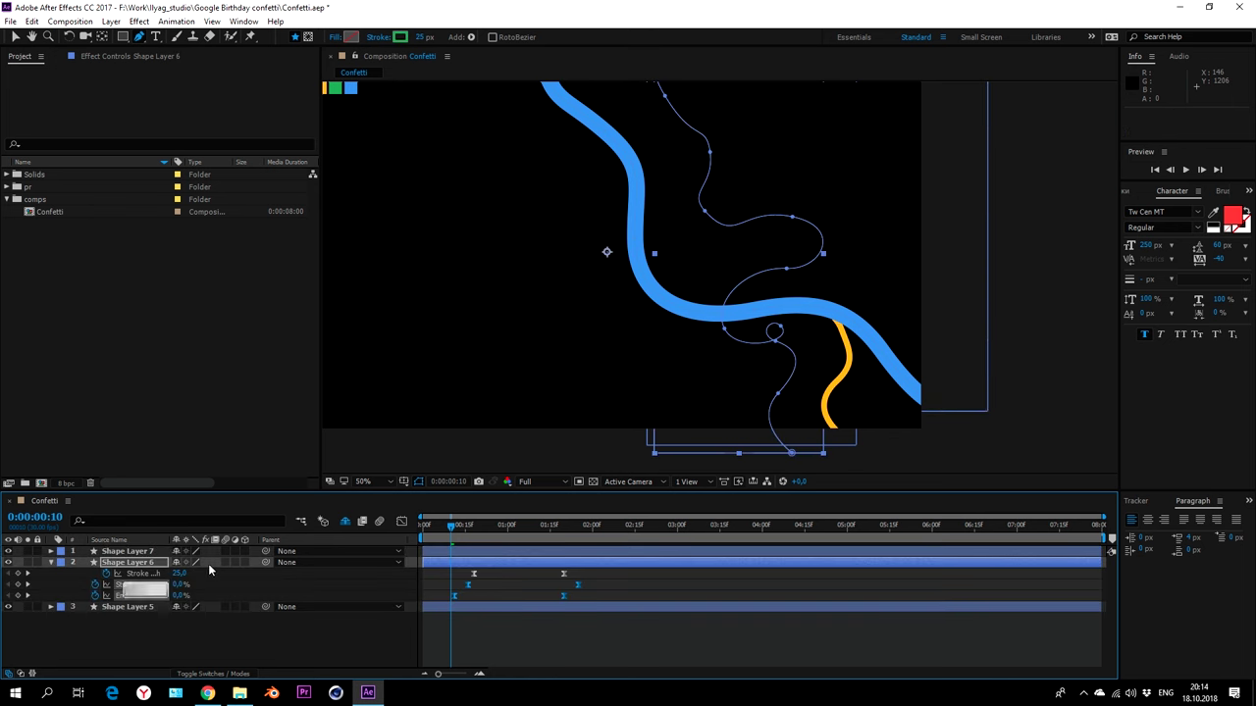
key(ctrl+c)
click(478, 551)
key(ctrl+v)
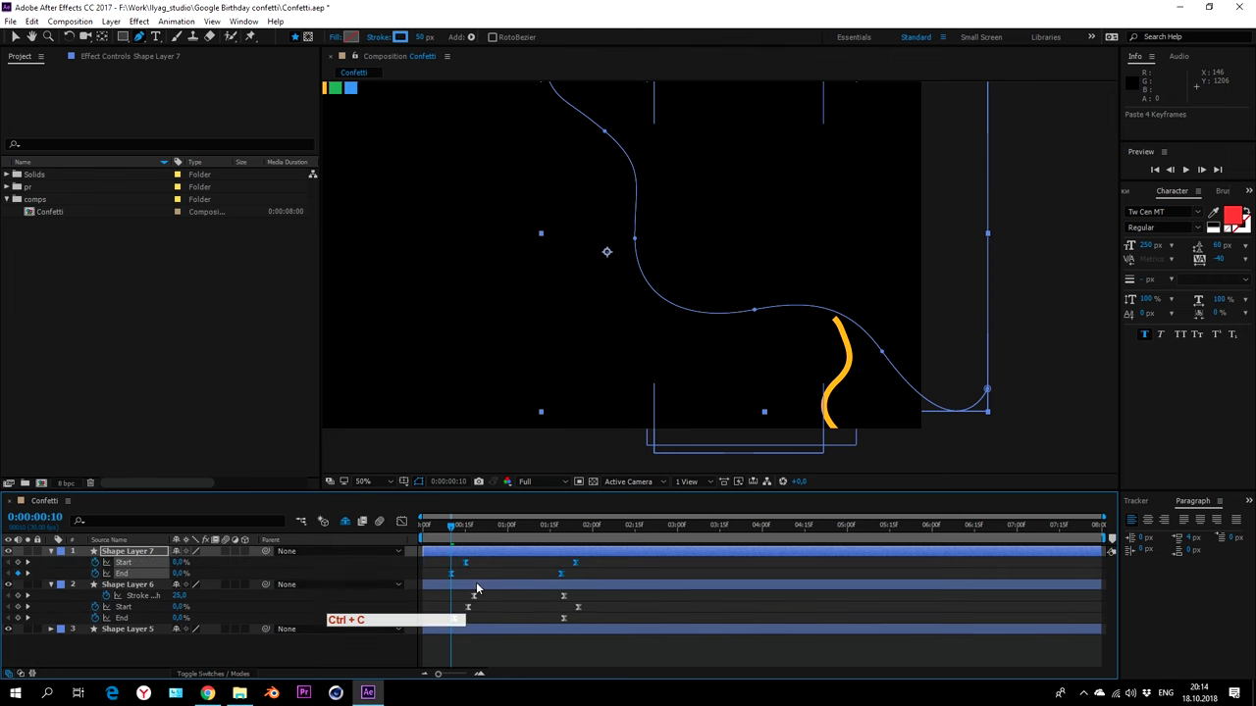
click(588, 571)
- Slide the blue stroke's trim keyframes around frame 20, previewing until the stagger looks right
drag(453, 526, 498, 530)
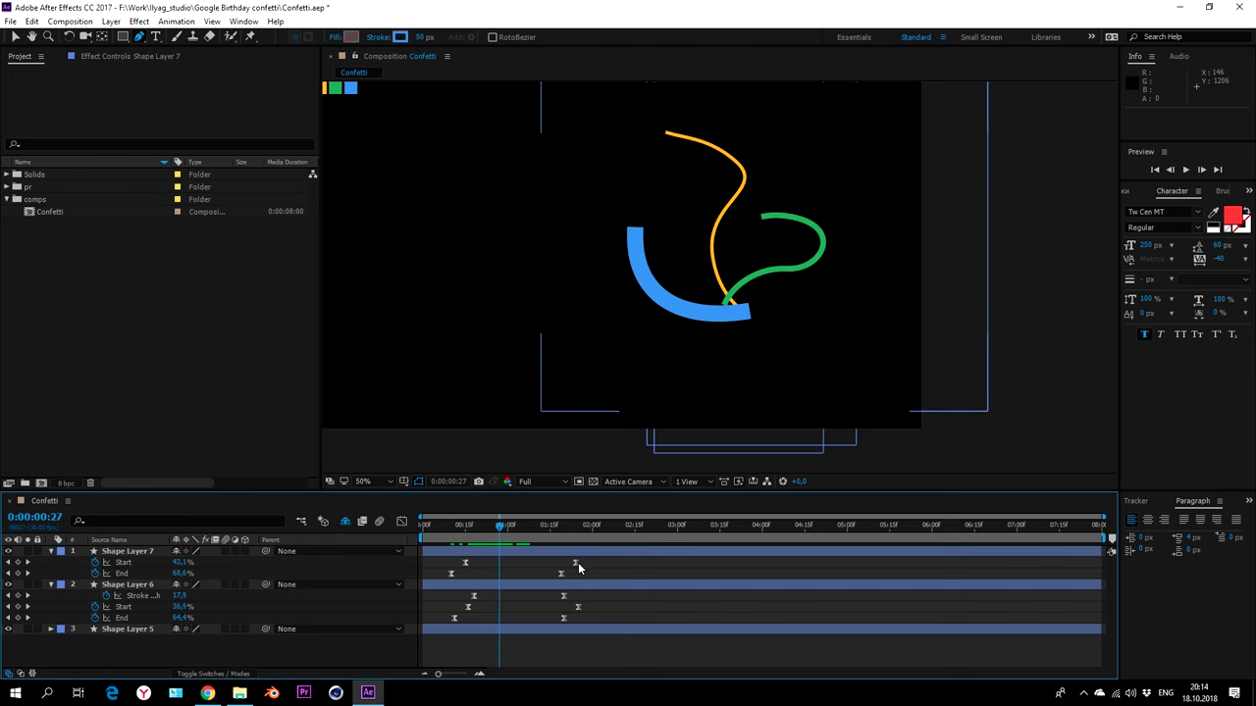
mouse_move(580, 580)
mouse_down()
mouse_move(444, 556)
mouse_move(480, 567)
mouse_up()
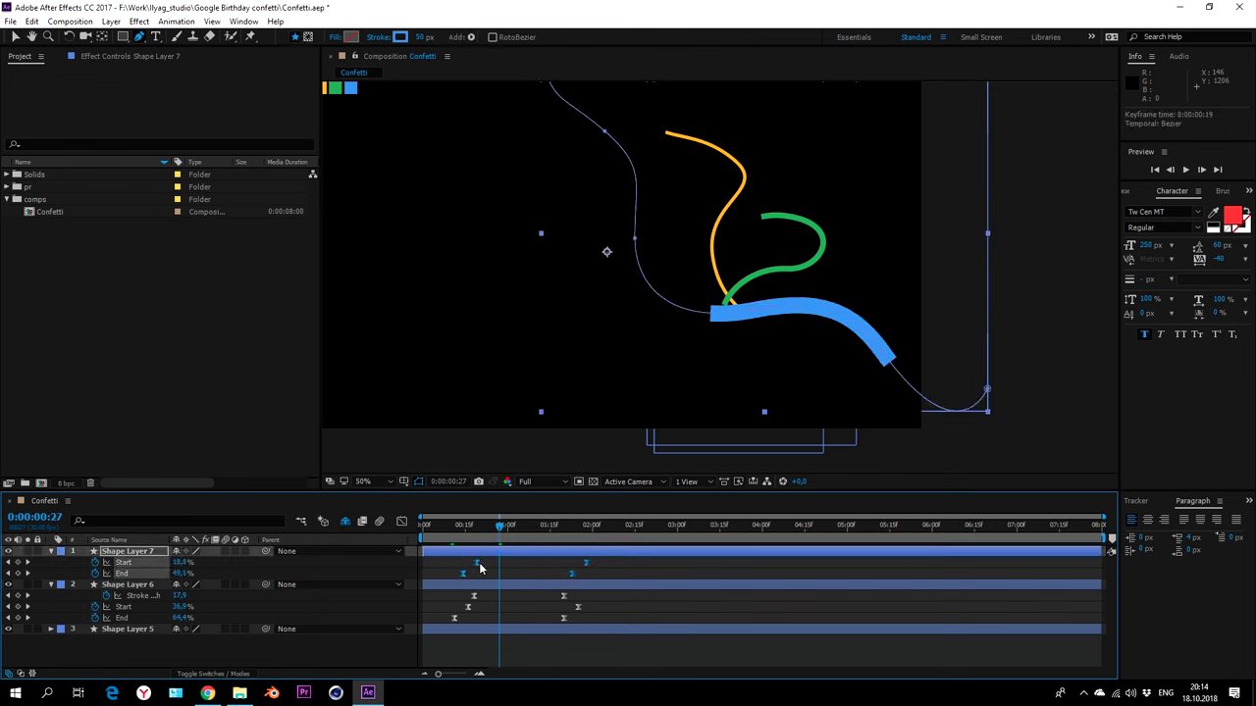
key(ctrl+shift+h)
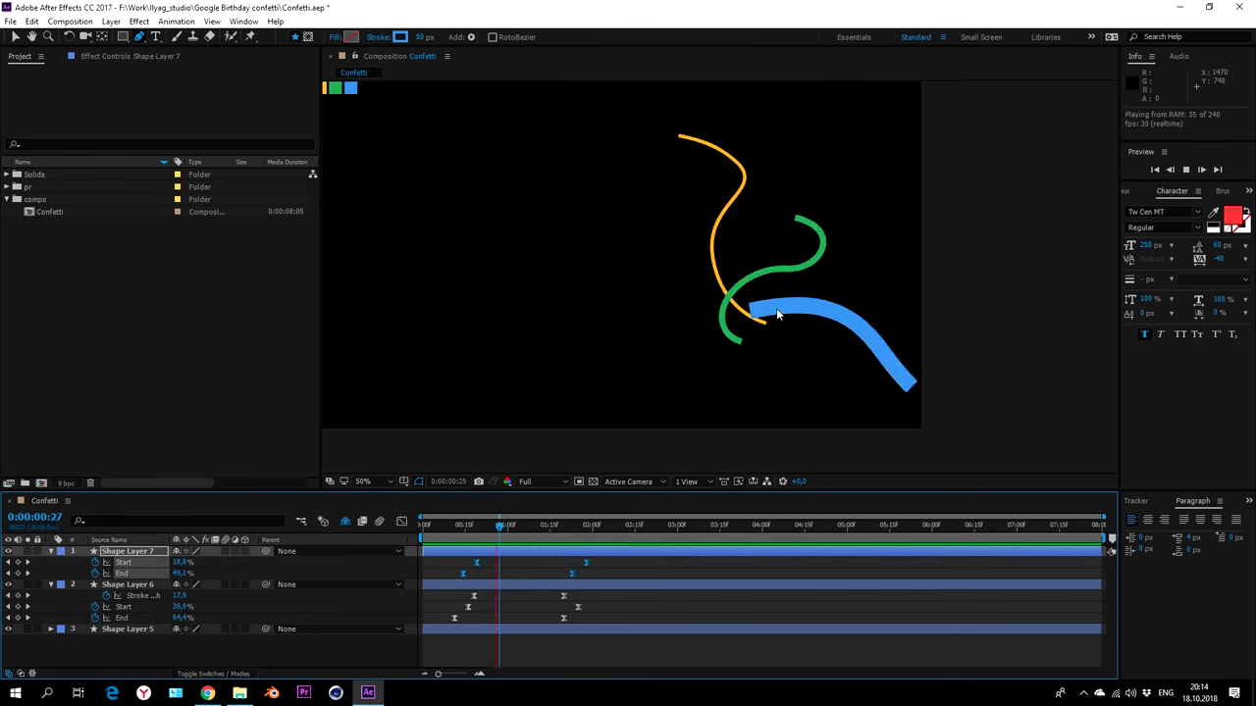
click(579, 551)
drag(586, 566, 566, 566)
key(space)
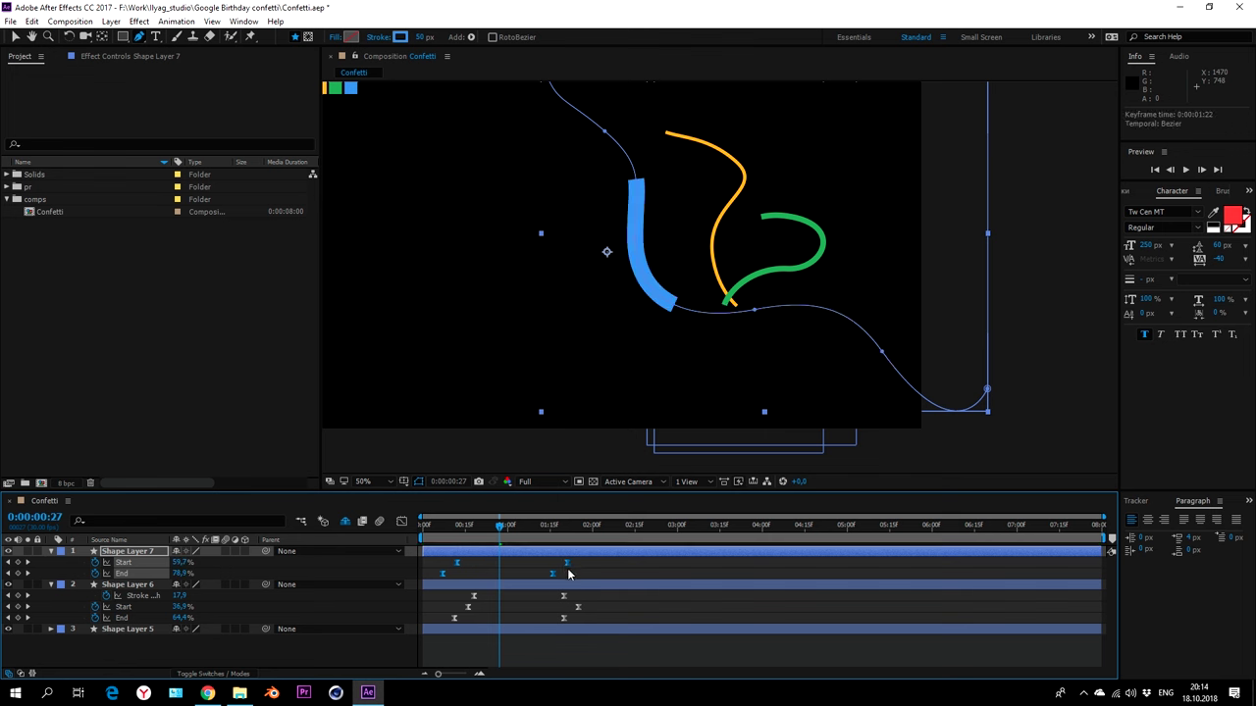
key(space)
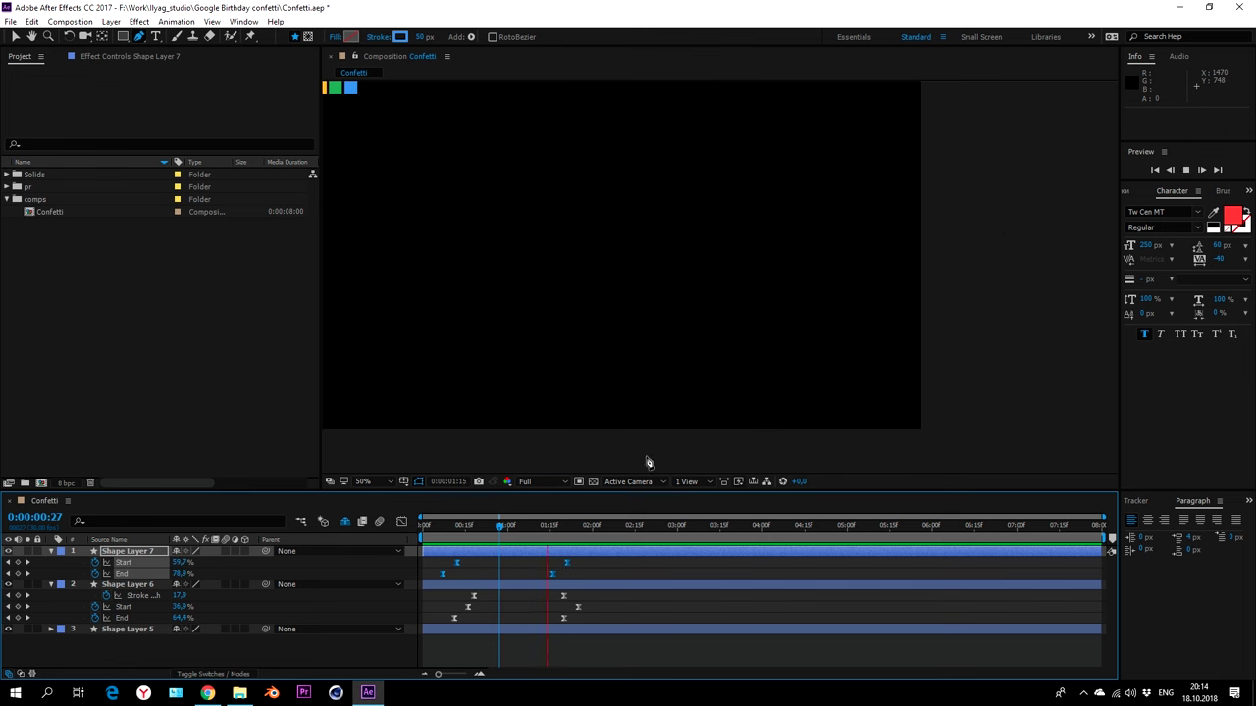
drag(566, 563, 557, 579)
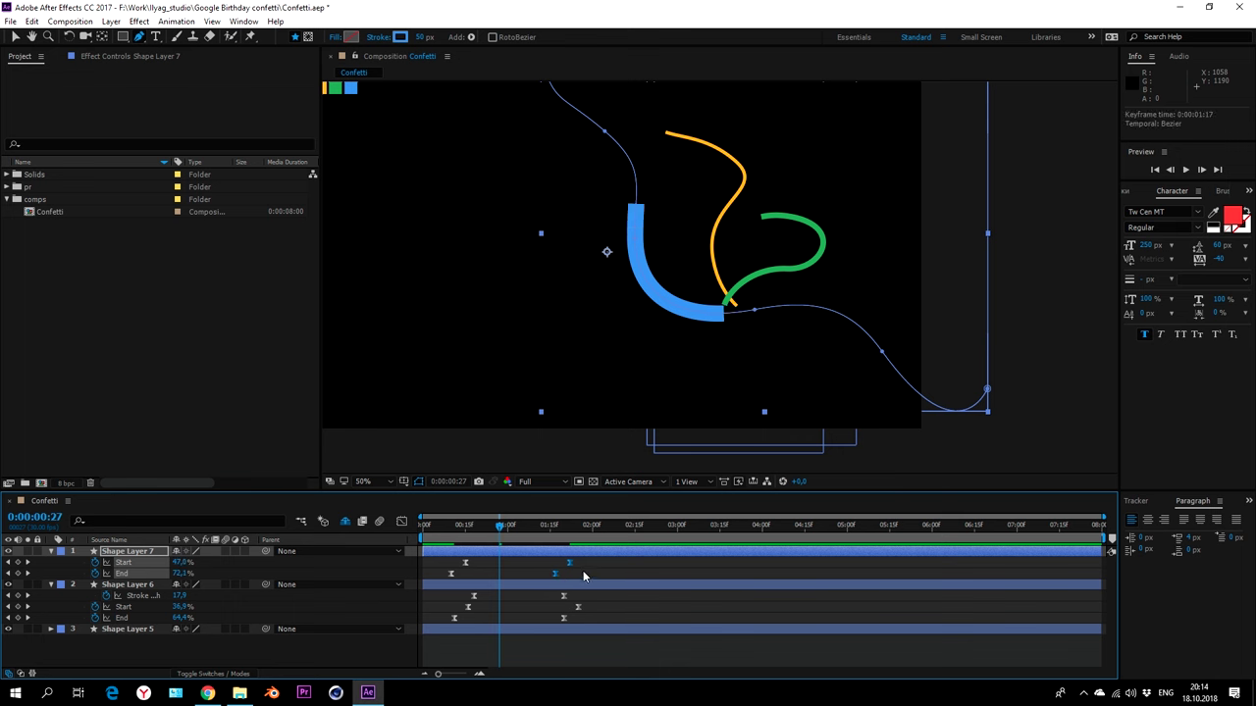
key(space)
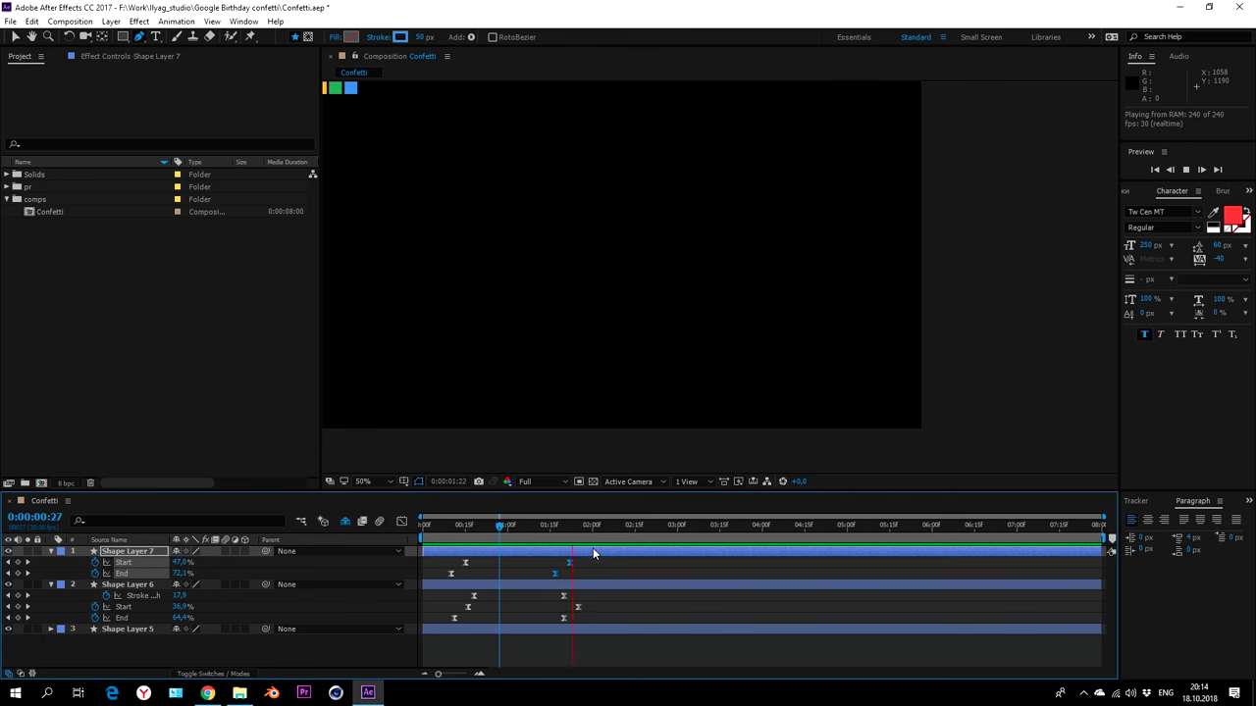
key(space)
click(591, 562)
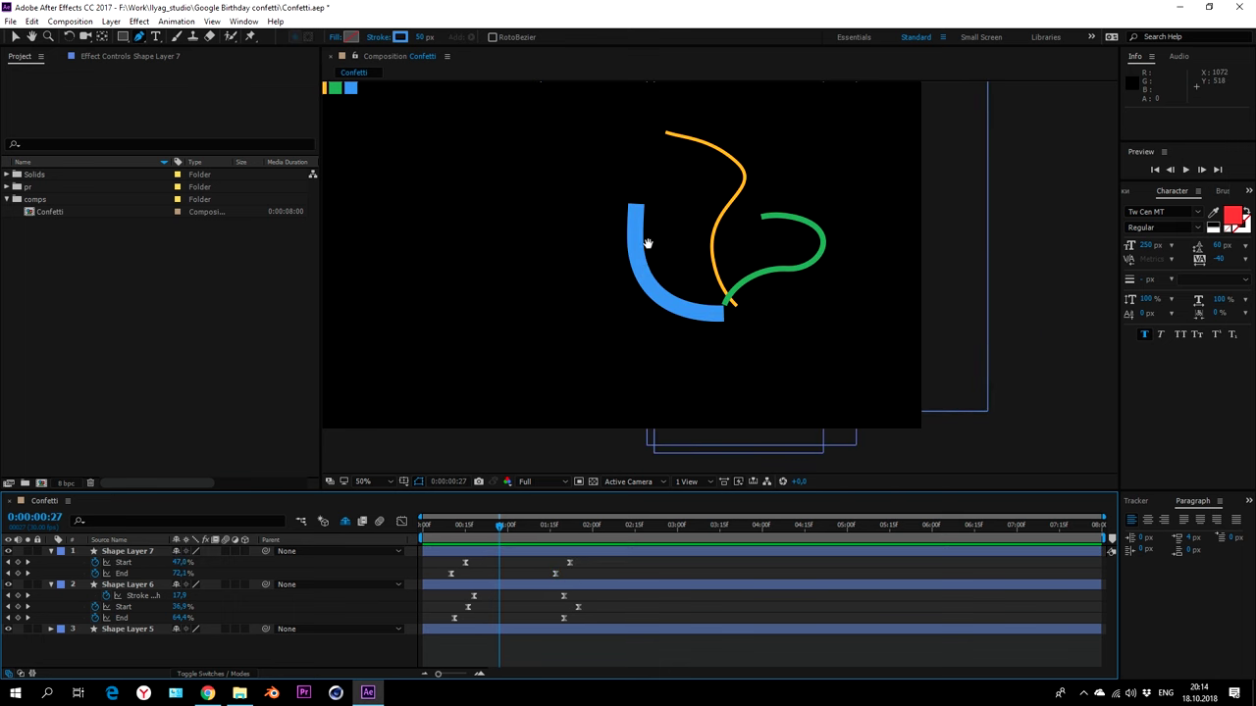
drag(647, 242, 676, 259)
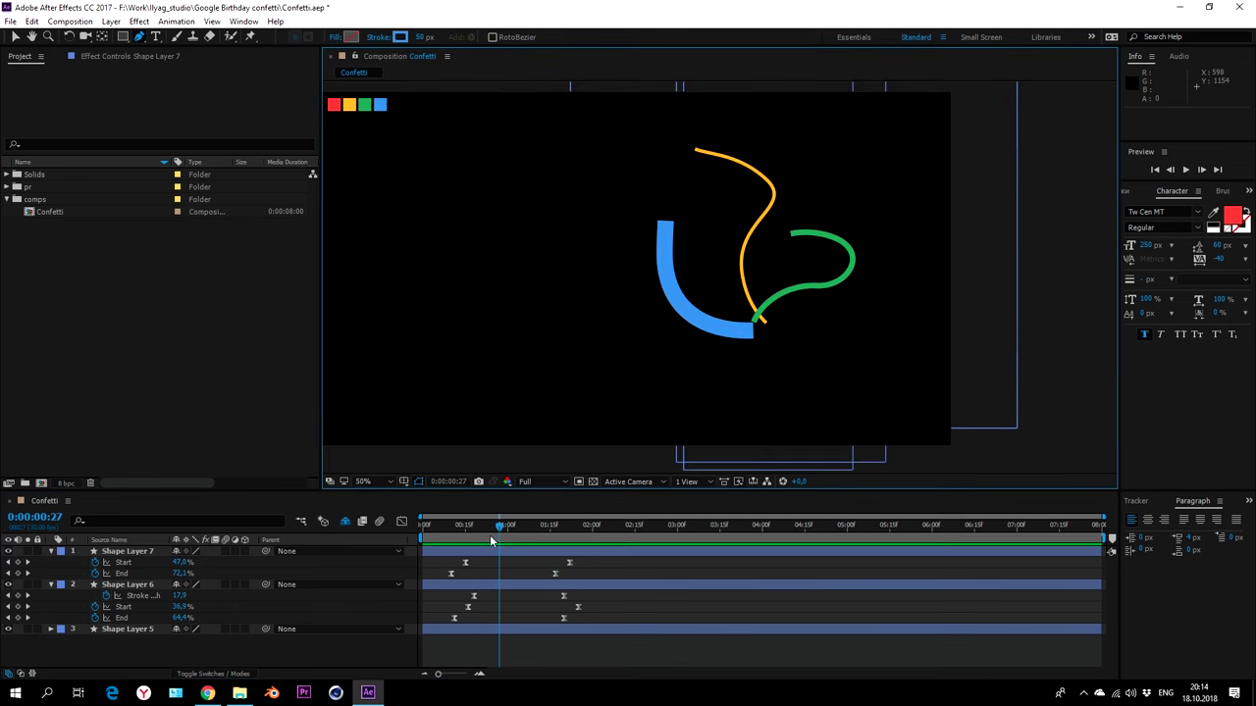
- Add a Stroke Width keyframe at 50 in Shape Layer 7's Stroke 1 properties
click(51, 552)
click(51, 551)
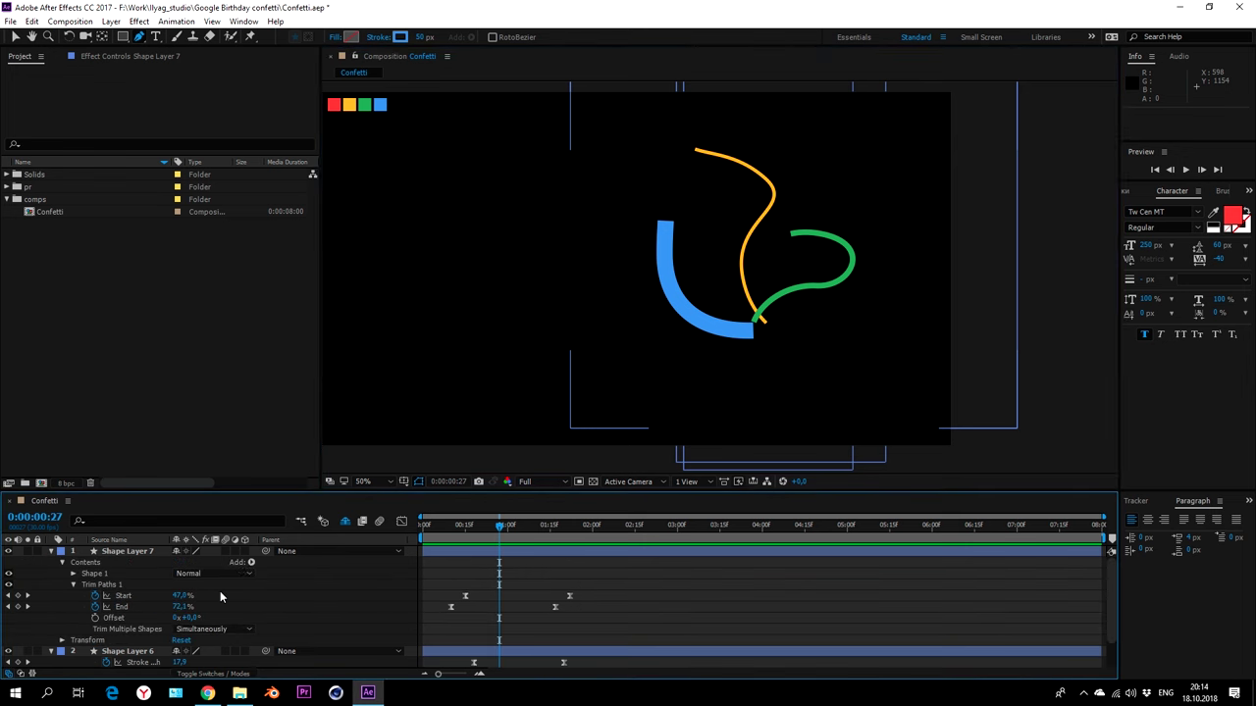
click(73, 573)
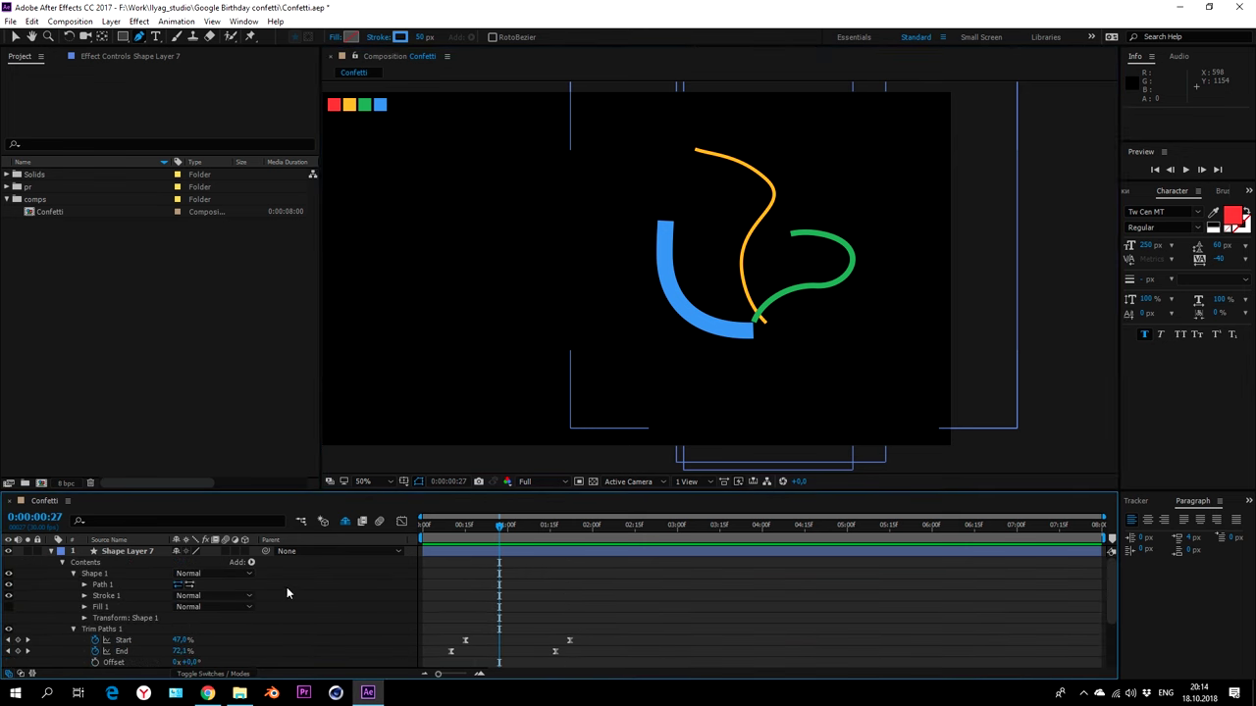
click(84, 595)
scroll(81, 596, down, 1)
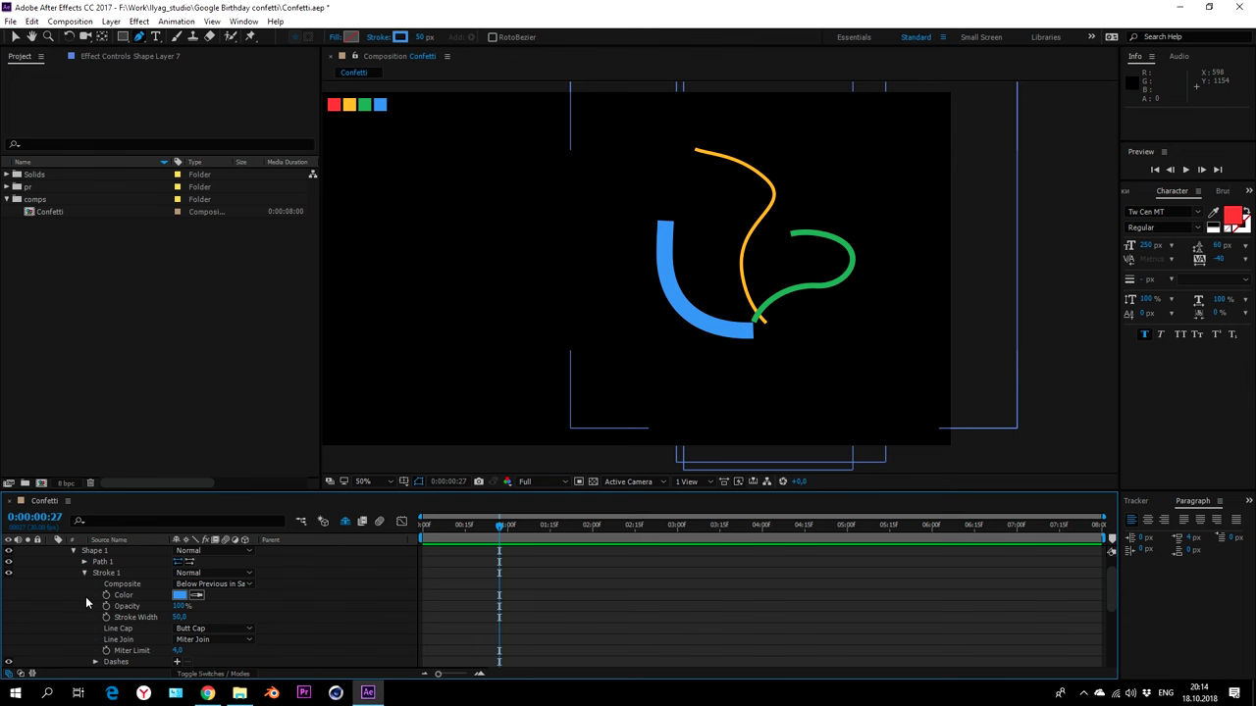
click(106, 618)
click(456, 582)
key(u)
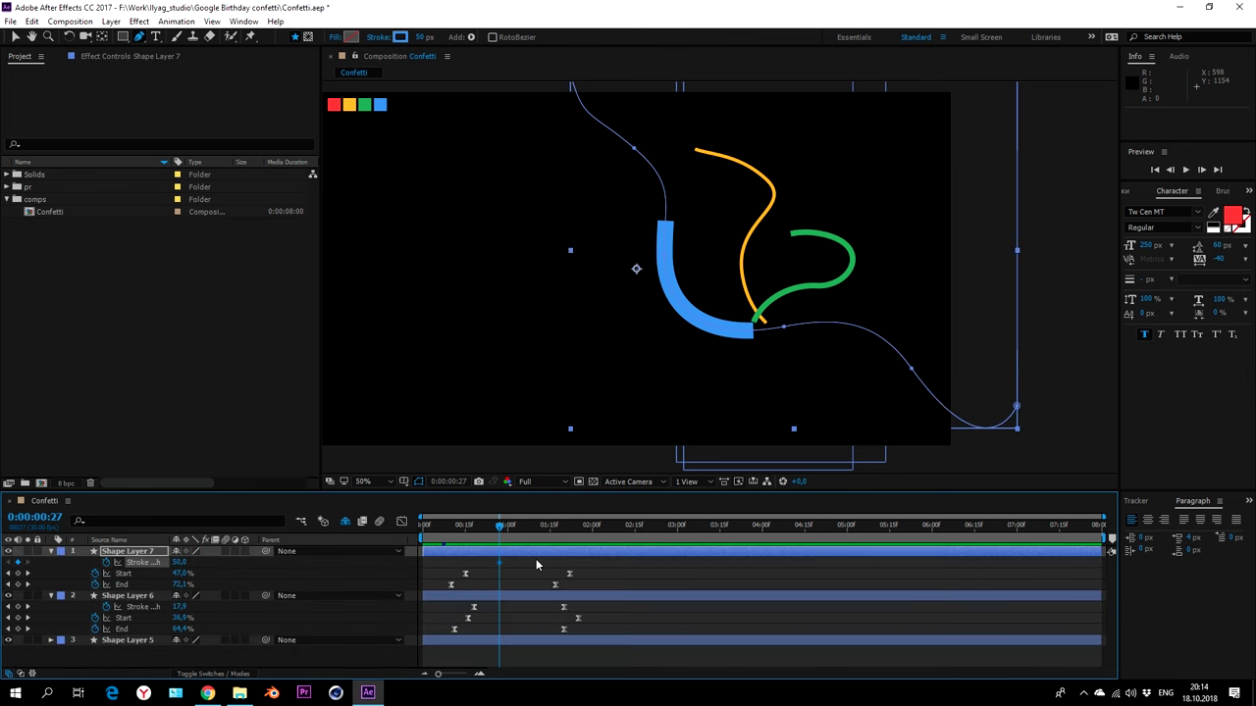
- Set Stroke Width to 30 at 0:00:01:09 and ease both width keyframes with F9
drag(527, 533, 533, 534)
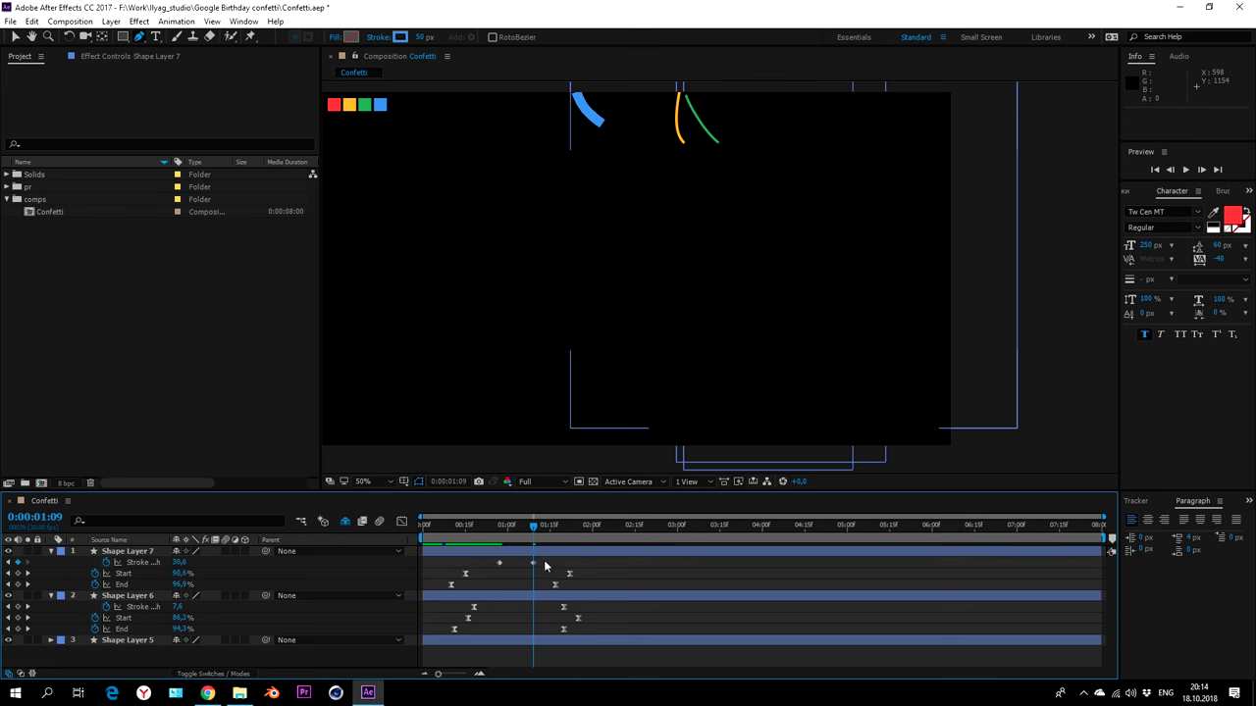
drag(545, 567, 488, 556)
key(F9)
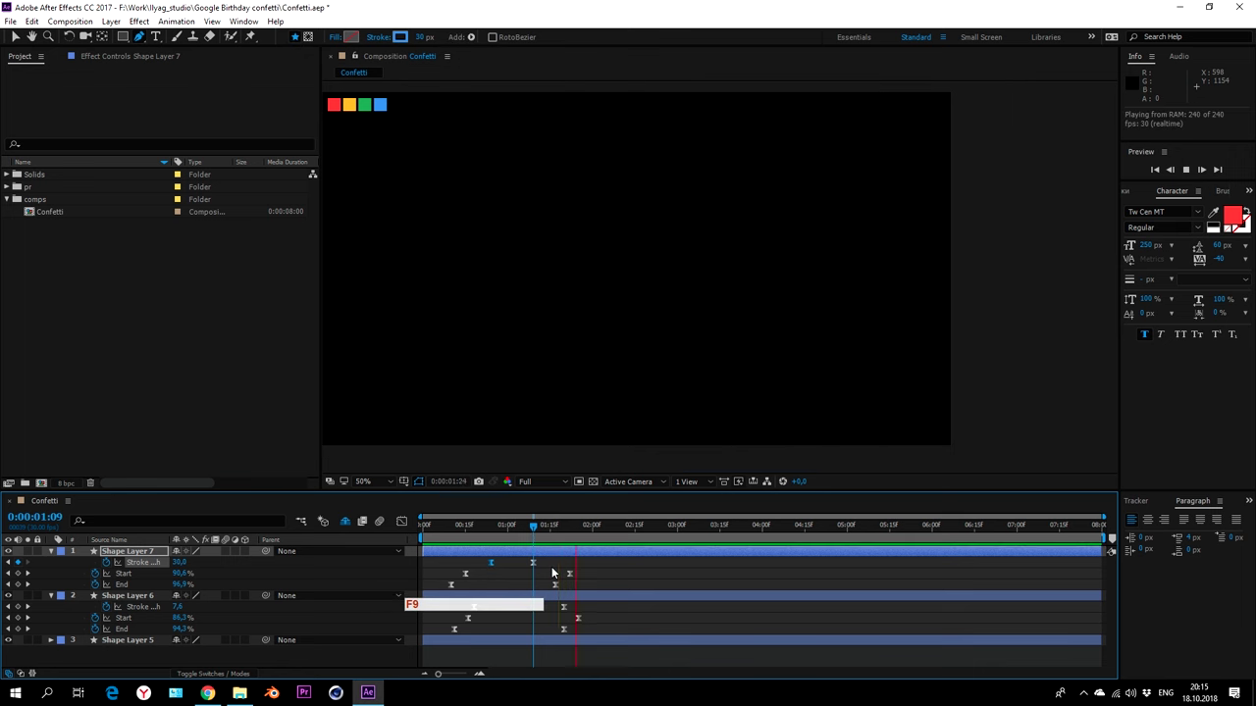
scroll(673, 347, down, 2)
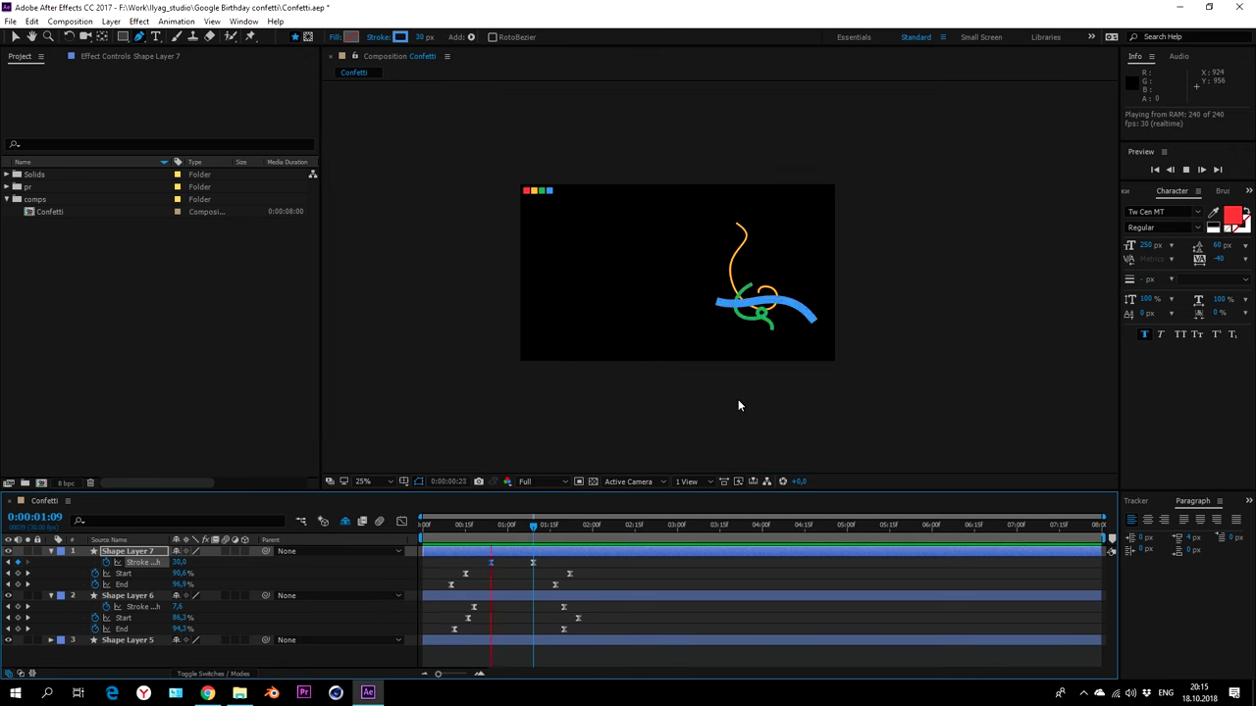
key(space)
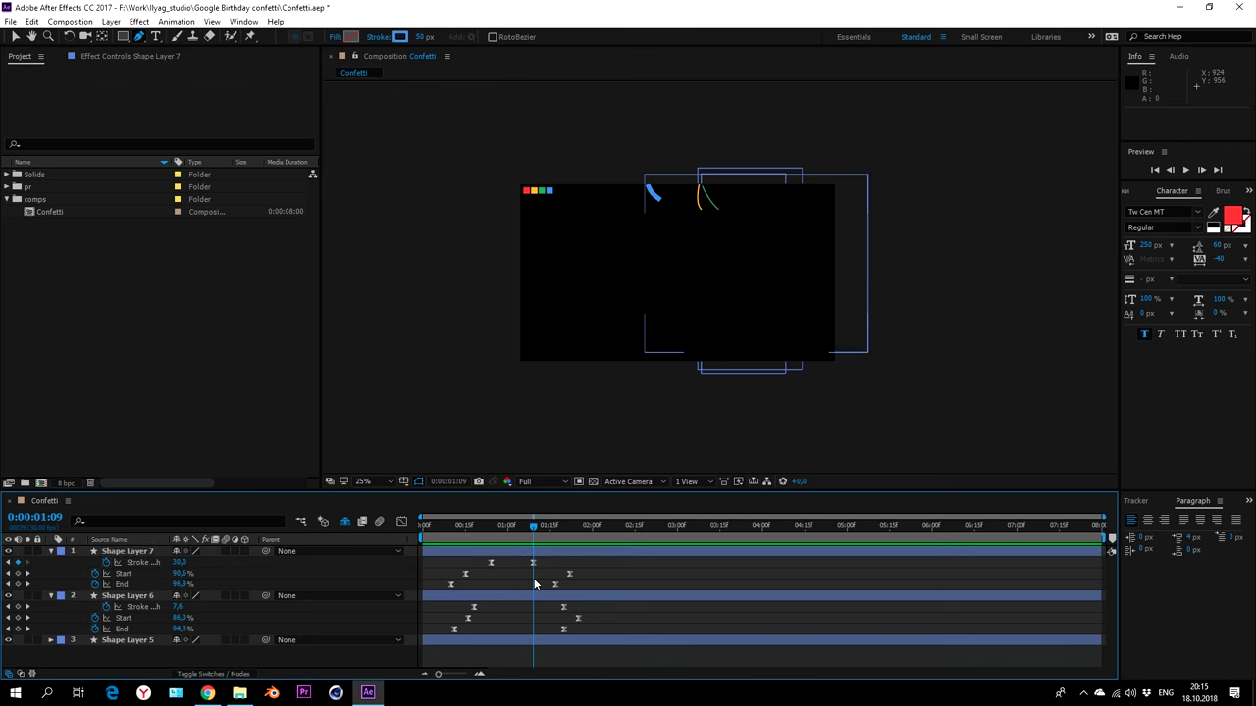
key(u)
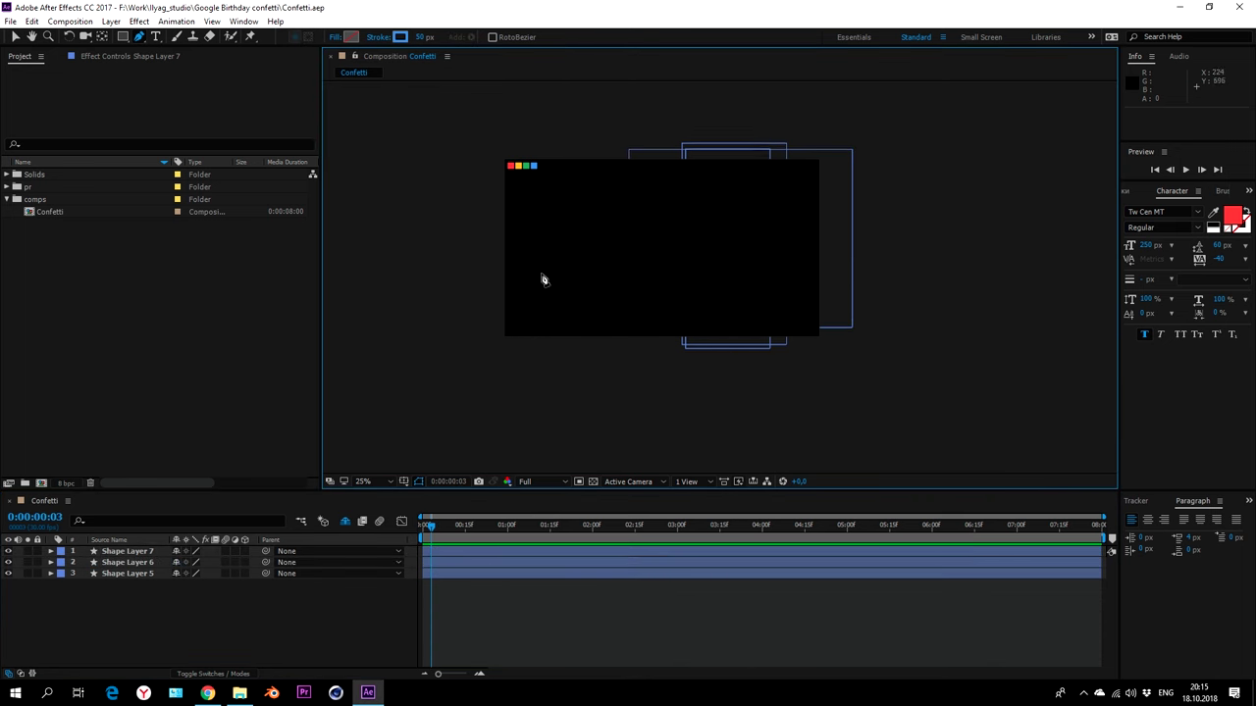
scroll(659, 273, up, 2)
- Draw a new curved Pen path rising from the lower left of the frame
click(344, 386)
drag(393, 341, 454, 340)
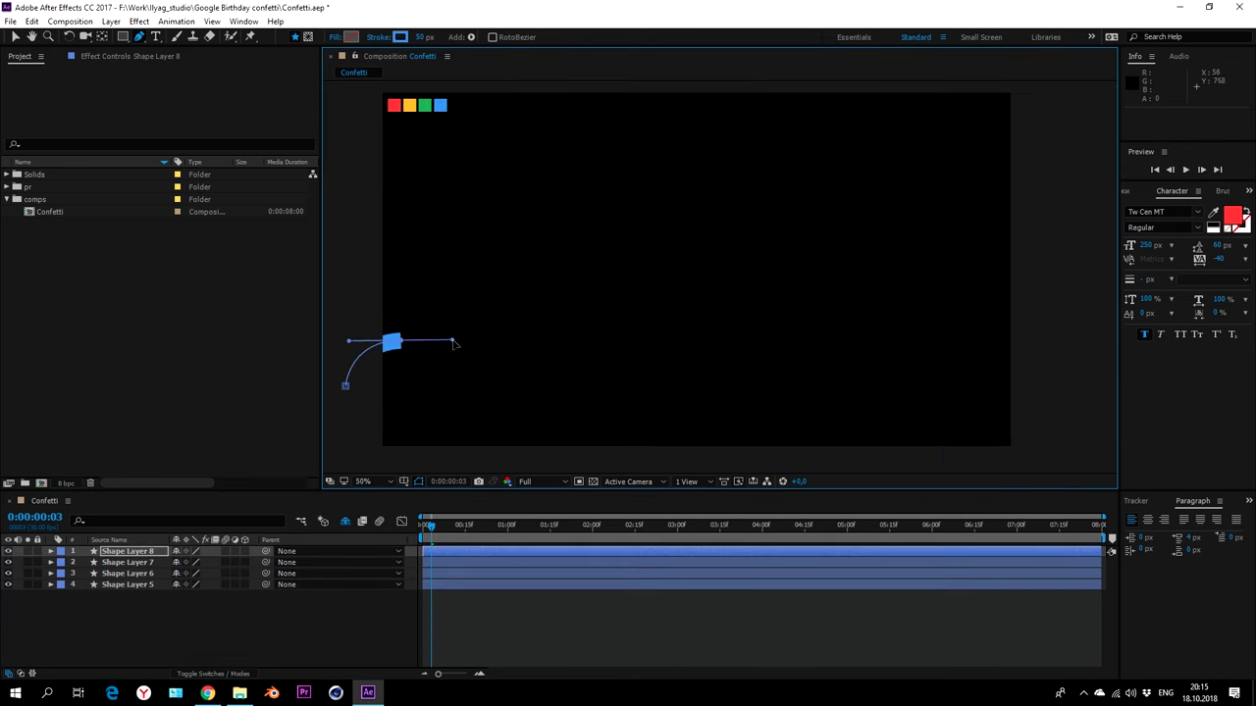
drag(478, 286, 483, 247)
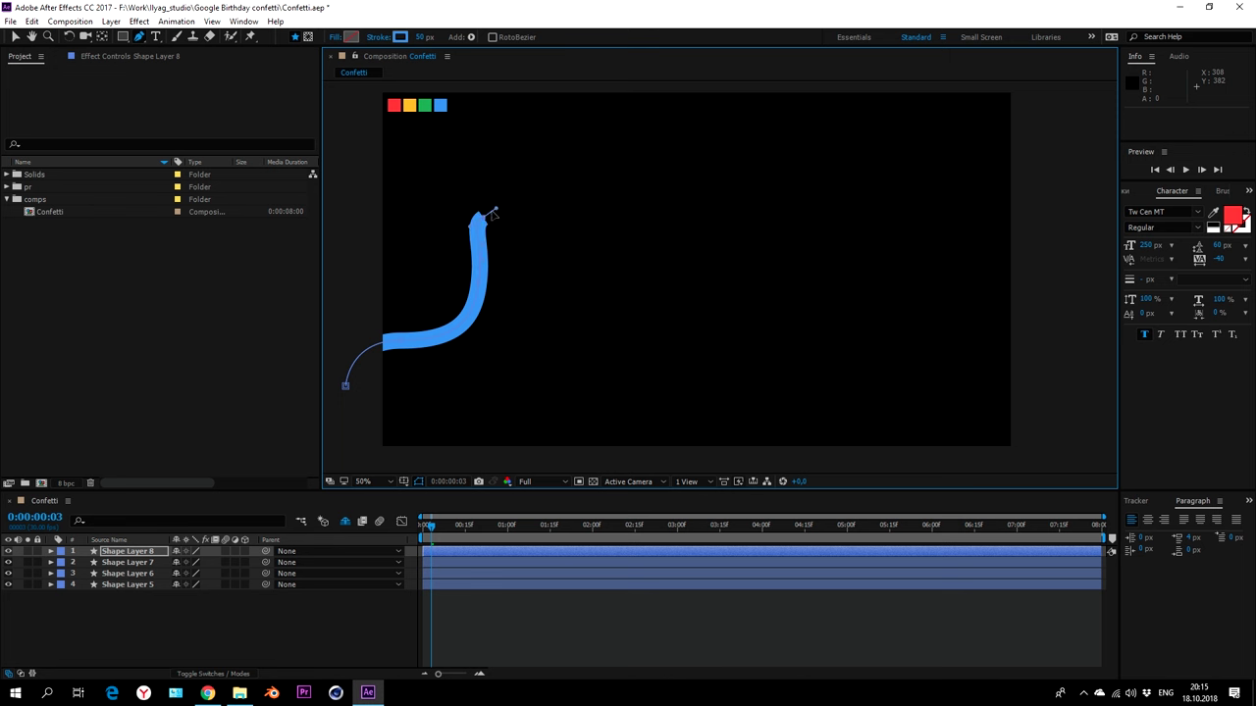
drag(480, 284, 444, 319)
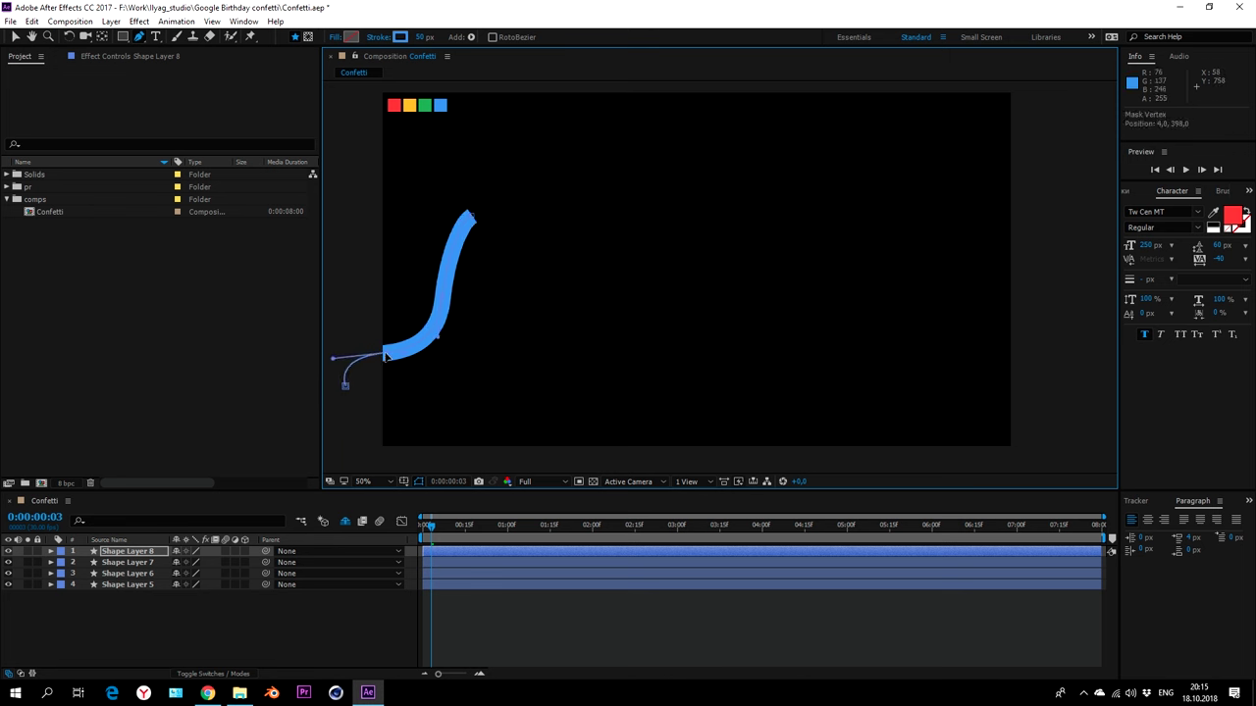
drag(479, 225, 481, 242)
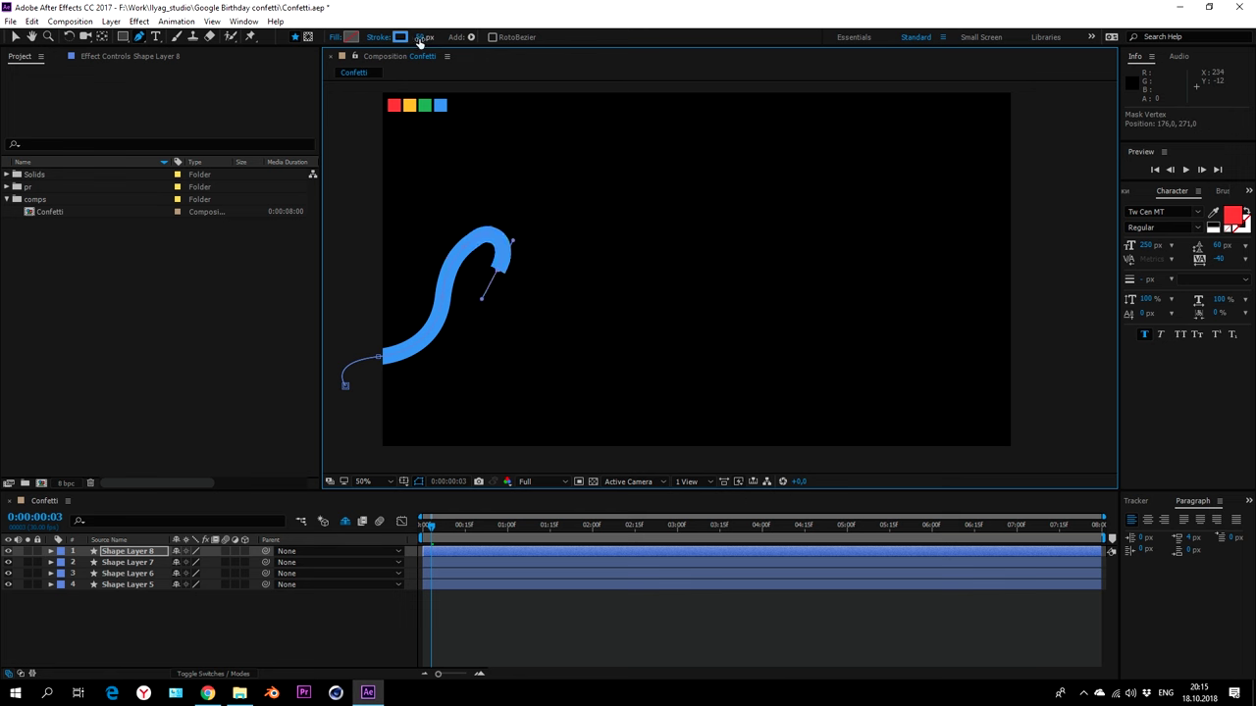
- Thin the stroke to 31 px and extend the looping path up to the top edge
drag(422, 36, 401, 40)
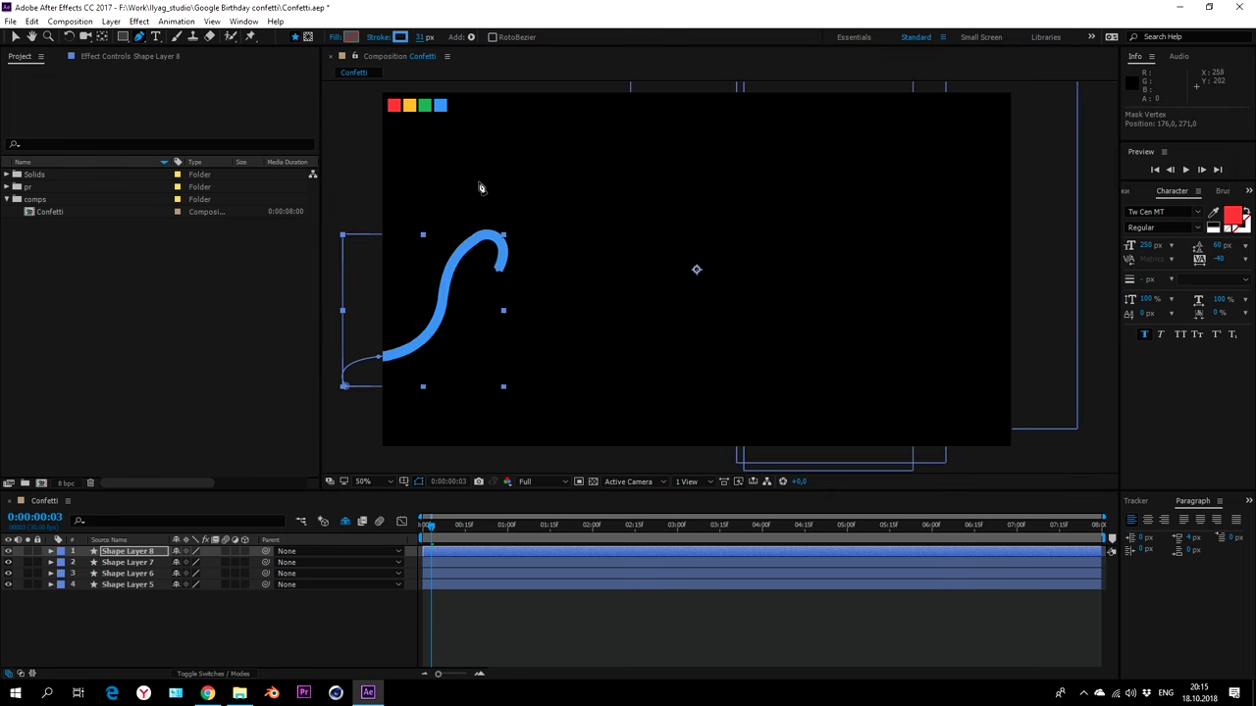
click(499, 274)
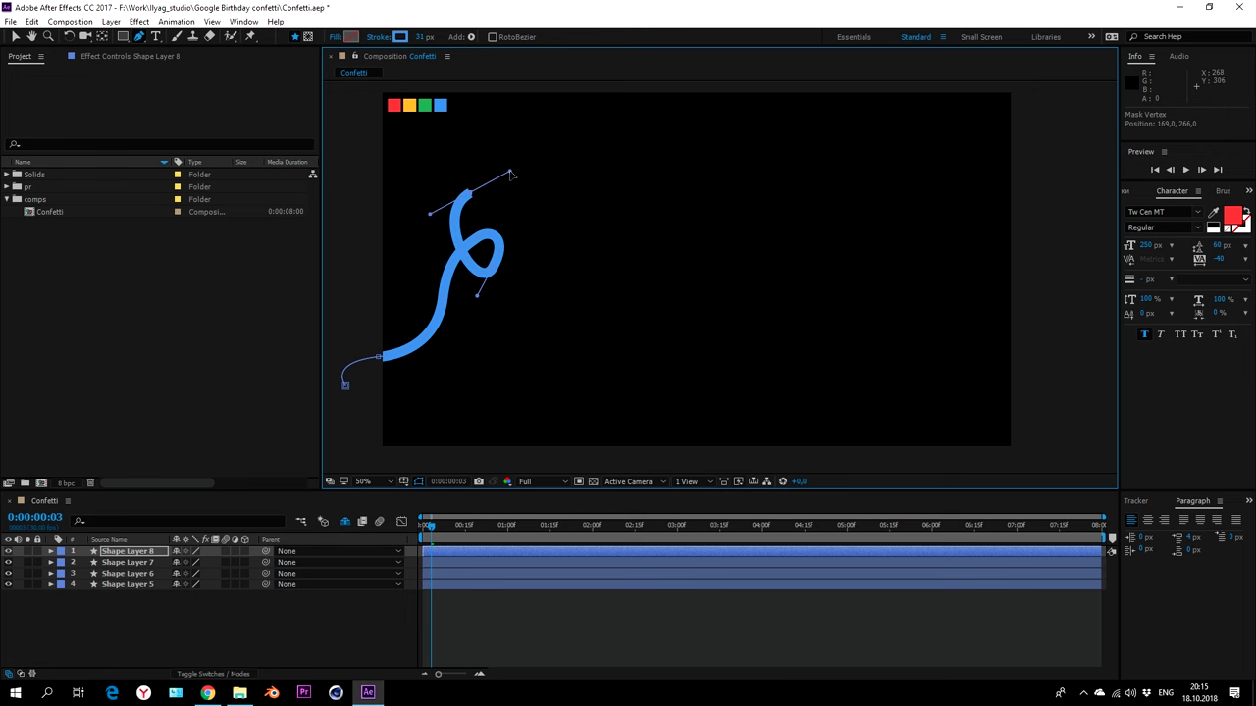
drag(576, 179, 589, 113)
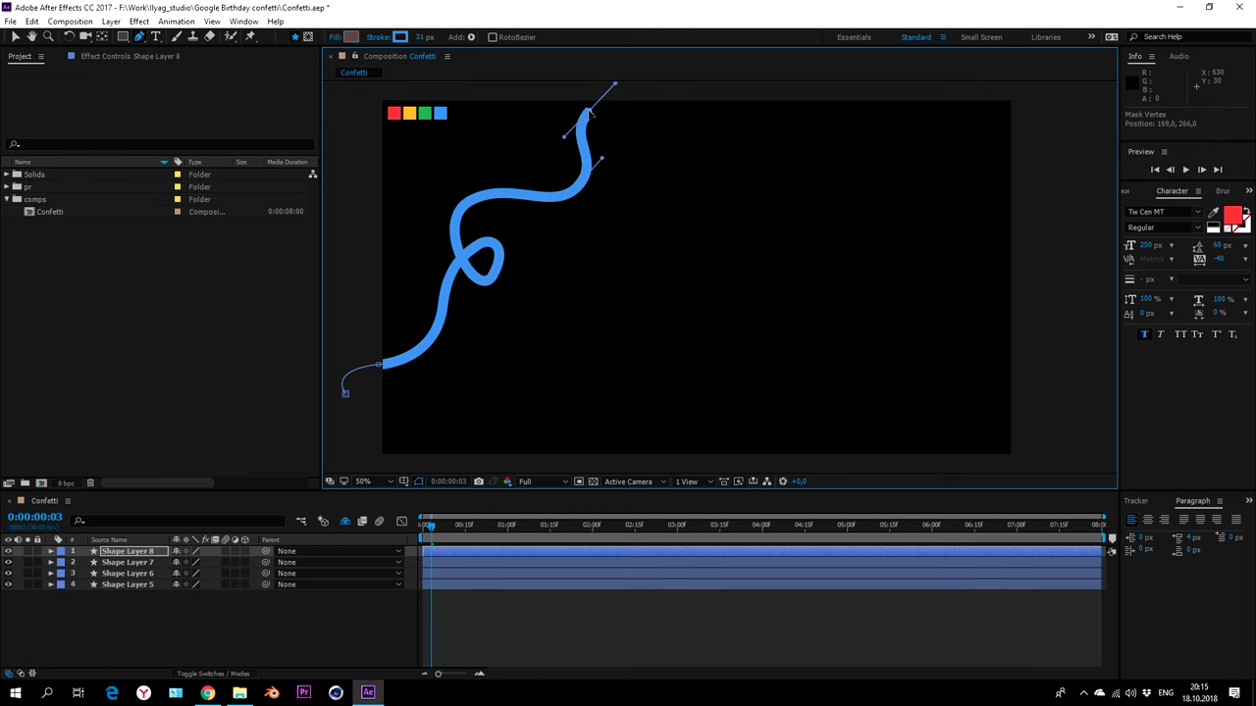
click(400, 37)
- Colour the new stroke red and paste Shape Layer 7's Start and End keyframes onto it
click(1222, 391)
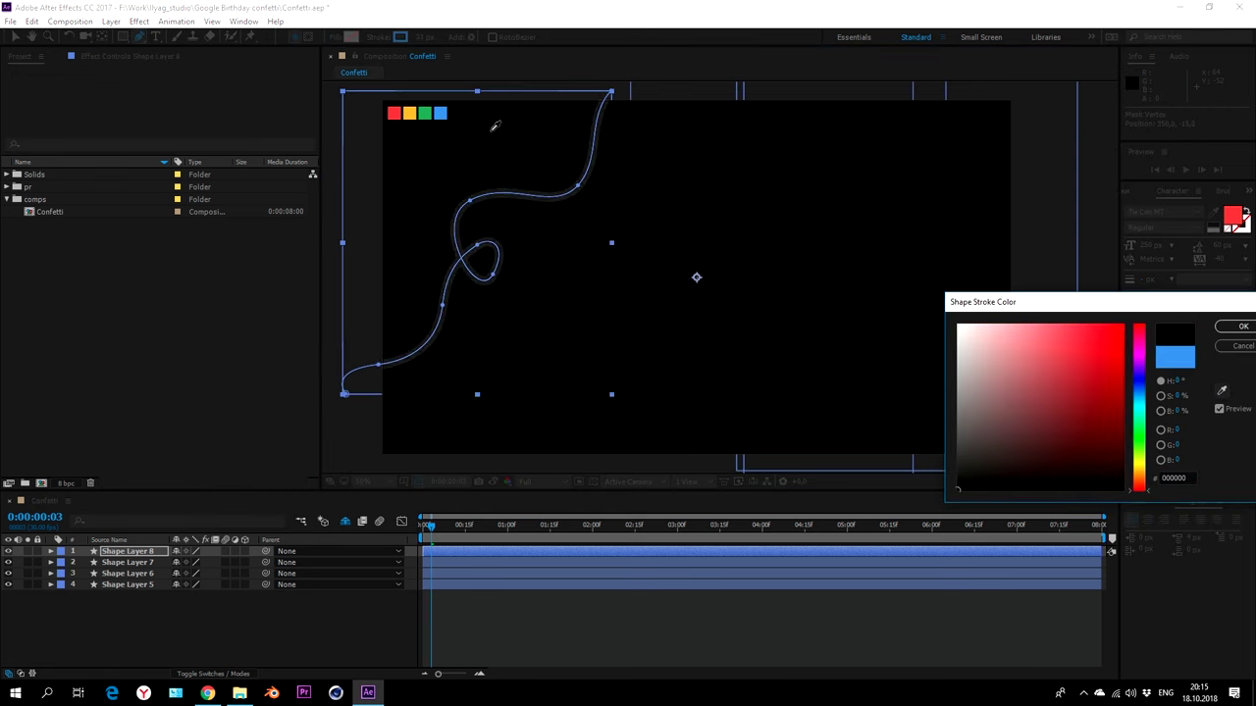
click(1243, 328)
click(469, 563)
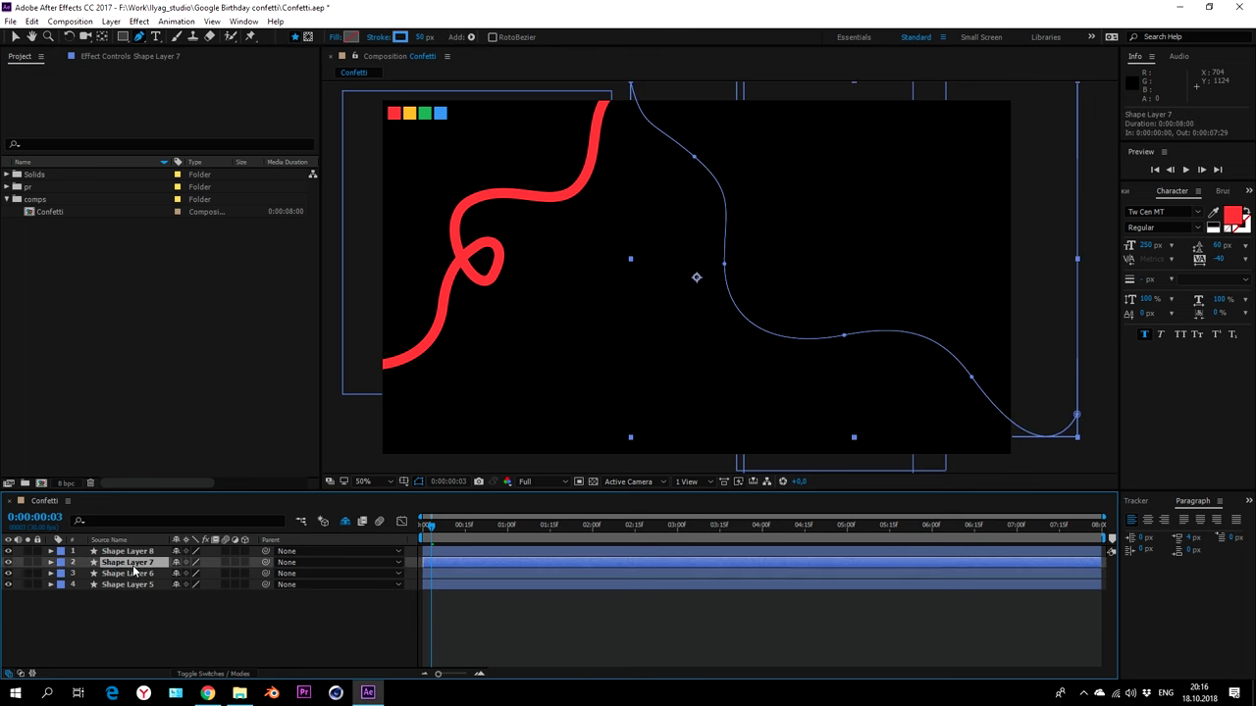
key(u)
key(ctrl+c)
click(468, 551)
key(ctrl+v)
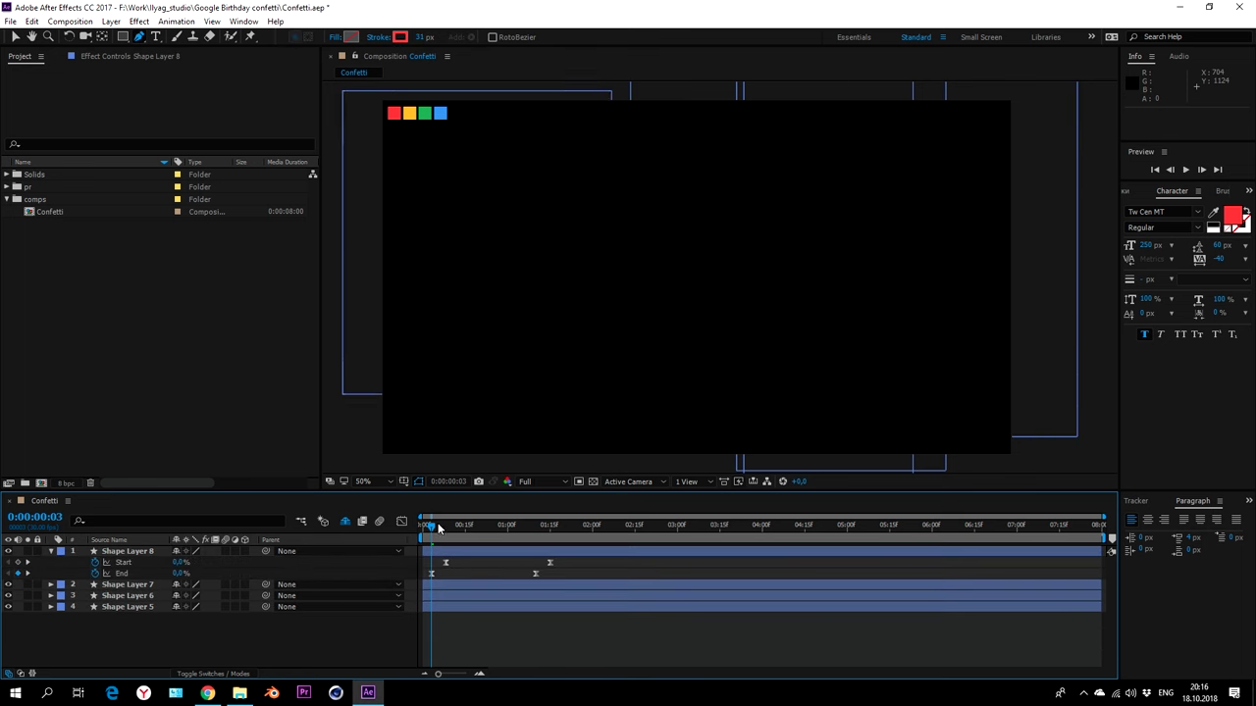
- Move to 0:00:00:25 and reveal Shape Layer 8's Stroke 1 properties
drag(439, 529, 493, 527)
click(53, 557)
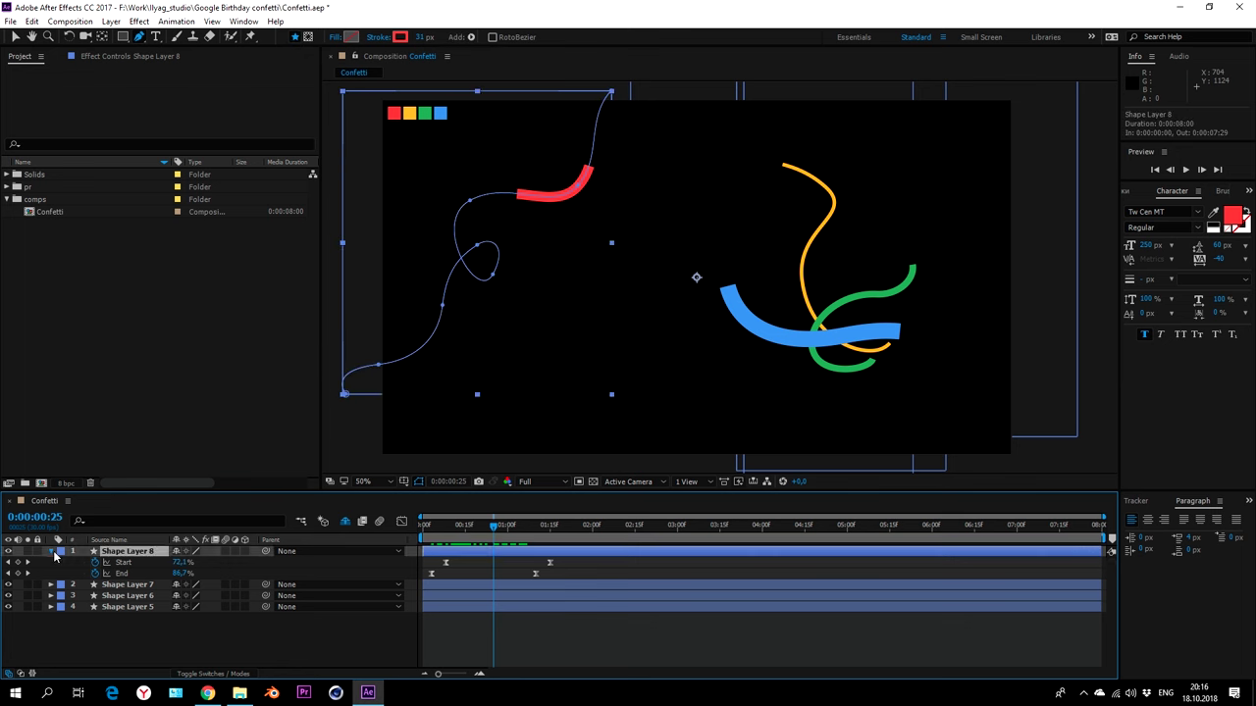
click(51, 552)
click(72, 573)
click(85, 572)
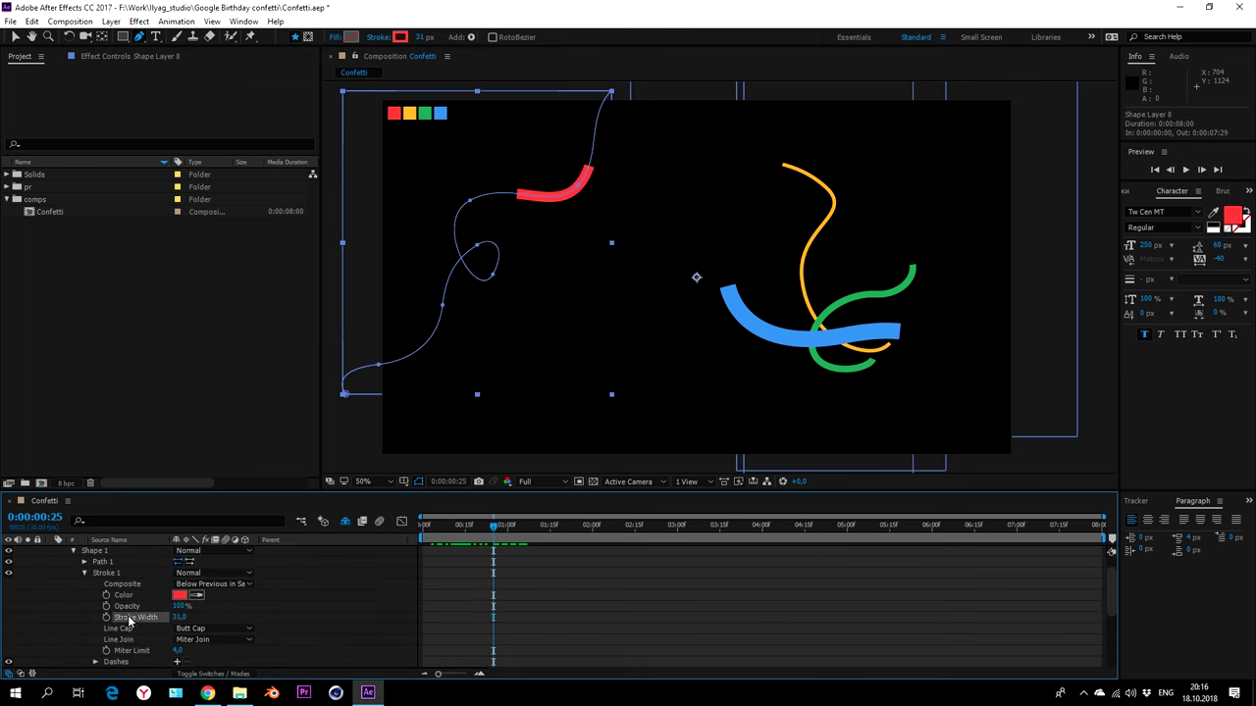
- Keyframe the red stroke's width down to 15 at 0:00:01:09 with eased keyframes, then preview
click(106, 617)
key(u)
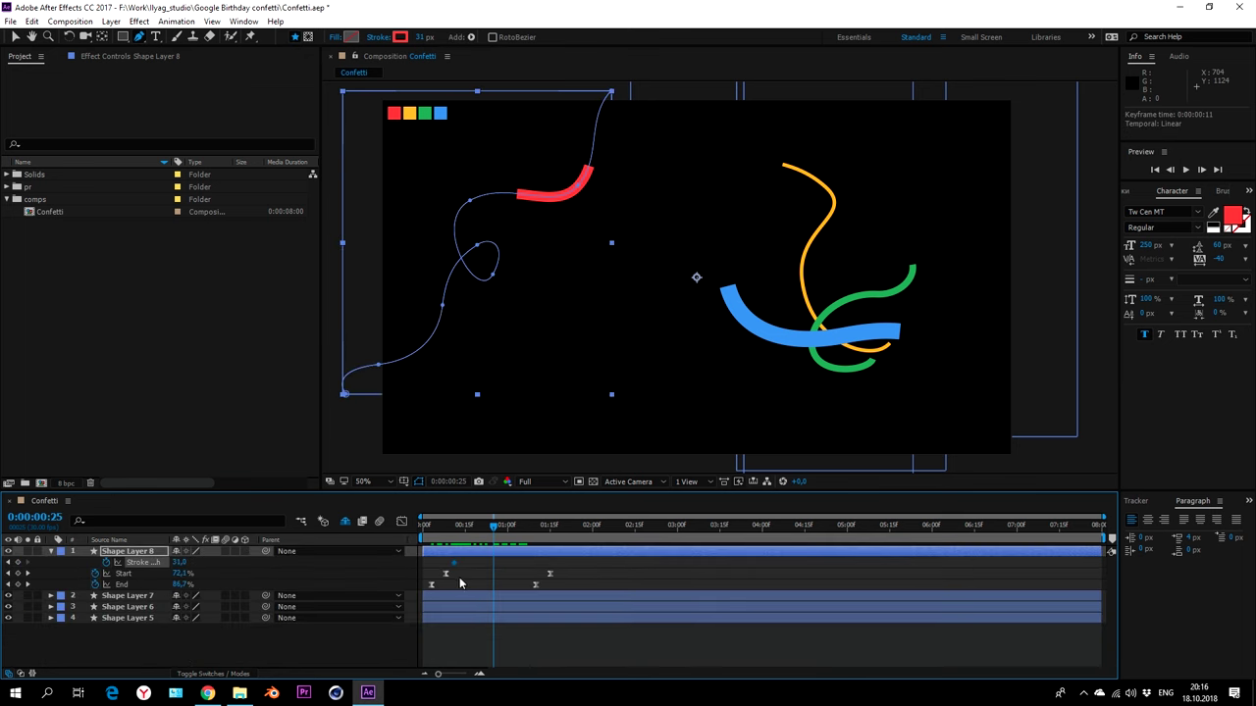
key(k)
click(180, 562)
text(15)
key(Return)
key(F9)
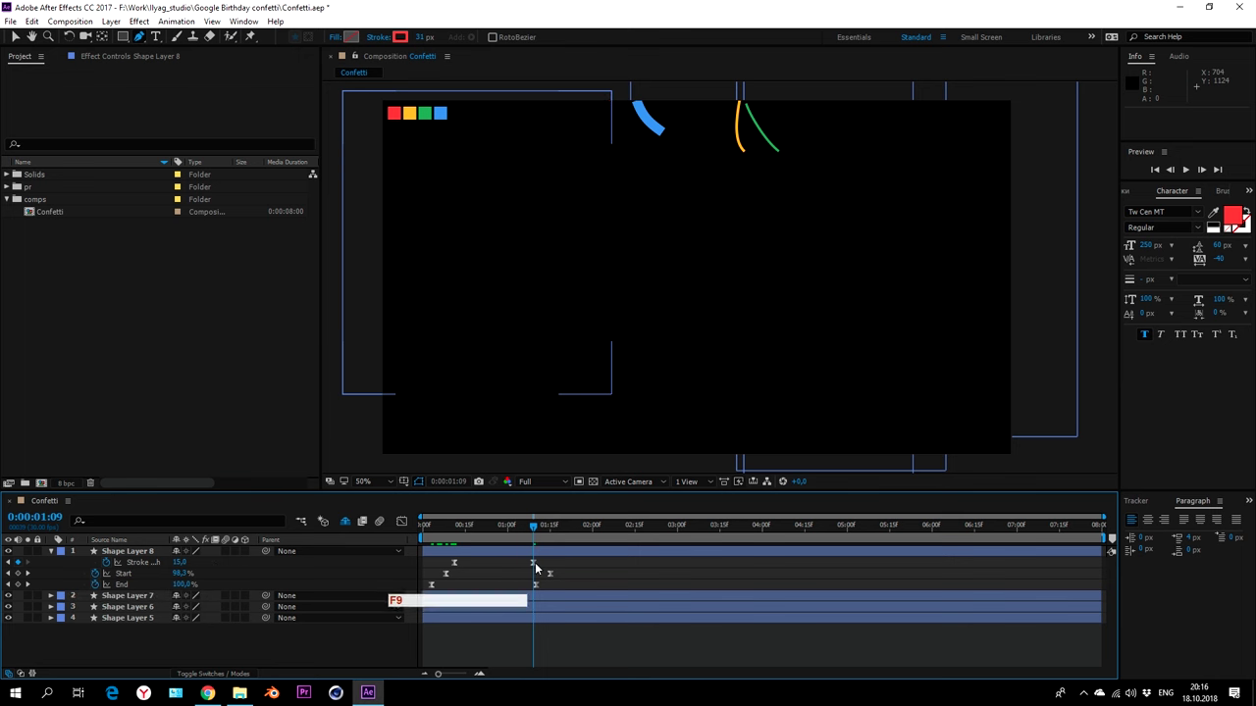
key(shift+F3)
drag(520, 554, 509, 554)
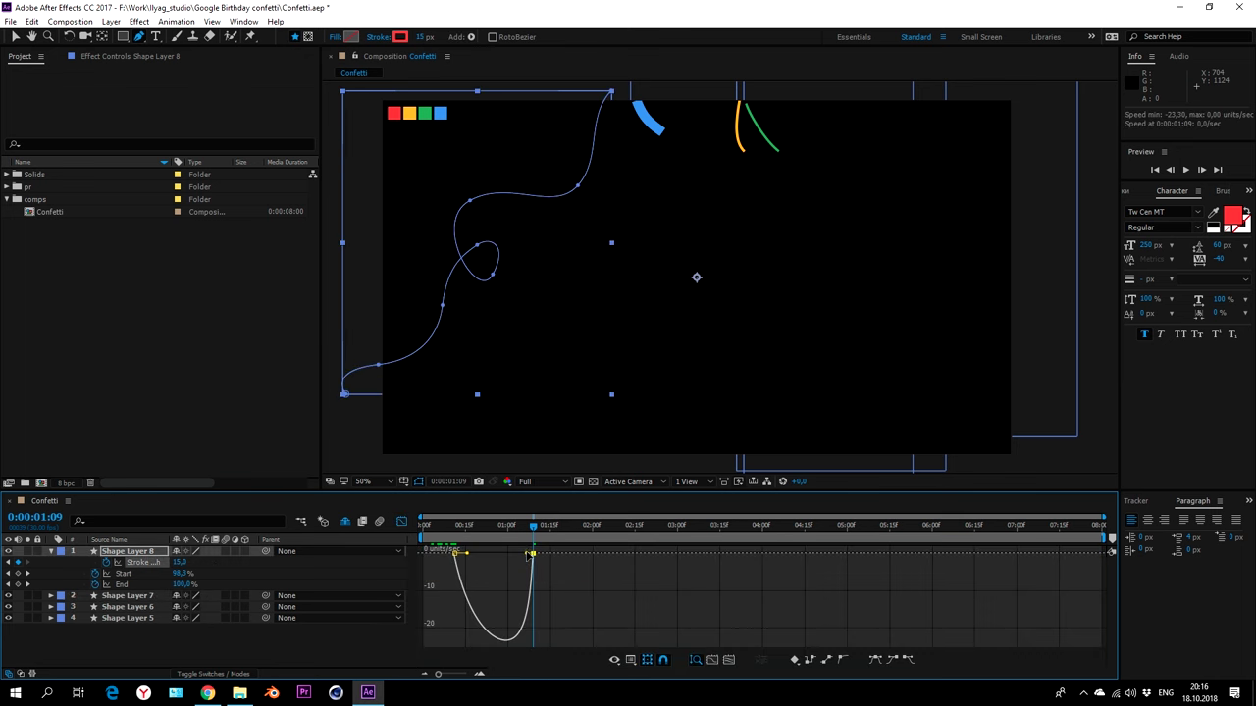
click(401, 521)
scroll(643, 404, down, 2)
key(space)
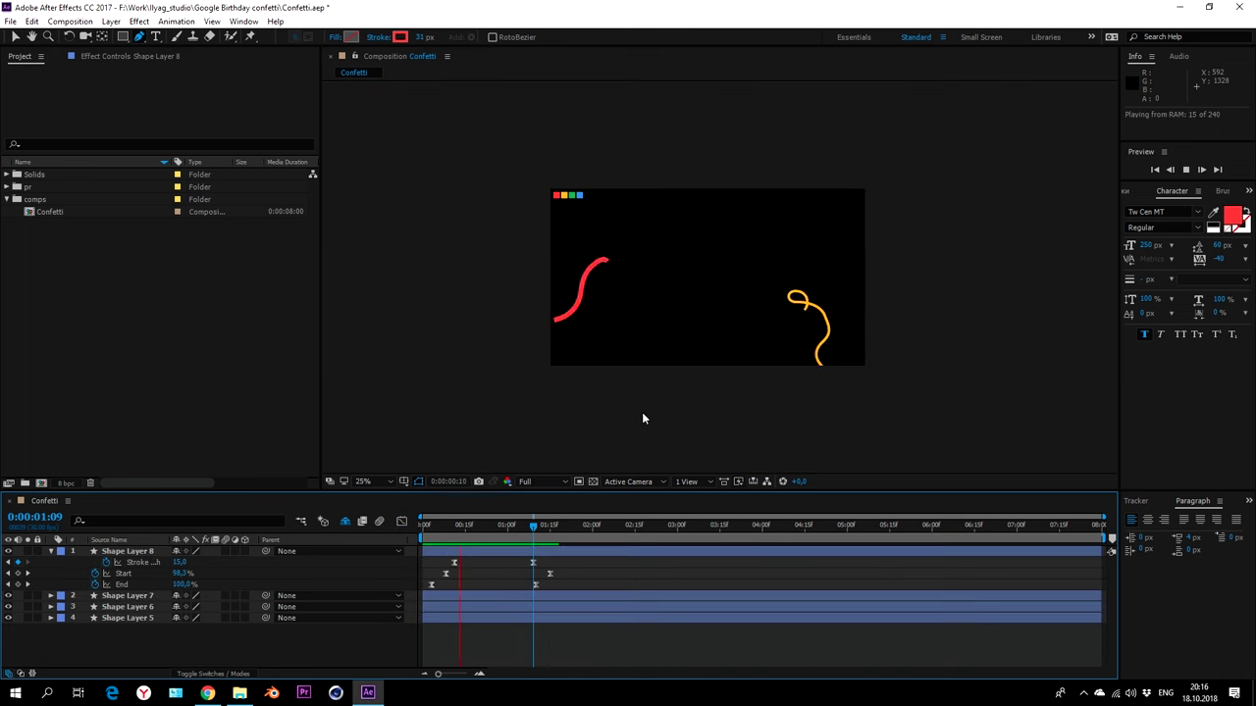
key(period)
- Shift Shape Layer 8's Start and End trim keyframes later for a staggered draw
click(473, 527)
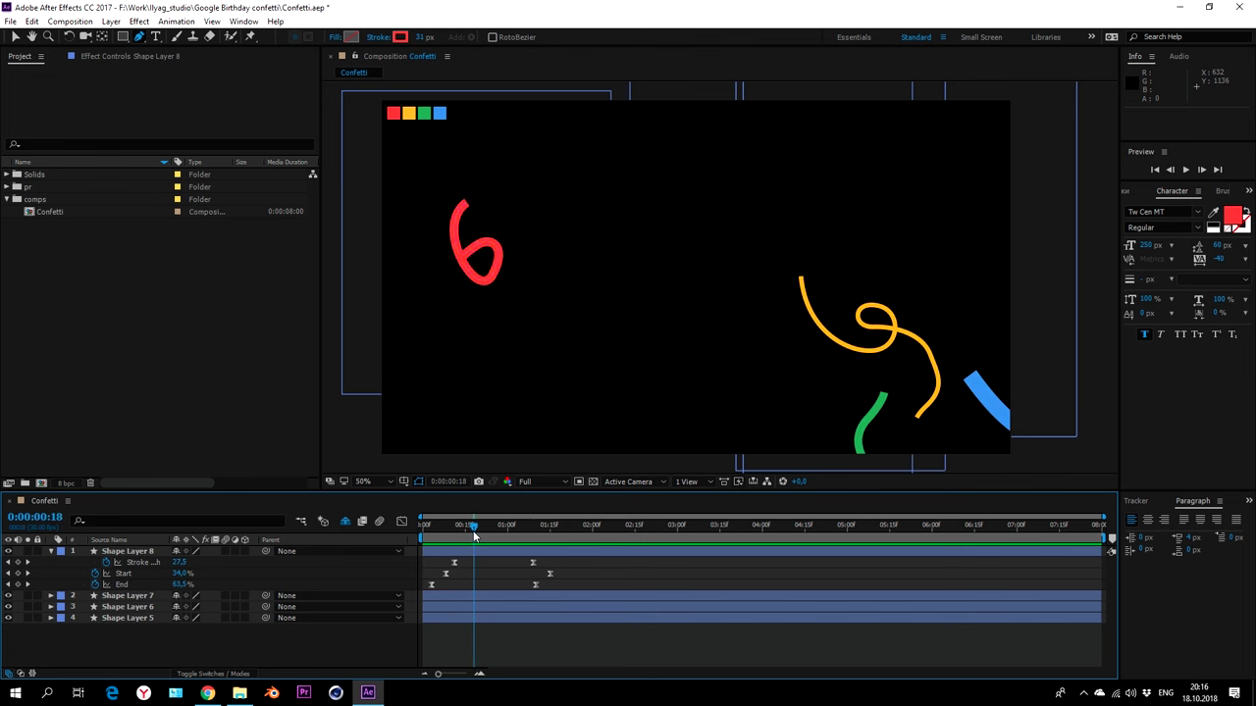
key(ctrl+Down)
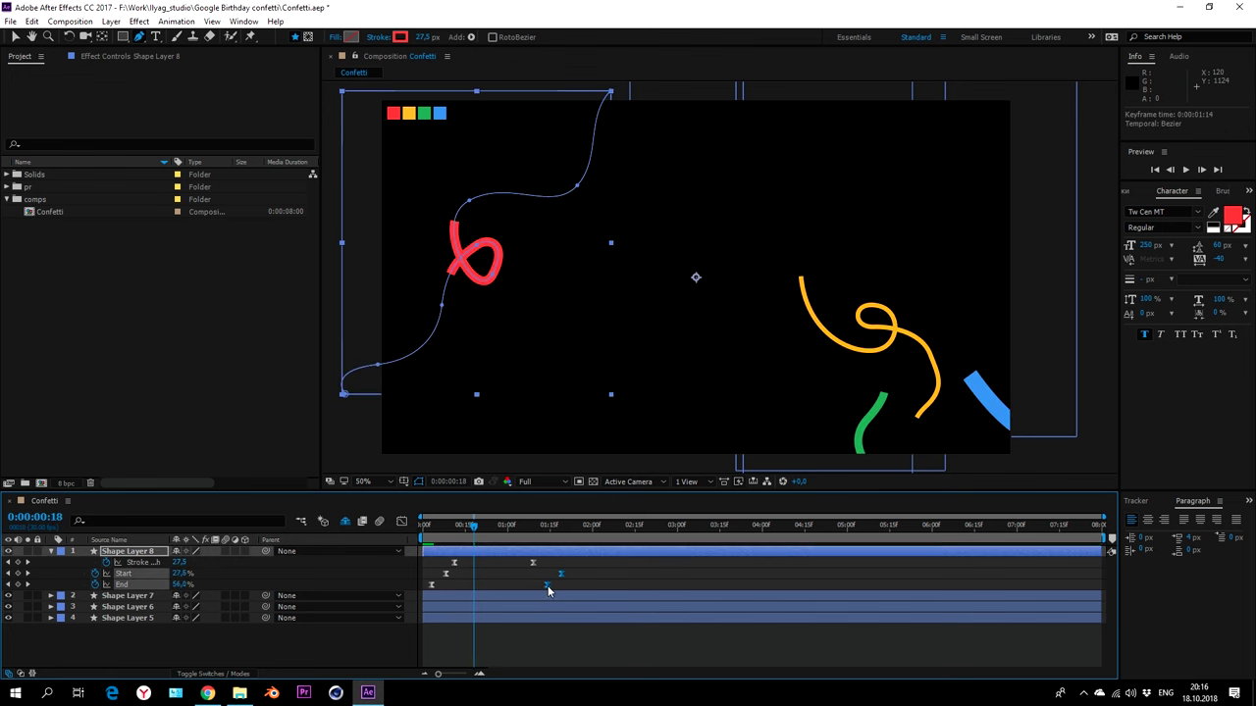
drag(535, 585, 571, 573)
drag(444, 574, 465, 574)
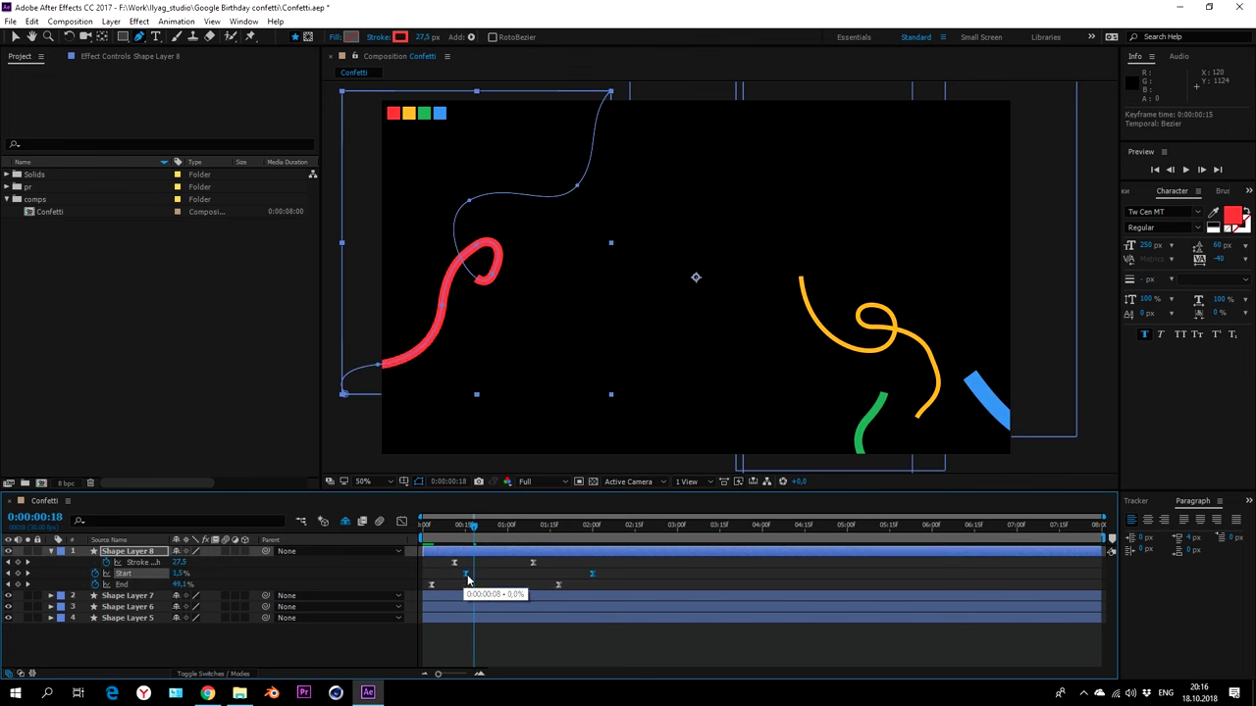
key(space)
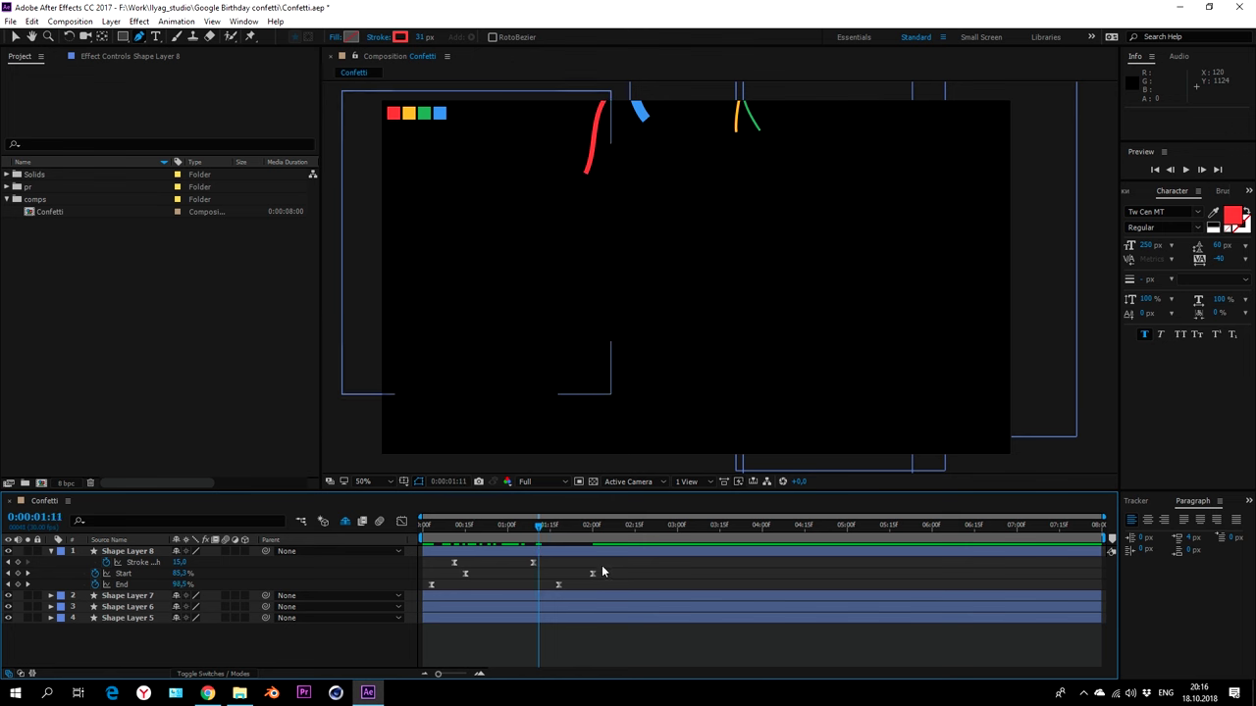
drag(592, 573, 580, 573)
key(space)
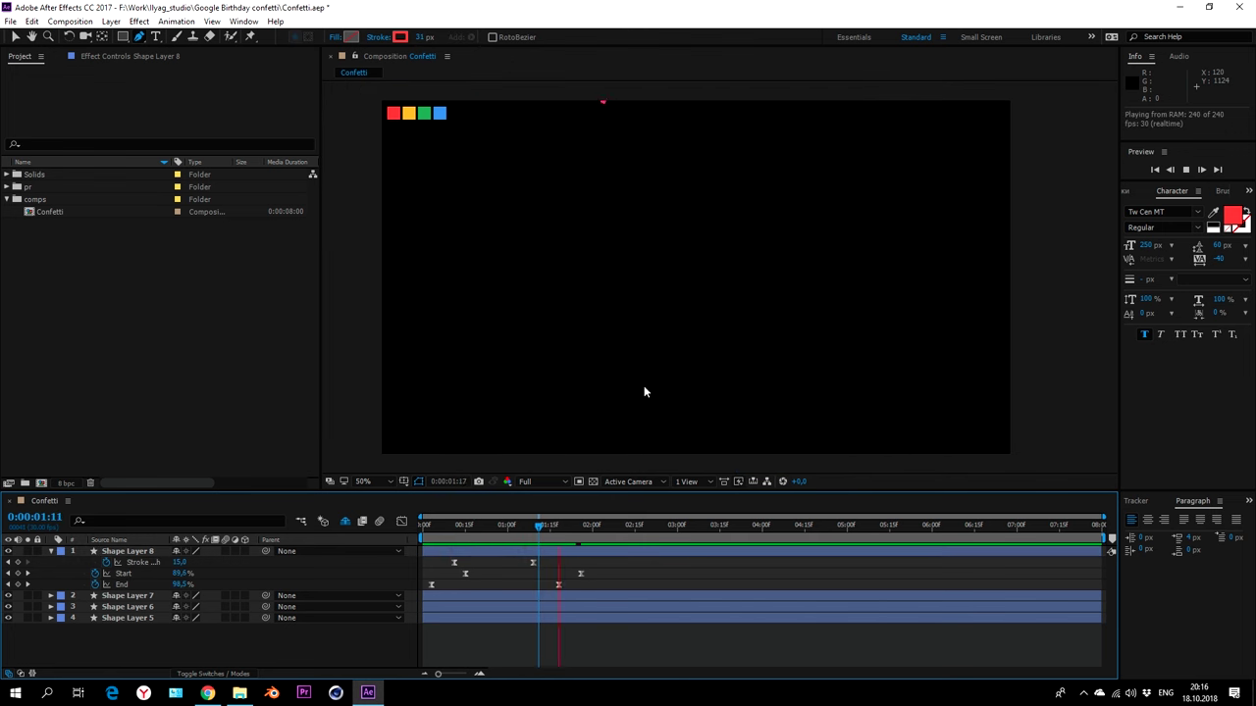
key(space)
- Collapse Shape Layer 8 and scrub through the animation to review the confetti
key(comma)
key(comma)
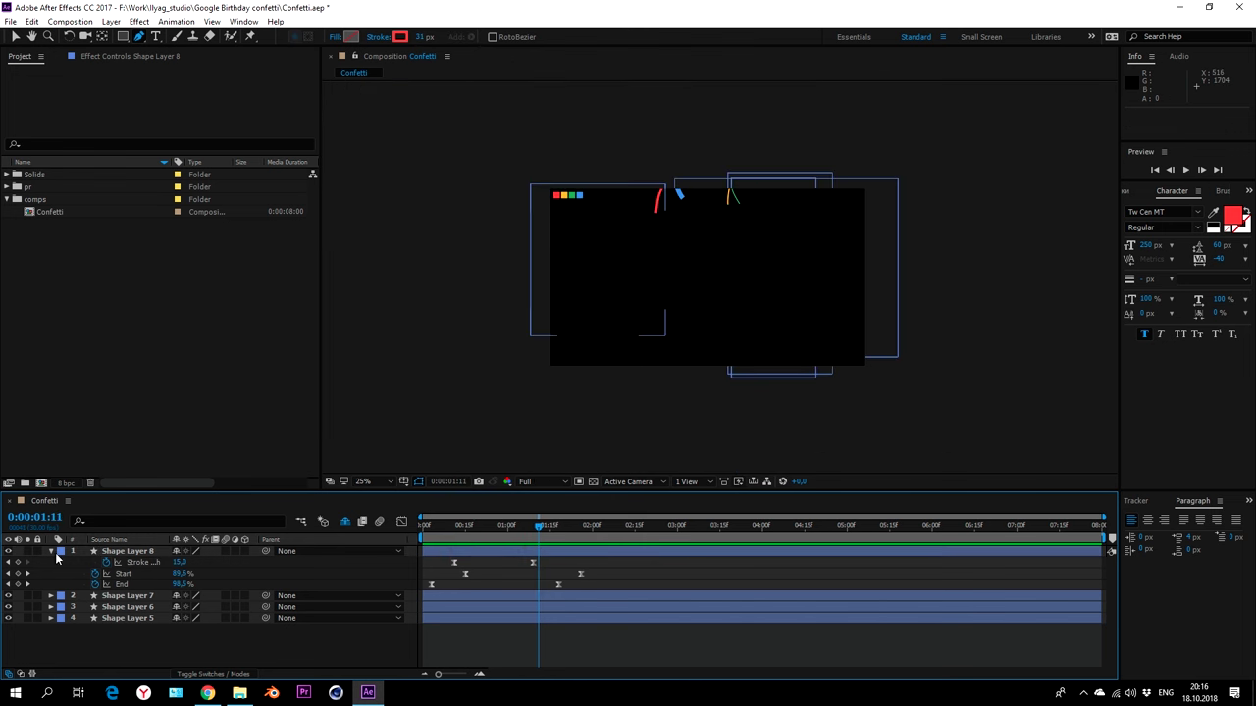
click(51, 552)
click(471, 525)
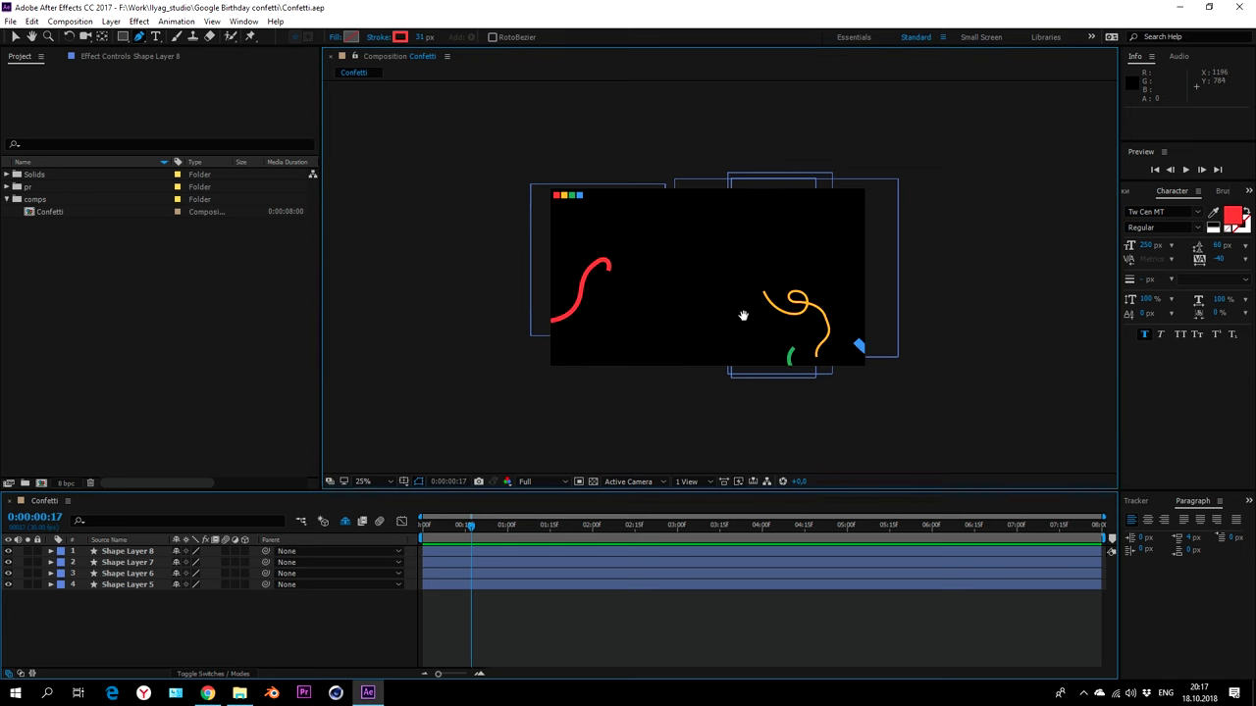
scroll(743, 315, up, 2)
drag(472, 525, 462, 526)
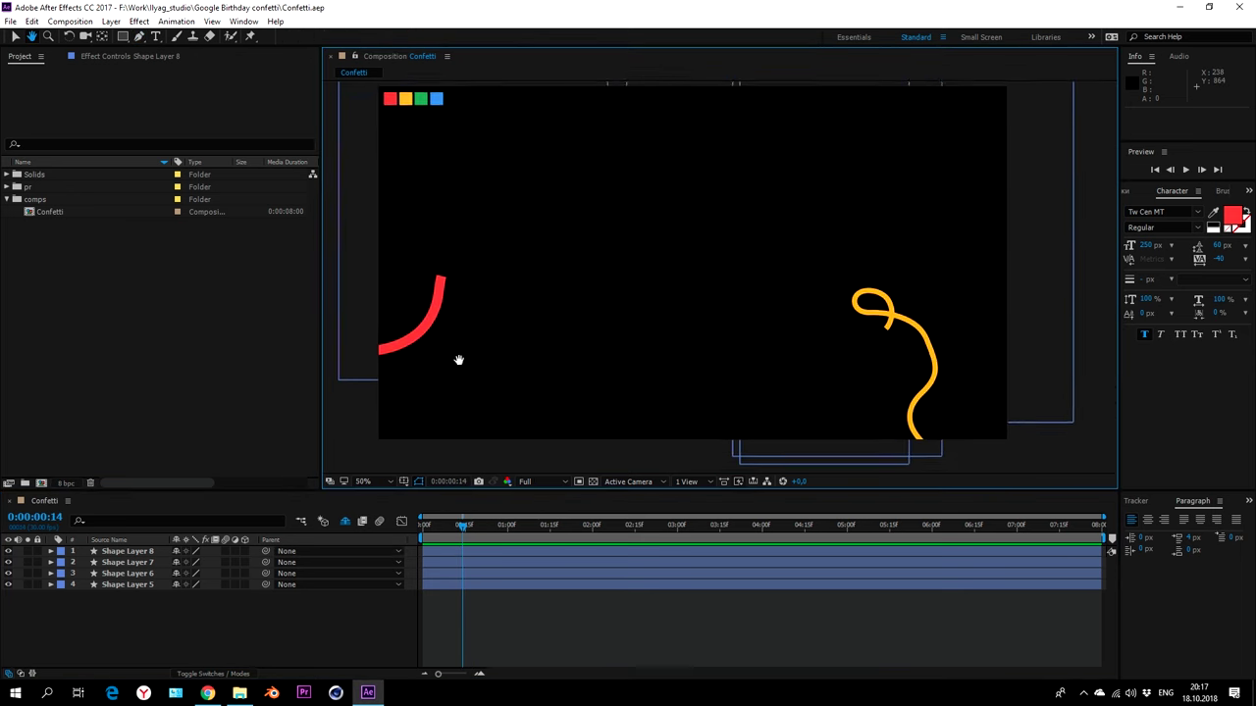
drag(436, 382, 462, 347)
- Pen-draw a wavy Bezier path from the comp's bottom-left up past the top edge, shaping its curve handles
click(347, 428)
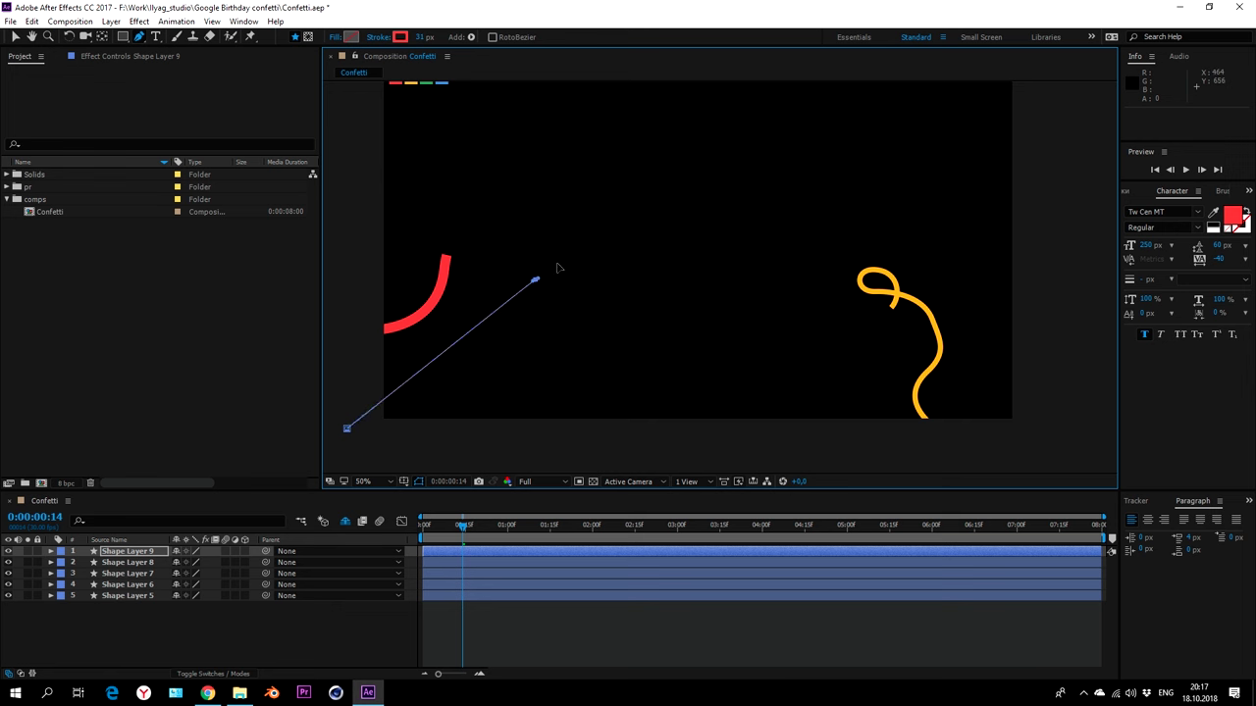
drag(592, 175, 649, 177)
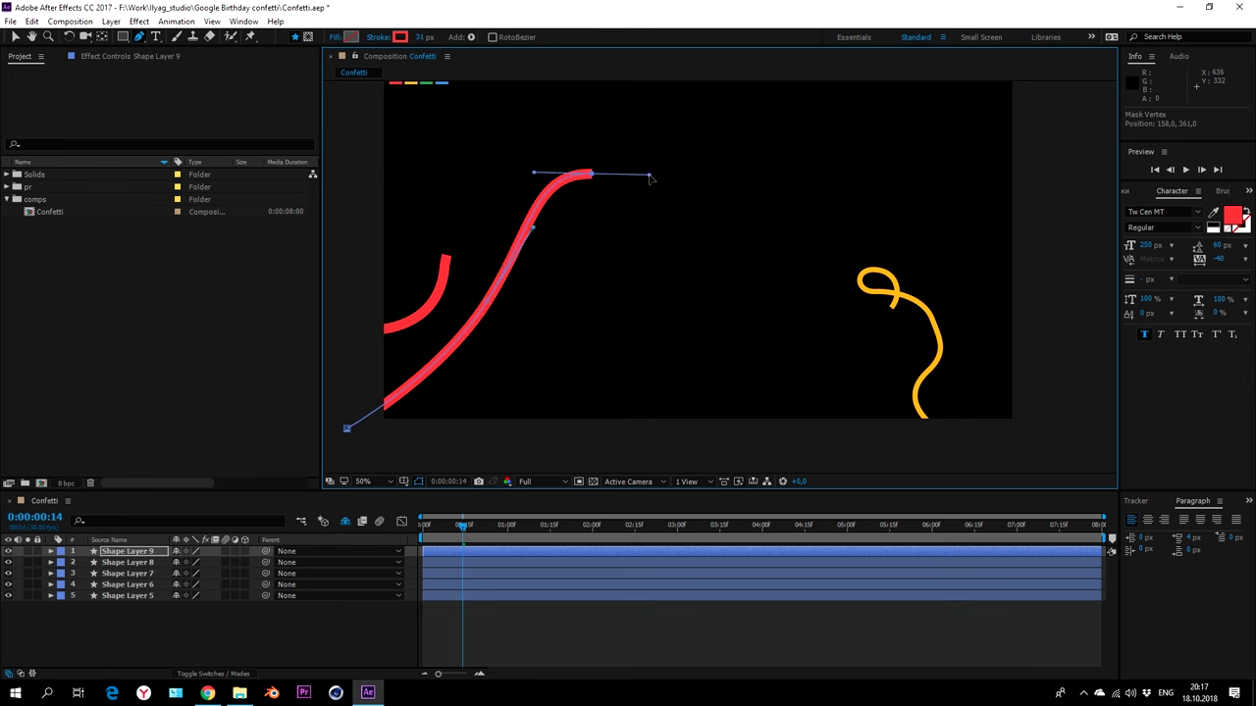
drag(697, 130, 654, 202)
click(632, 144)
mouse_move(588, 264)
mouse_down()
mouse_move(557, 325)
mouse_move(586, 288)
mouse_up()
drag(462, 323, 438, 325)
mouse_move(491, 359)
mouse_down()
mouse_move(461, 384)
mouse_move(459, 431)
mouse_move(516, 363)
mouse_move(560, 336)
mouse_up()
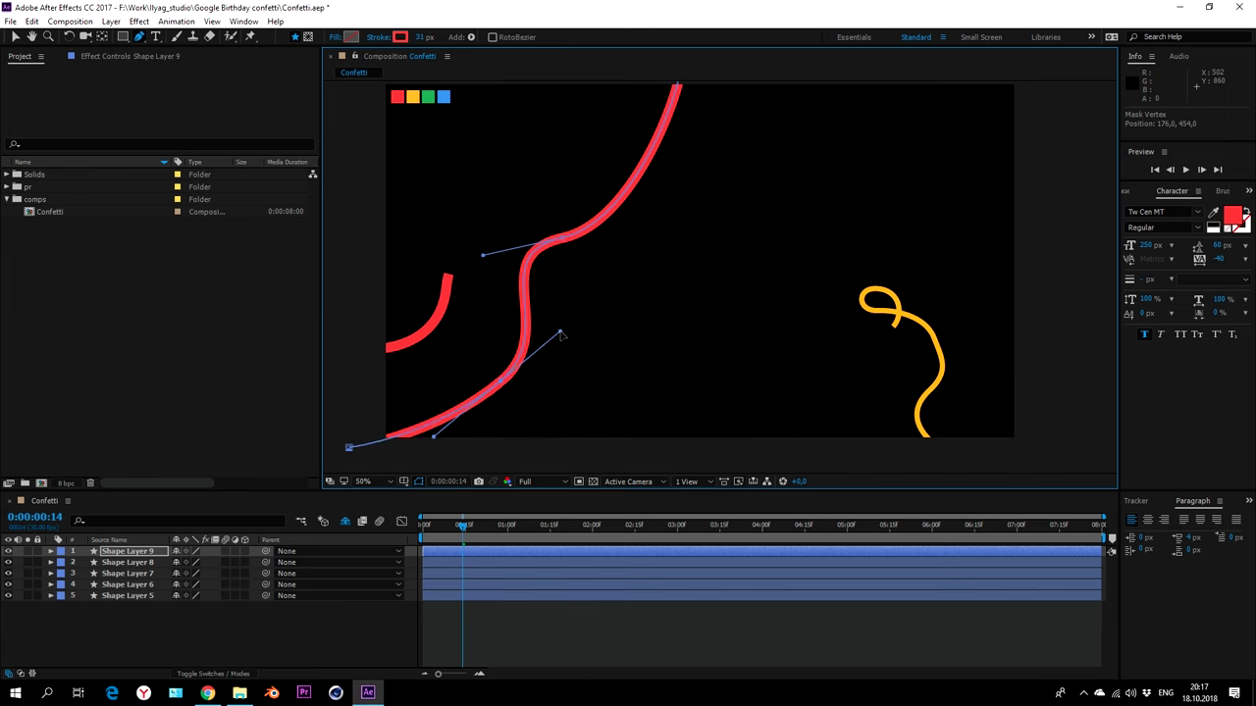
drag(630, 255, 603, 314)
mouse_move(676, 104)
mouse_down()
mouse_move(622, 122)
mouse_move(726, 132)
mouse_move(586, 110)
mouse_up()
mouse_move(538, 299)
mouse_down()
mouse_move(608, 285)
mouse_move(600, 266)
mouse_up()
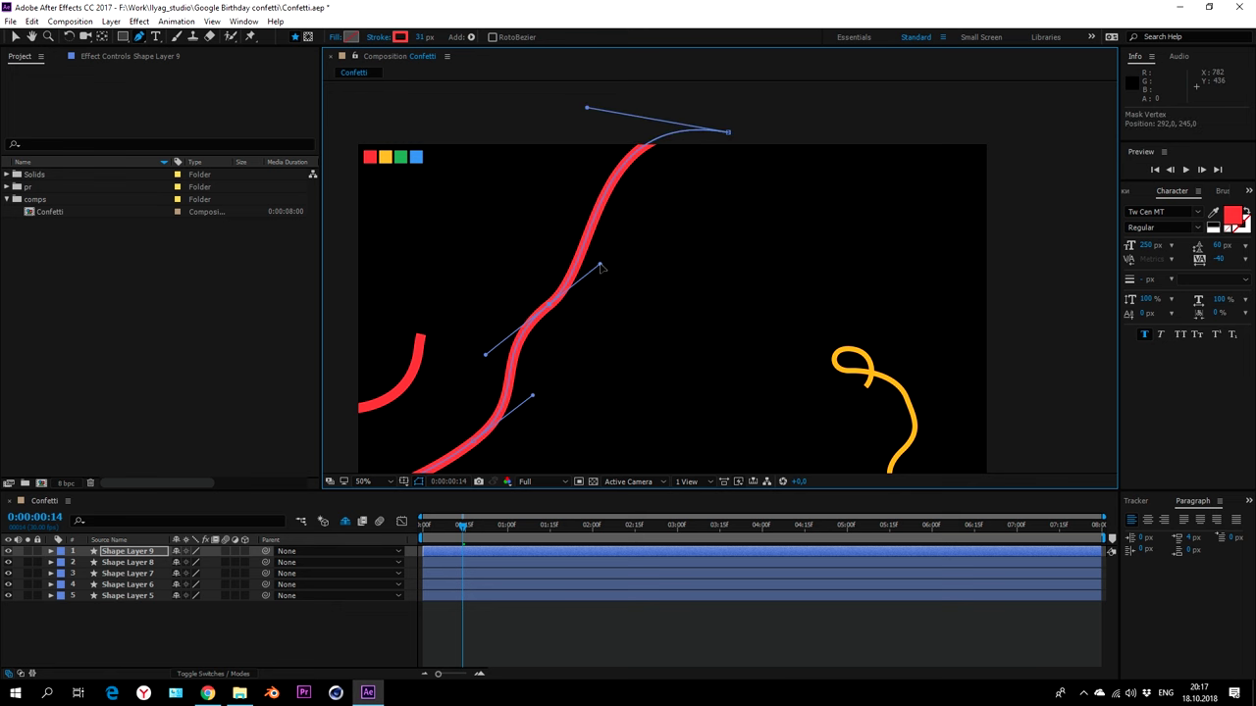
click(520, 591)
mouse_move(629, 307)
mouse_down()
mouse_move(714, 250)
mouse_move(715, 266)
mouse_up()
- Make Shape Layer 9's stroke the sampled blue at 70 px width
click(132, 551)
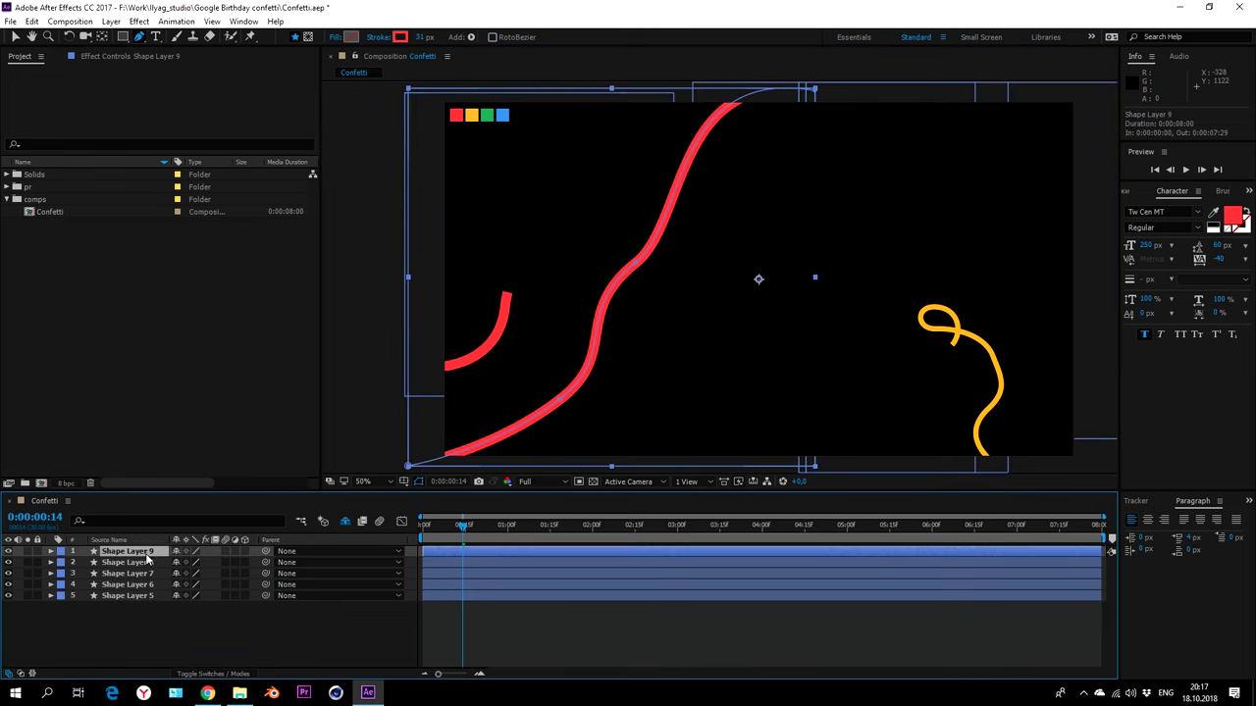
click(400, 36)
click(1222, 390)
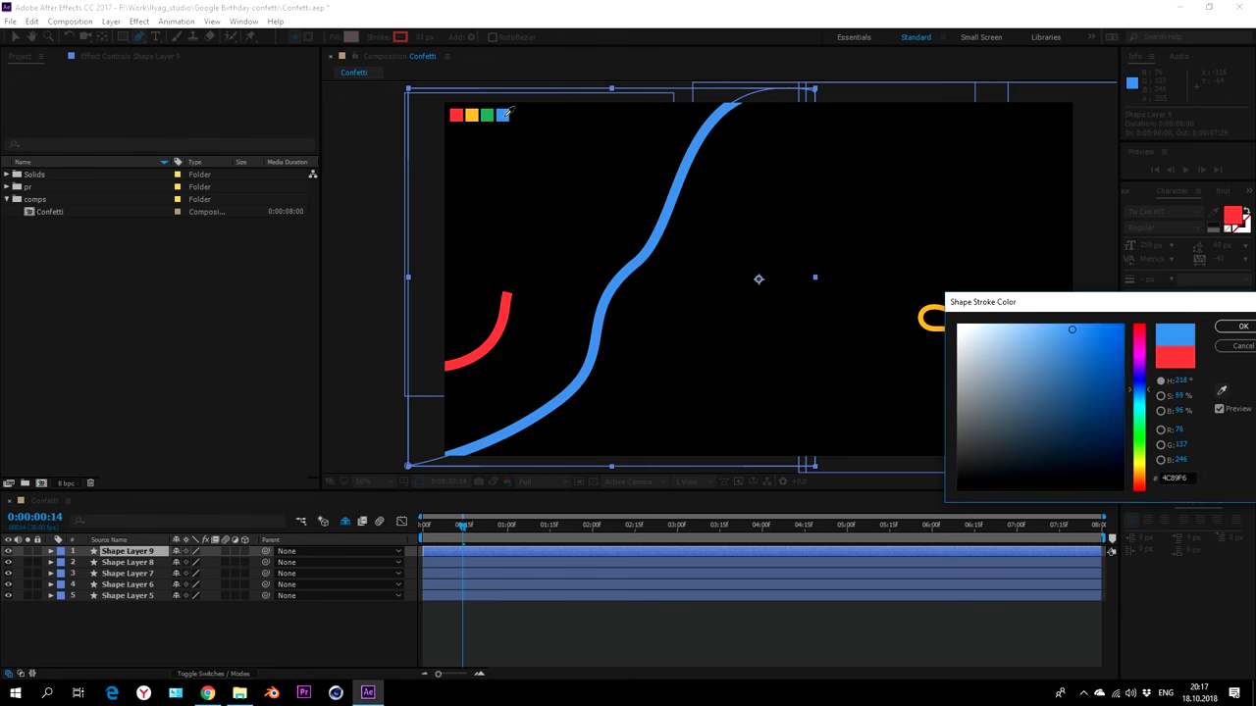
click(1242, 327)
click(422, 36)
text(70)
key(Return)
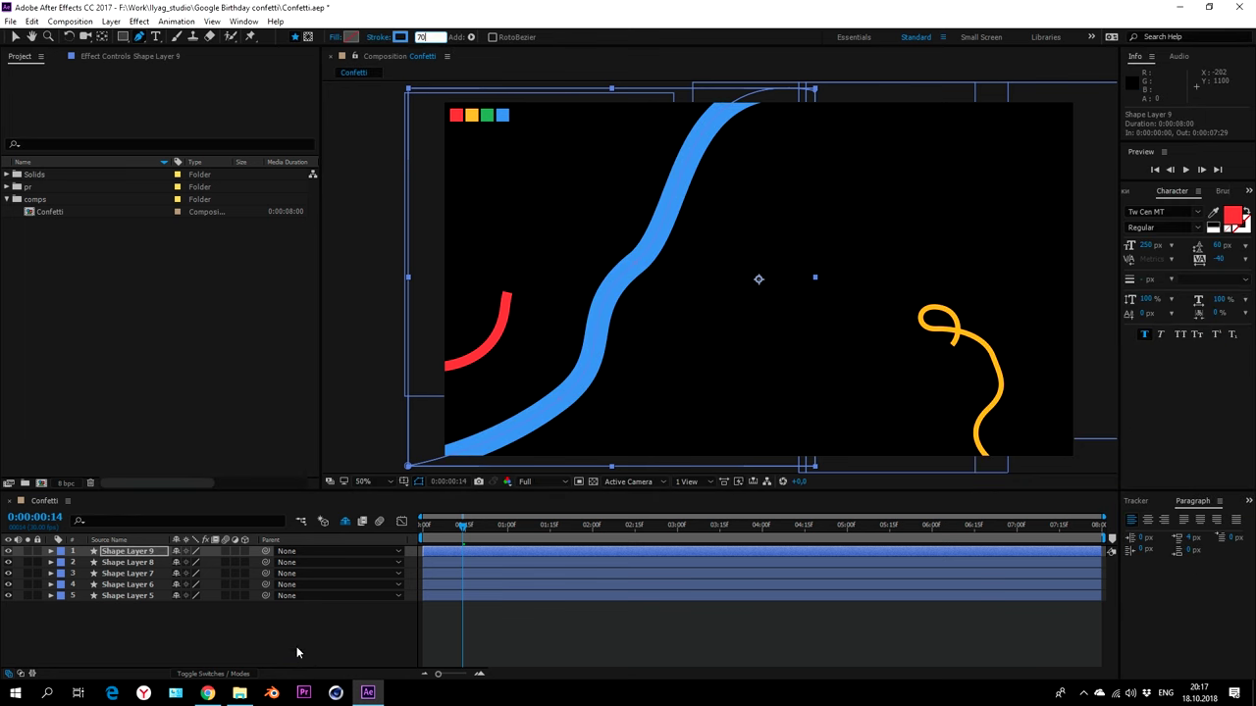
click(298, 652)
- Copy the red stroke's trim keyframes from Shape Layer 8
click(128, 554)
click(96, 562)
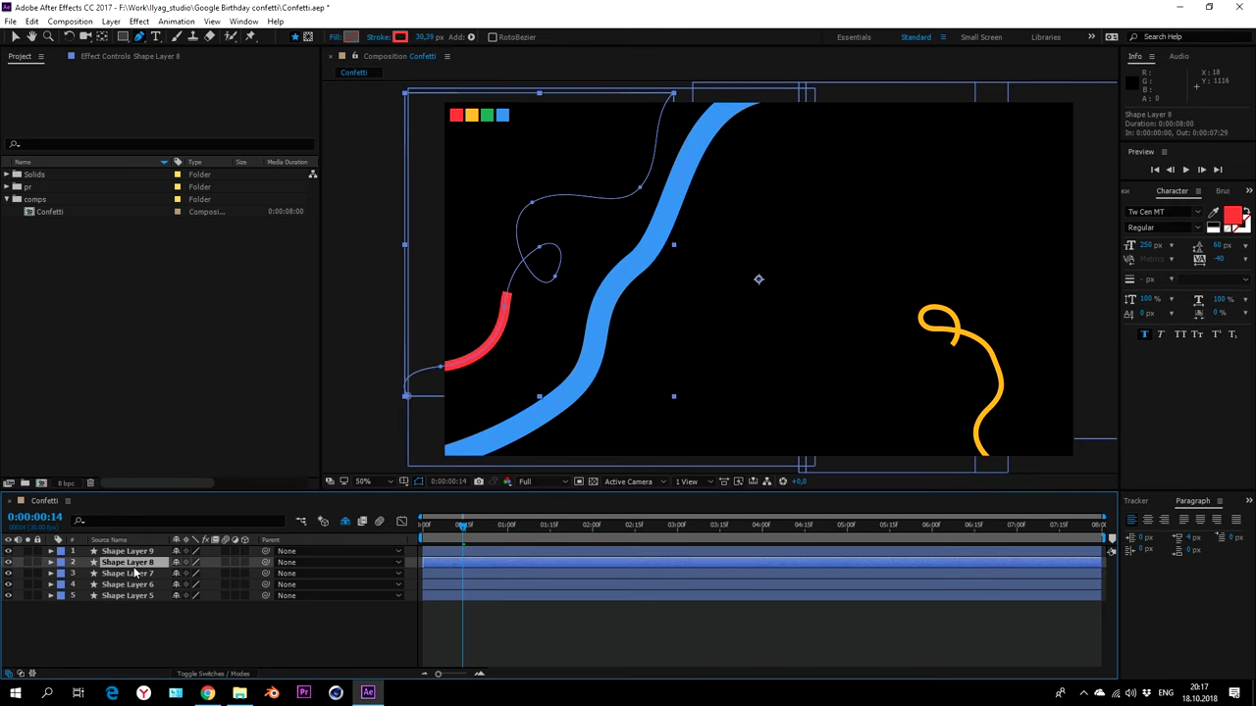
key(u)
click(131, 585)
key(ctrl+c)
- Paste the trim keyframes into Shape Layer 9 and move its second Start and End keyframes earlier
click(136, 553)
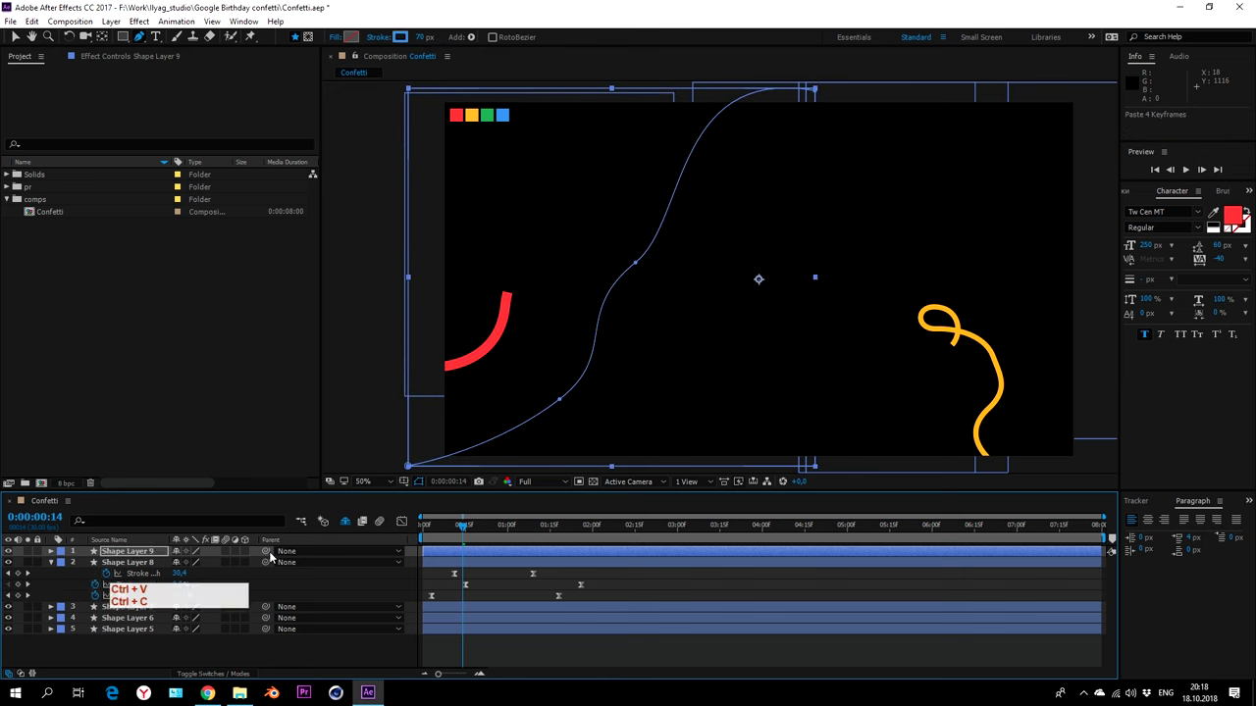
key(ctrl+v)
mouse_move(464, 527)
mouse_down()
mouse_move(581, 558)
mouse_move(475, 570)
mouse_up()
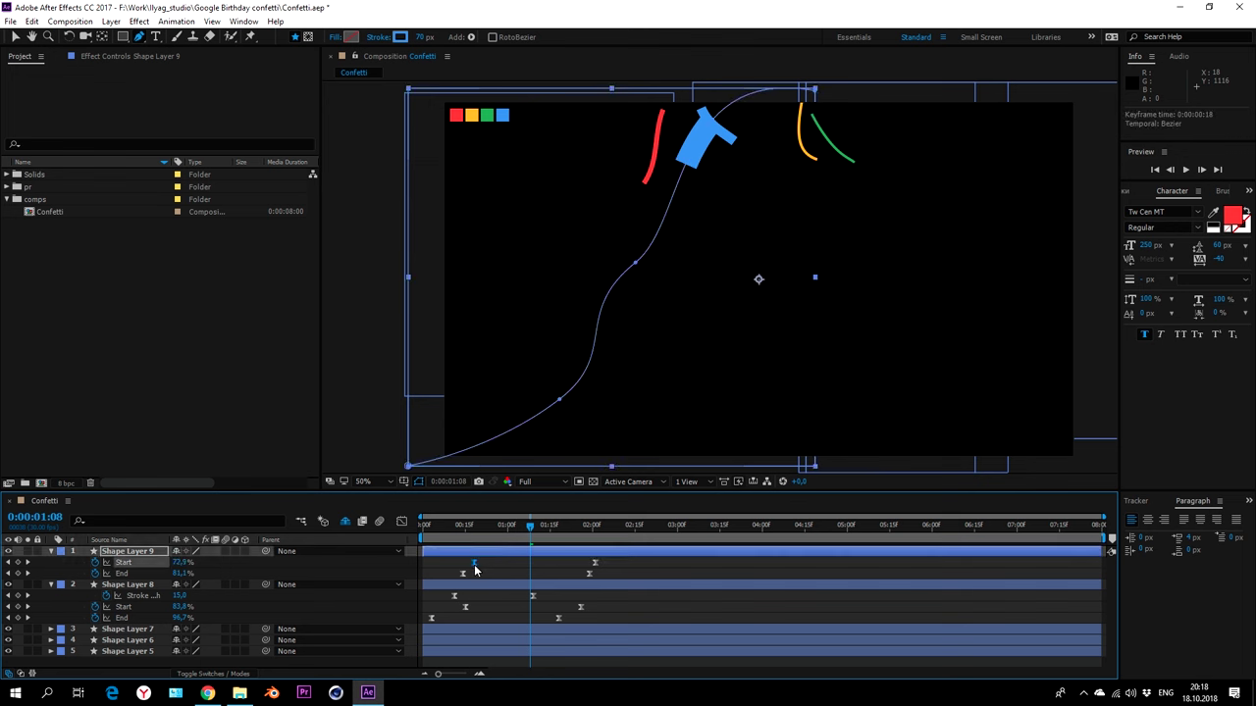
mouse_move(608, 557)
mouse_down()
mouse_move(579, 589)
mouse_move(580, 562)
mouse_move(468, 570)
mouse_move(526, 547)
mouse_up()
key(space)
click(488, 530)
click(255, 554)
click(51, 552)
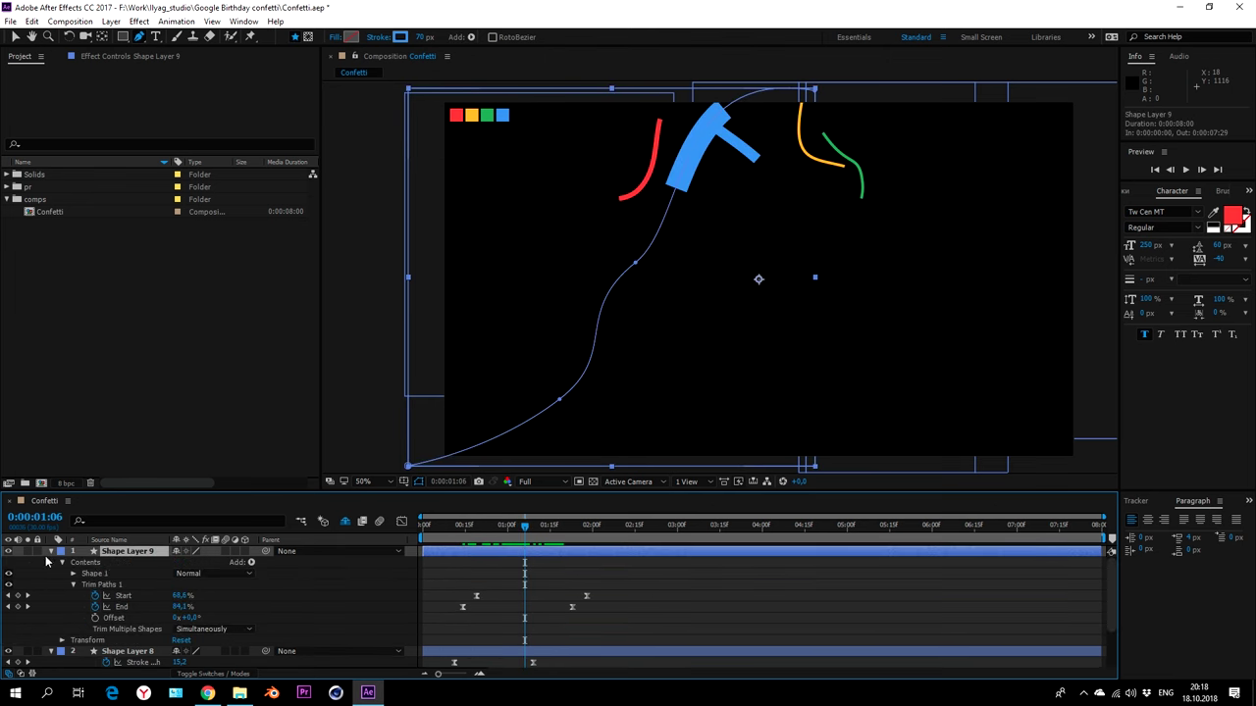
- Keyframe Shape Layer 9's stroke width to 40 px at 1:06 with Easy Ease
key(u)
key(u)
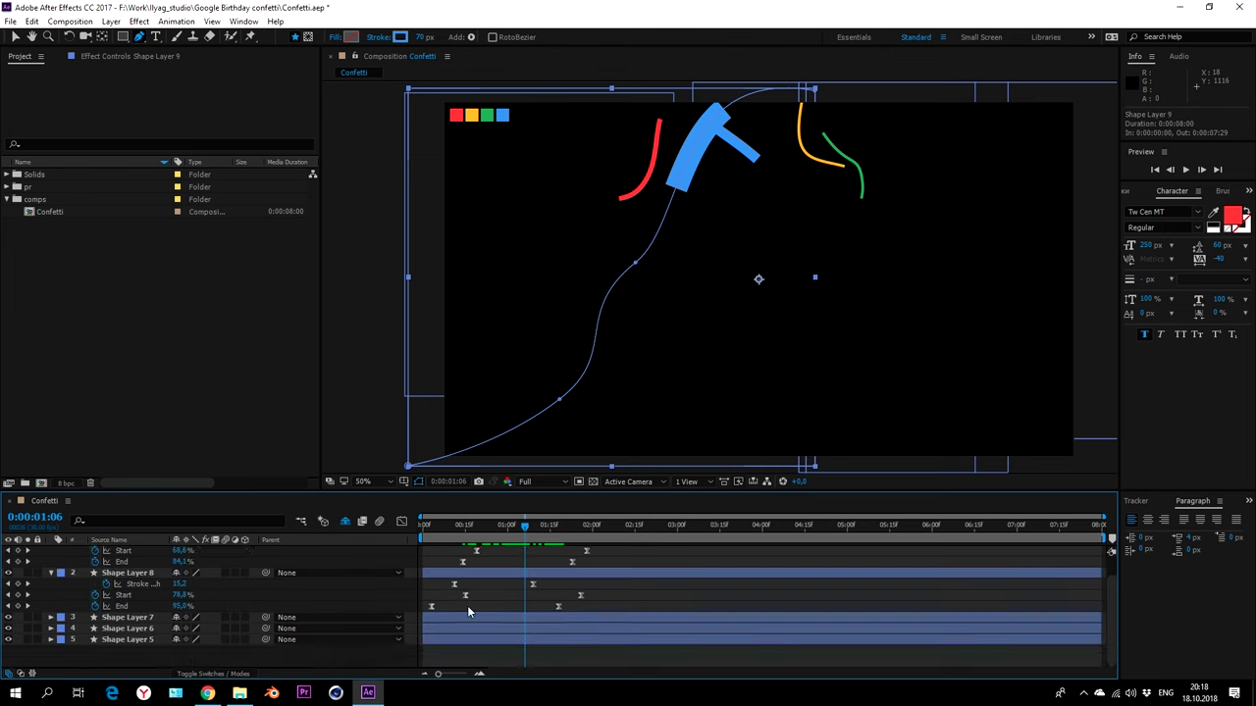
click(527, 566)
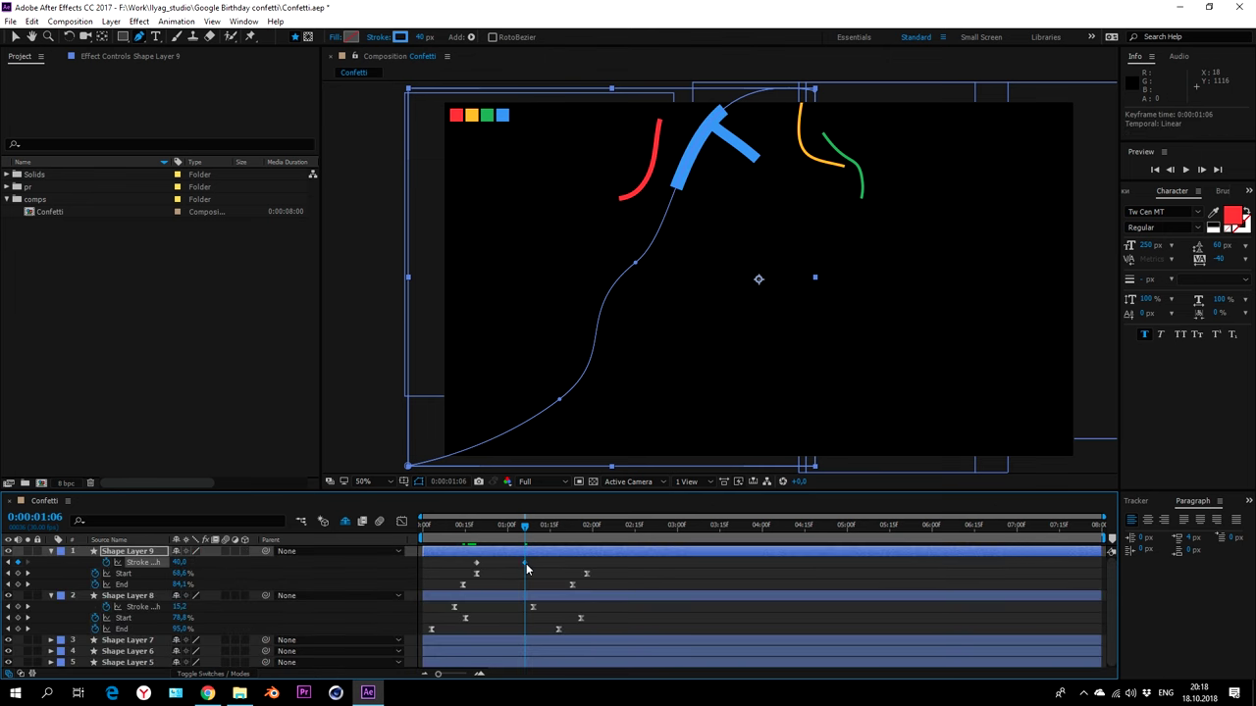
drag(541, 568, 466, 557)
key(F9)
key(shift+F3)
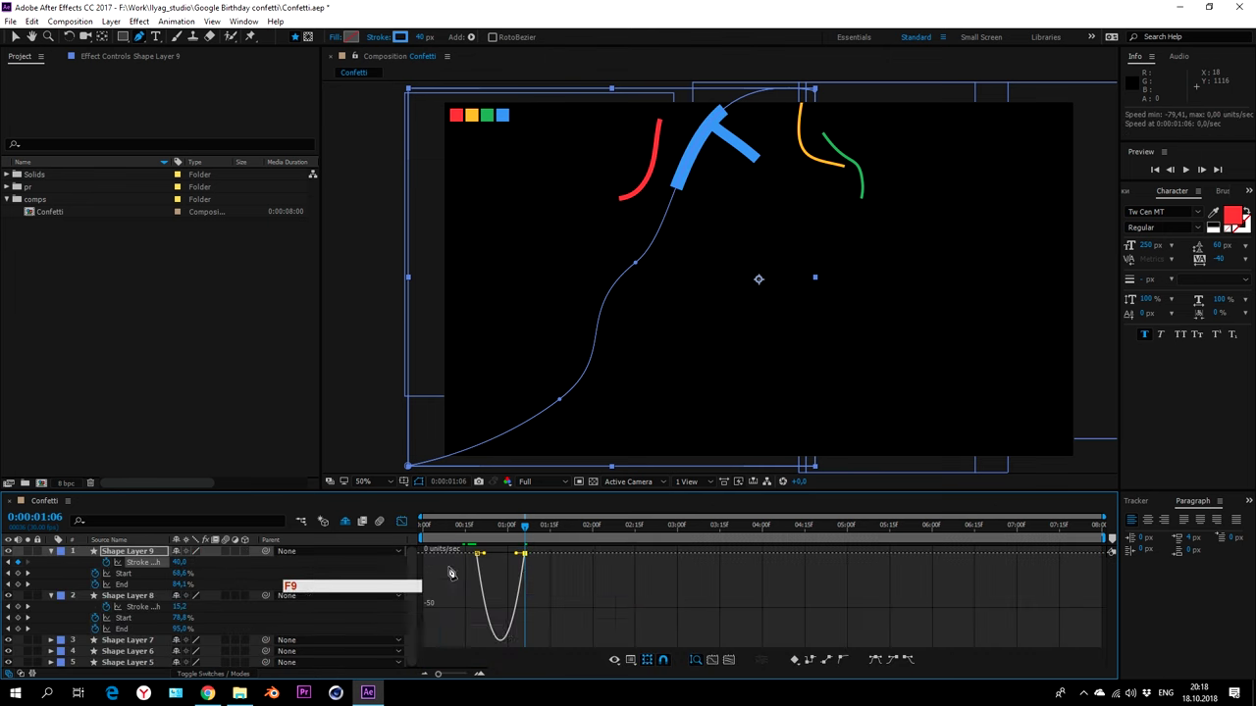
key(shift+F3)
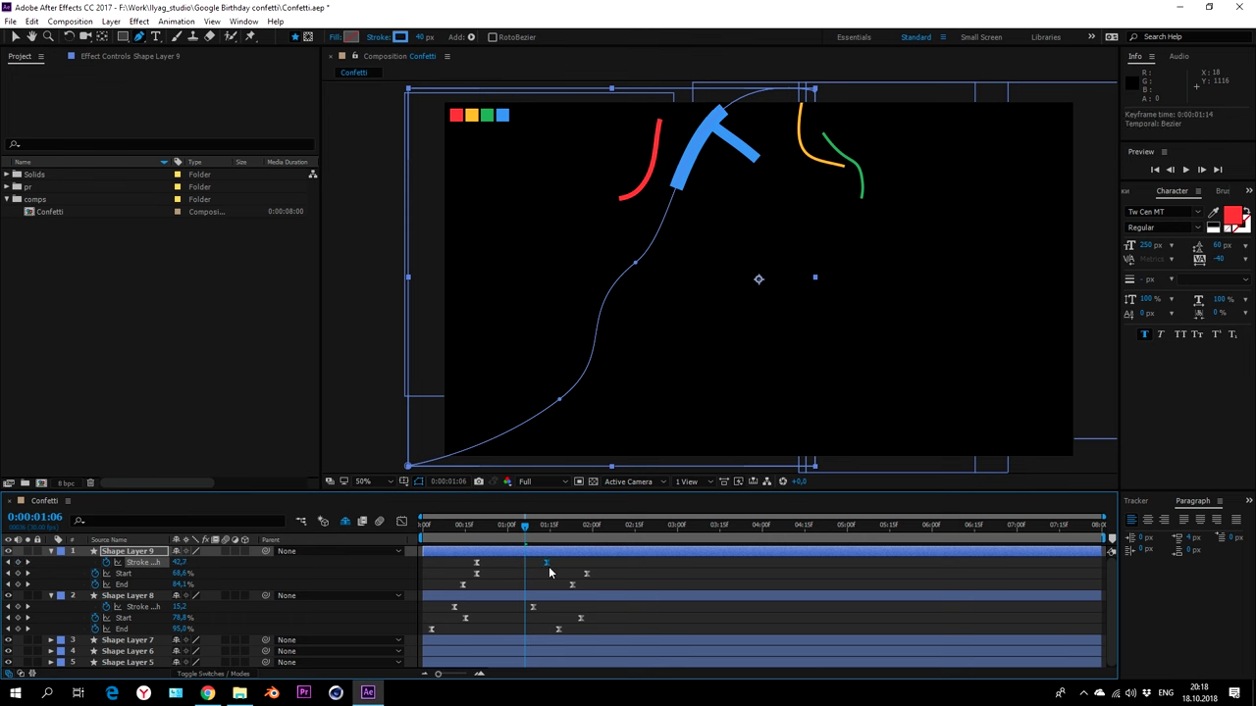
click(638, 559)
key(space)
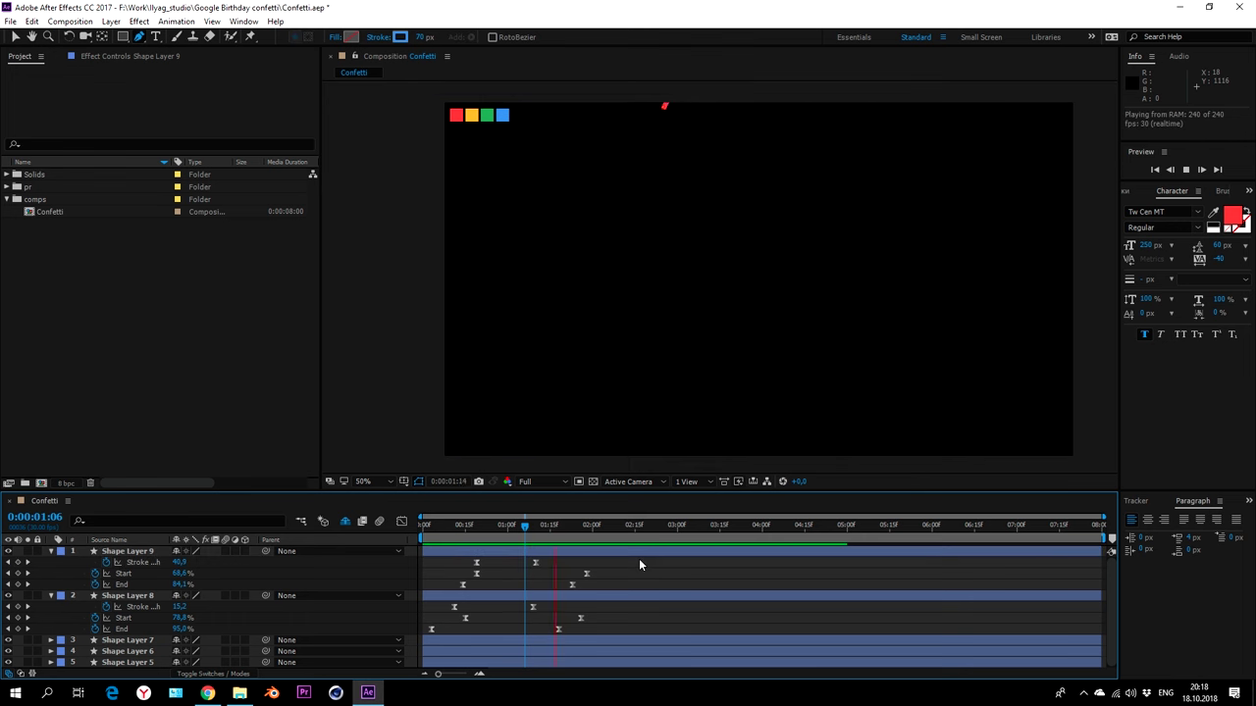
key(space)
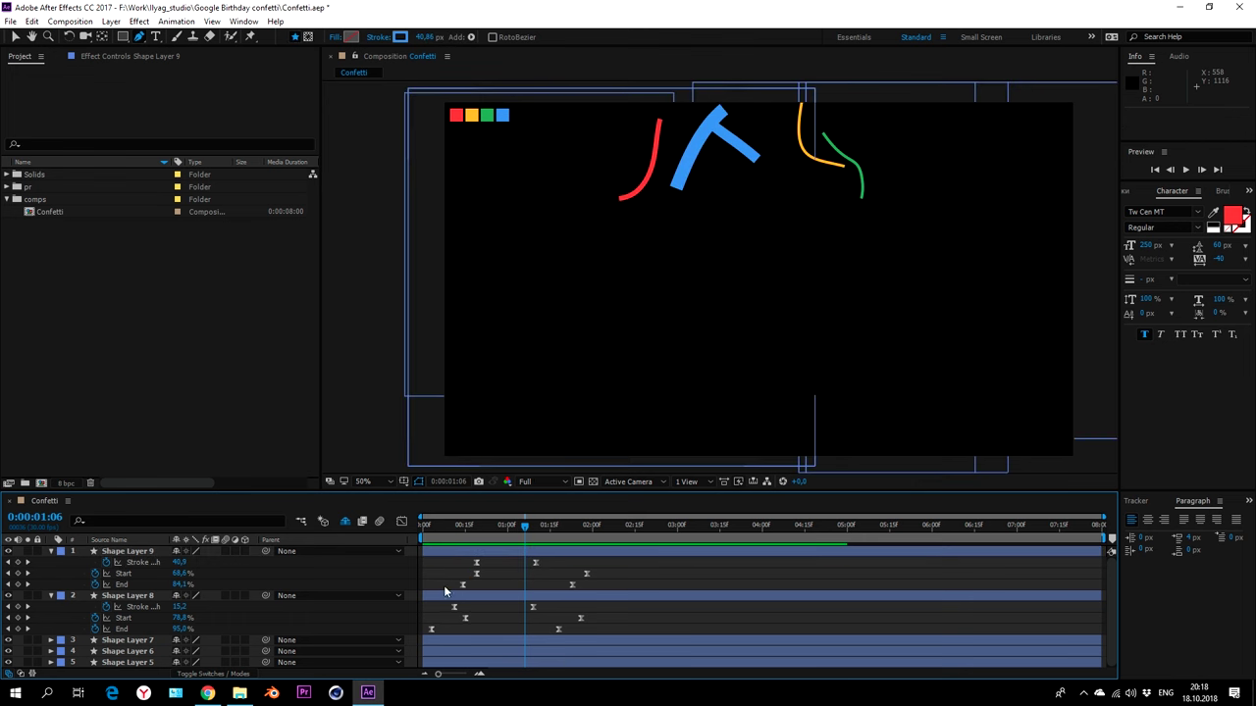
- Preview the animation, collapse the layer properties and save the project
drag(443, 588, 468, 567)
key(space)
scroll(774, 353, down, 2)
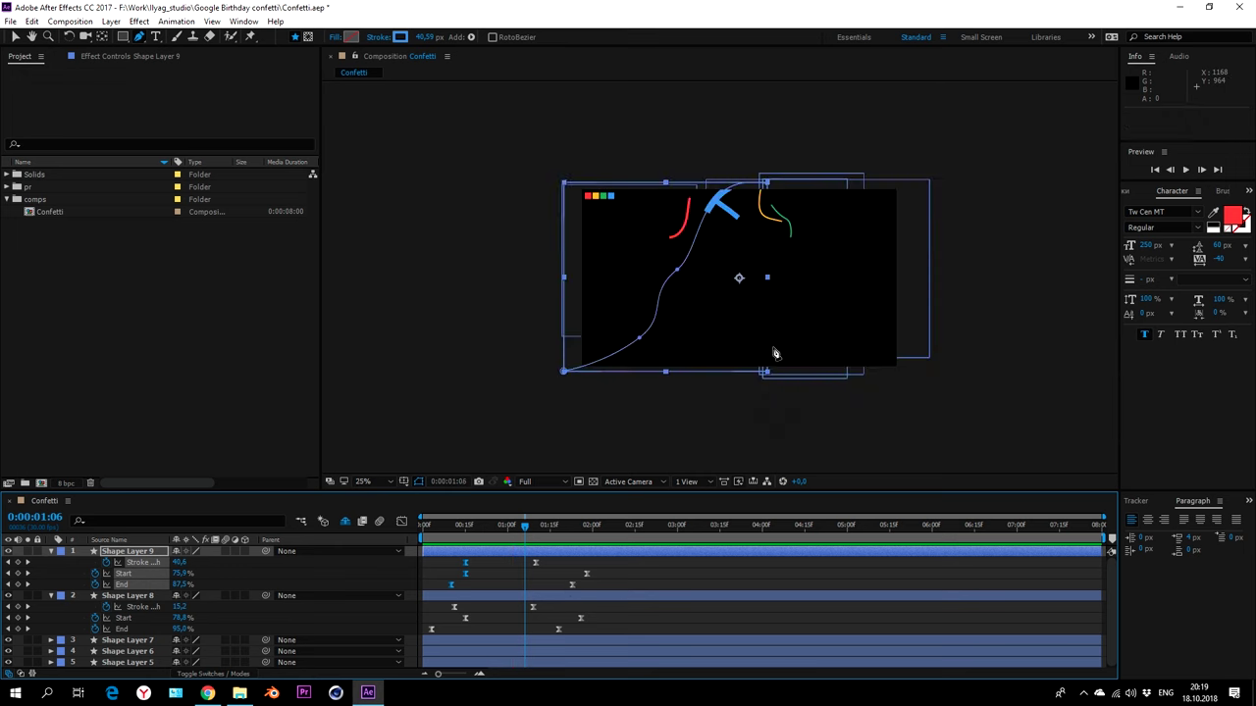
key(space)
key(space)
key(ctrl+a)
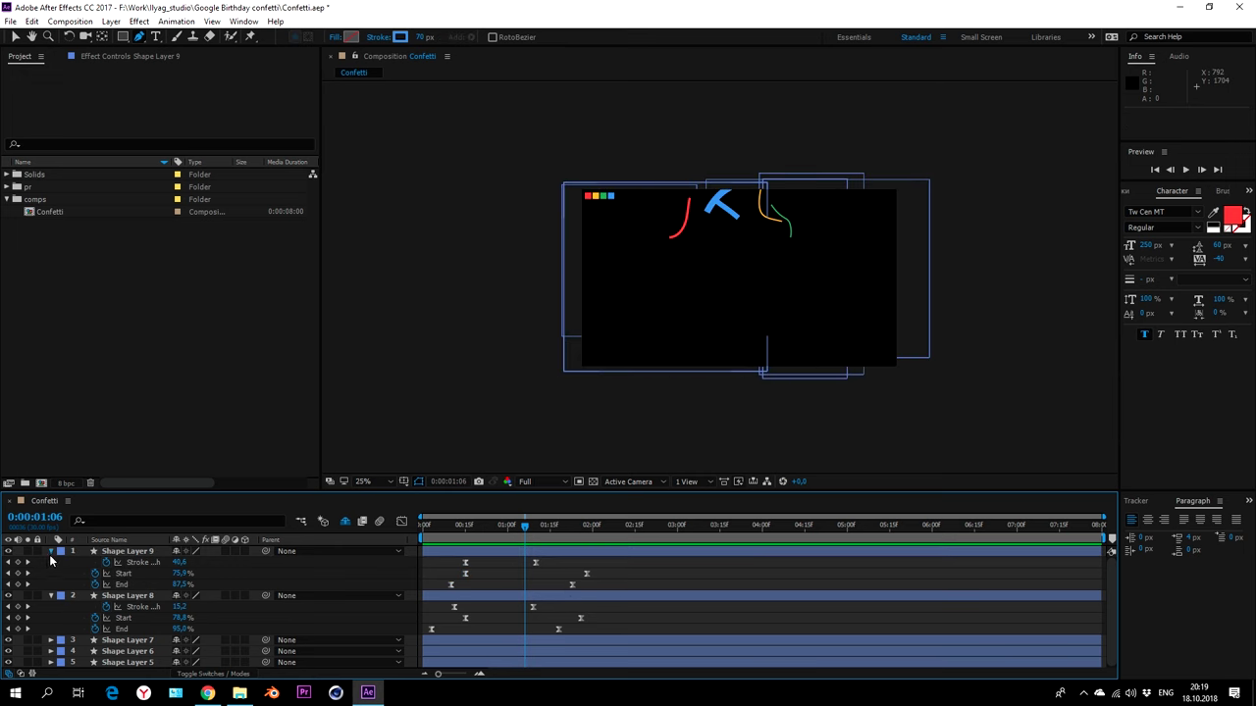
key(u)
key(ctrl+s)
scroll(616, 323, up, 1)
scroll(616, 323, up, 1)
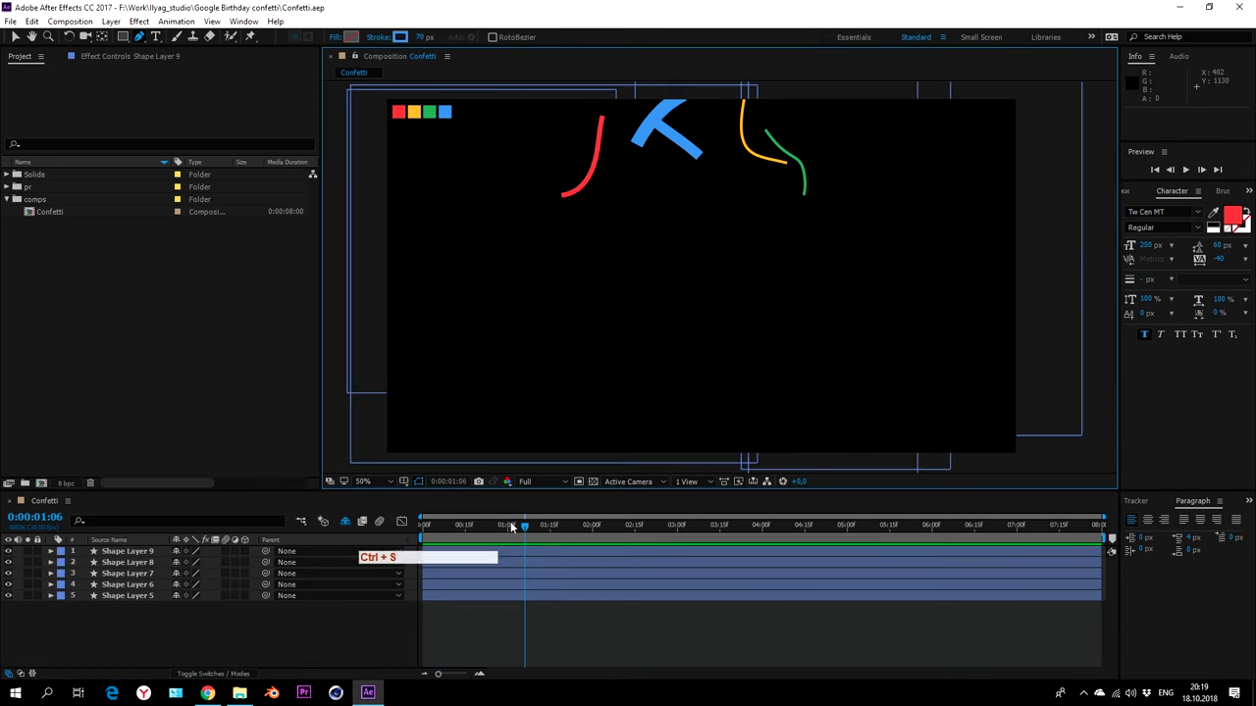
click(477, 530)
- Set the new stroke's width to 20 px
mouse_move(479, 457)
mouse_down()
mouse_move(486, 418)
mouse_move(583, 315)
mouse_up()
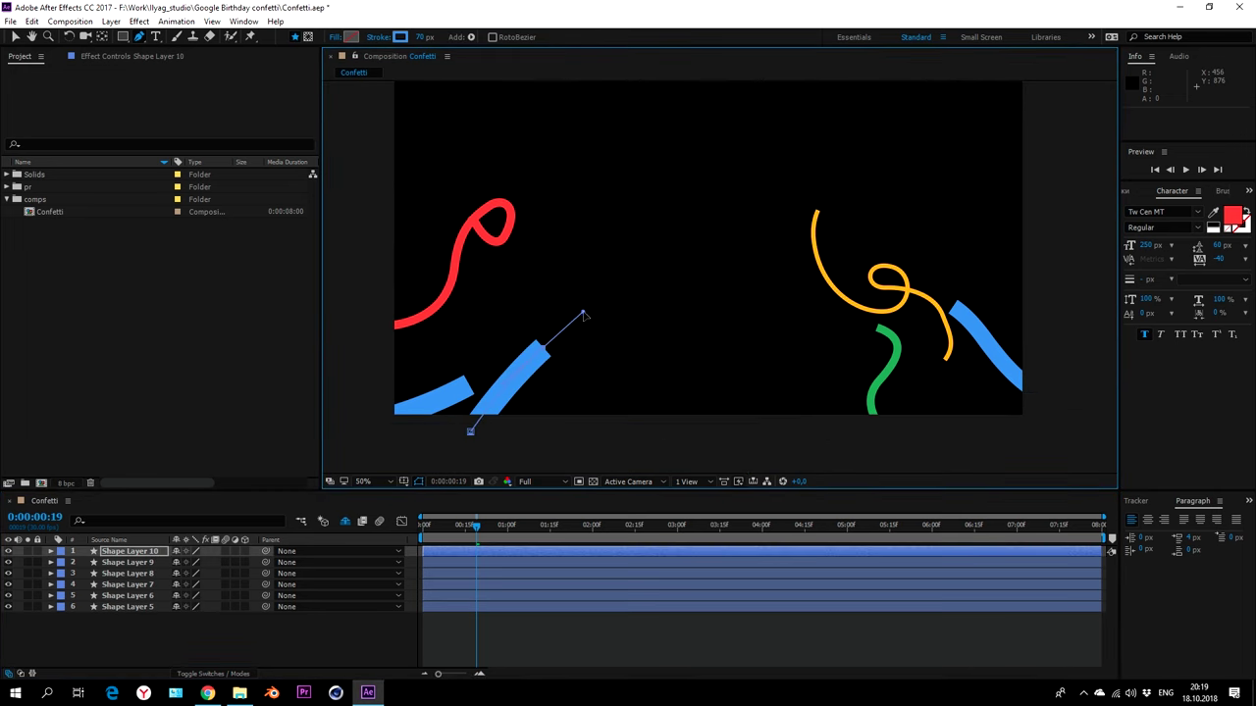
click(423, 37)
text(20)
key(Return)
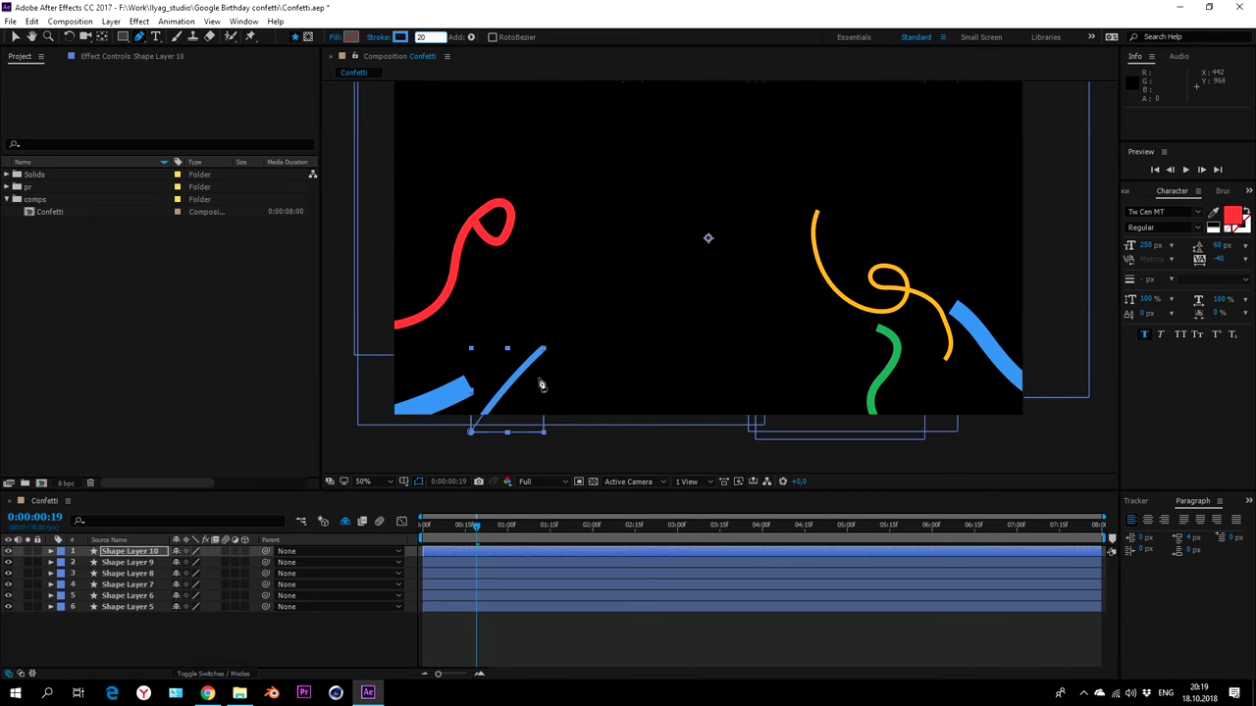
- Add a point to the blue path and pull its top end above the frame
click(536, 378)
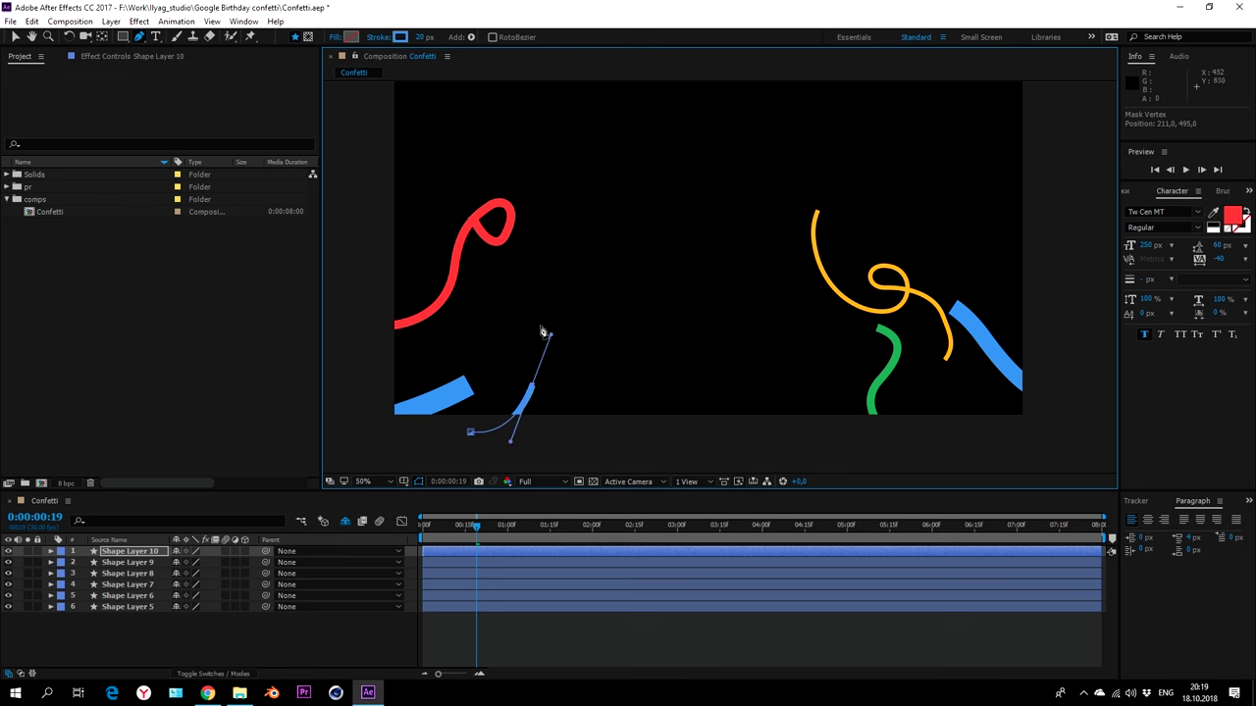
drag(546, 295, 501, 330)
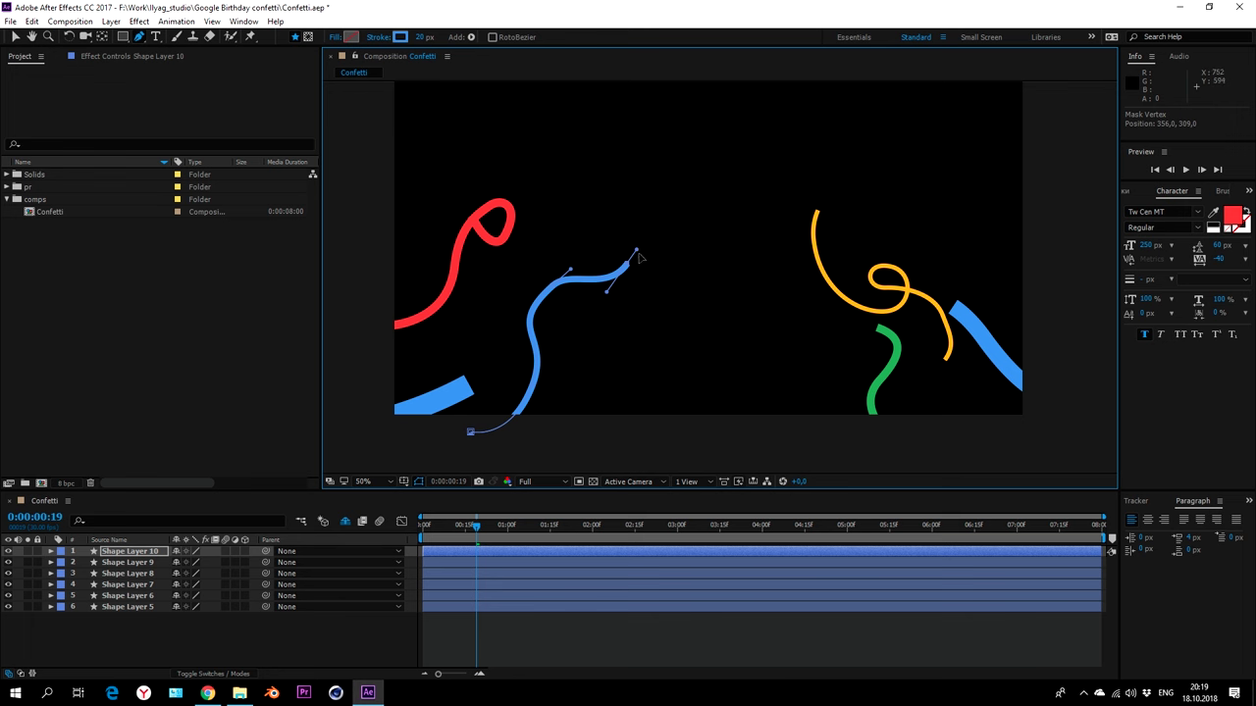
drag(659, 150, 633, 106)
scroll(723, 157, up, 1)
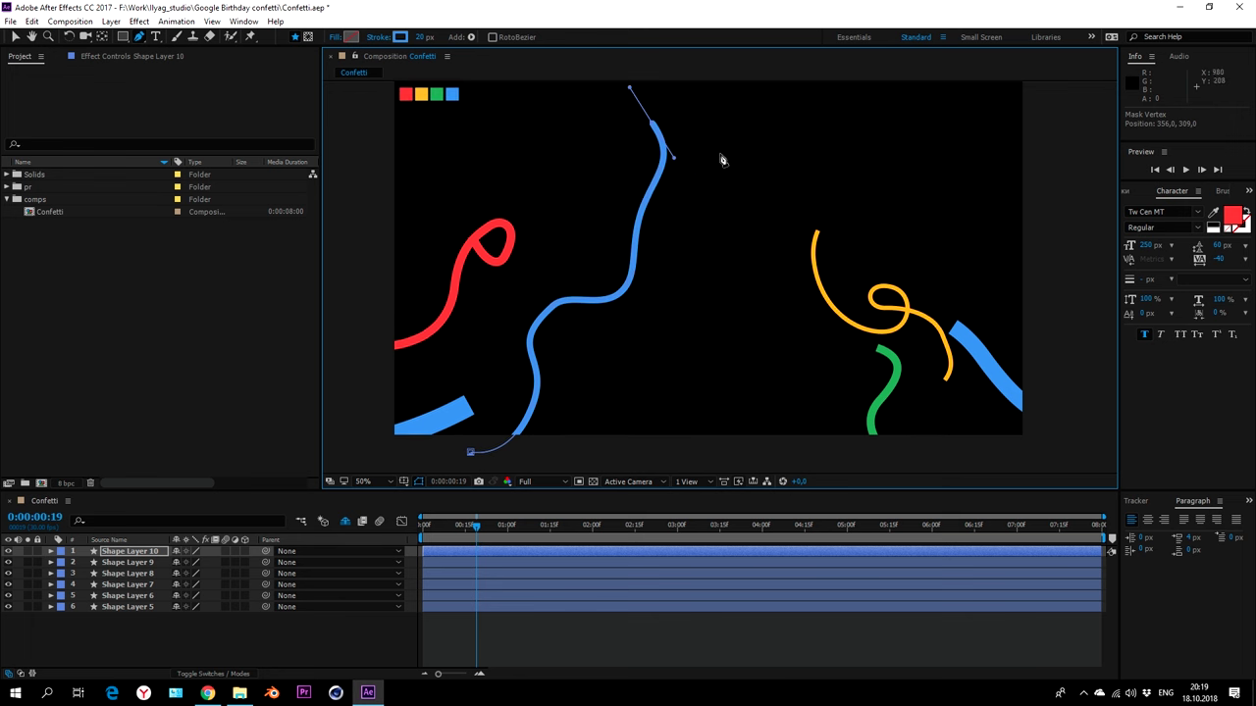
scroll(714, 218, up, 4)
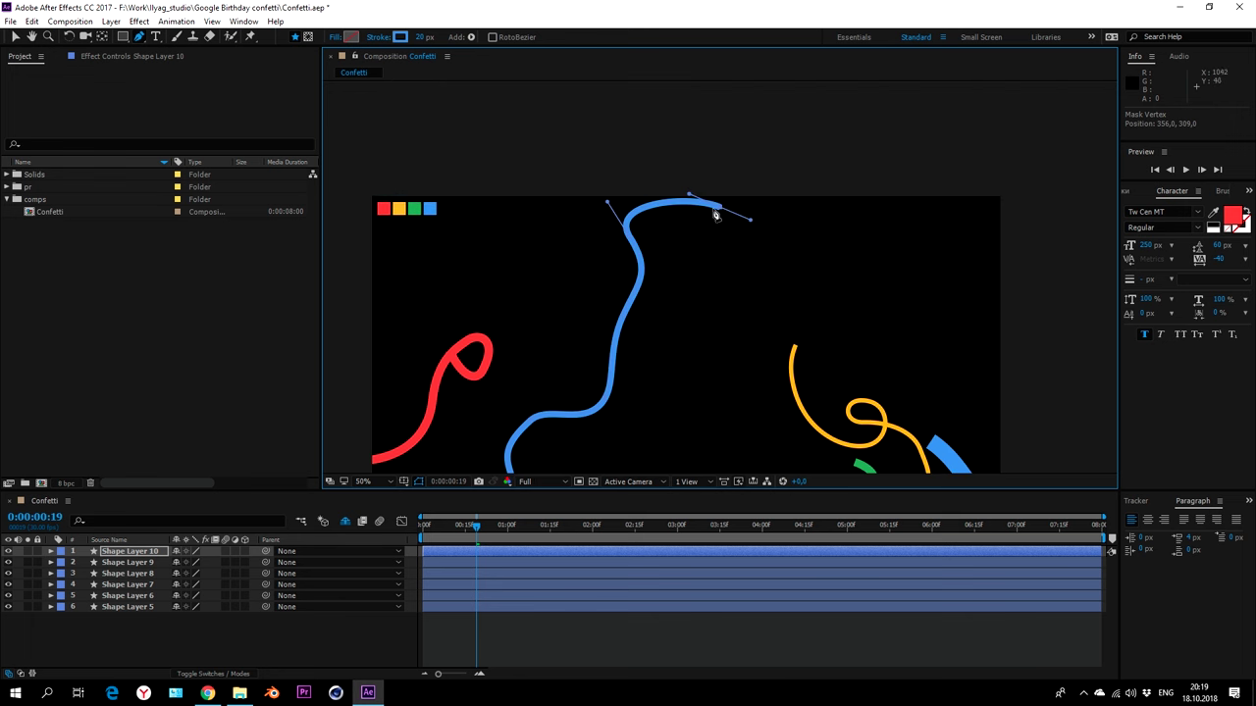
scroll(612, 203, down, 4)
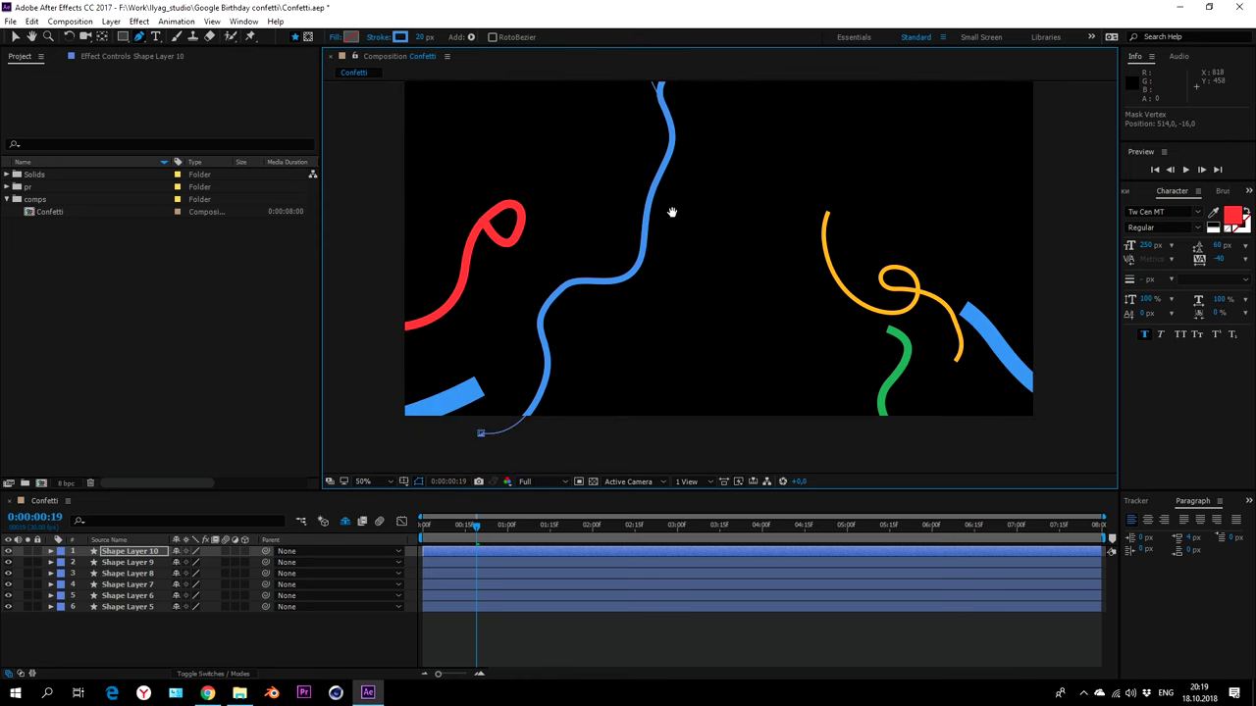
- Make Shape Layer 10's stroke the sampled yellow swatch colour
click(401, 37)
click(1221, 391)
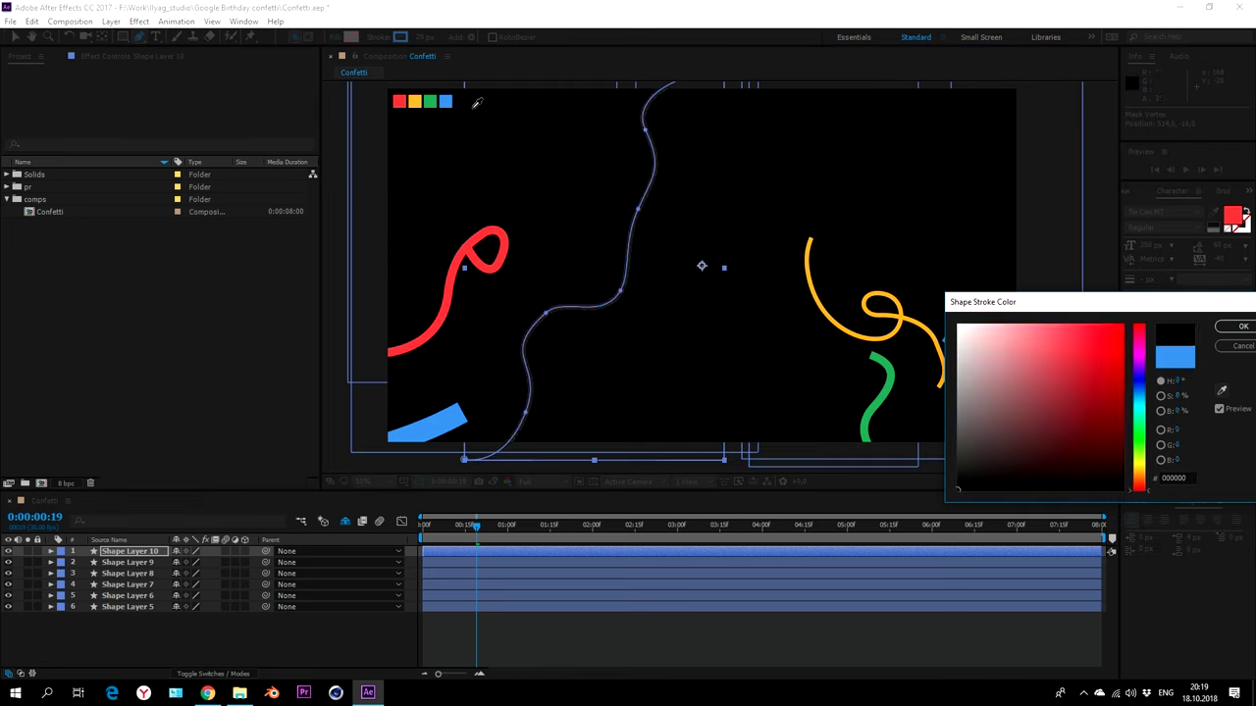
click(415, 102)
click(1238, 326)
- Copy Shape Layer 9's Start and End keyframes and paste them onto Shape Layer 10
scroll(662, 385, down, 1)
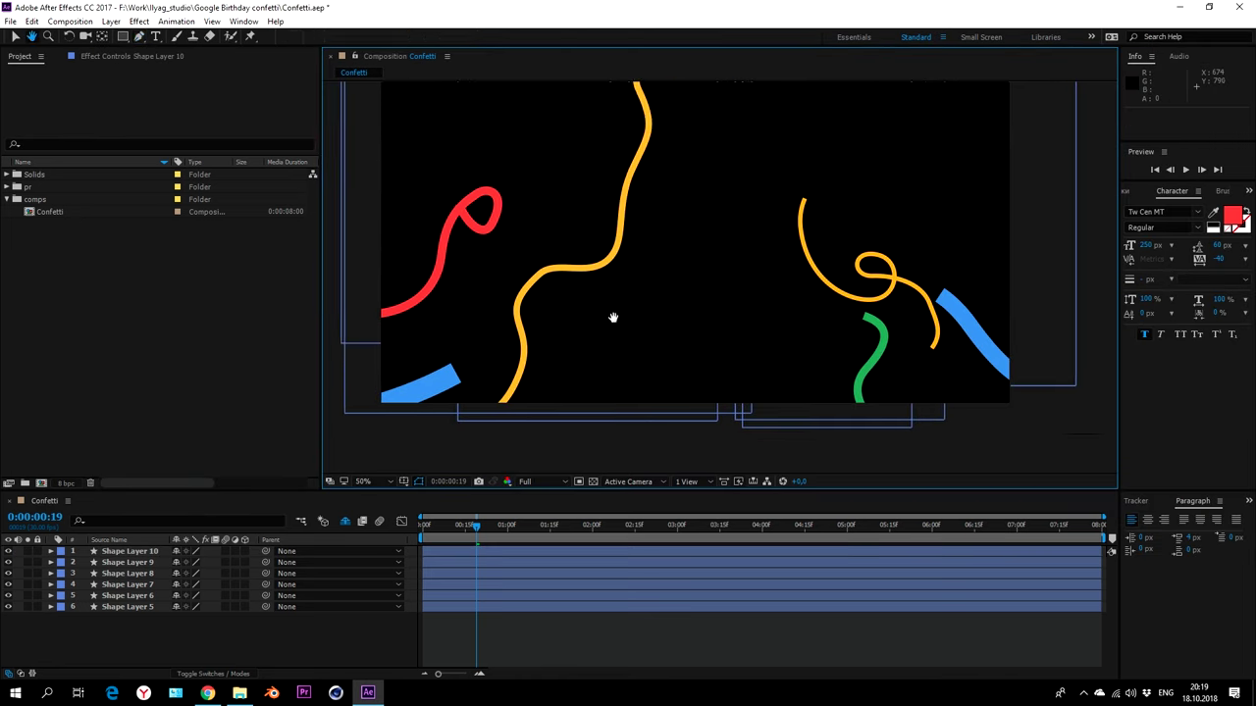
click(115, 563)
key(u)
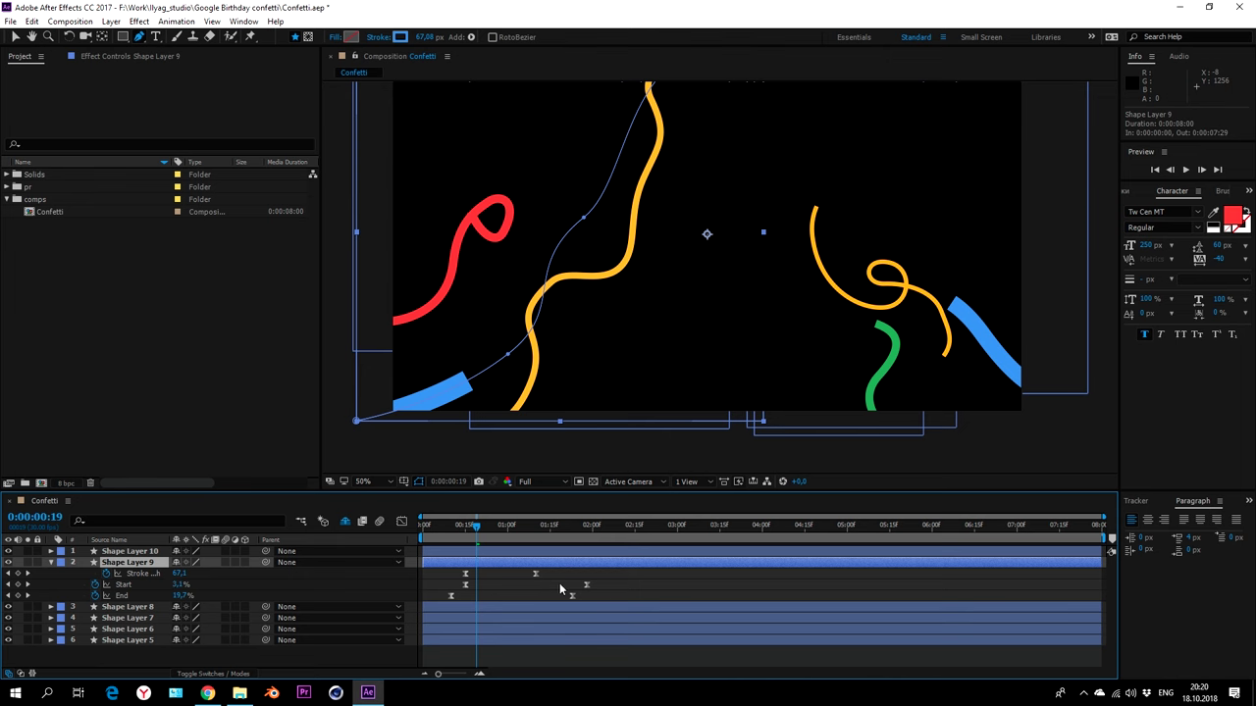
drag(604, 580, 441, 600)
key(ctrl+c)
click(482, 550)
key(ctrl+v)
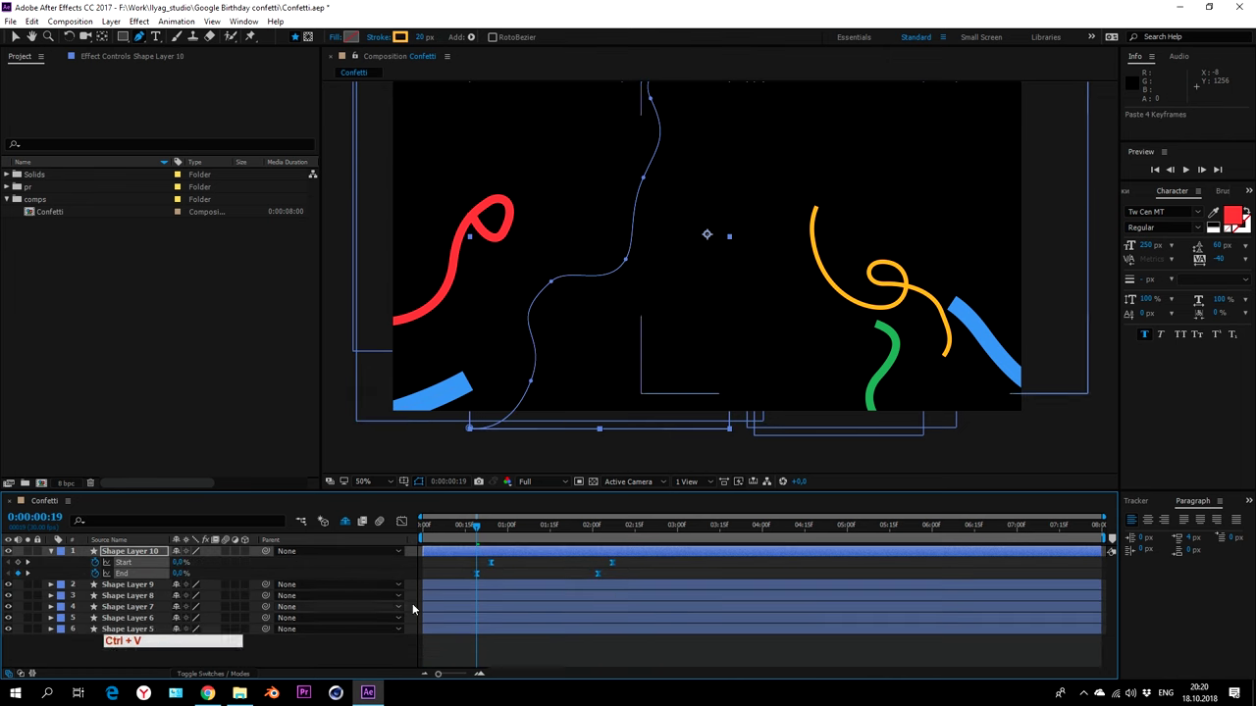
- Shift the pasted End and Start keyframes slightly earlier and preview
click(121, 573)
drag(475, 572, 468, 573)
click(640, 569)
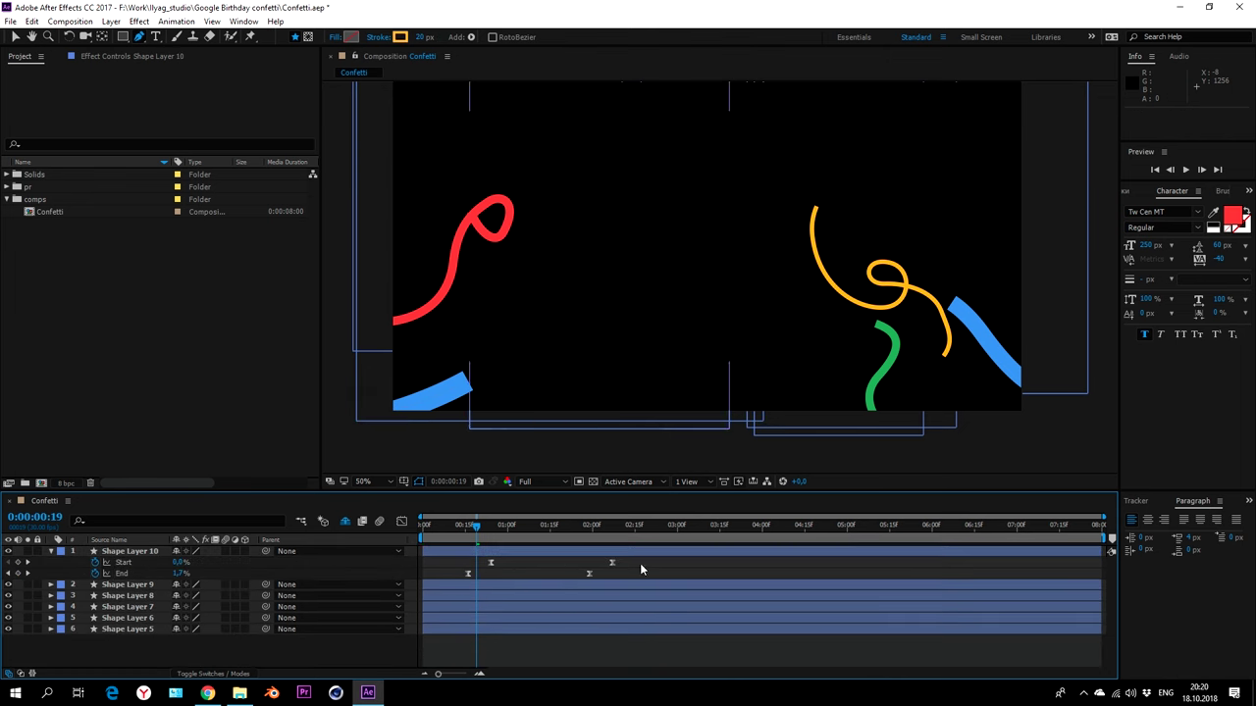
key(space)
key(space)
click(490, 563)
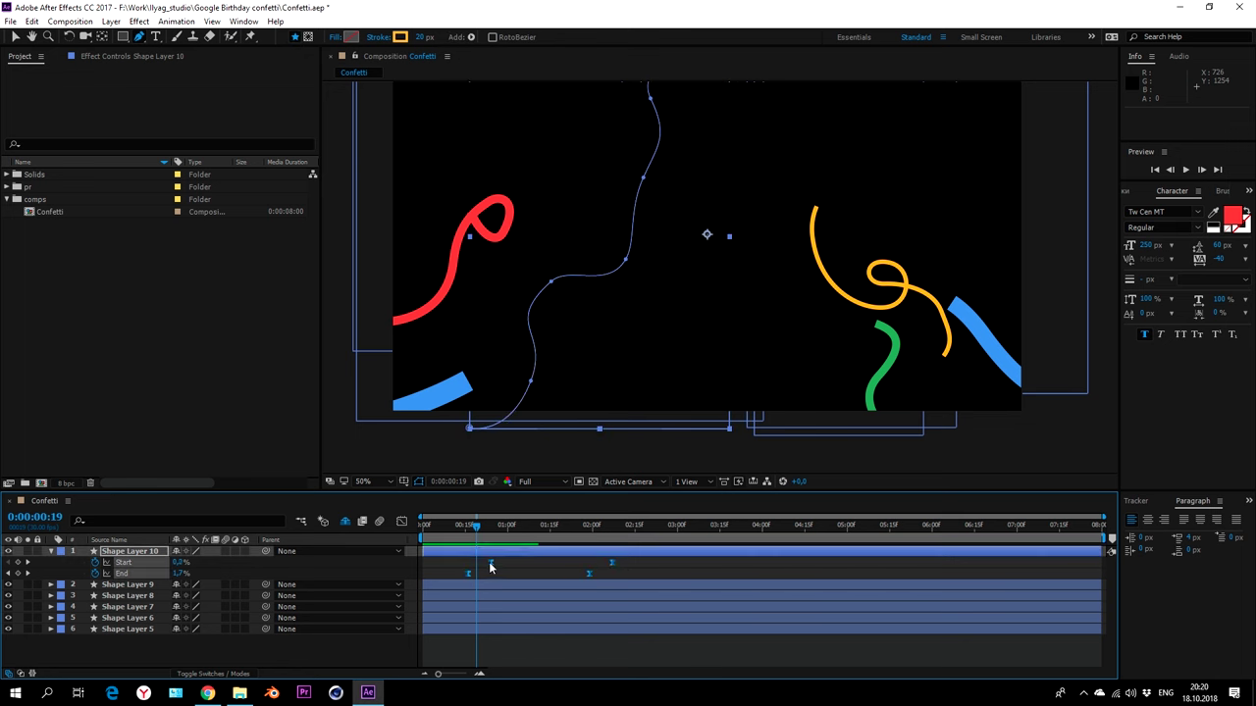
key(space)
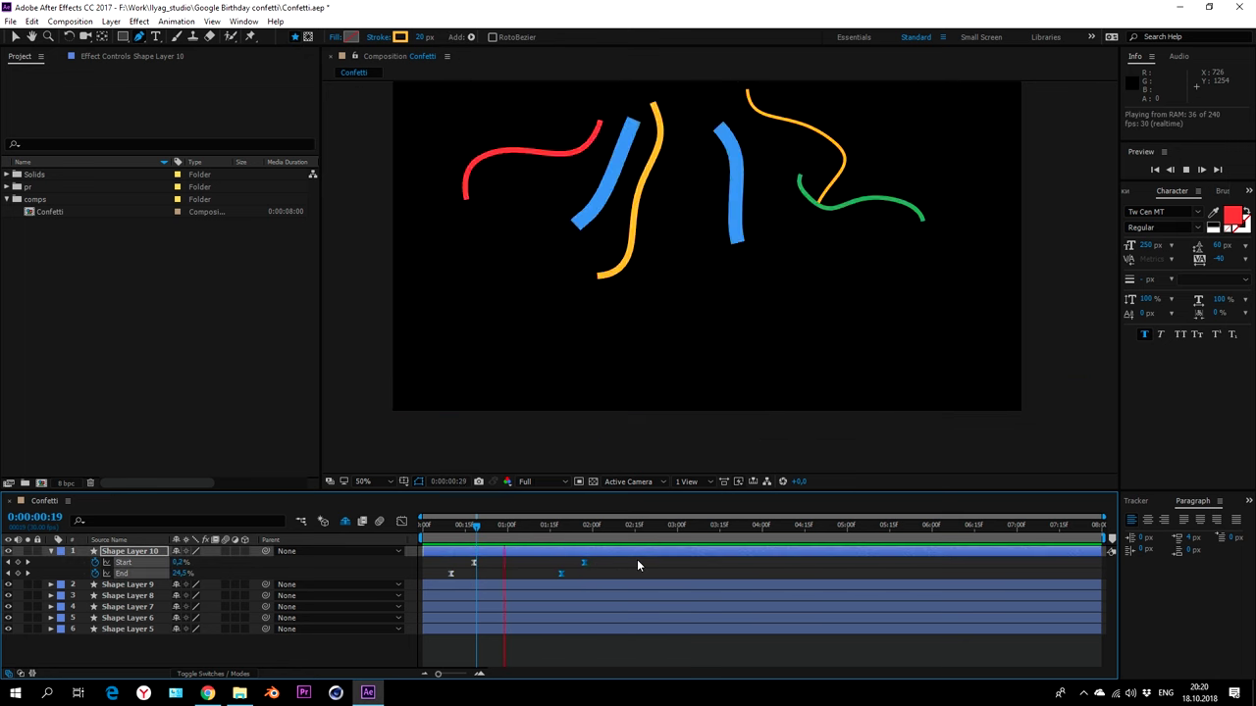
- Move all four trim keyframes earlier for a longer stroke, then preview the timing
key(space)
key(alt+Left)
key(alt+Left)
key(alt+Left)
drag(593, 567, 450, 579)
key(alt+Left)
key(alt+Left)
key(alt+Left)
key(space)
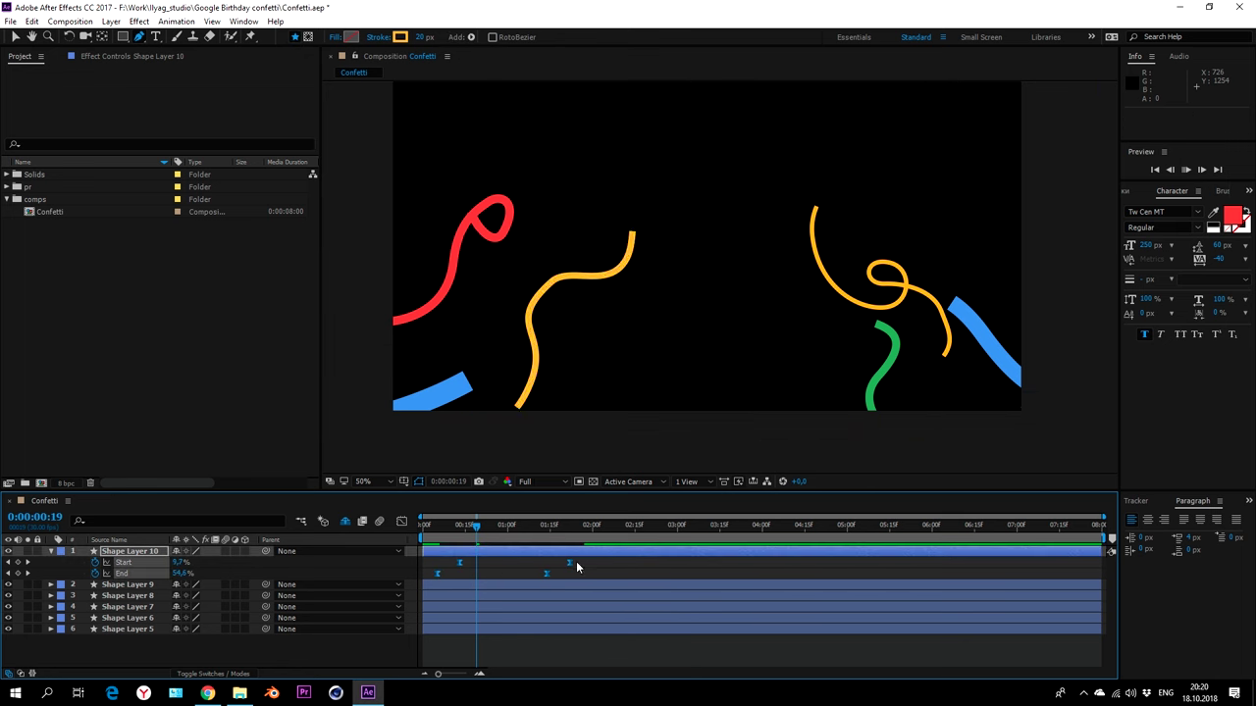
key(space)
key(alt+Right)
key(alt+Right)
key(alt+Right)
key(space)
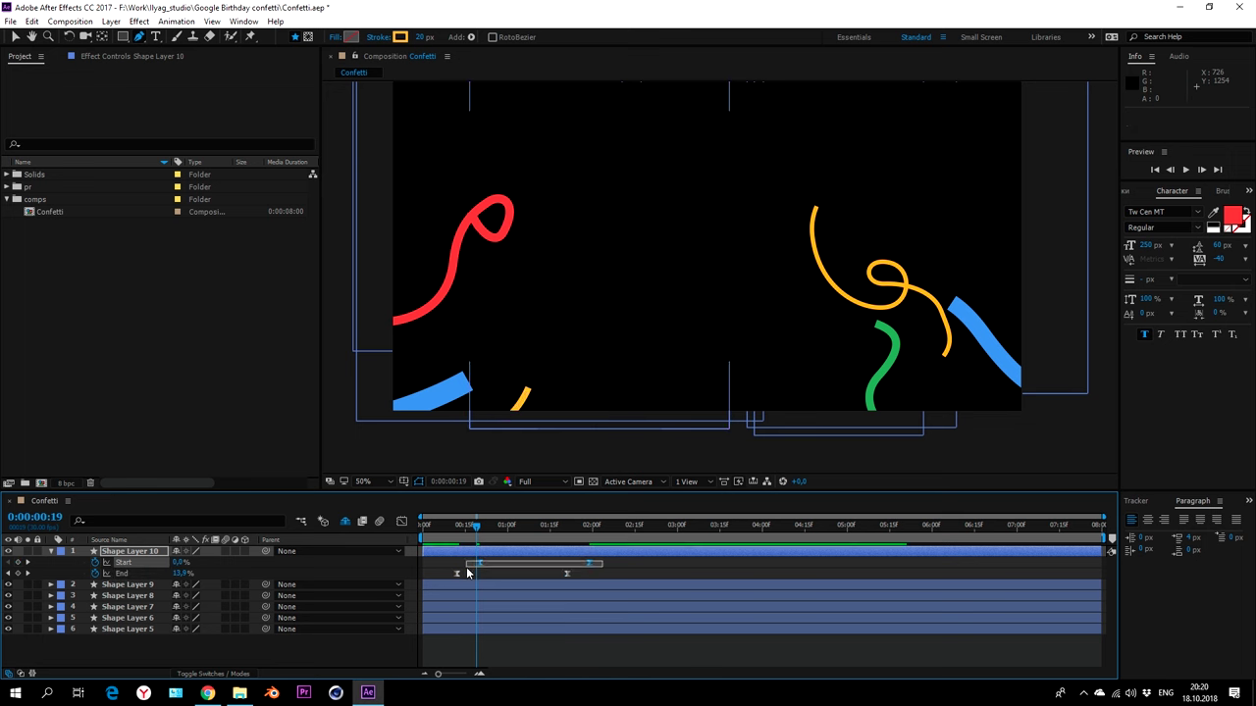
key(space)
key(space)
key(comma)
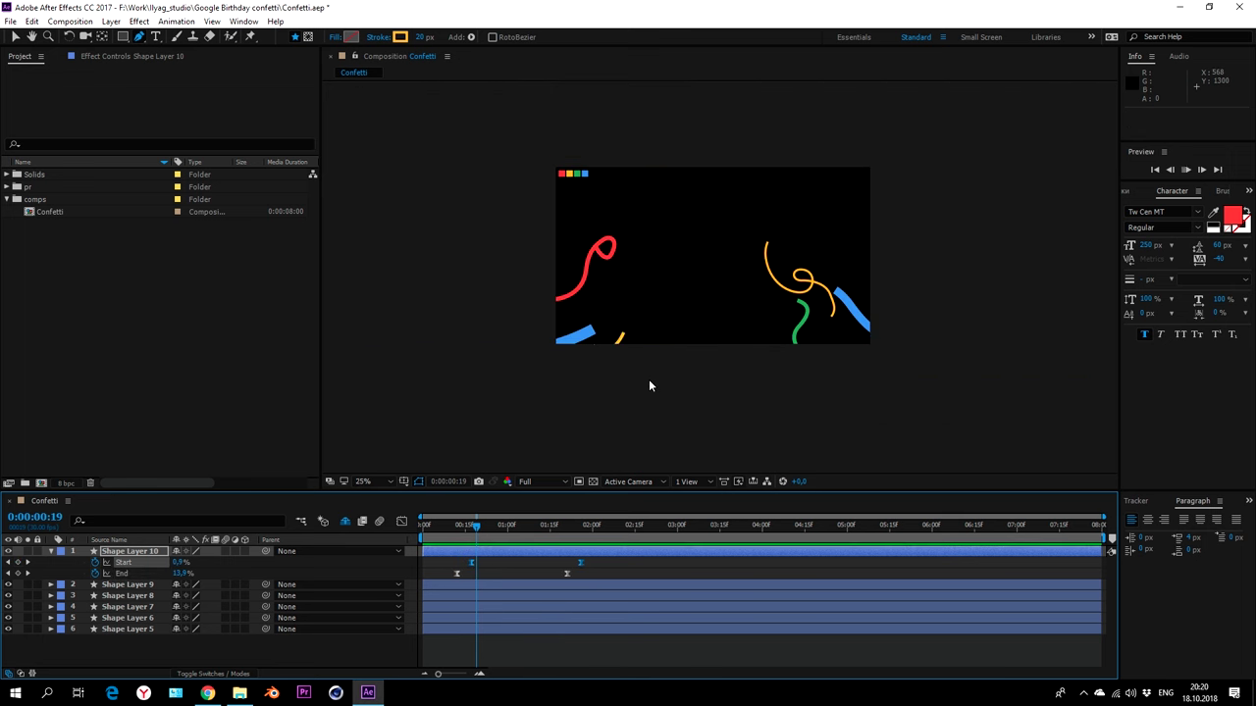
key(space)
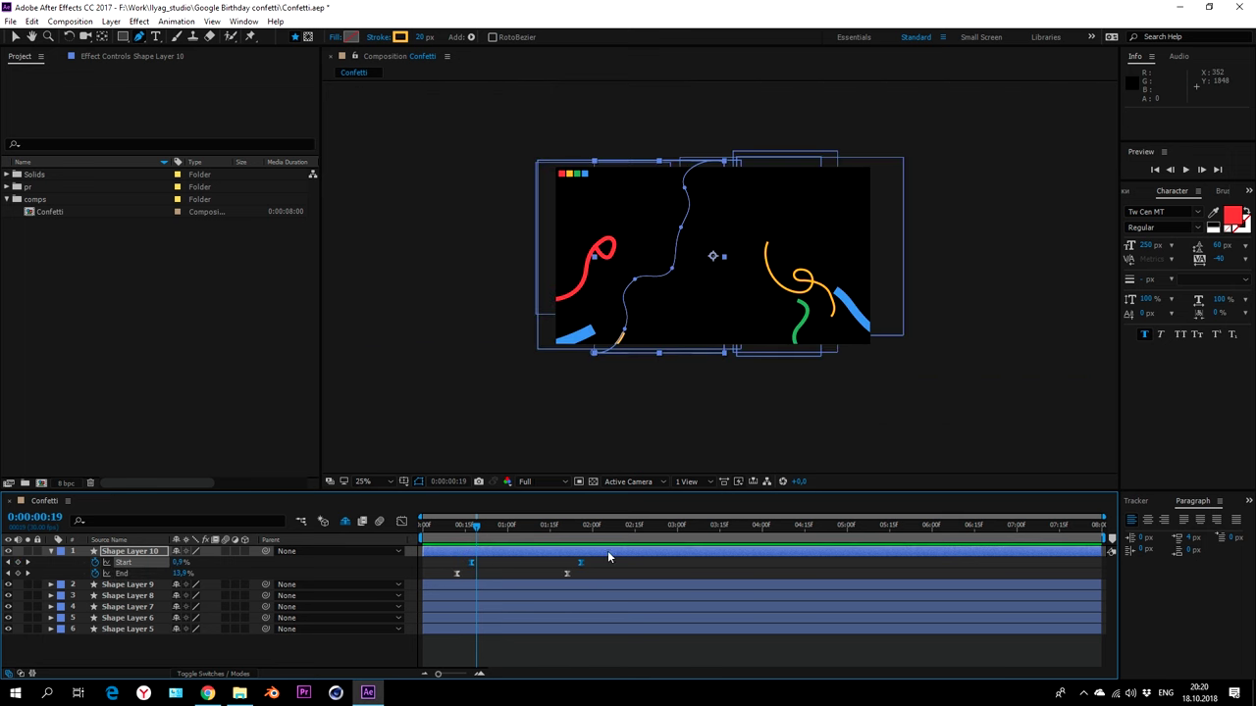
key(period)
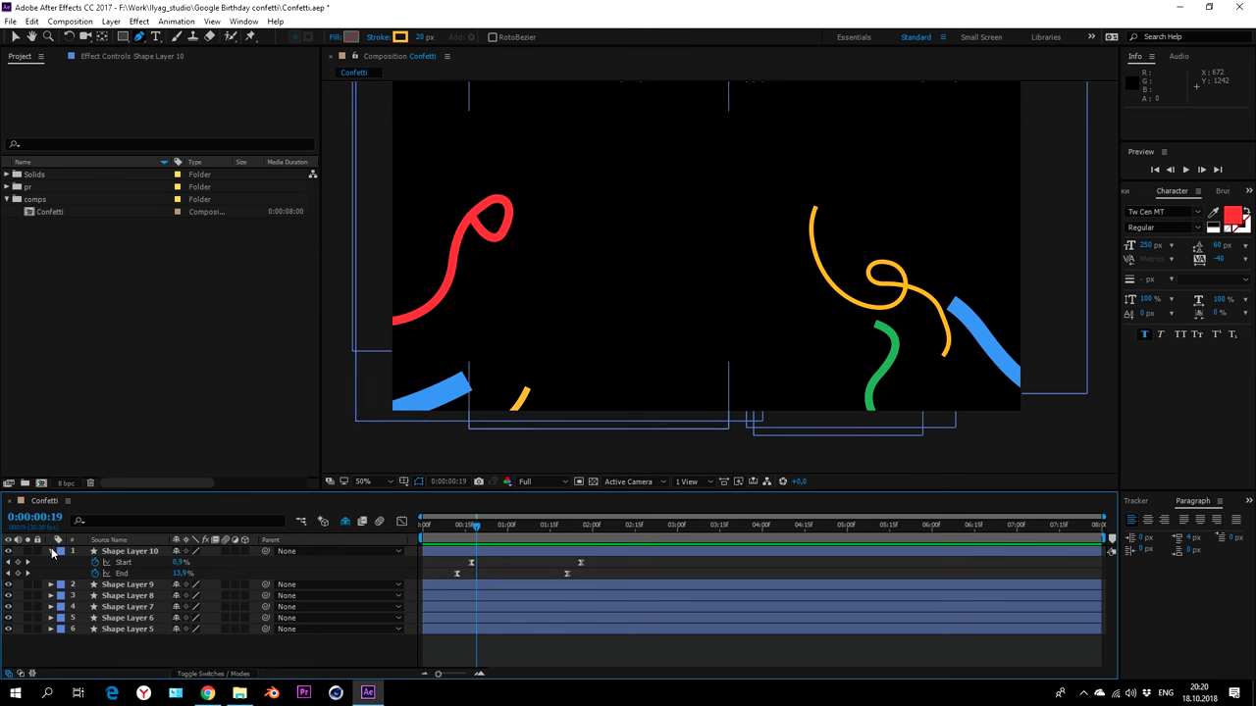
- Keyframe the yellow stroke width from 20 down to 8 by 0:00:01:07 with Easy Ease
click(51, 551)
click(51, 551)
click(73, 573)
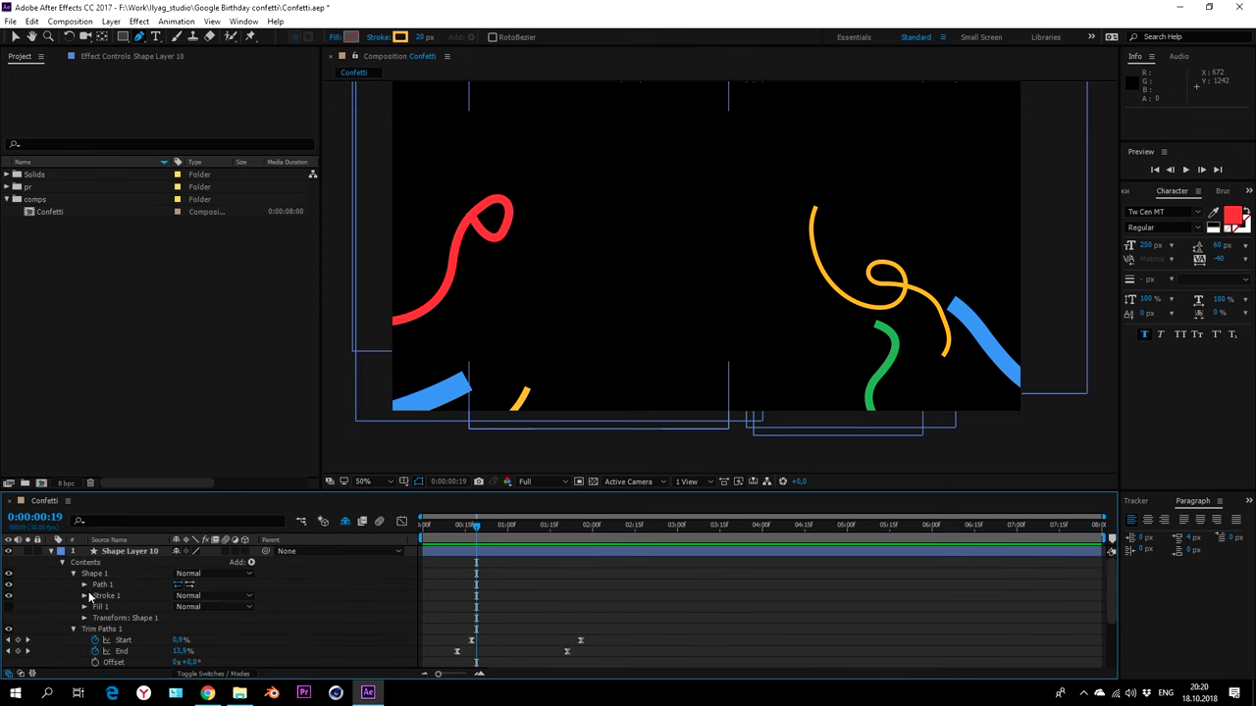
click(88, 596)
click(140, 619)
key(u)
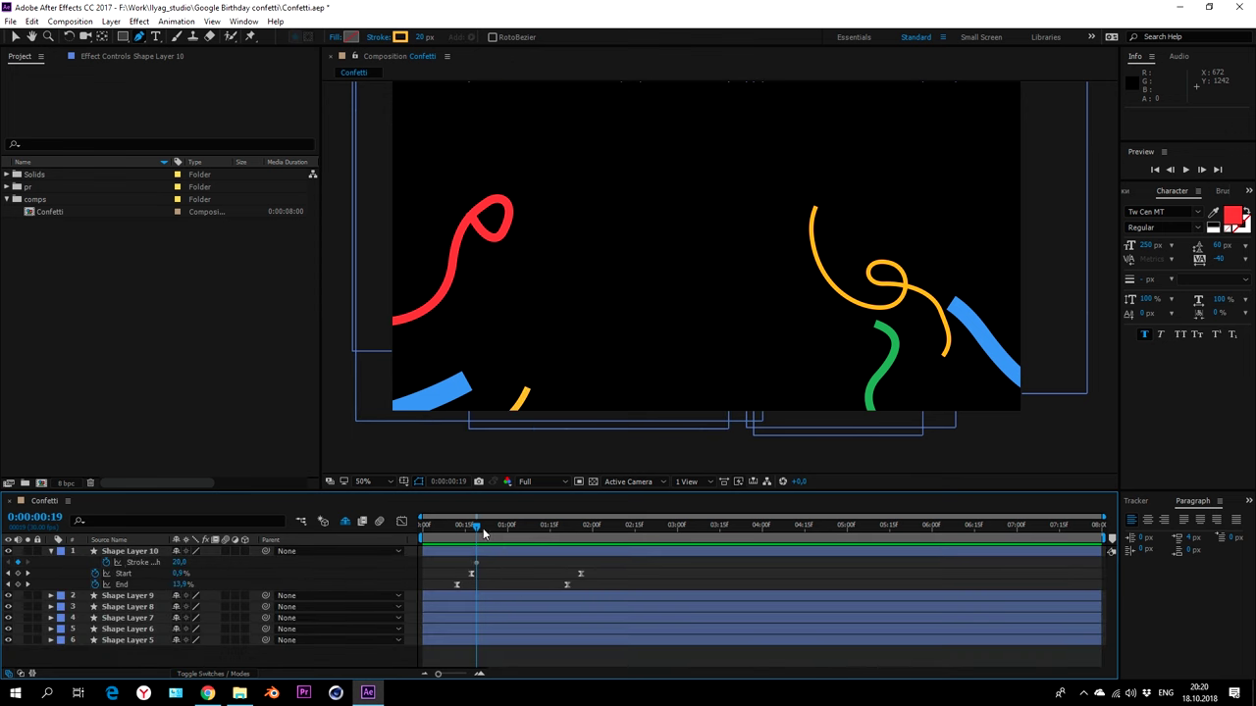
drag(476, 525, 527, 524)
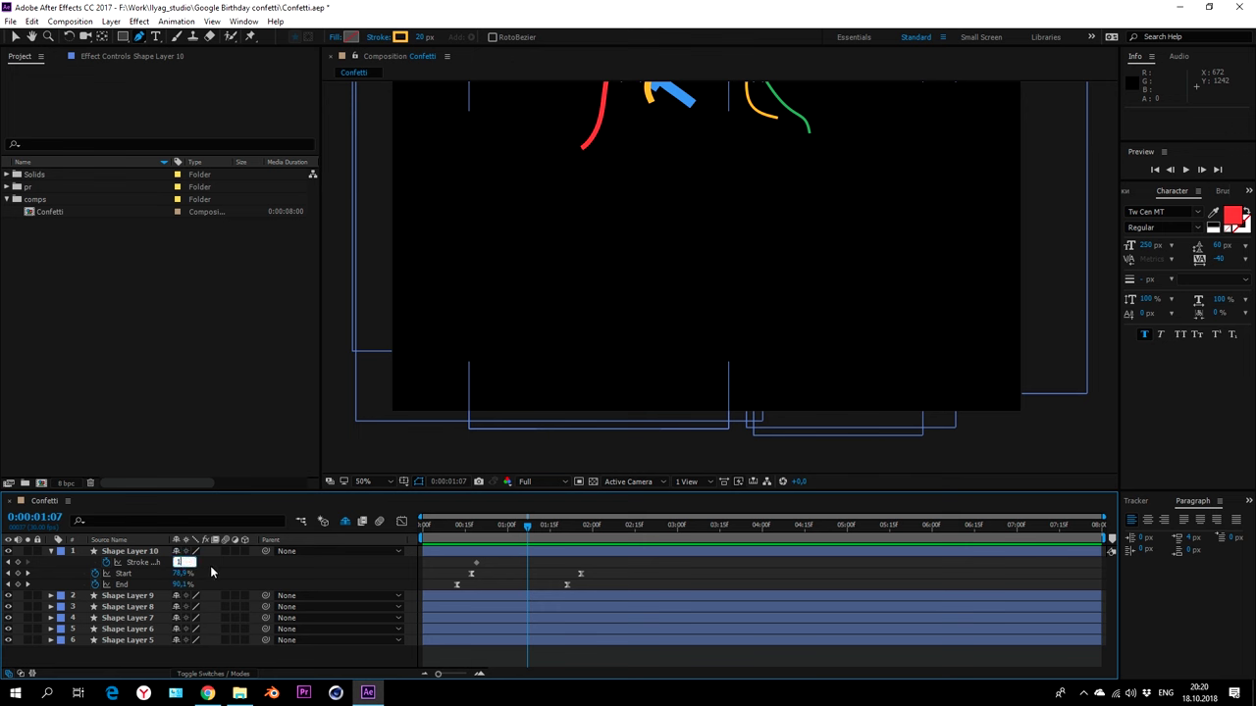
text(0)
key(Return)
click(527, 563)
key(F9)
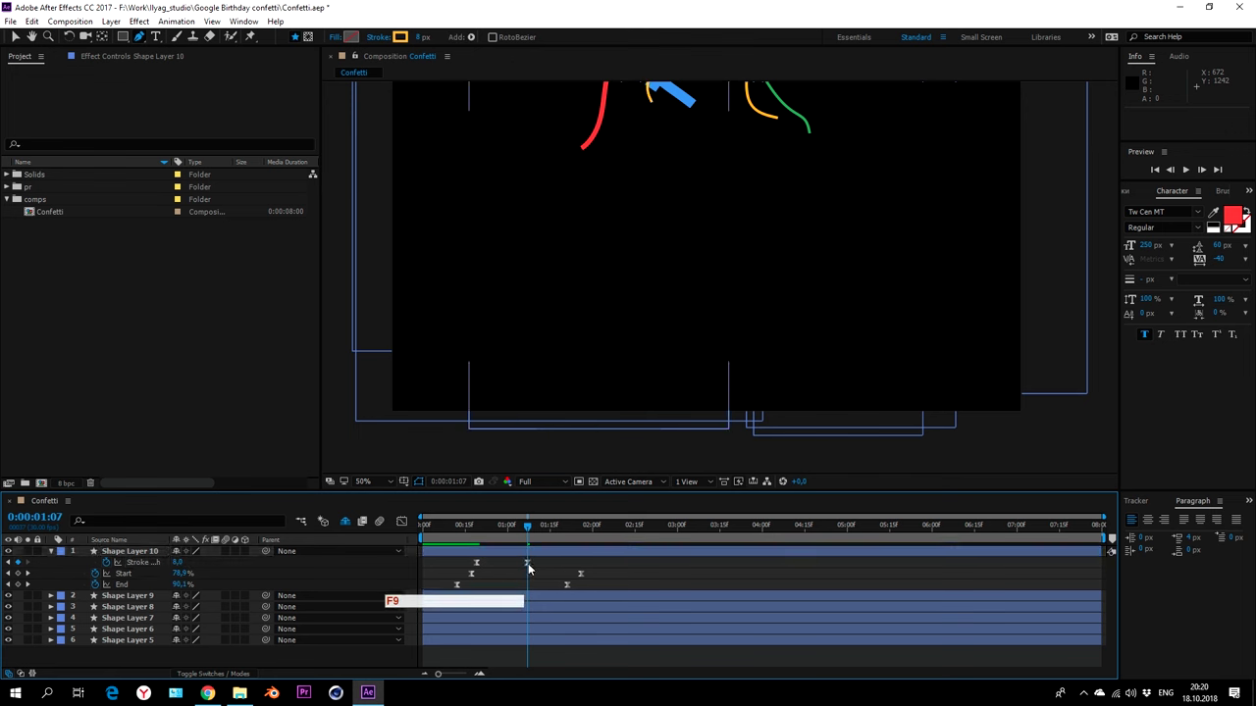
- Check the width speed curve, collapse the layer and preview the full confetti animation
key(shift+F3)
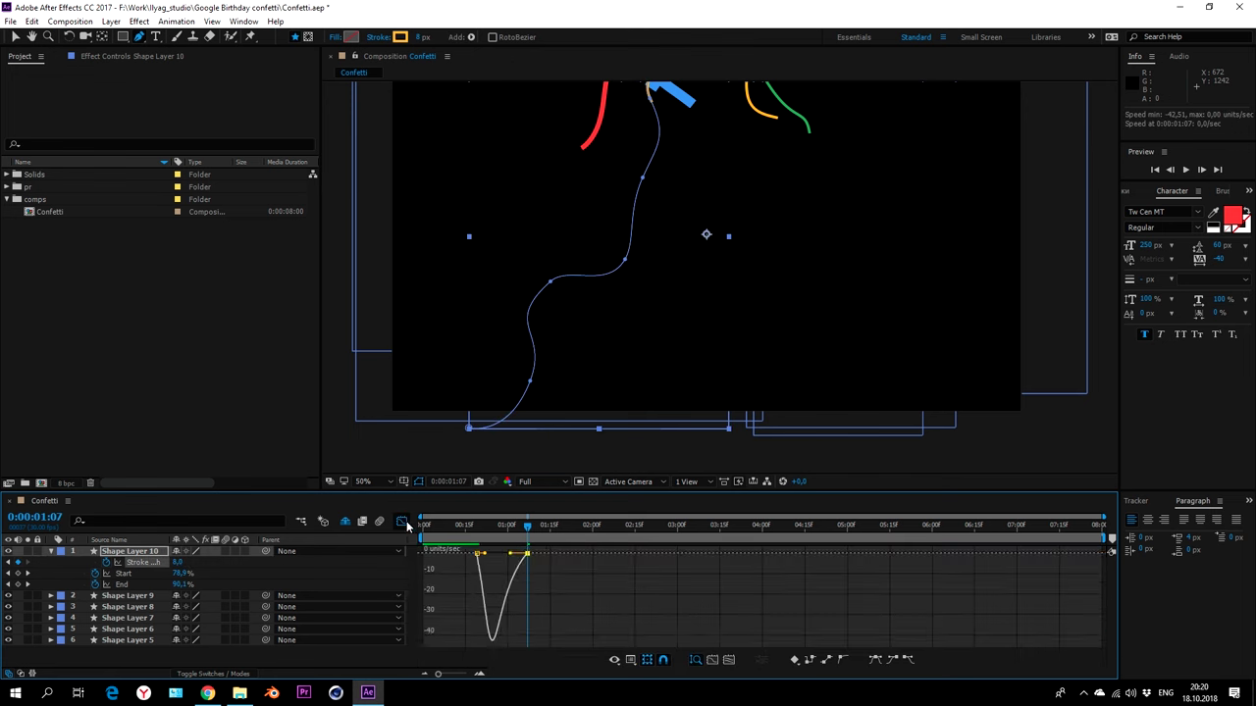
key(shift+F3)
key(u)
key(v)
click(840, 314)
key(space)
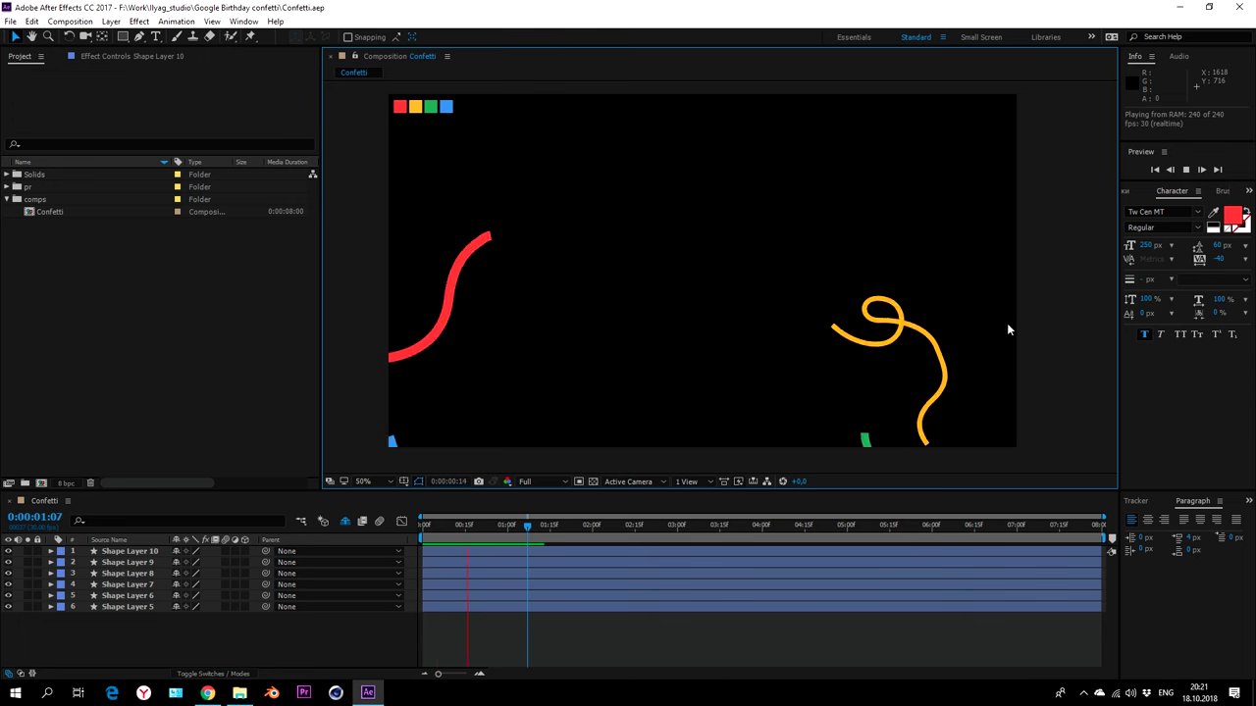
key(space)
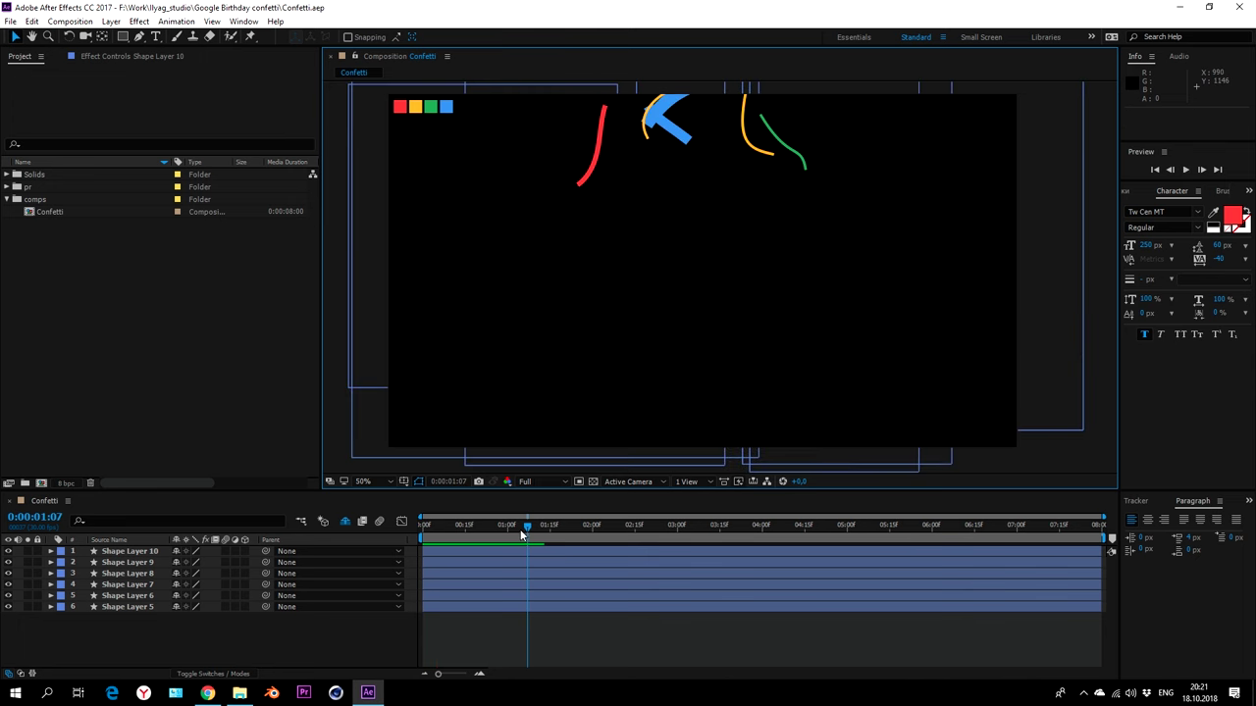
mouse_move(523, 532)
mouse_down()
mouse_move(476, 530)
mouse_move(524, 522)
mouse_move(488, 520)
mouse_up()
- Delay Shape Layers 9, 8, 7, 6 and 5 by a few frames each, then preview the stagger
click(460, 550)
shift+click(456, 573)
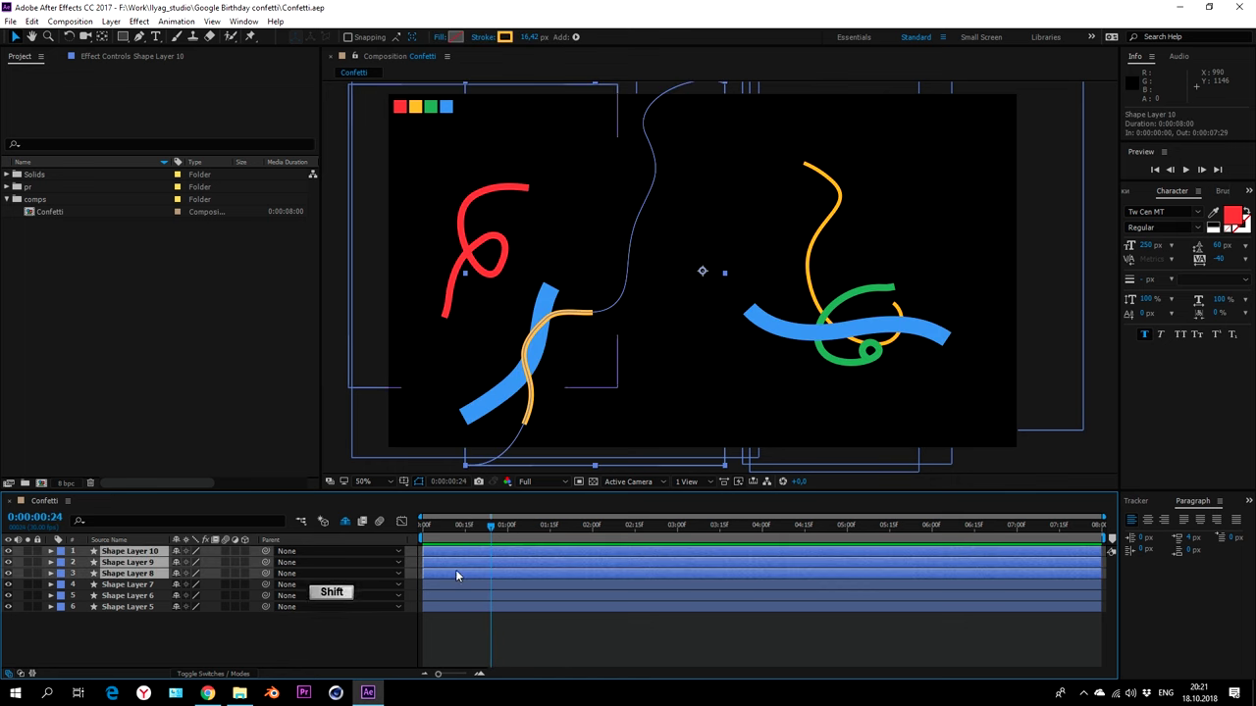
click(448, 616)
mouse_move(437, 565)
mouse_down()
mouse_move(455, 578)
mouse_move(452, 609)
mouse_up()
click(447, 600)
click(449, 607)
click(461, 629)
key(space)
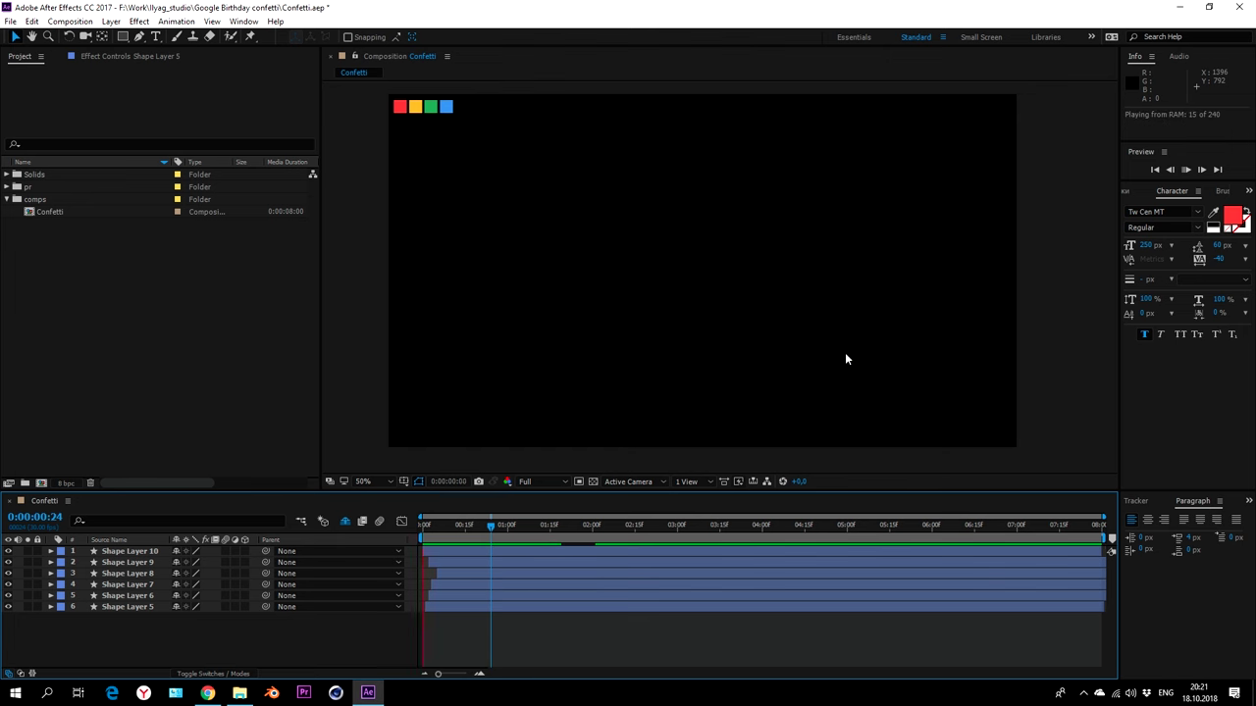
key(space)
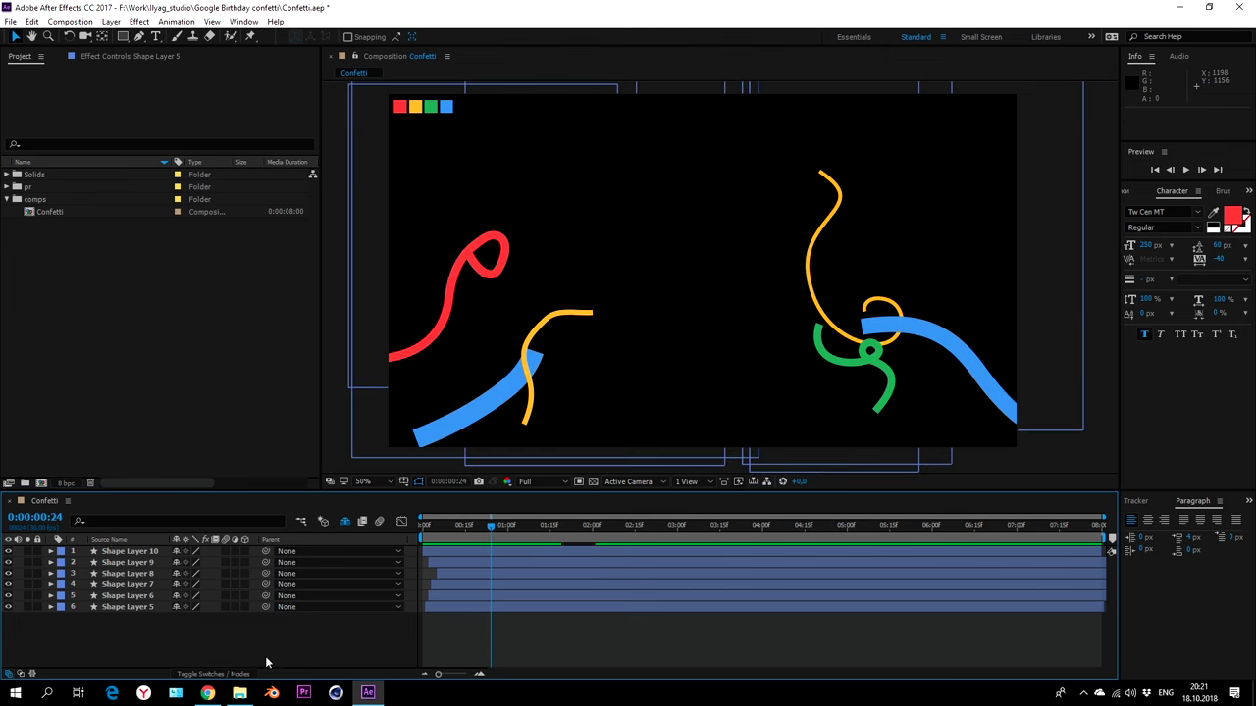
- Add a wiggle(5,25) expression to Shape Layer 5's Position
click(147, 607)
key(p)
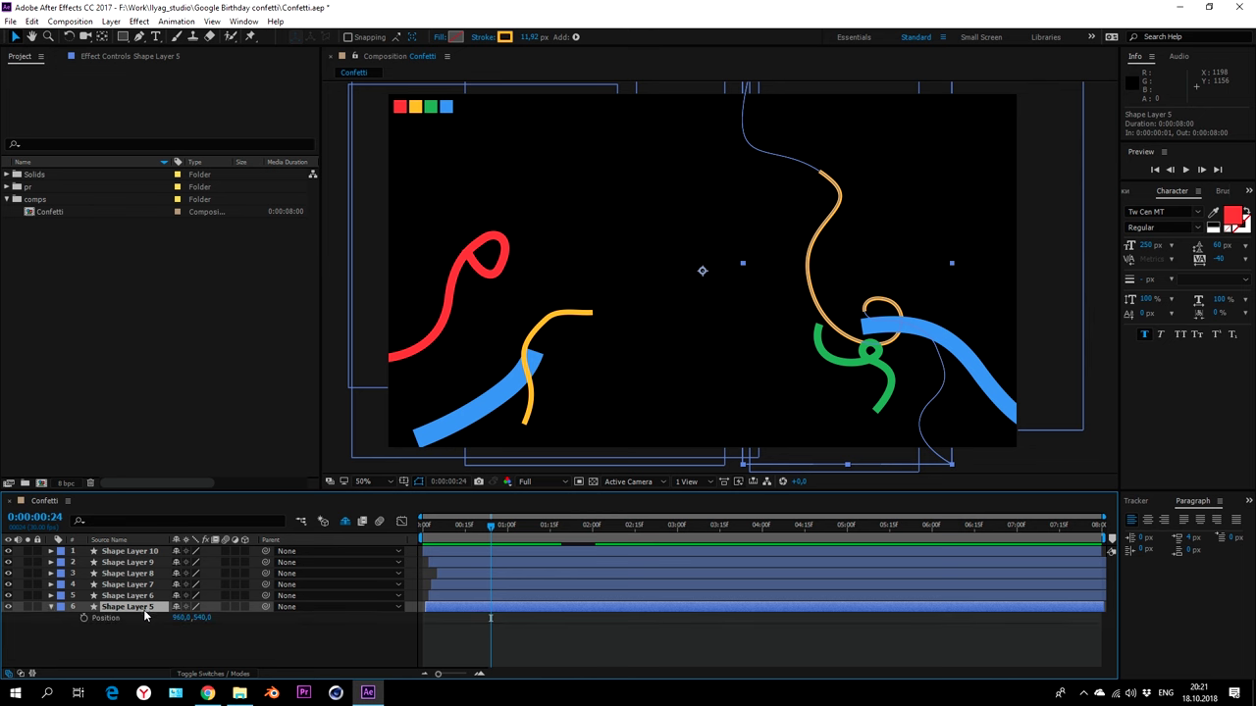
alt+click(84, 619)
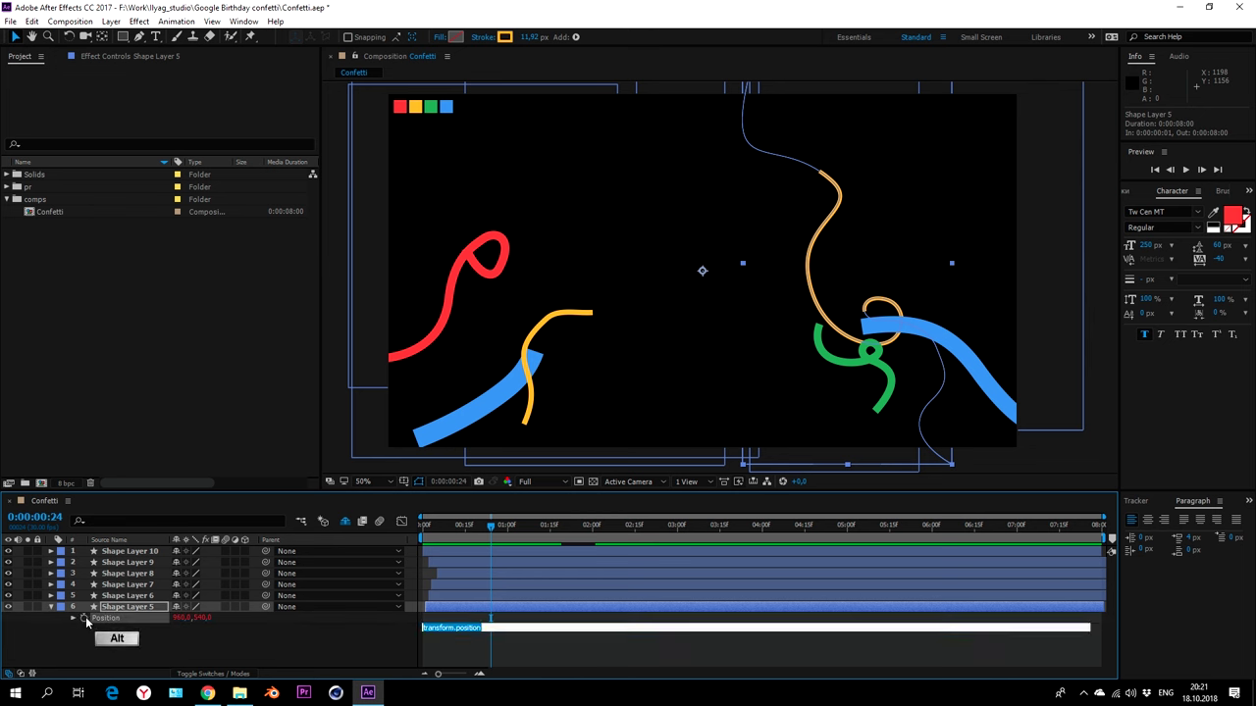
text(wigg)
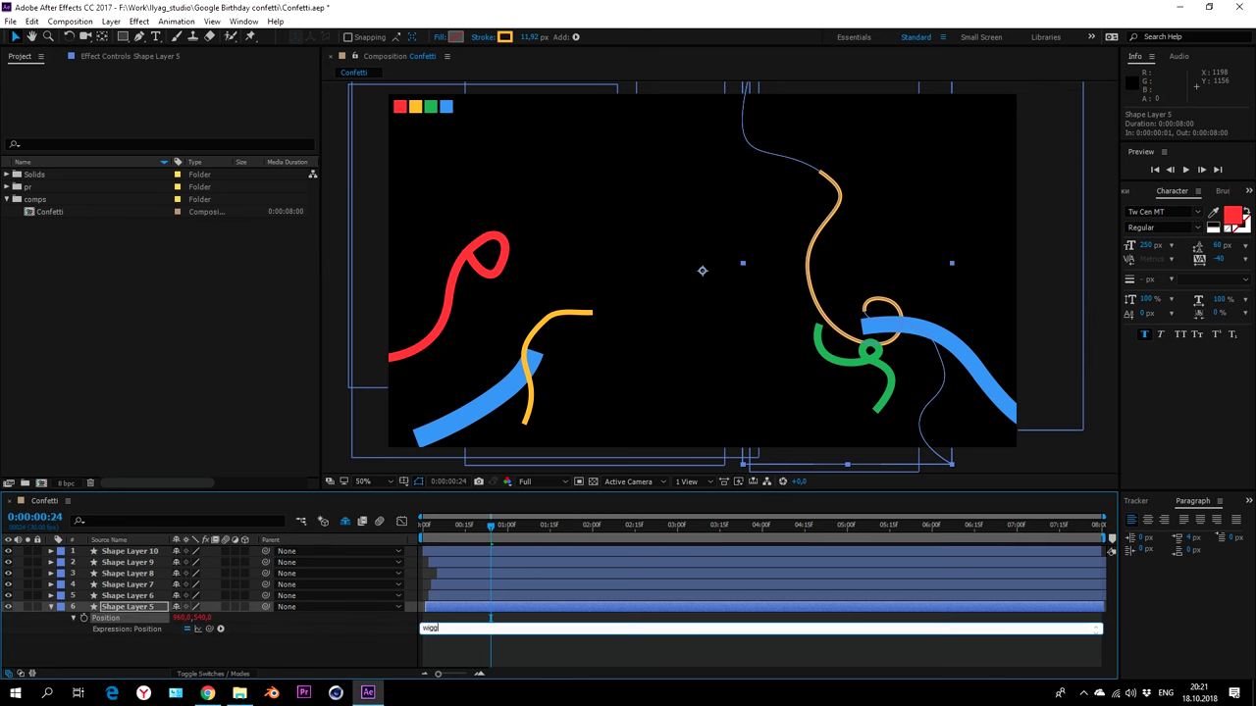
text(())
key(Left)
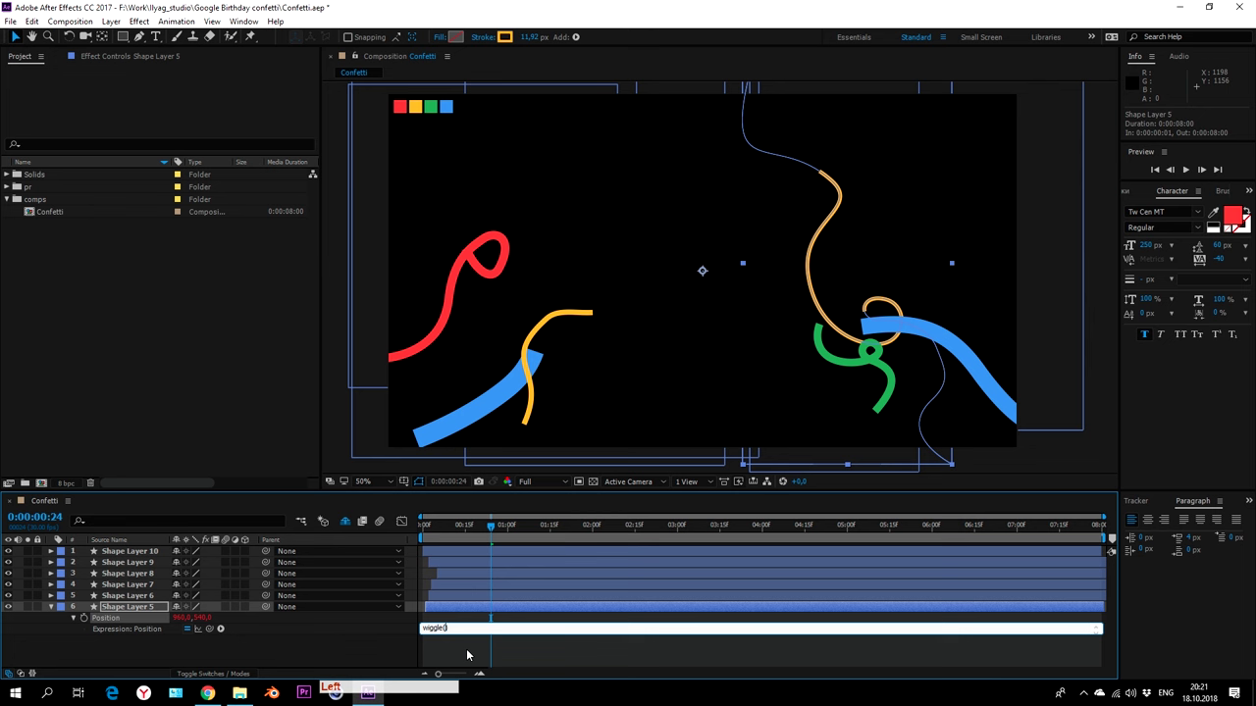
text(5,25)
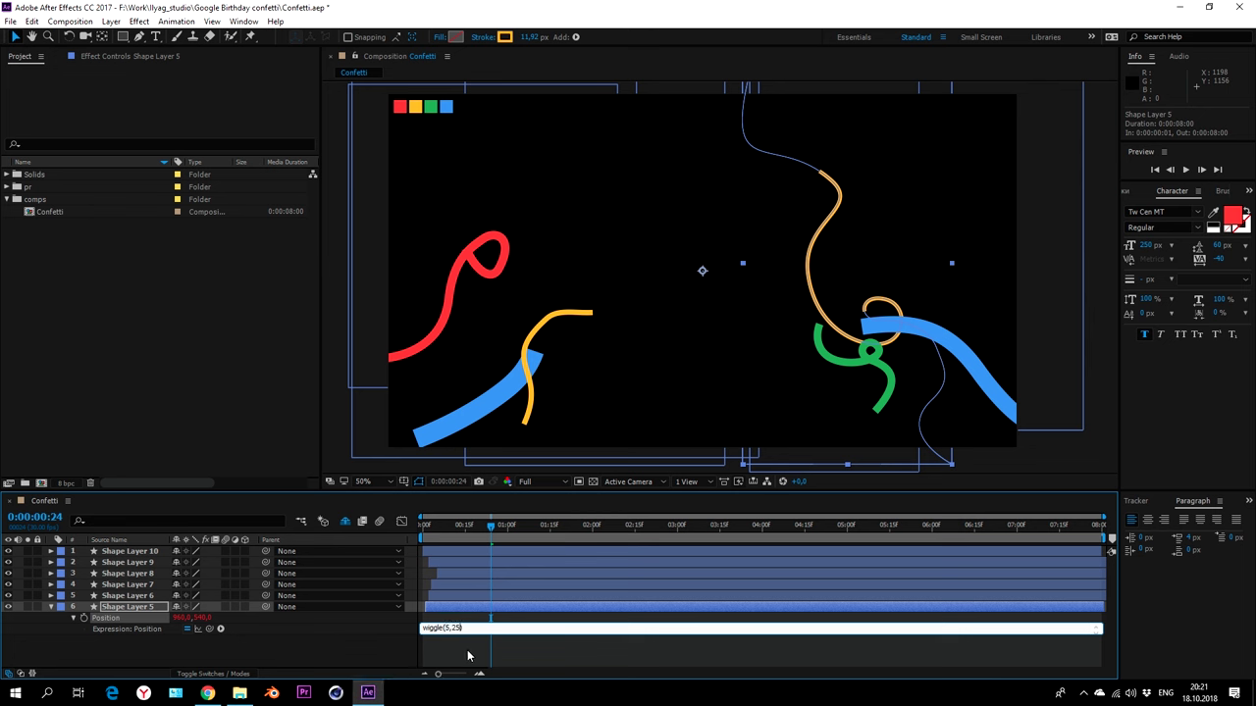
click(477, 652)
- Copy only the Position expression and paste it onto Shape Layers 6 through 10
right_click(141, 634)
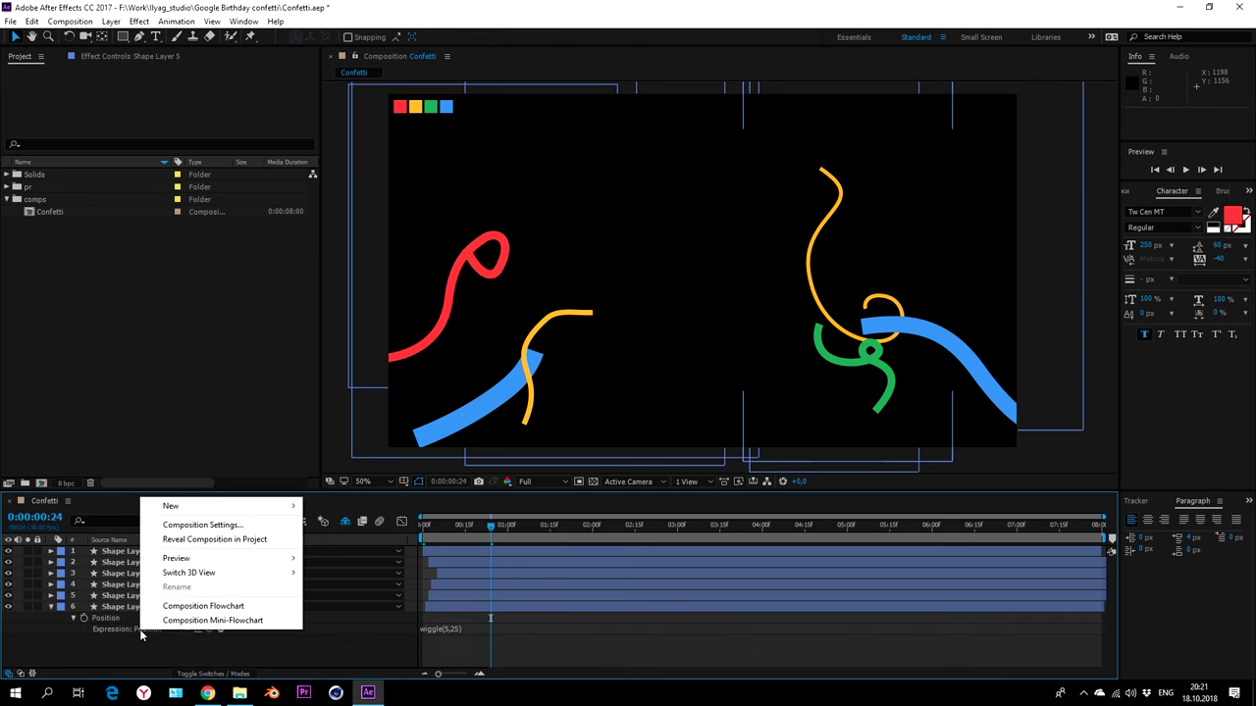
click(109, 620)
right_click(117, 621)
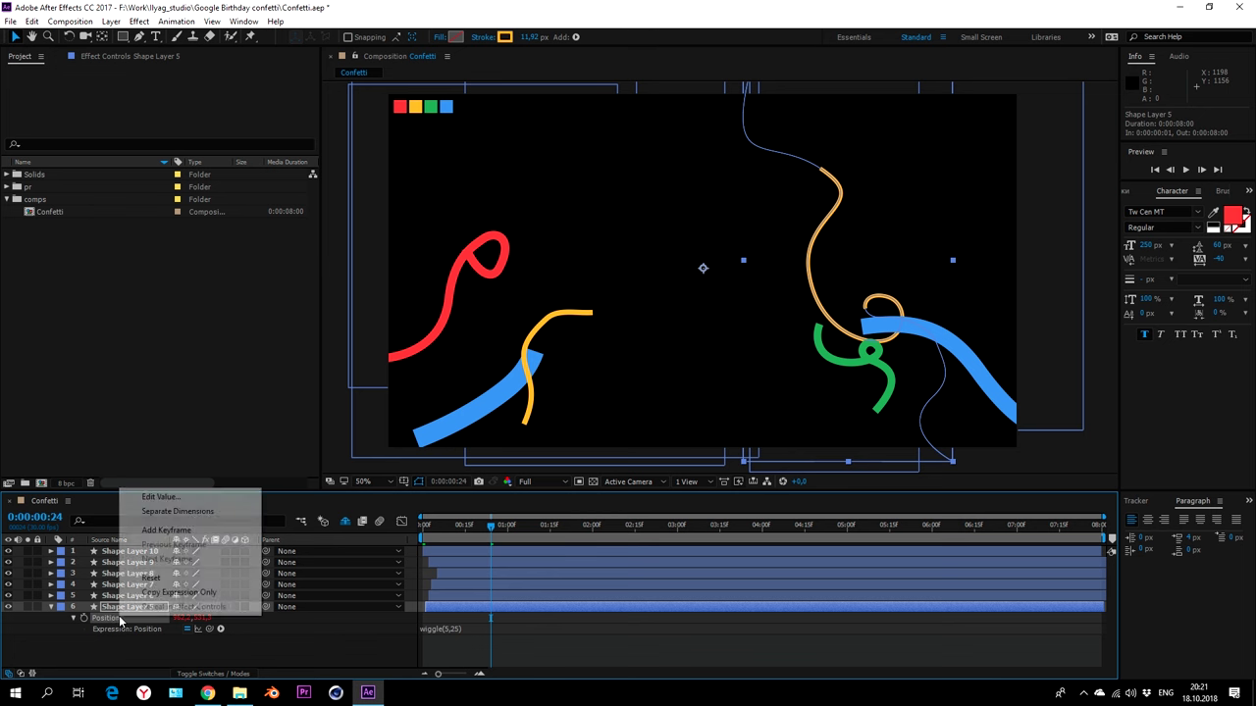
click(167, 591)
click(166, 596)
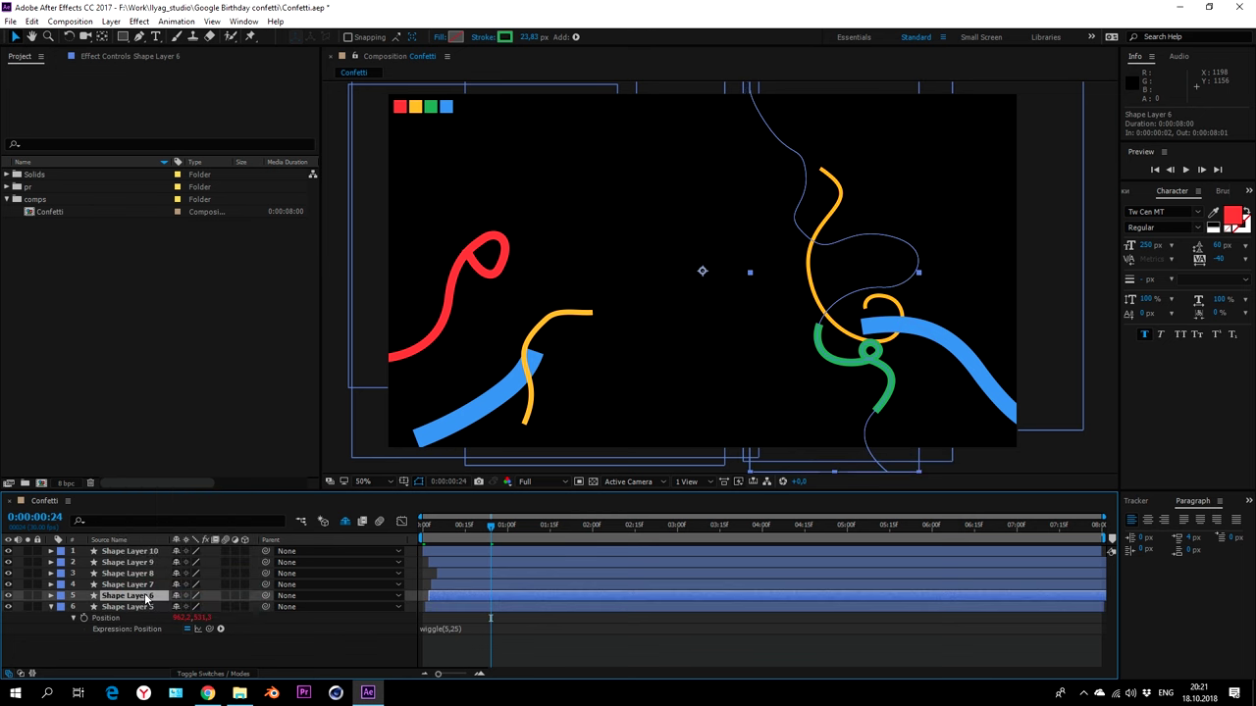
shift+click(152, 552)
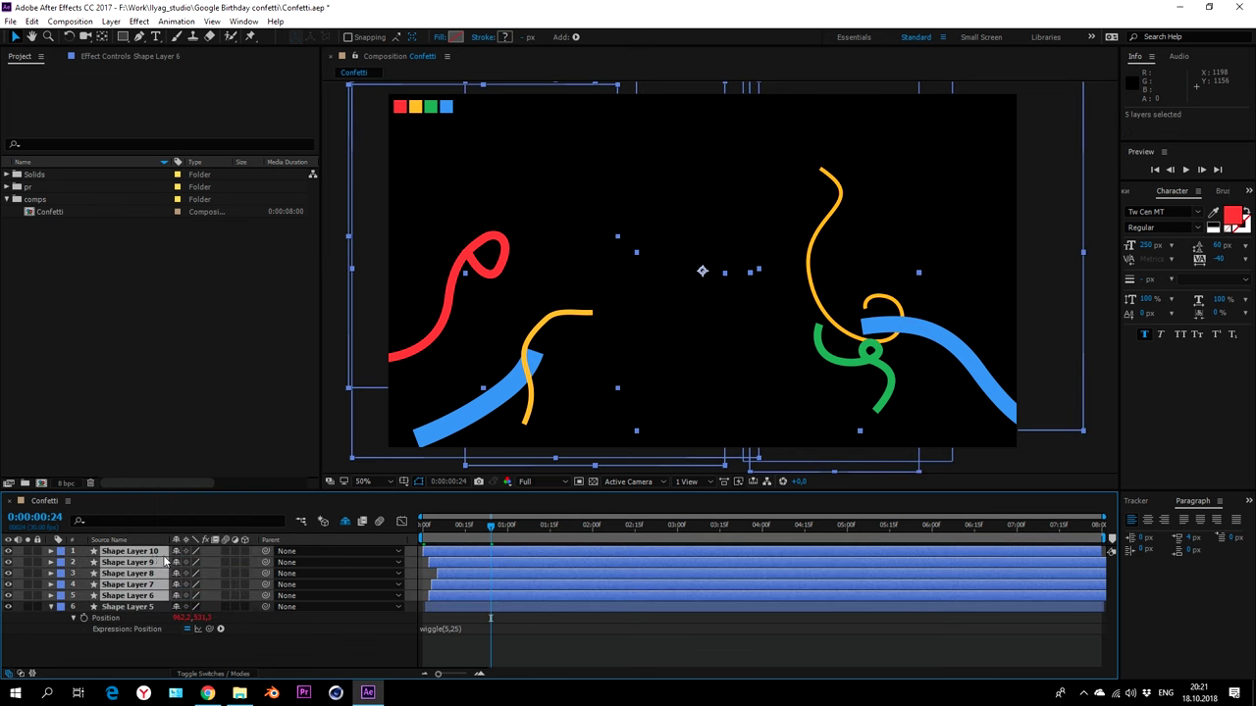
key(ctrl+v)
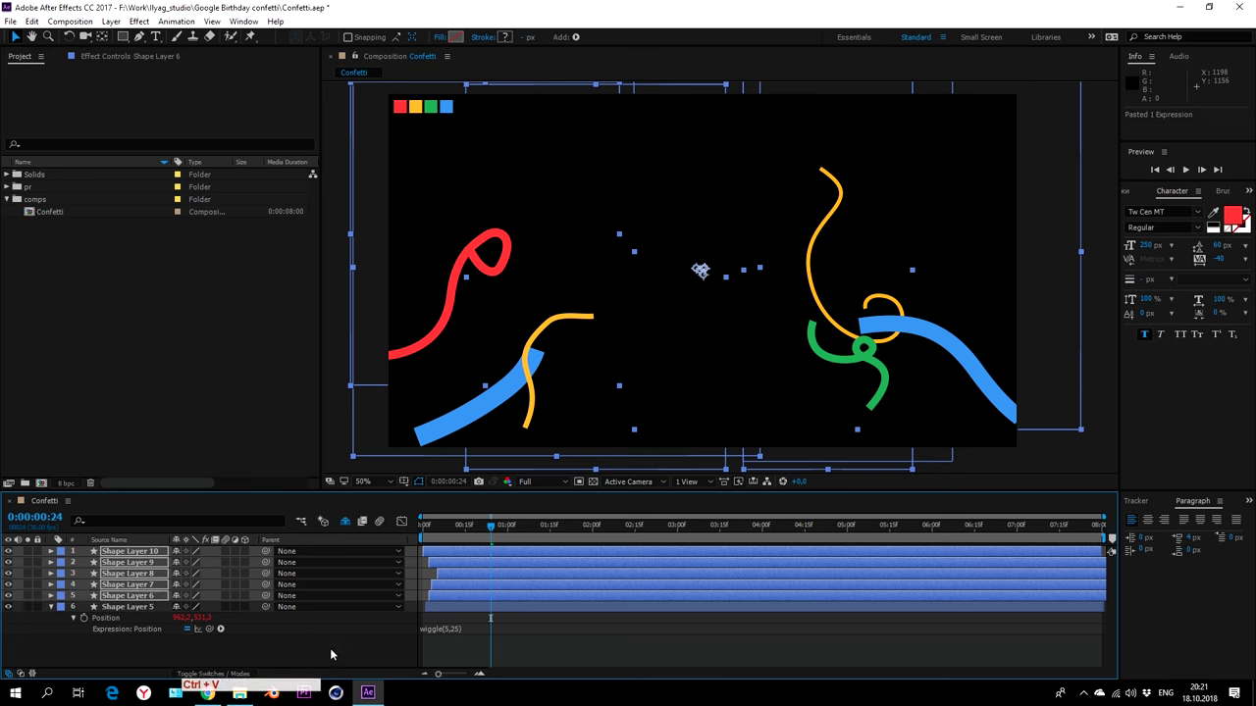
- Preview the jittering confetti and zoom the composition view out to 25%
click(330, 648)
key(space)
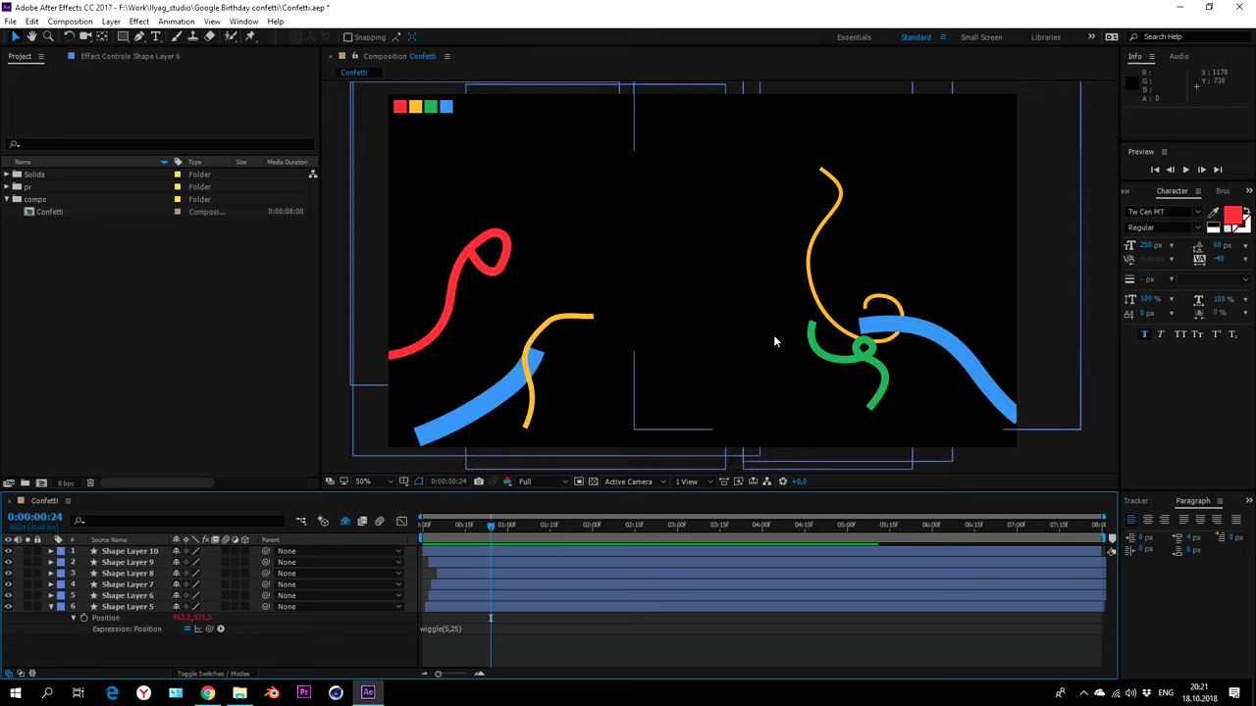
key(comma)
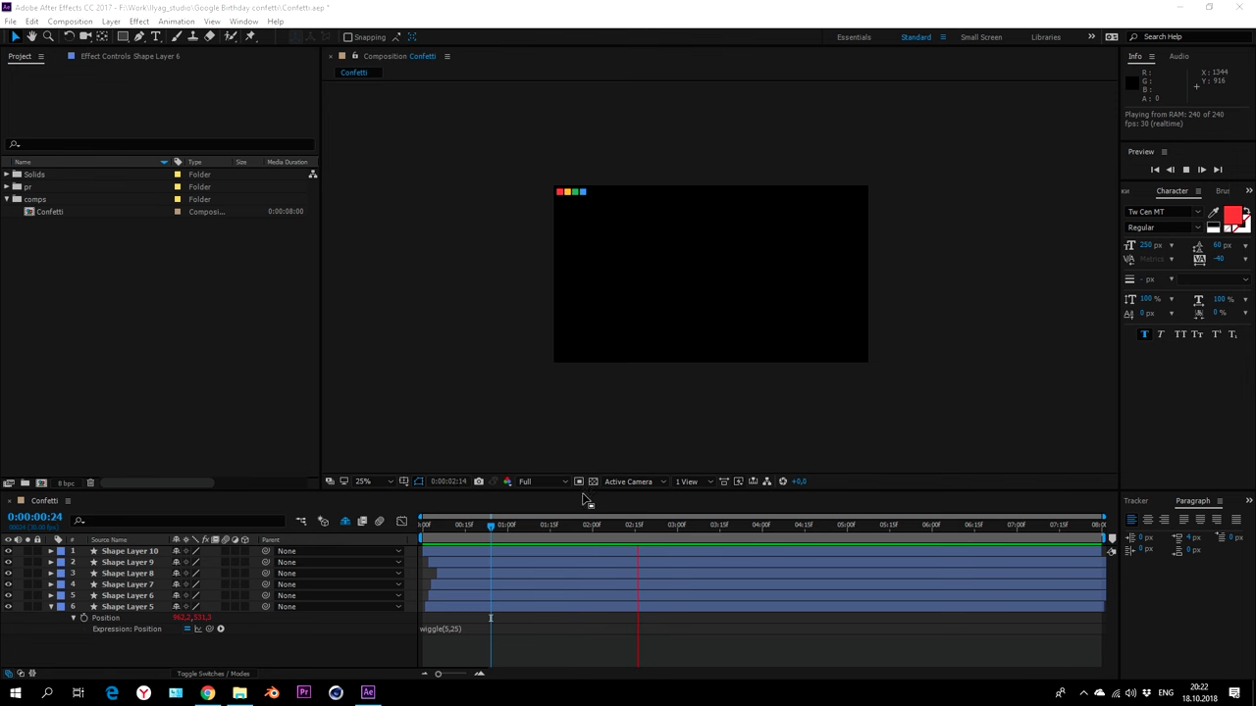
- Return to frame 0 and create a white 1920×1080 solid named 'particles'
drag(490, 525, 390, 532)
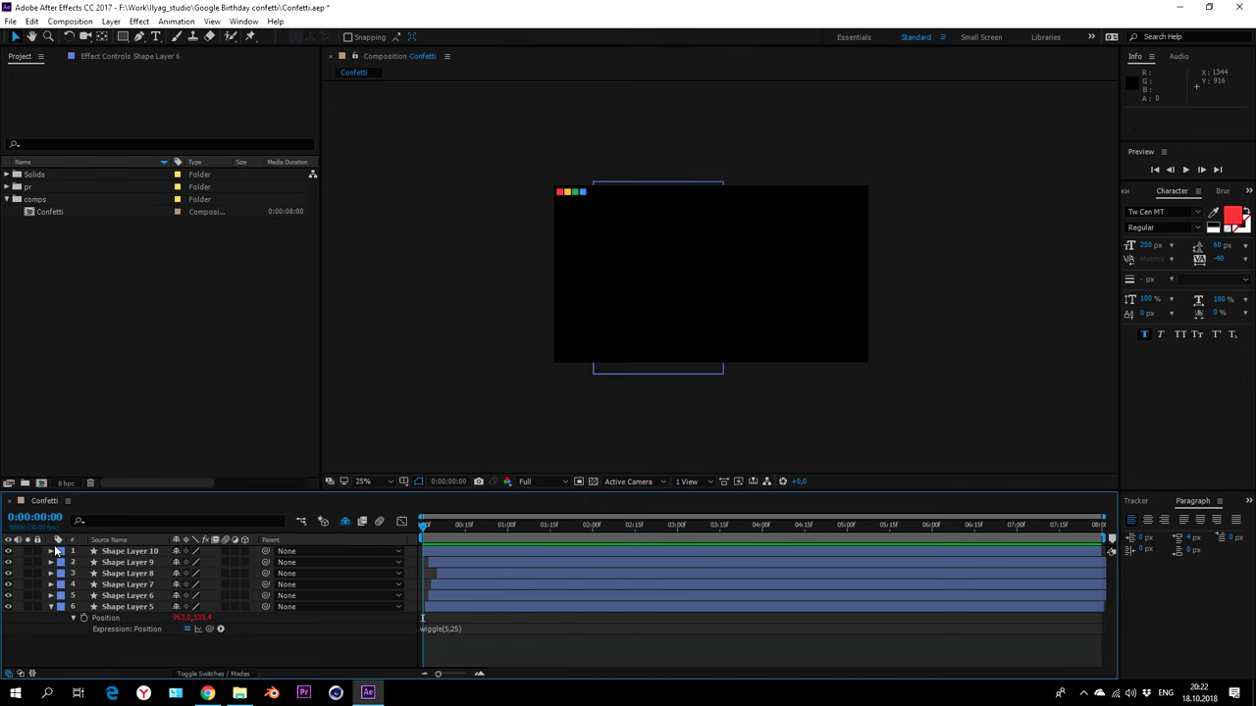
click(51, 607)
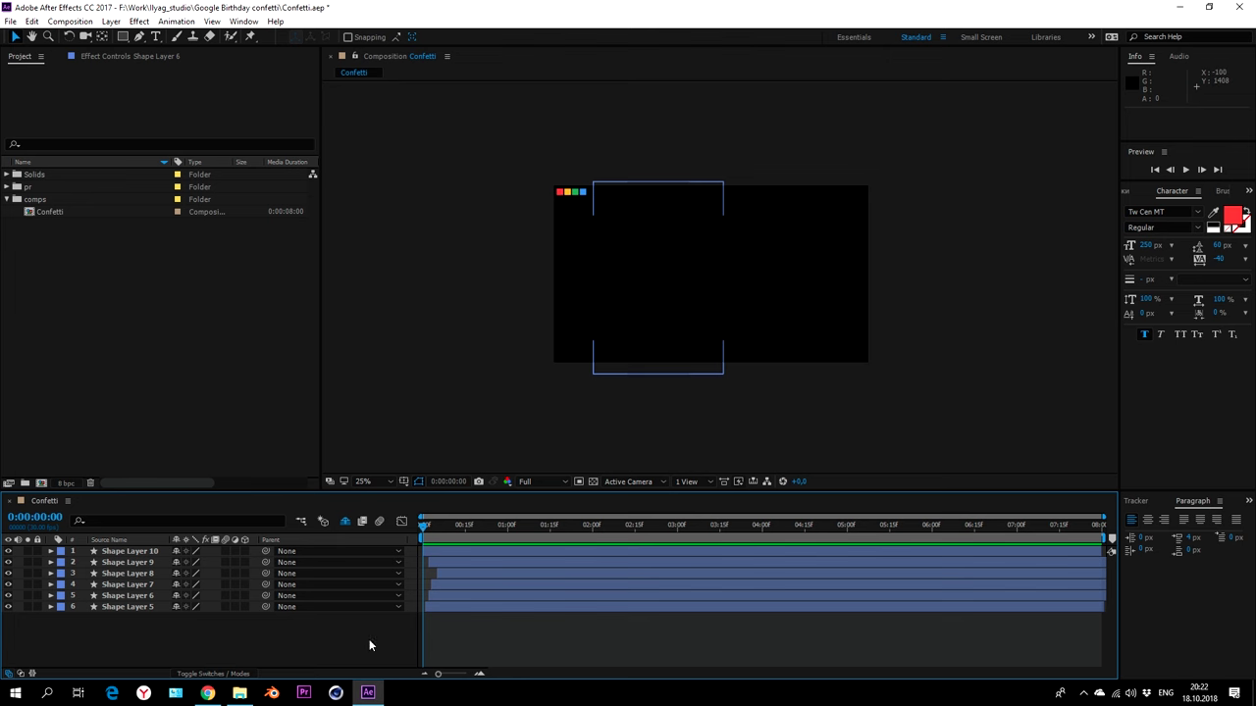
click(111, 20)
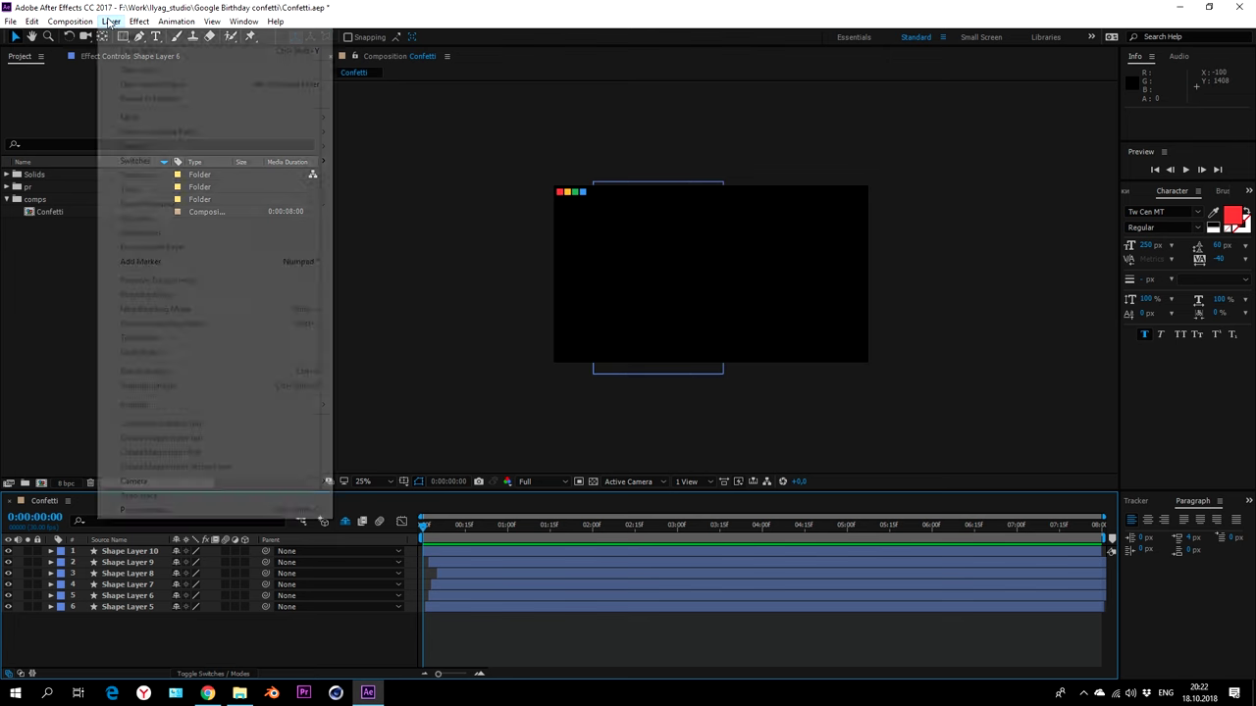
mouse_move(129, 37)
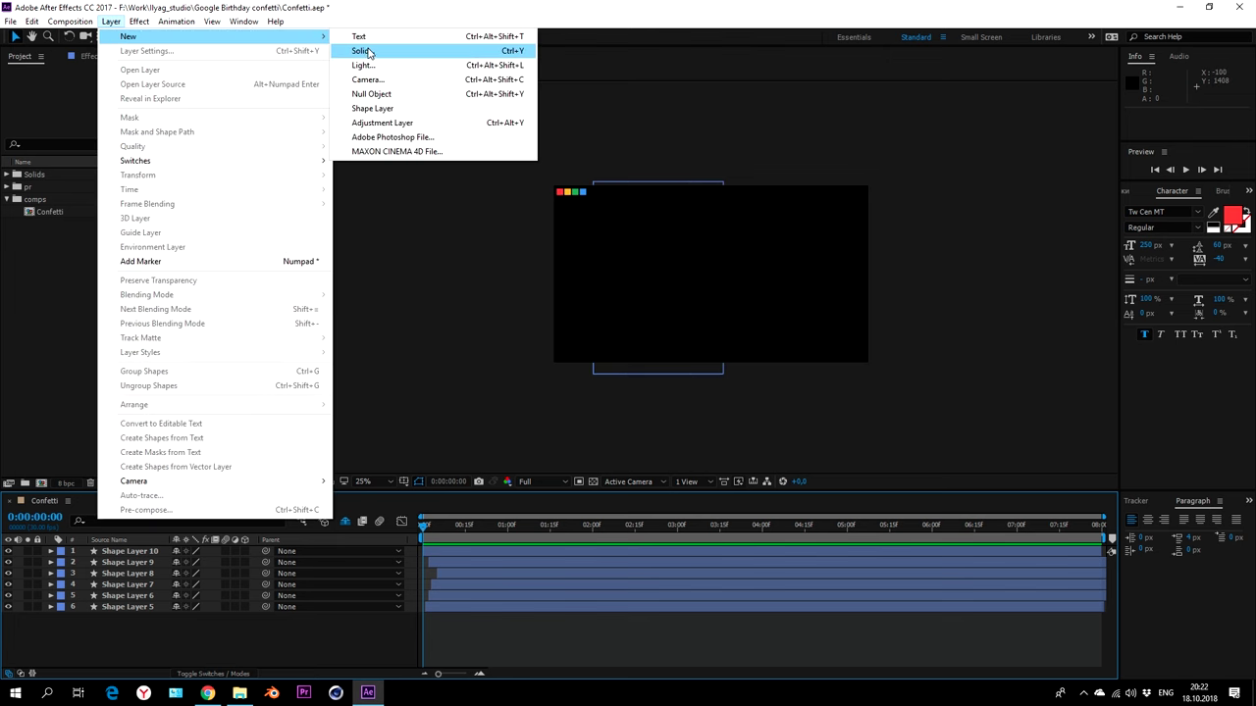
click(361, 51)
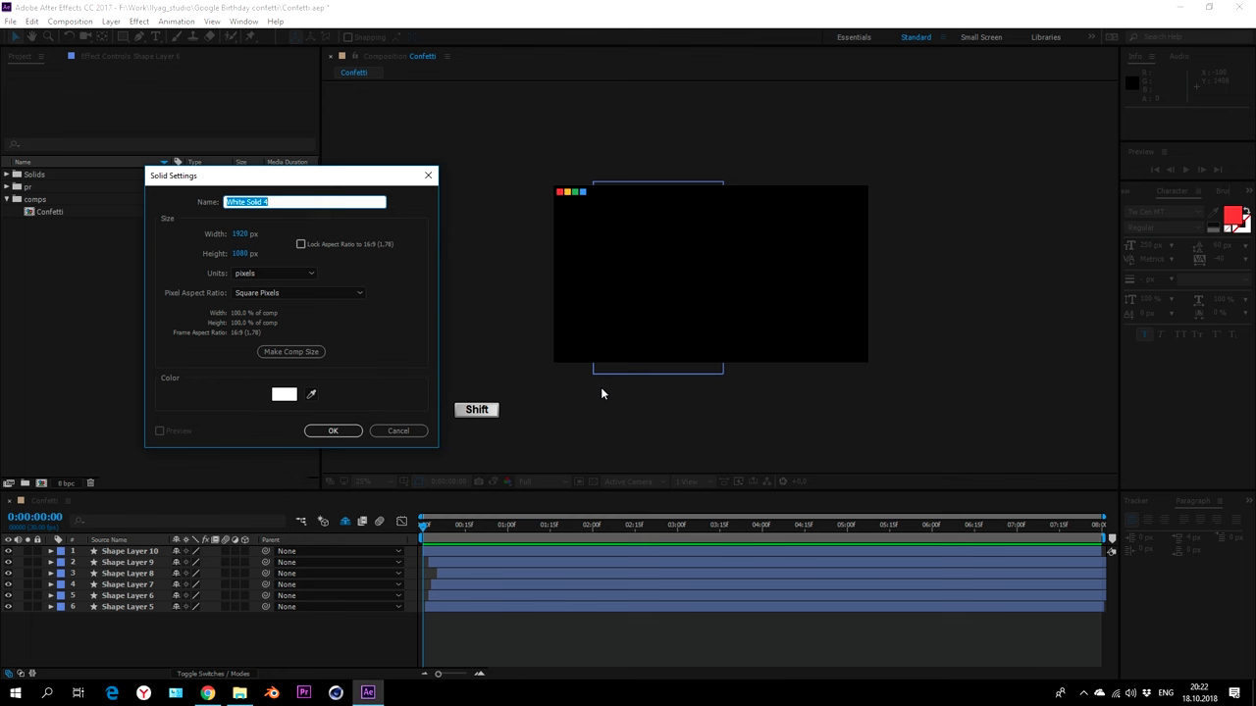
text(particles)
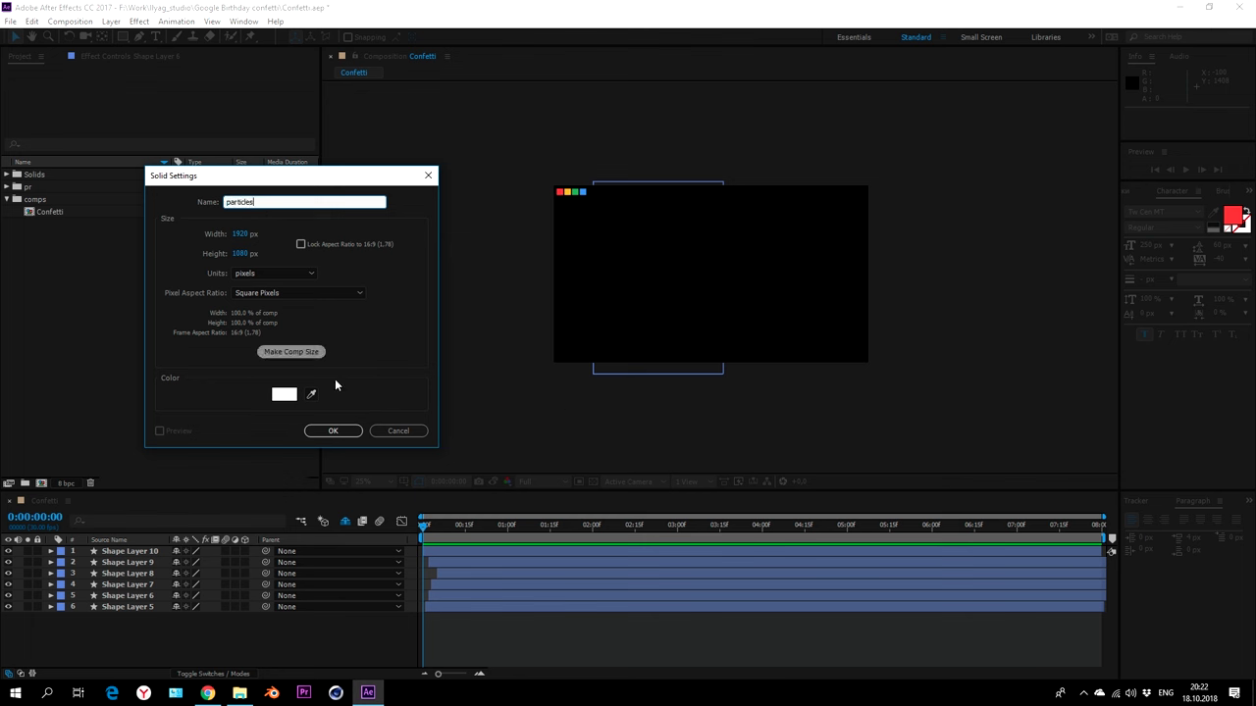
click(332, 431)
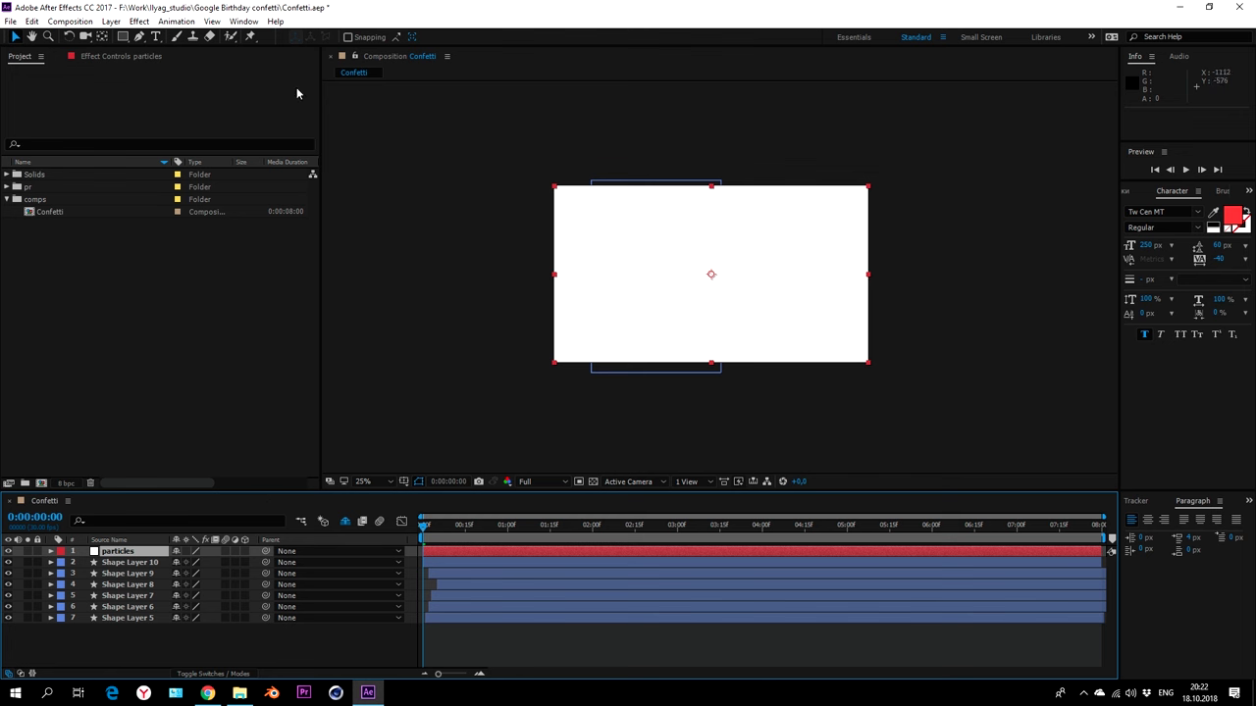
- Apply Trapcode Particular to the particles solid and zoom the view back to 50%
click(139, 22)
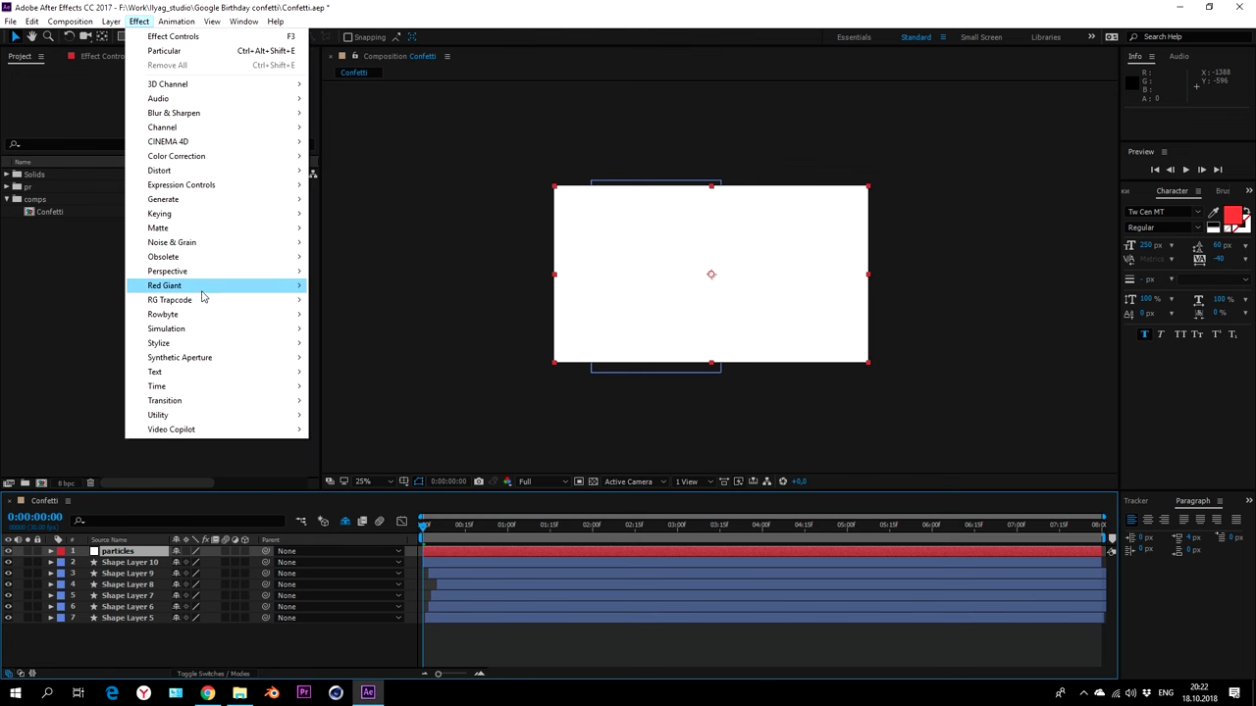
mouse_move(198, 302)
click(343, 385)
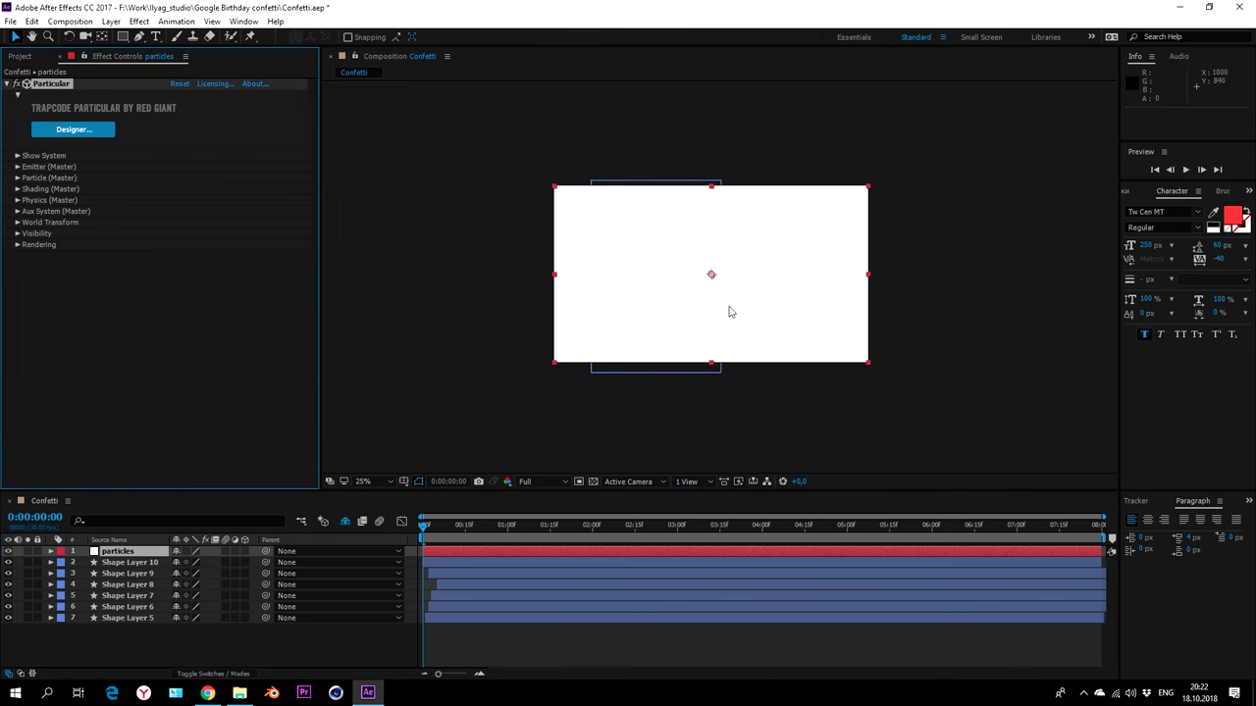
click(762, 285)
key(period)
key(period)
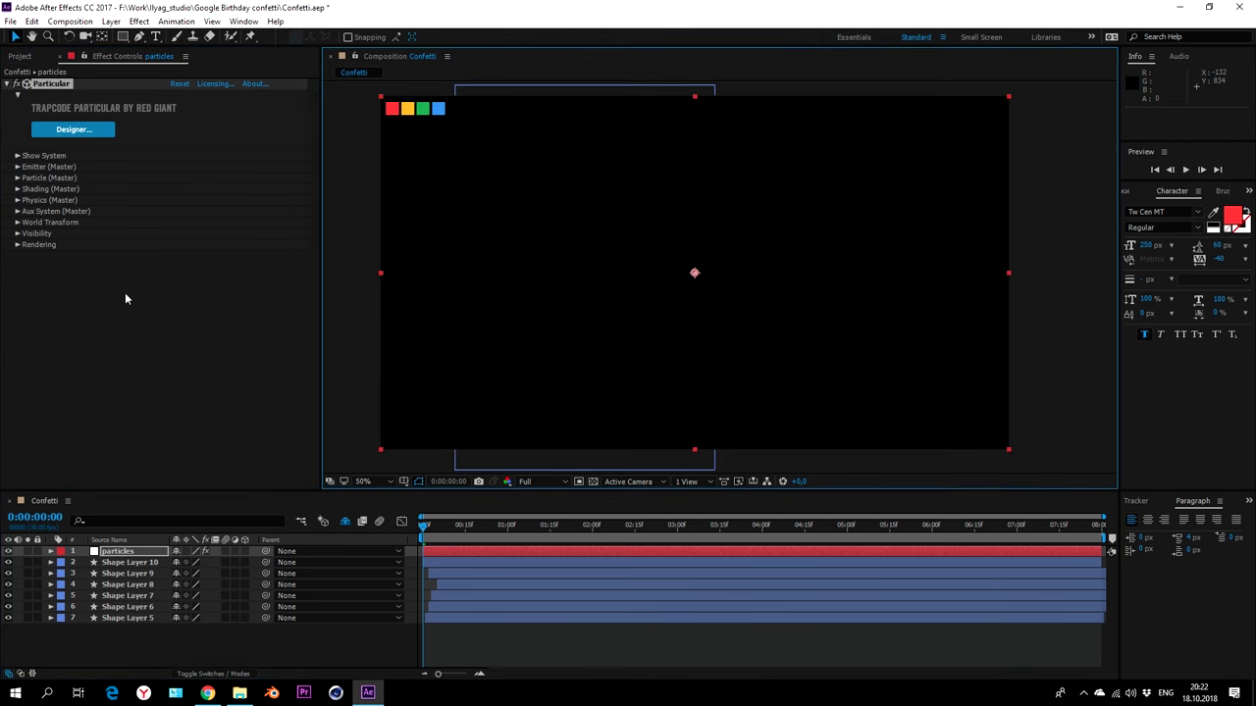
- Set the emitter to 1000 particles/sec with Explode emitter behaviour
click(16, 166)
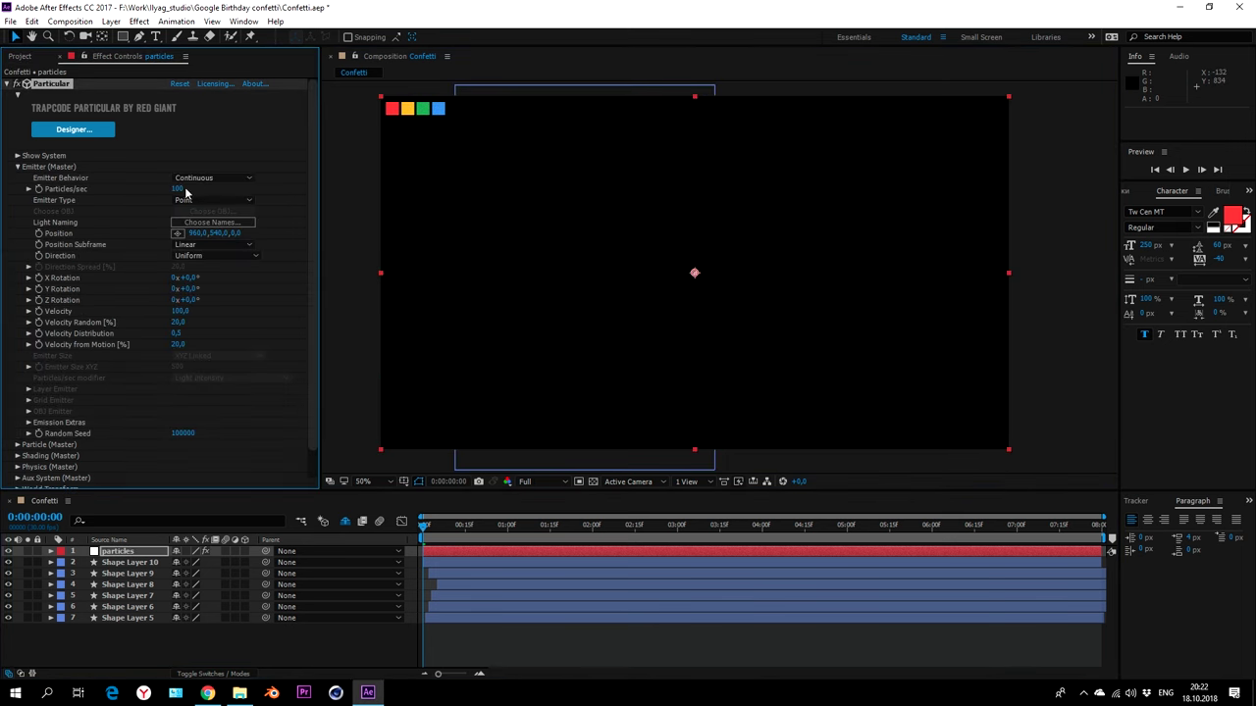
click(182, 189)
key(Return)
click(212, 178)
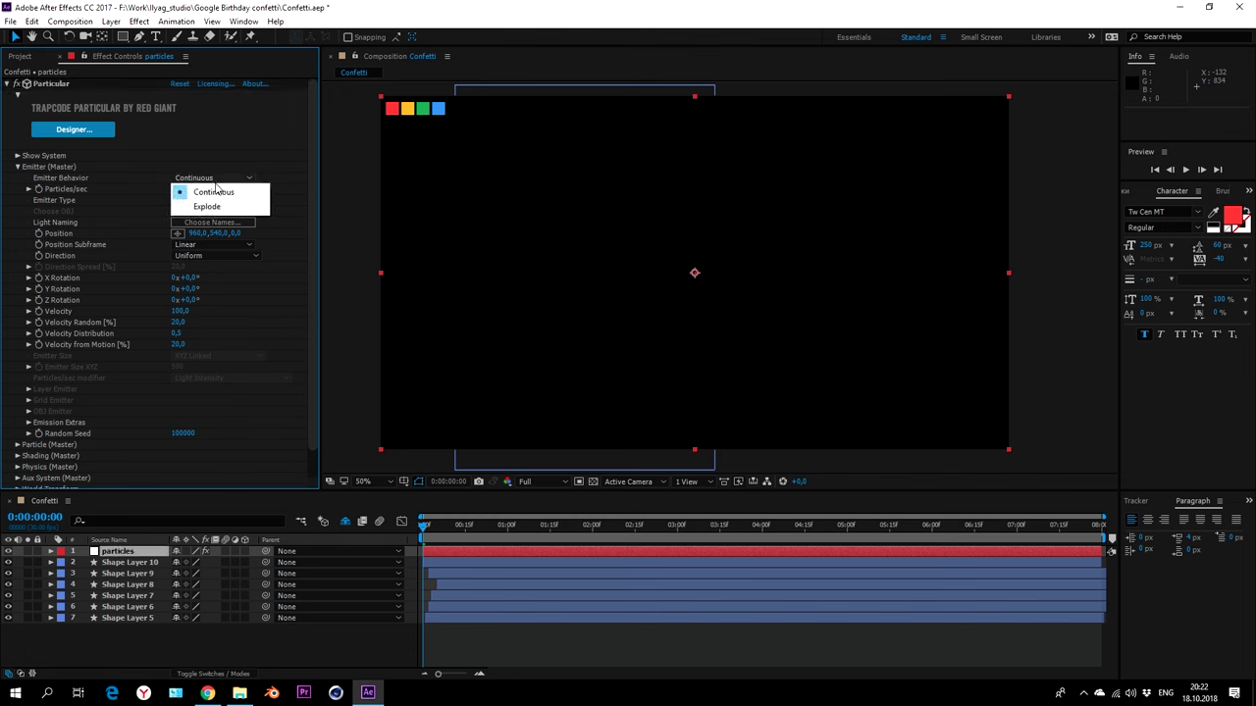
click(222, 207)
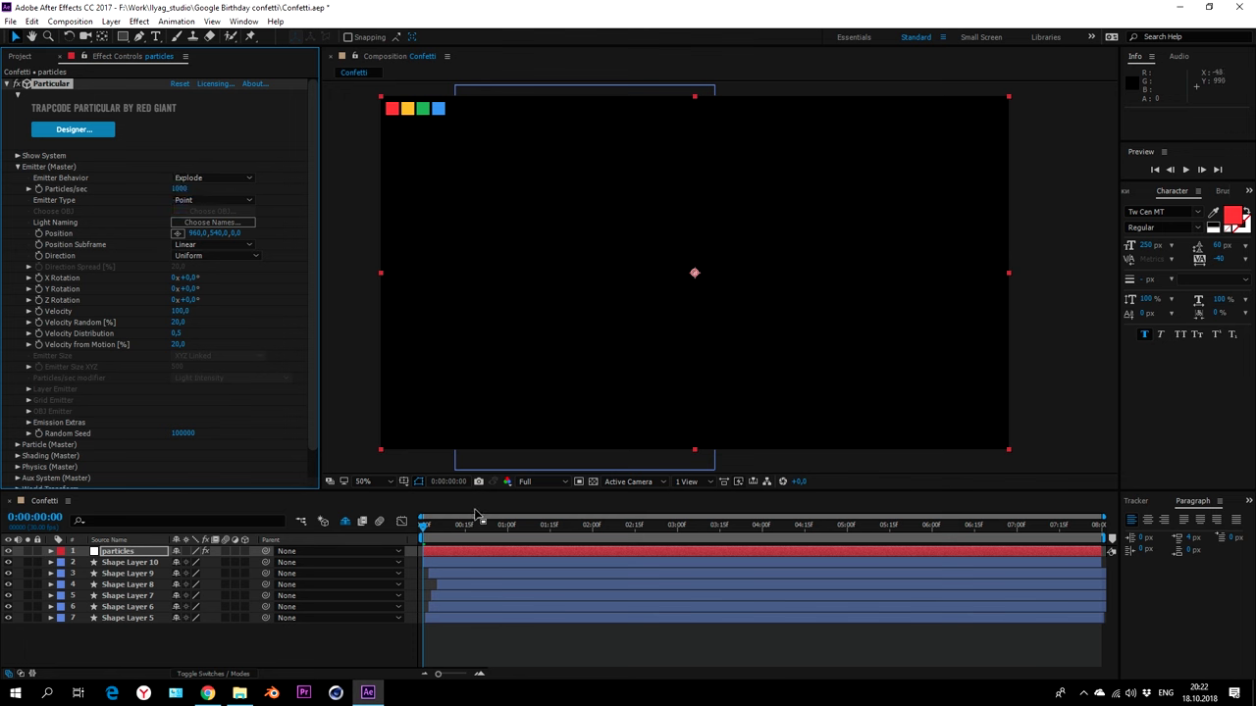
- Scrub forward to watch the burst and change the emitter type to Sphere
click(496, 526)
mouse_move(552, 530)
mouse_down()
mouse_move(502, 528)
mouse_move(517, 528)
mouse_up()
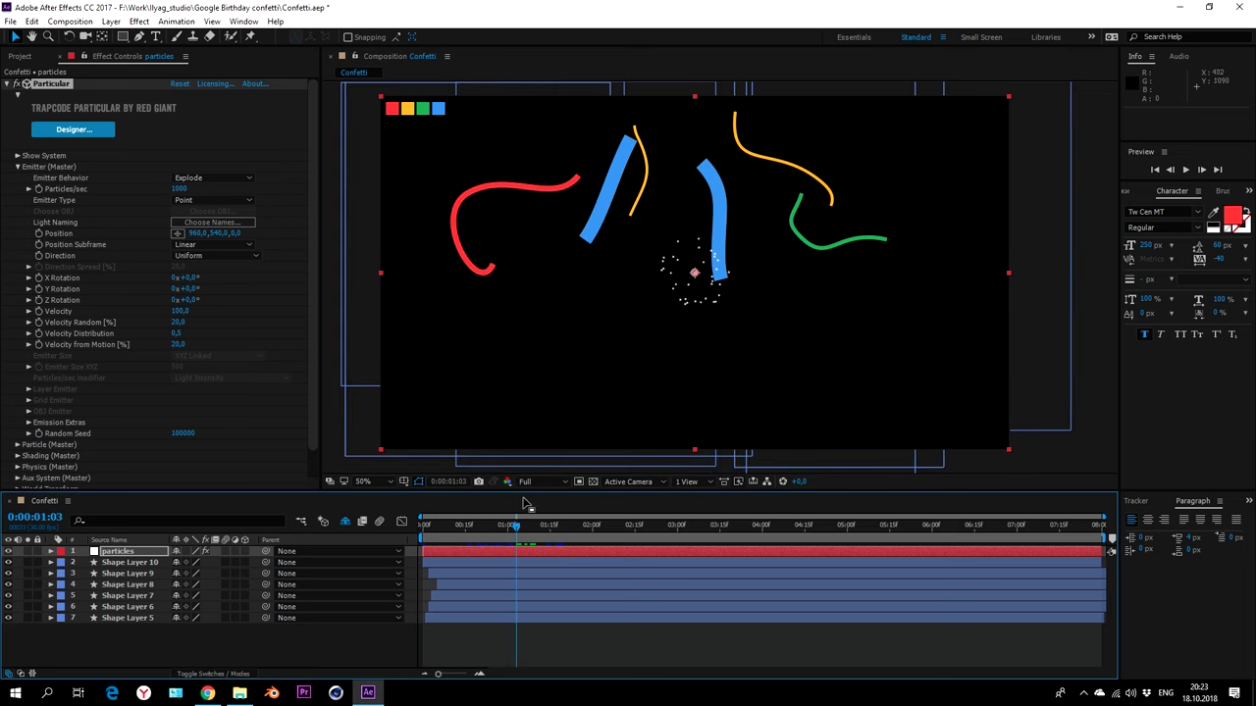
click(209, 200)
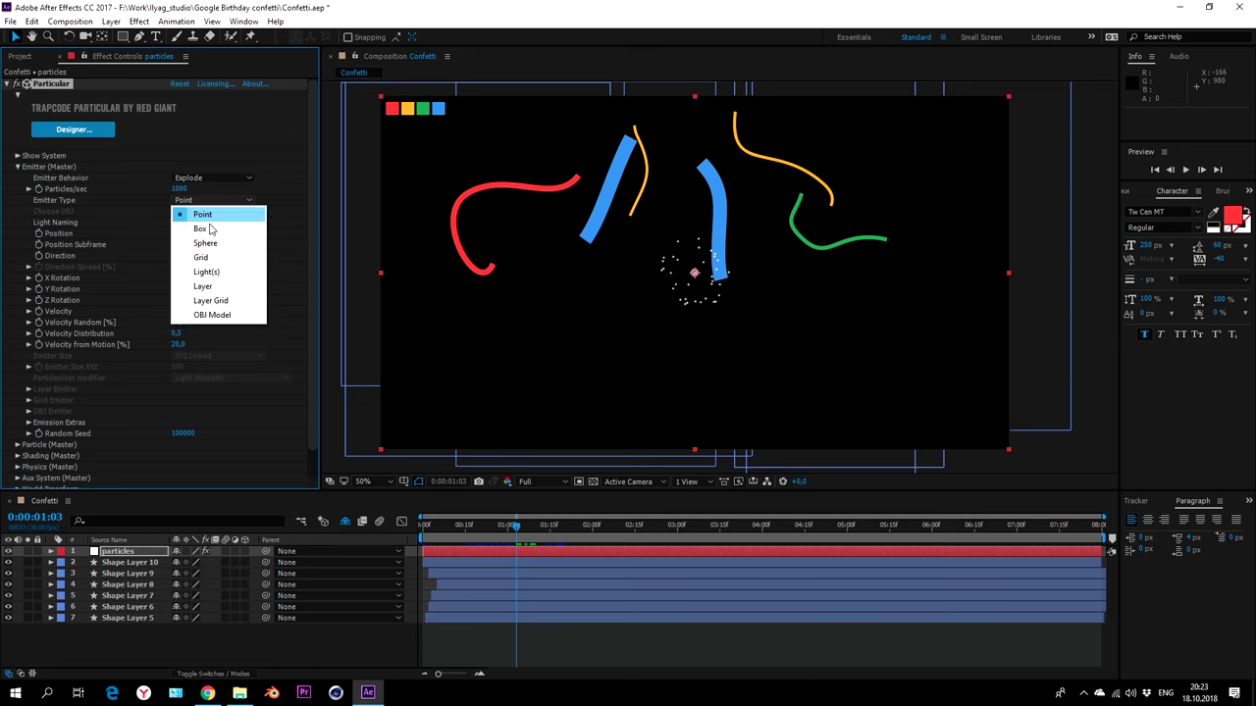
click(205, 242)
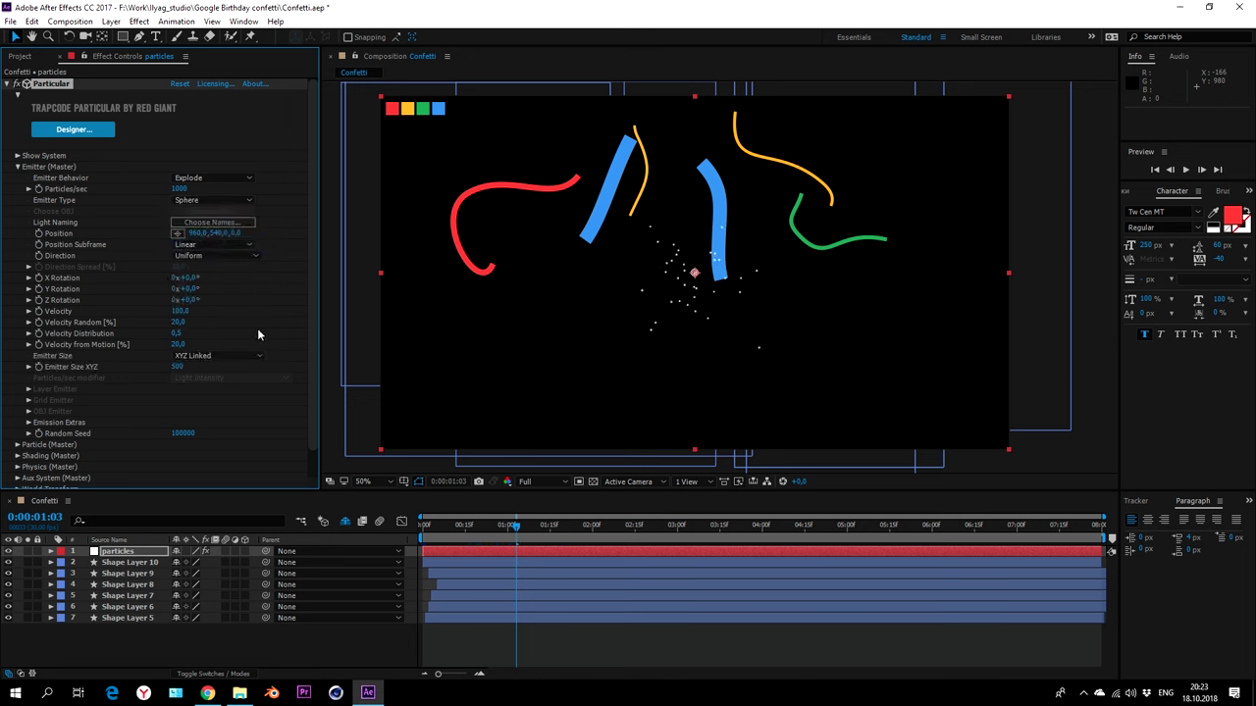
- Set Emitter Size XYZ to 10 and the emission Direction to Directional
click(179, 367)
text(10)
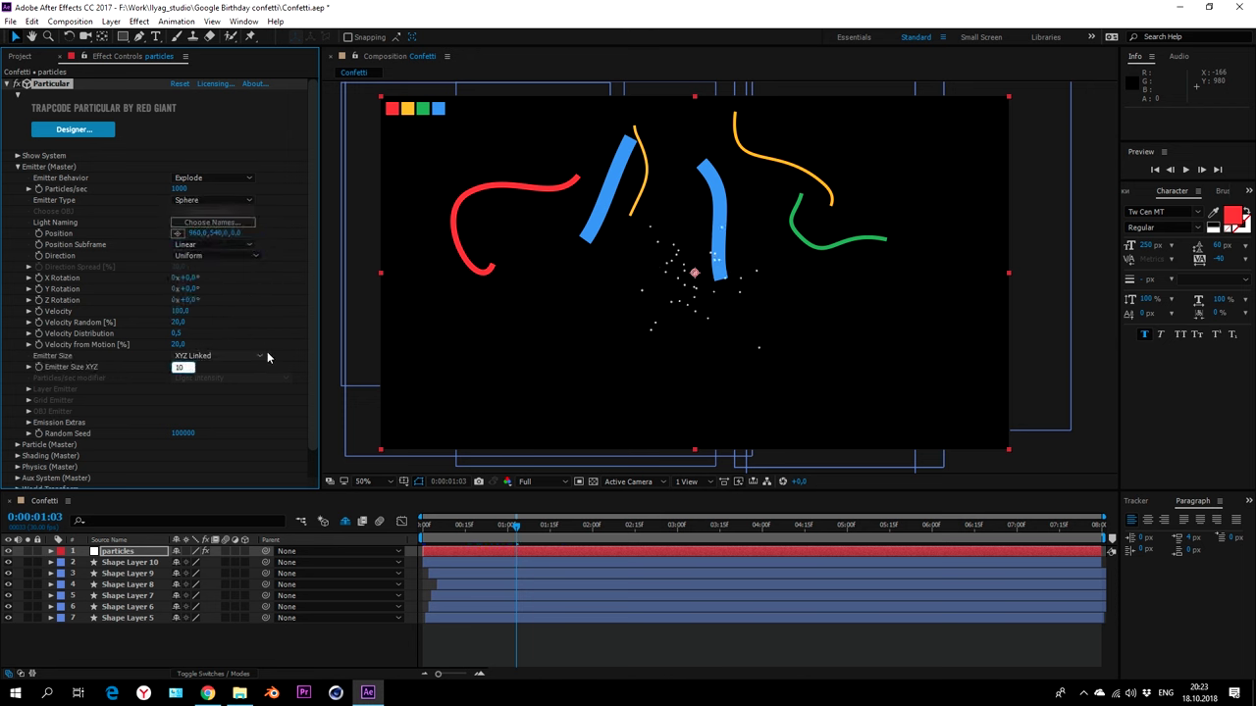
click(275, 310)
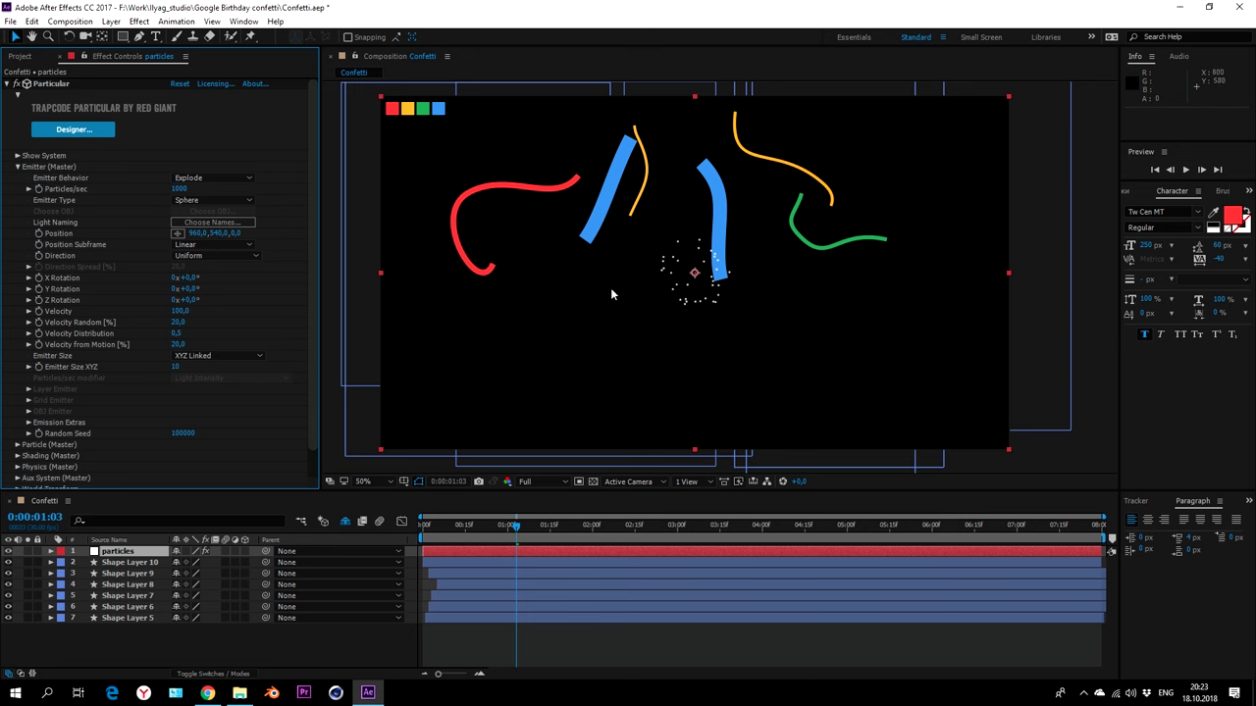
click(218, 253)
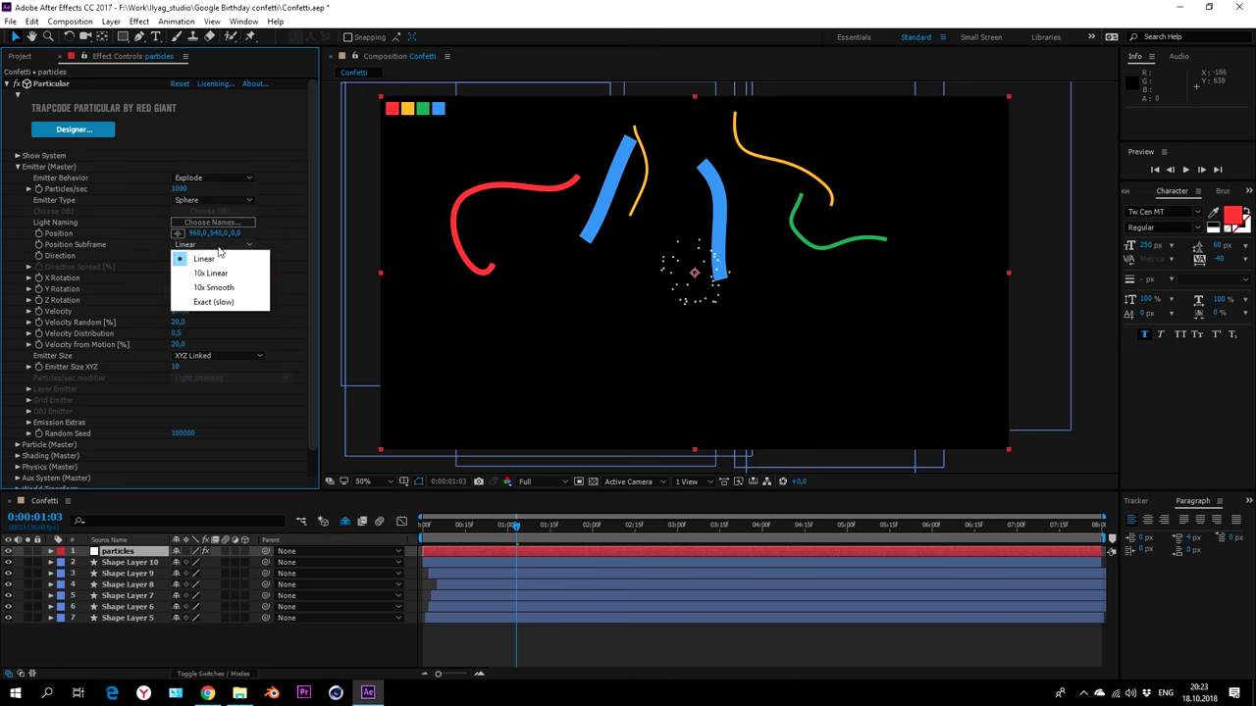
click(284, 311)
click(228, 254)
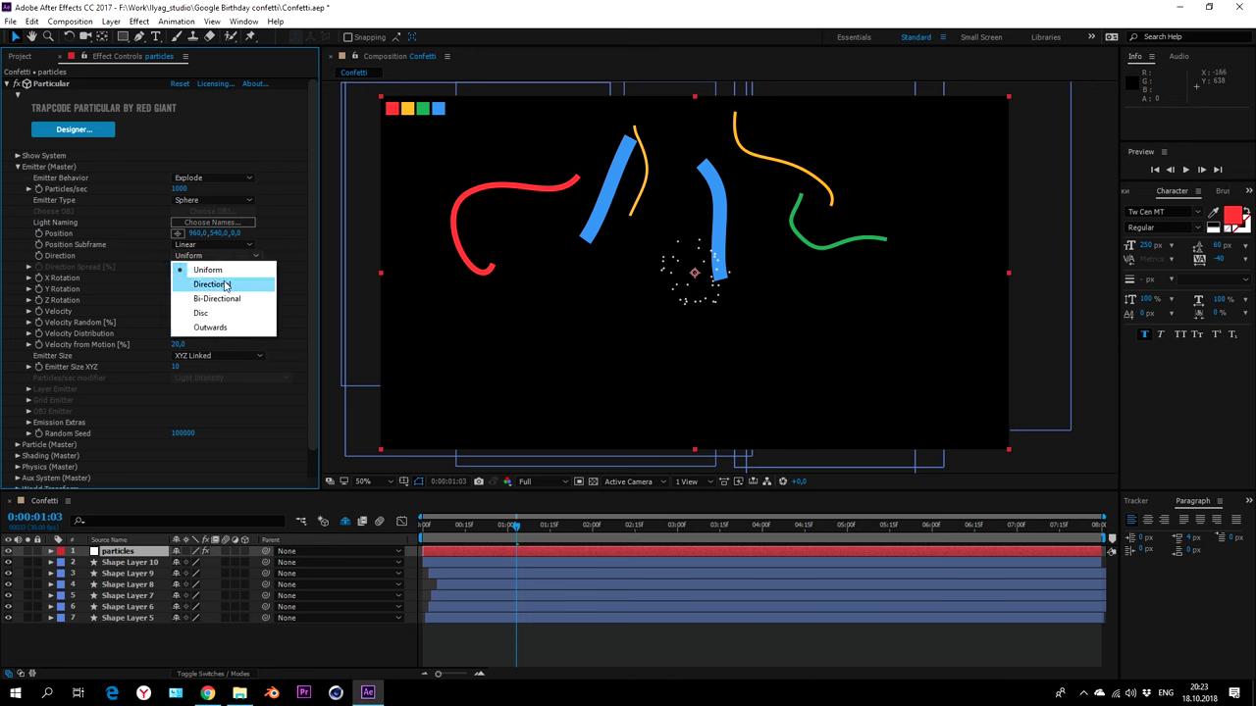
click(234, 286)
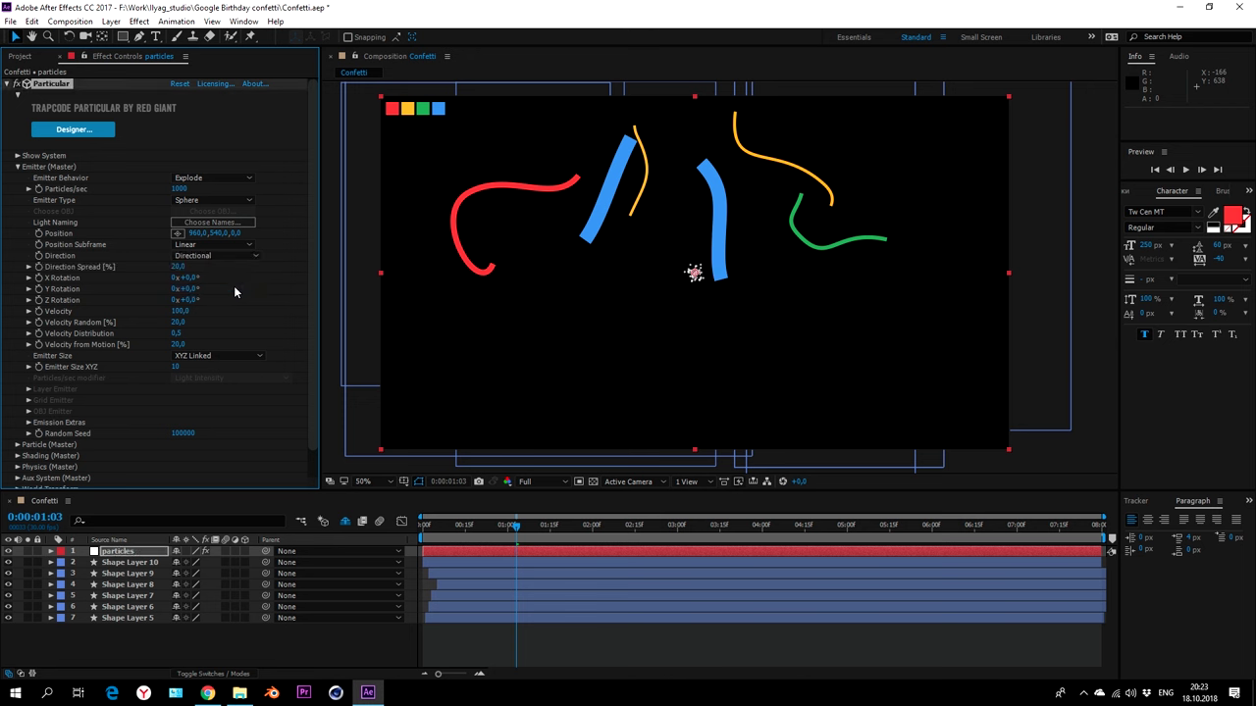
- Move the emitter to the frame's bottom-right corner and preview the burst
drag(699, 278, 1017, 460)
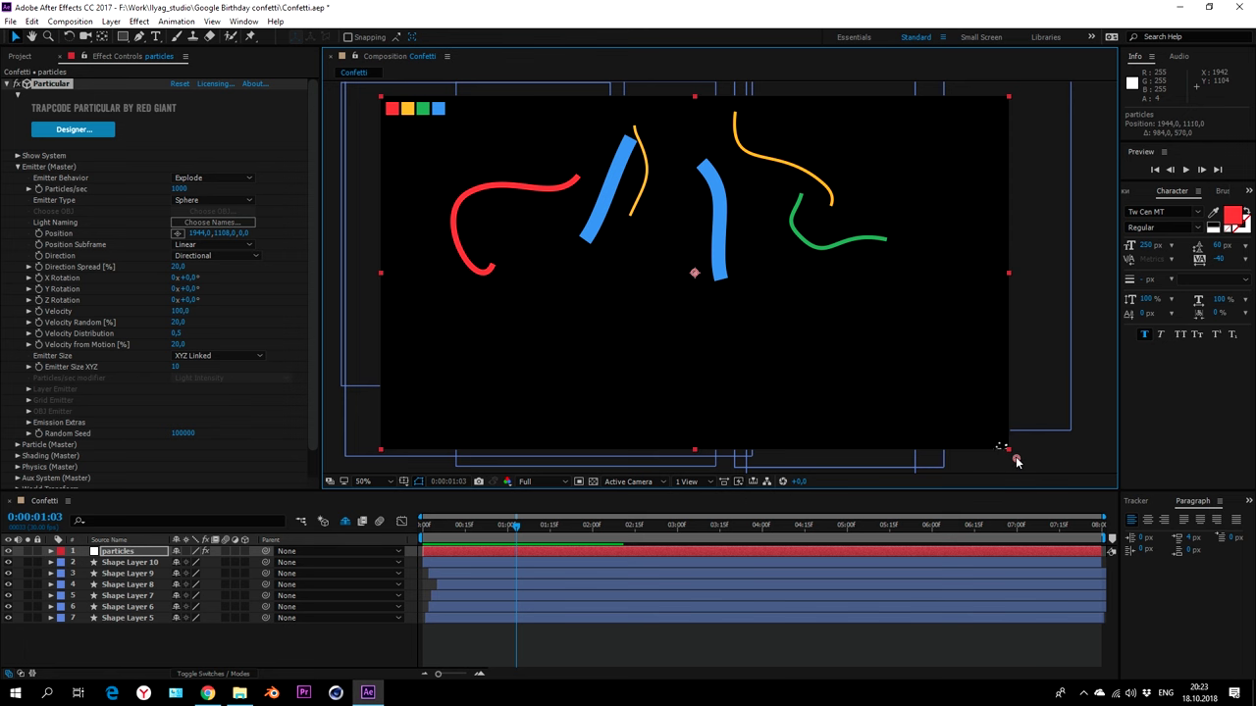
key(space)
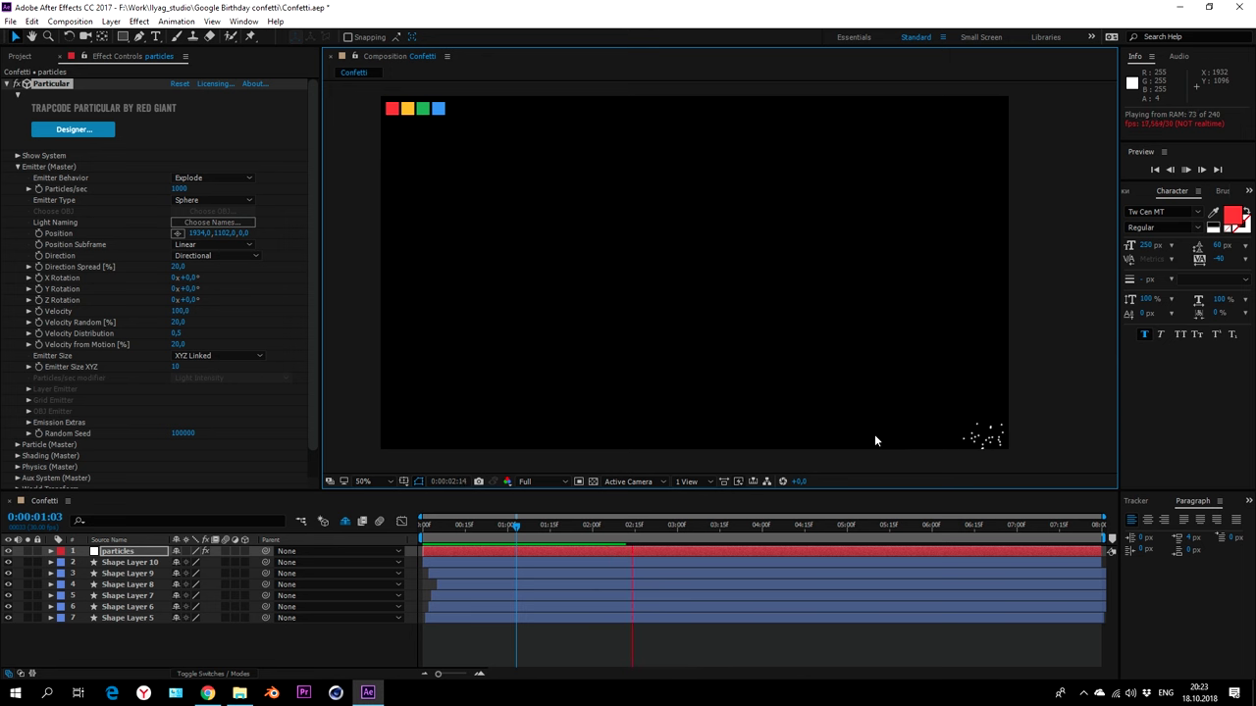
key(space)
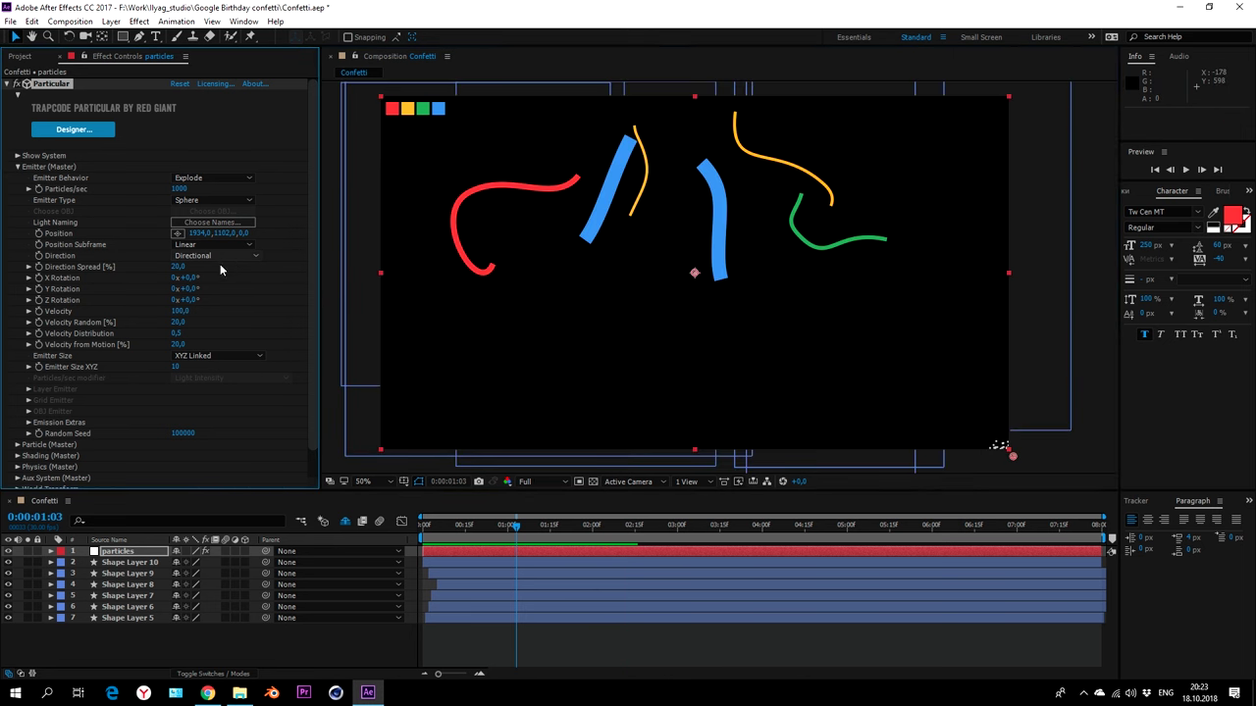
- Set Direction Spread 60, Velocity 3000, Velocity Random 75 and Velocity from Motion 110
click(180, 267)
text(60)
key(Return)
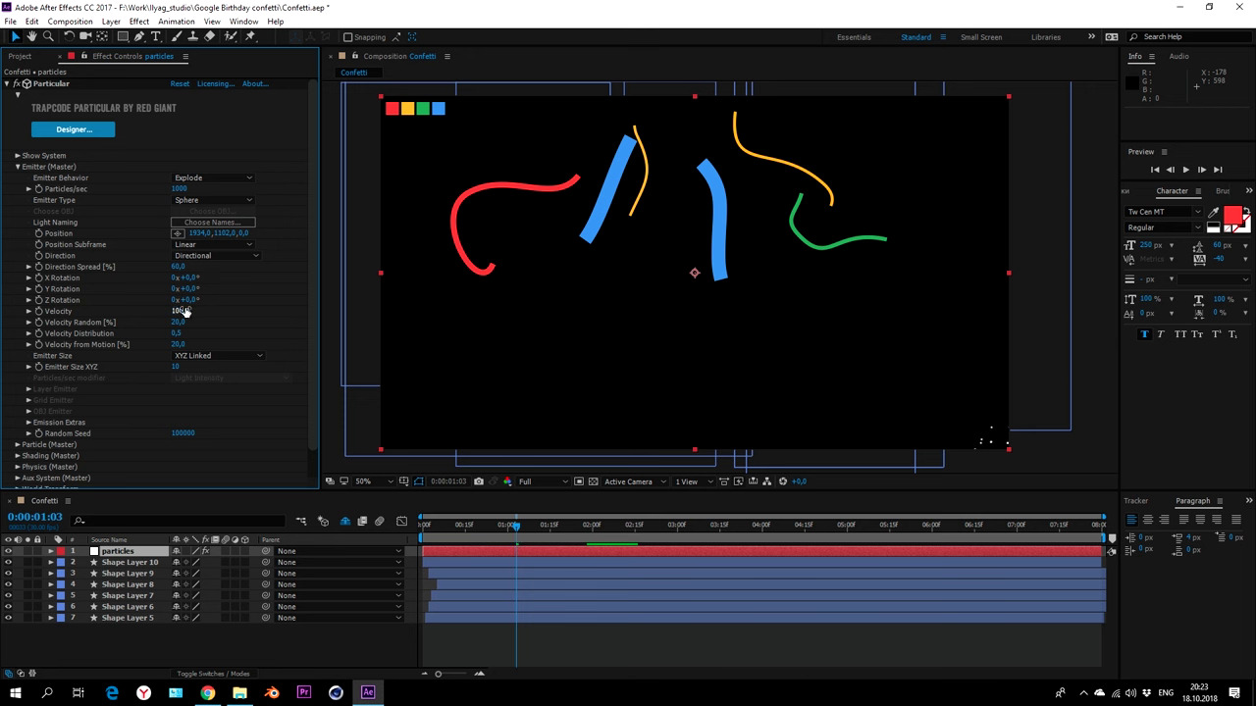
click(182, 311)
text(30)
click(180, 322)
click(194, 344)
text(11)
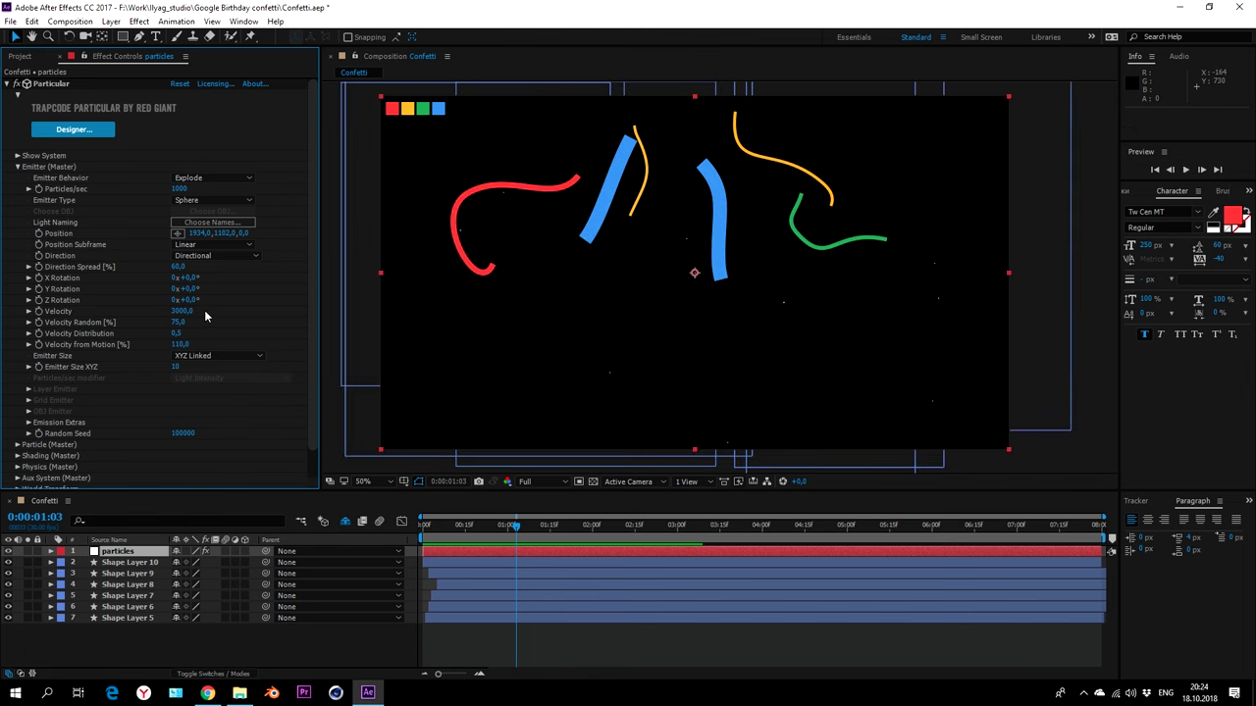
- Rotate the Particular emitter to X 32° and Y −18°, and enter a new Z Rotation value
click(204, 277)
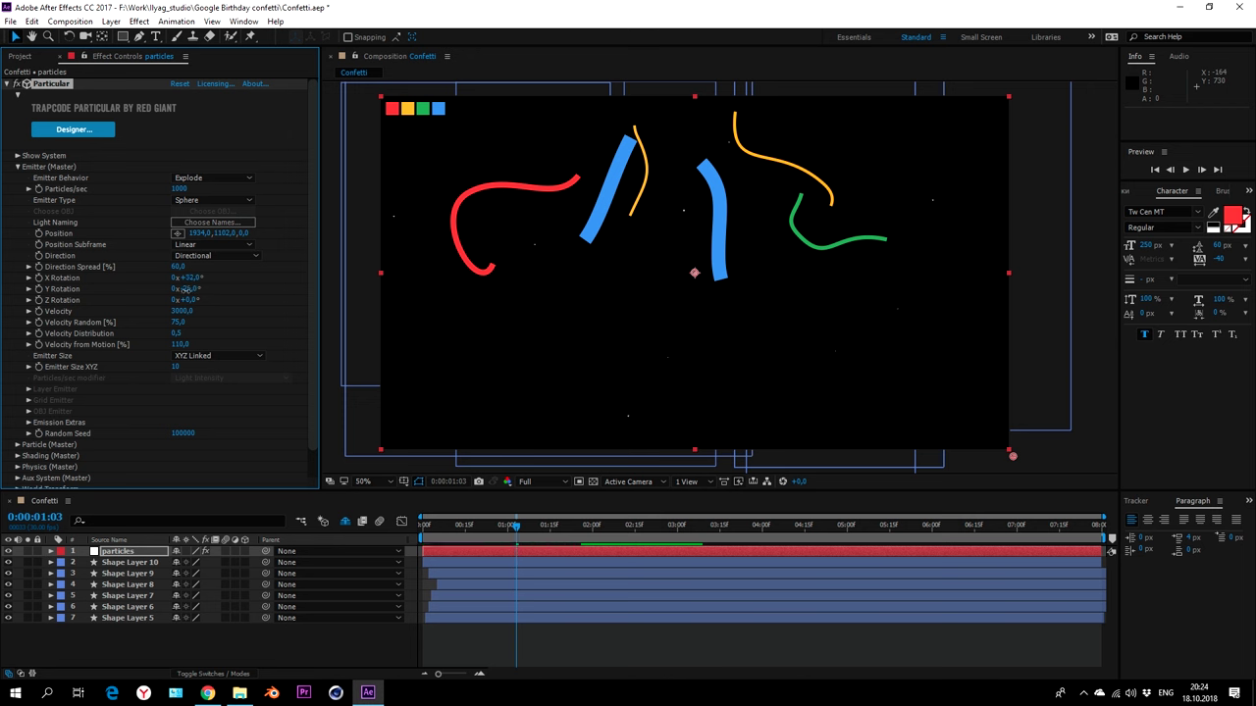
click(189, 300)
text(58)
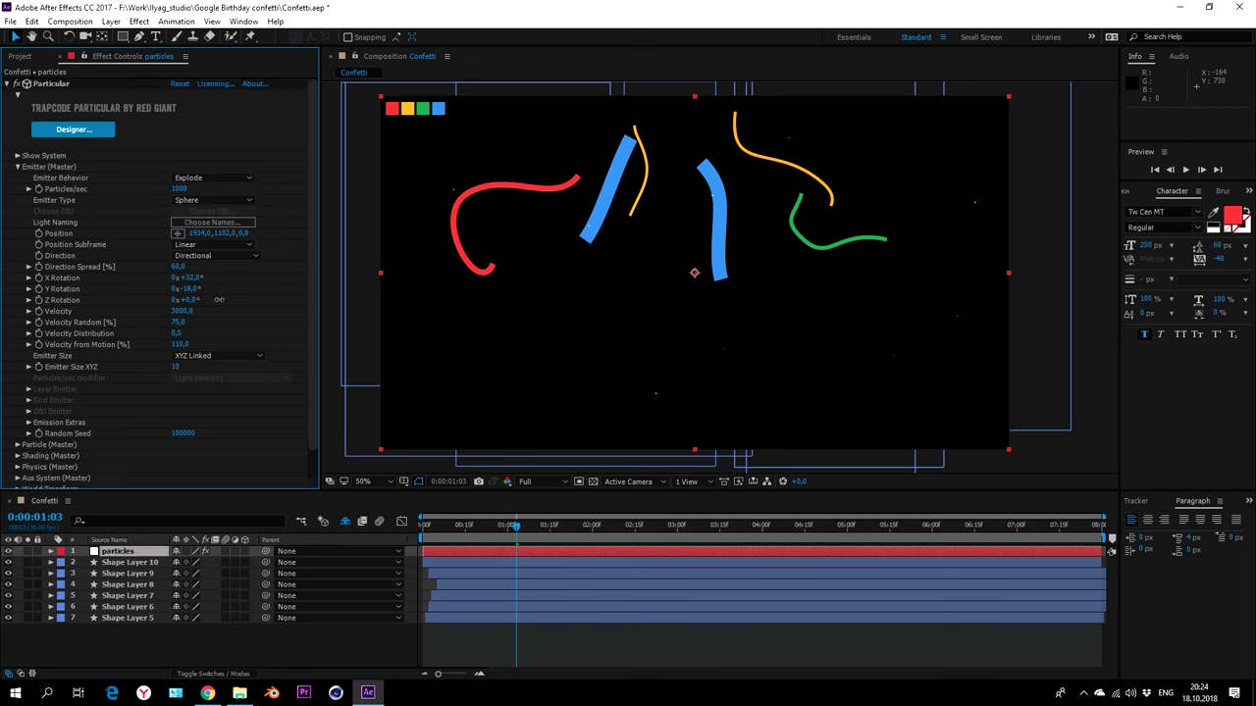
key(Return)
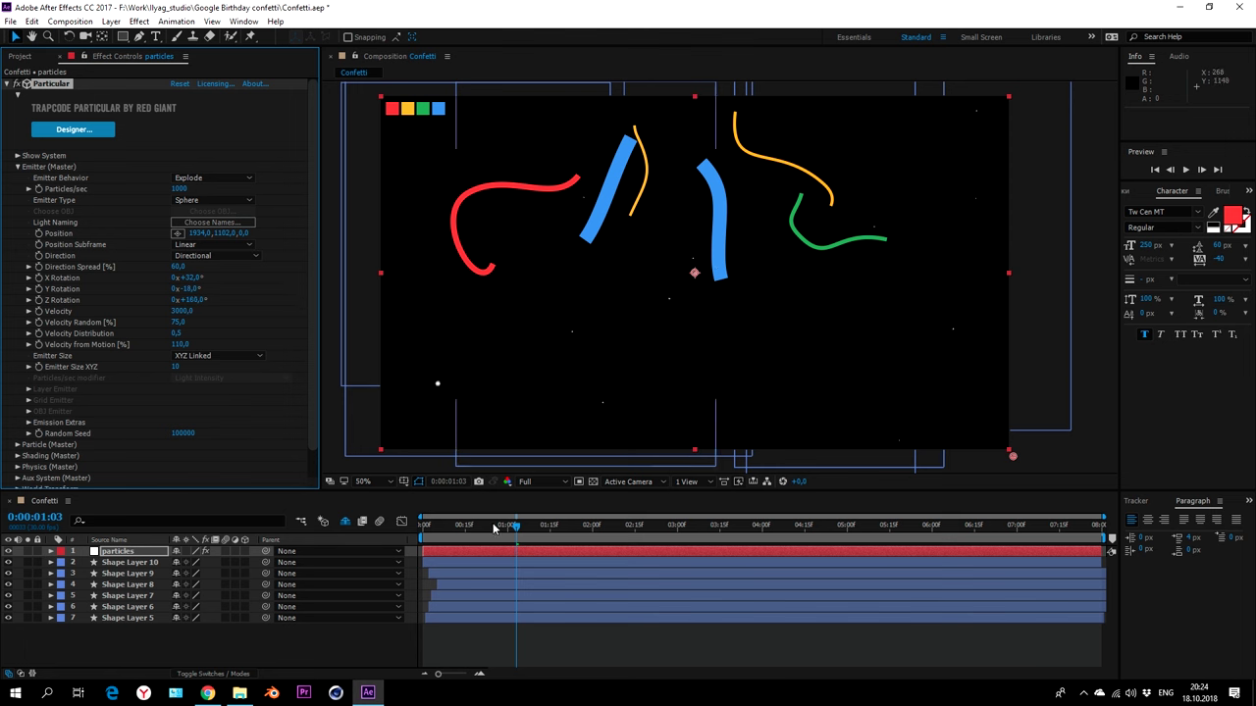
- Preview the rotated burst from an earlier frame
drag(511, 528, 455, 537)
key(space)
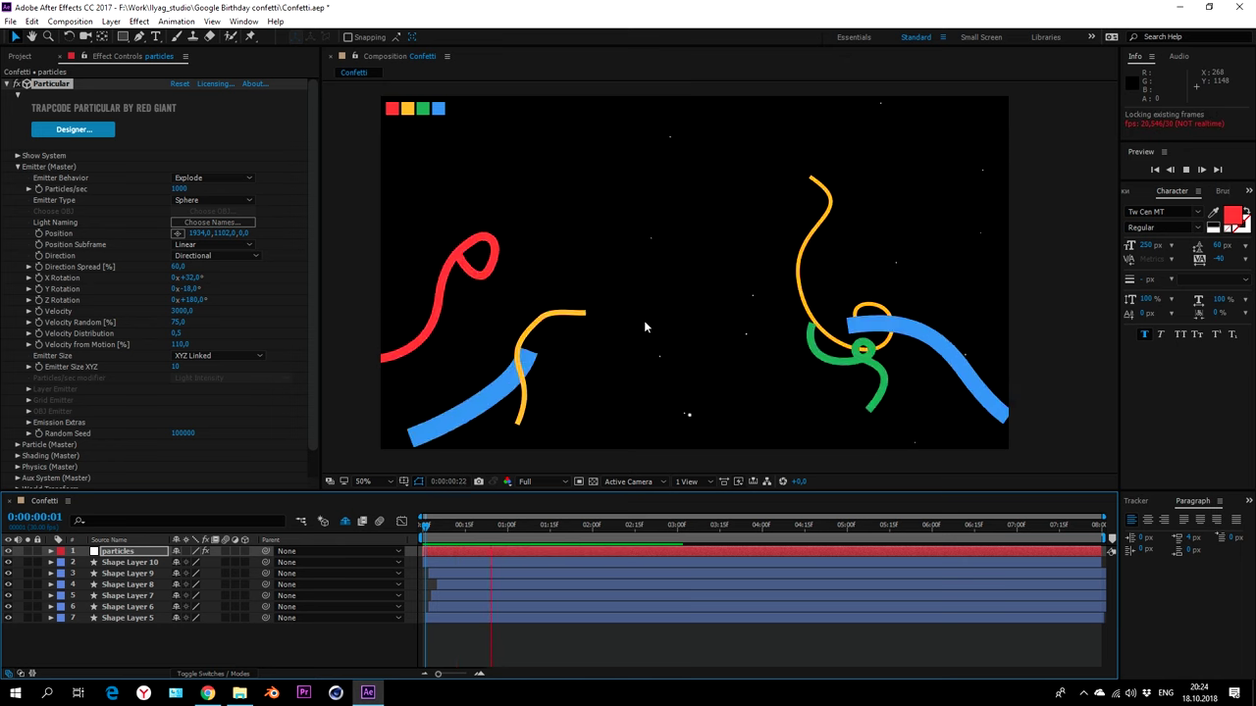
key(space)
- In Particle (Master), set particle Life to 10 seconds
click(16, 167)
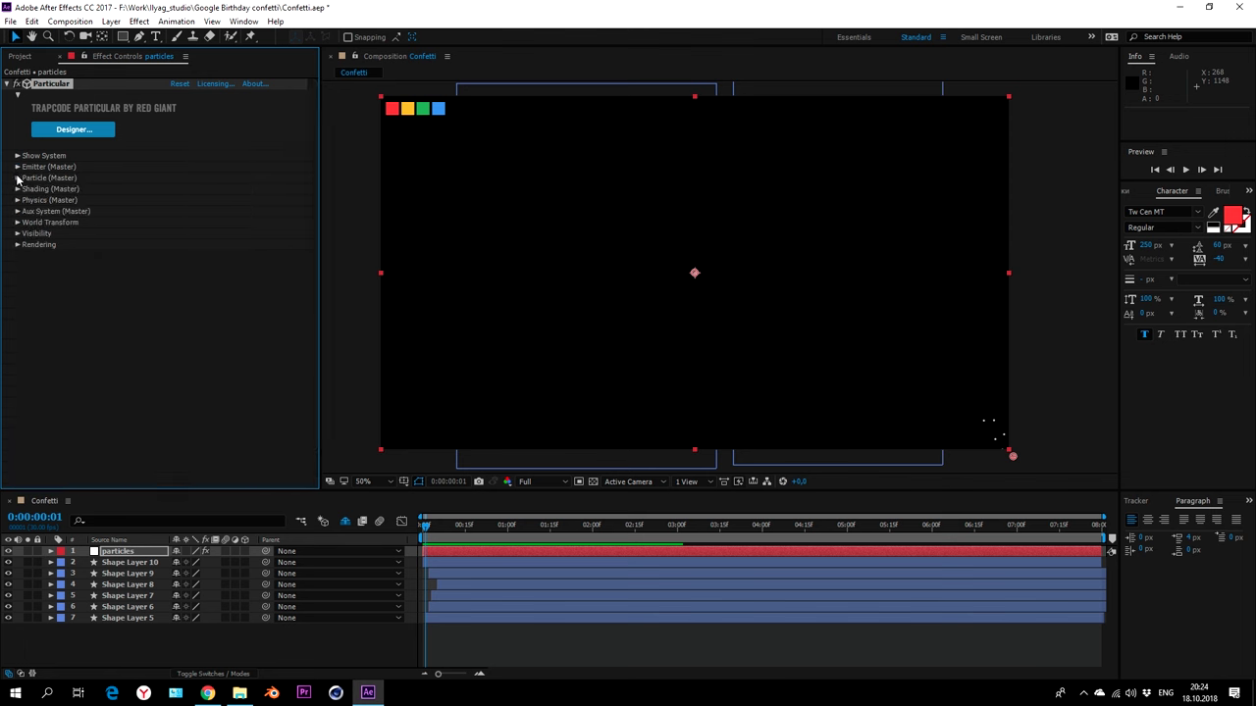
click(17, 178)
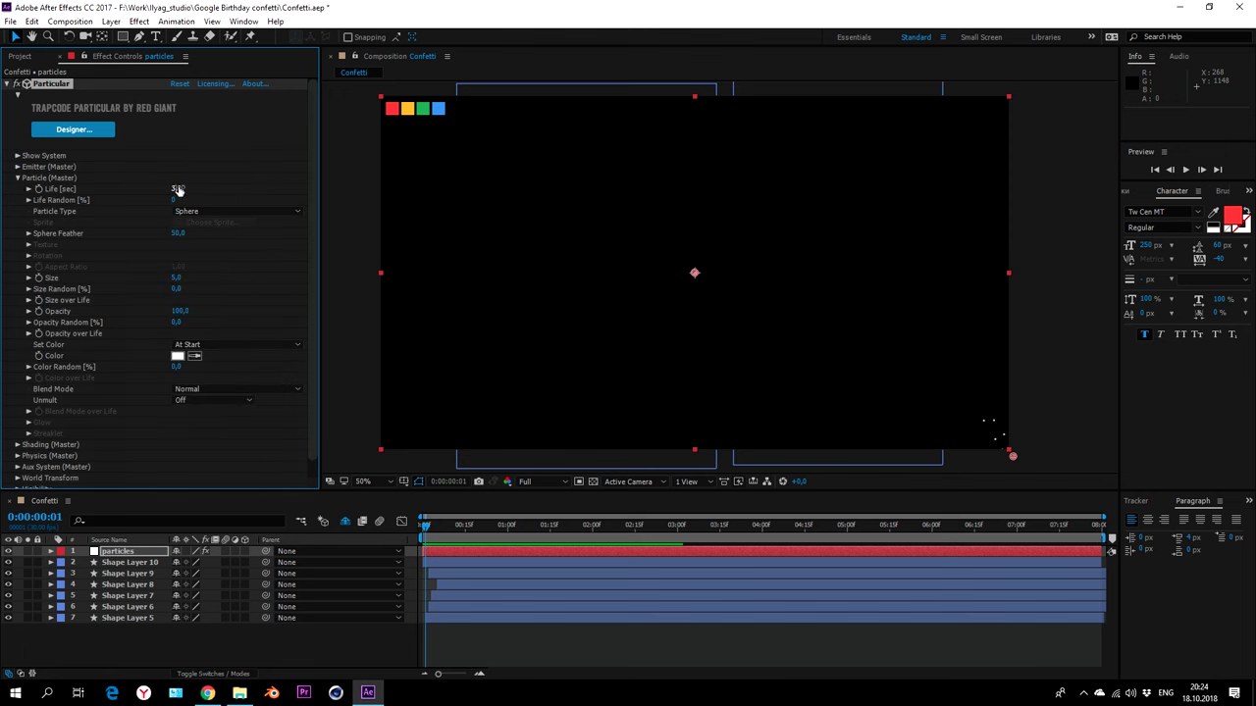
click(178, 190)
text(10)
key(Return)
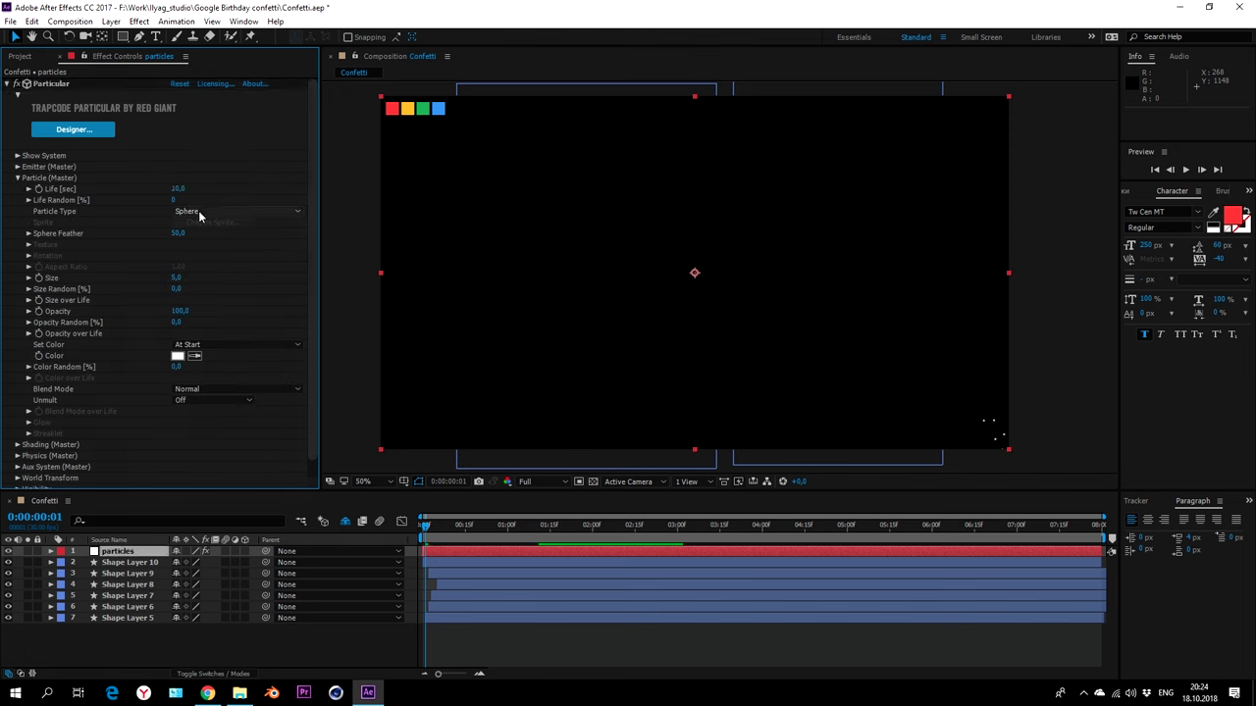
- Set Sphere Feather to 0 and Size Random to 50%, then check around frame 9
click(177, 233)
text(0)
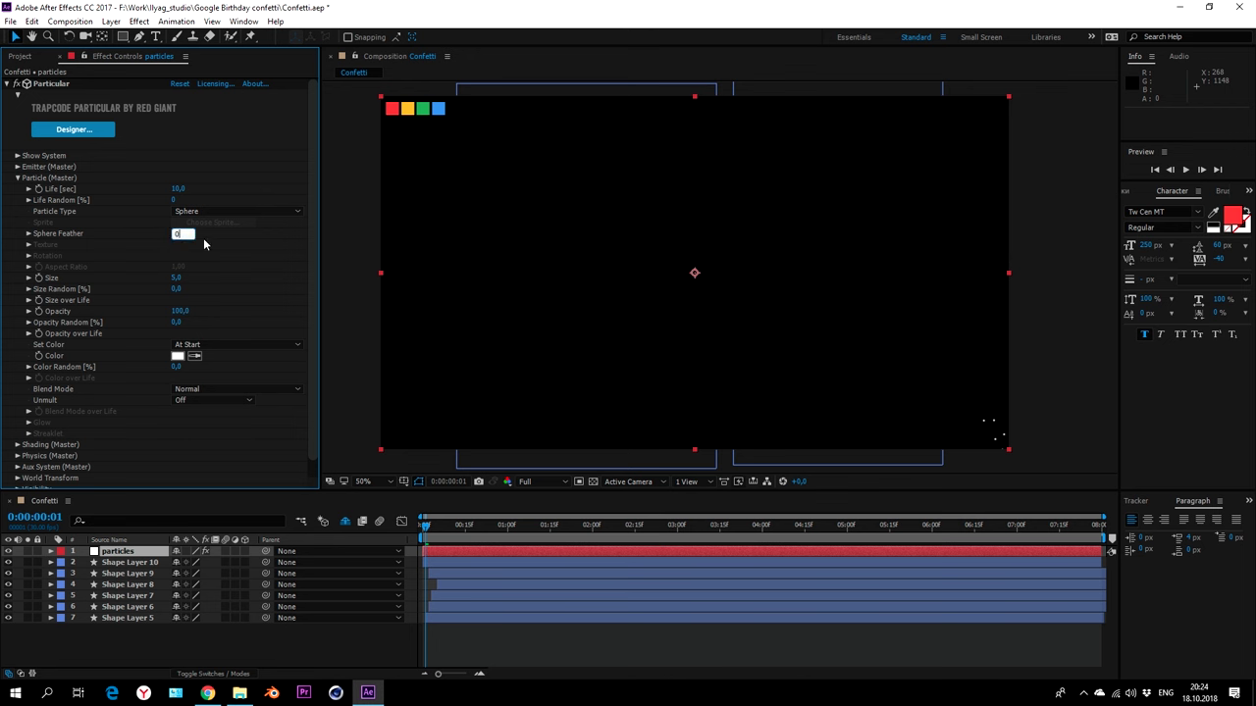
click(175, 290)
text(50)
key(Return)
drag(448, 533, 450, 532)
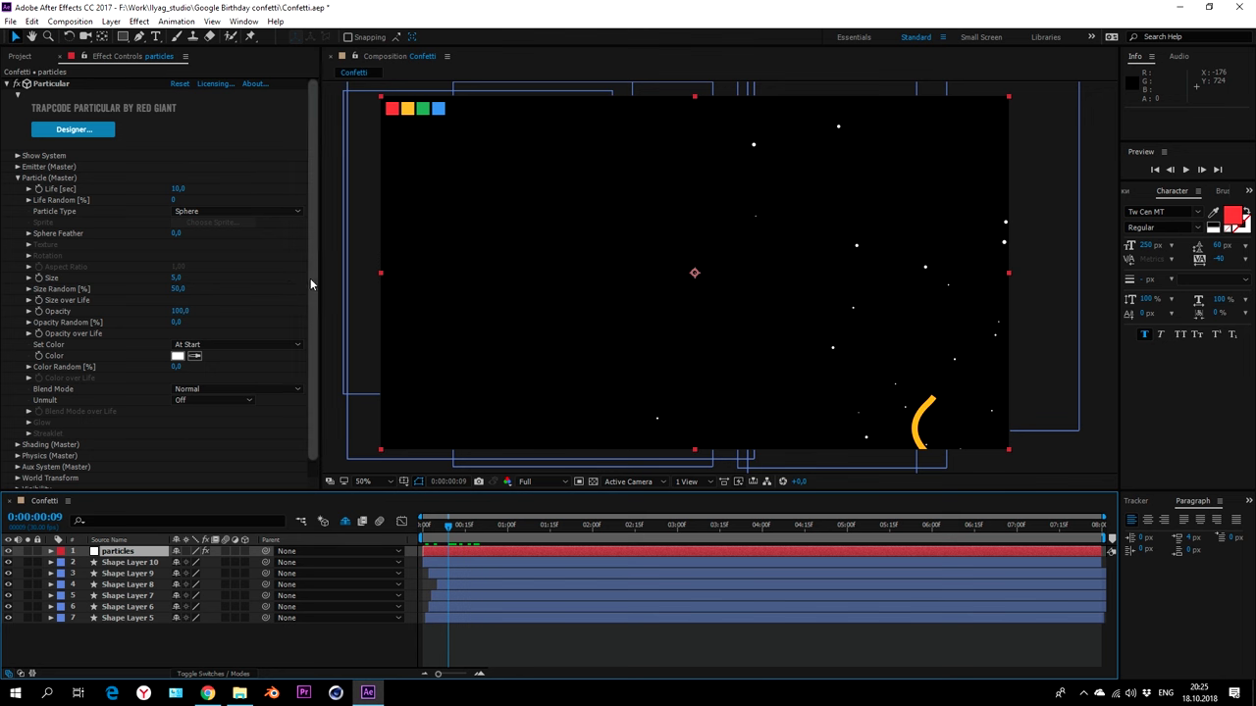
- Set particle colour to Random from Gradient and expand the Color over Life ramp
scroll(311, 282, down, 1)
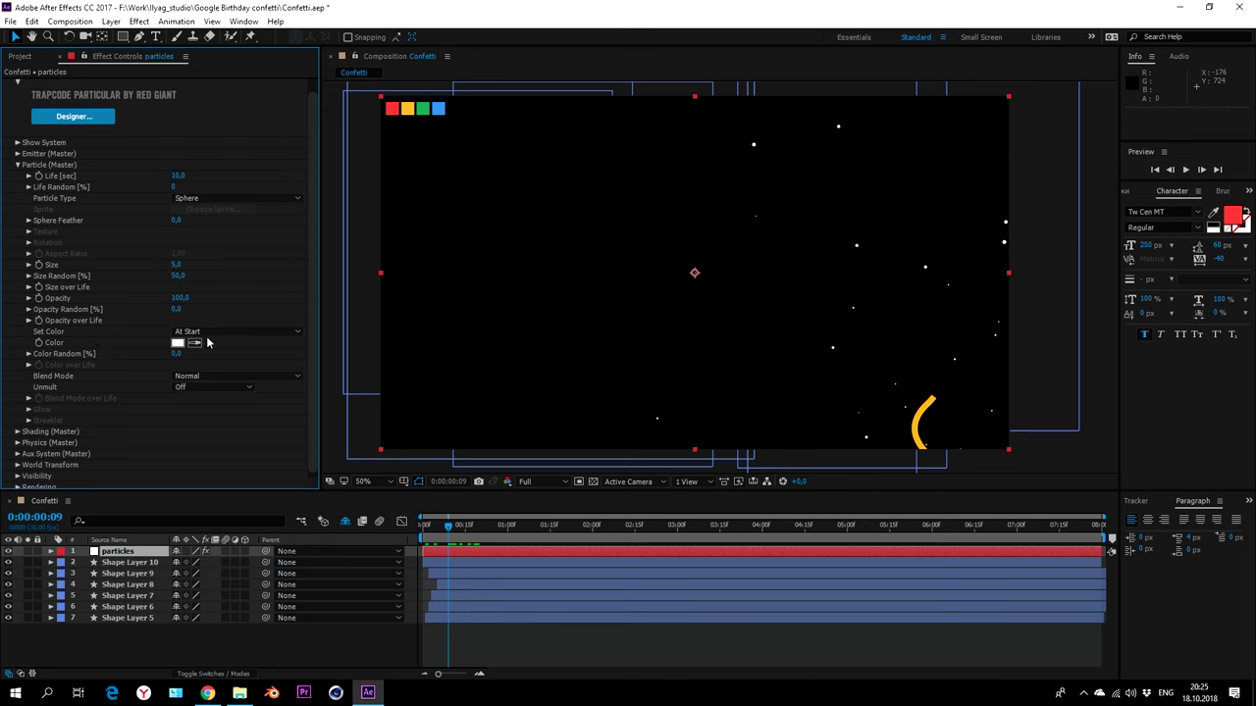
click(209, 331)
click(267, 376)
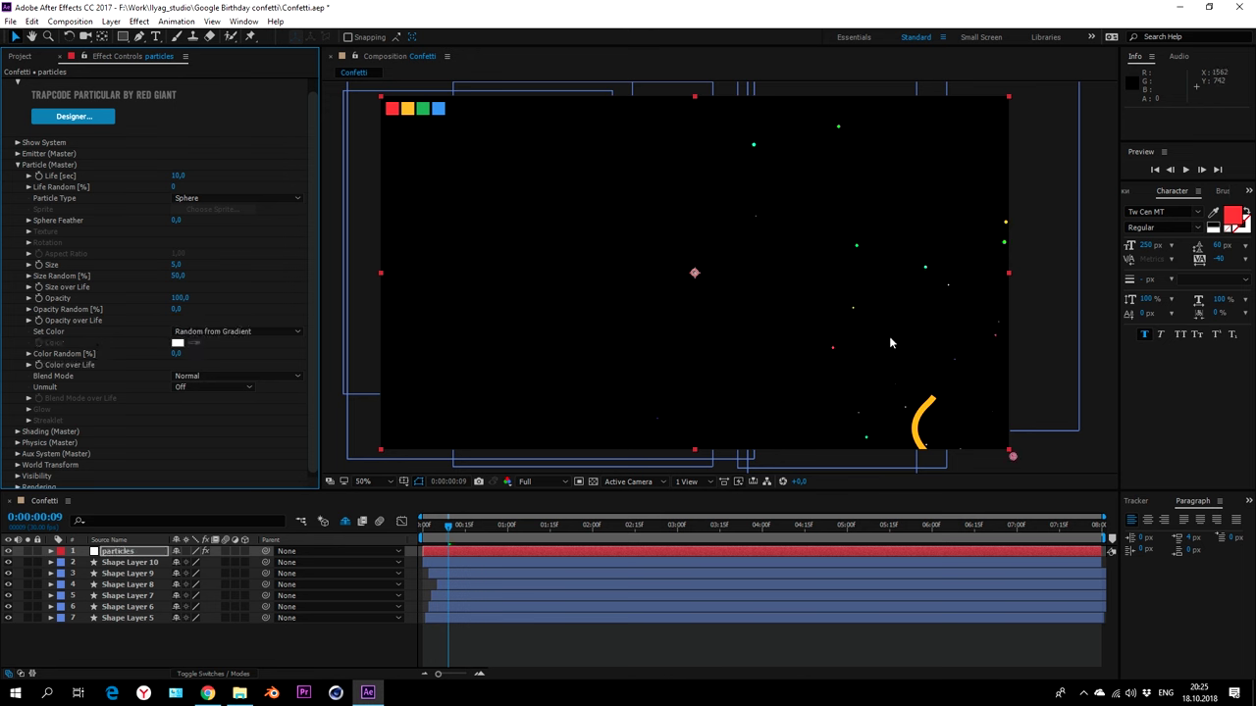
click(28, 363)
scroll(27, 369, down, 1)
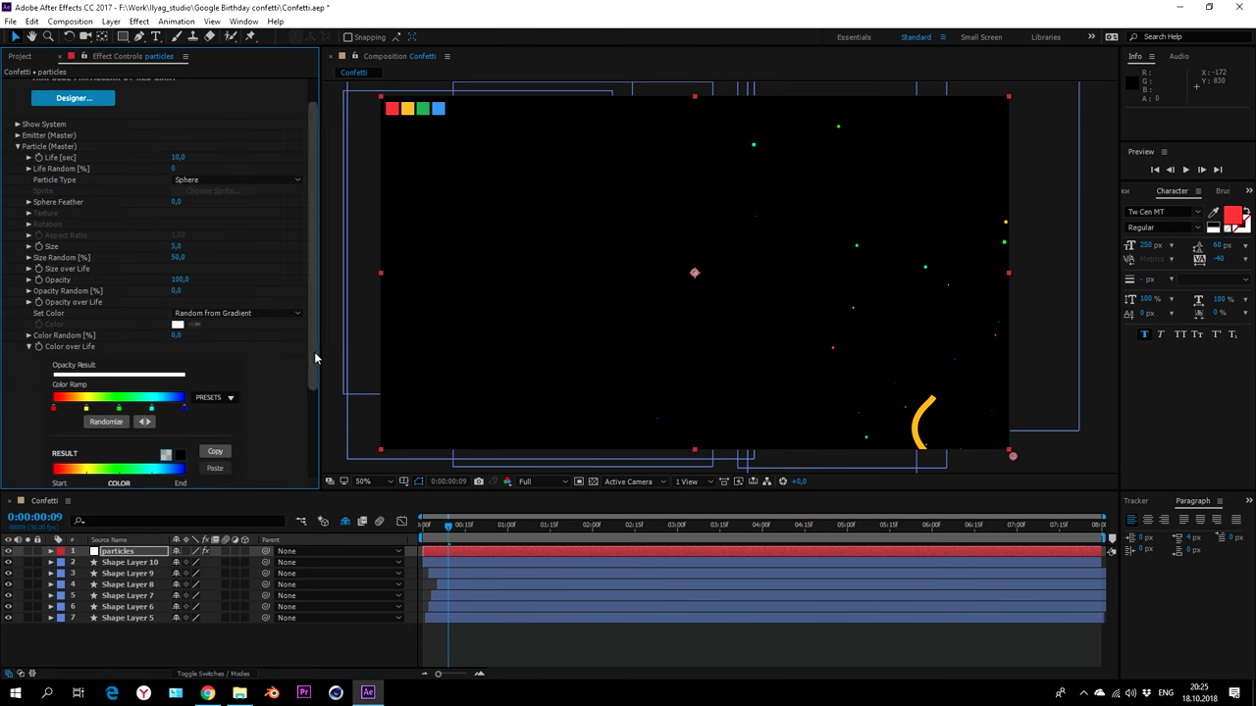
drag(314, 355, 314, 411)
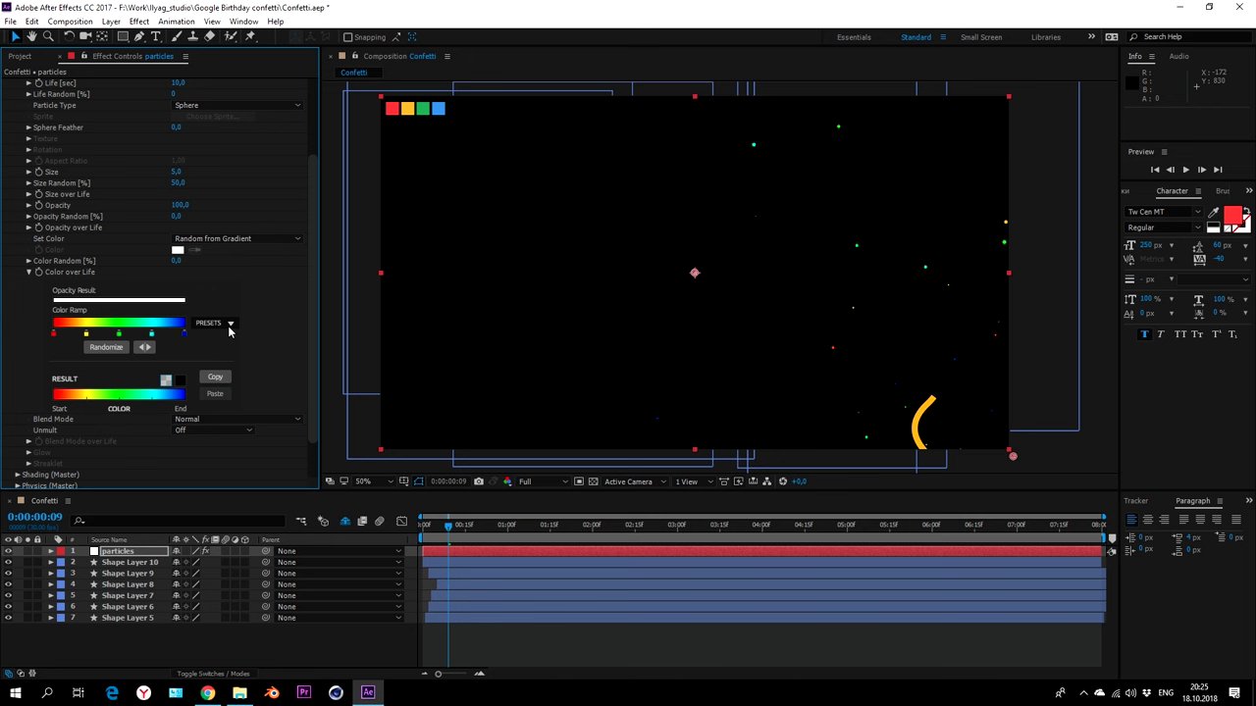
- Apply a white-to-black ramp preset, then eyedropper red for the start and blue for the end
click(228, 332)
click(220, 359)
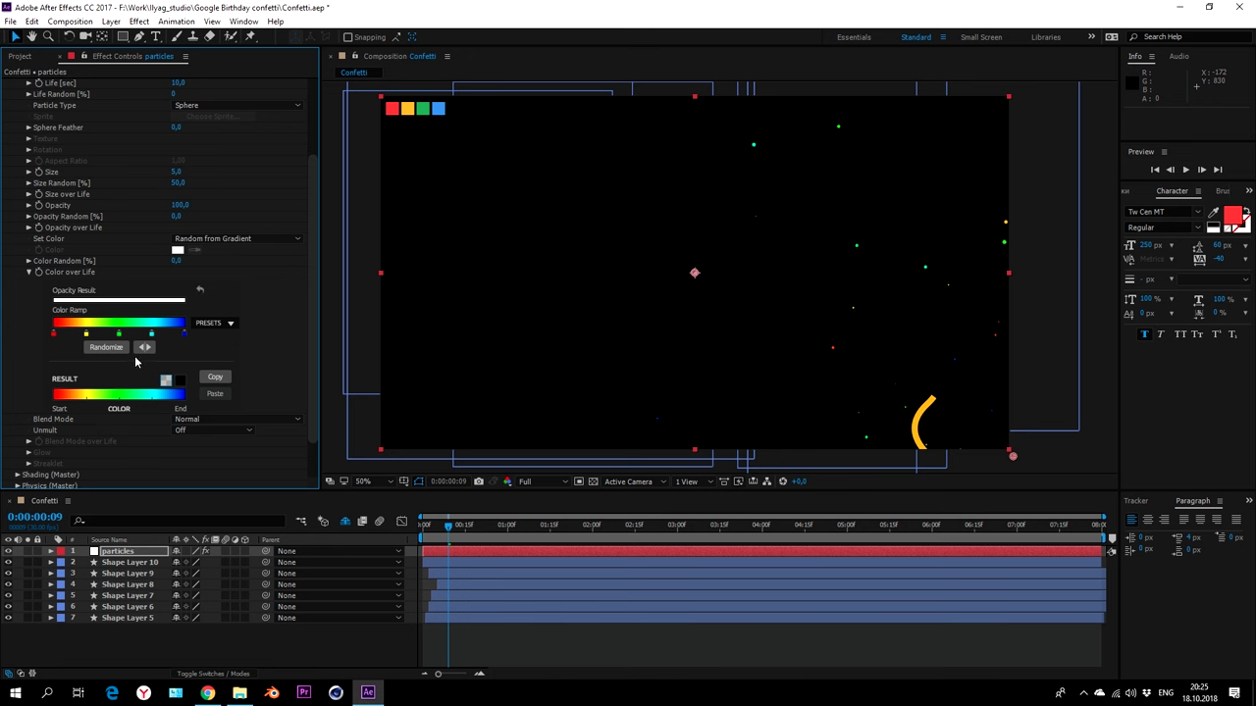
double_click(54, 336)
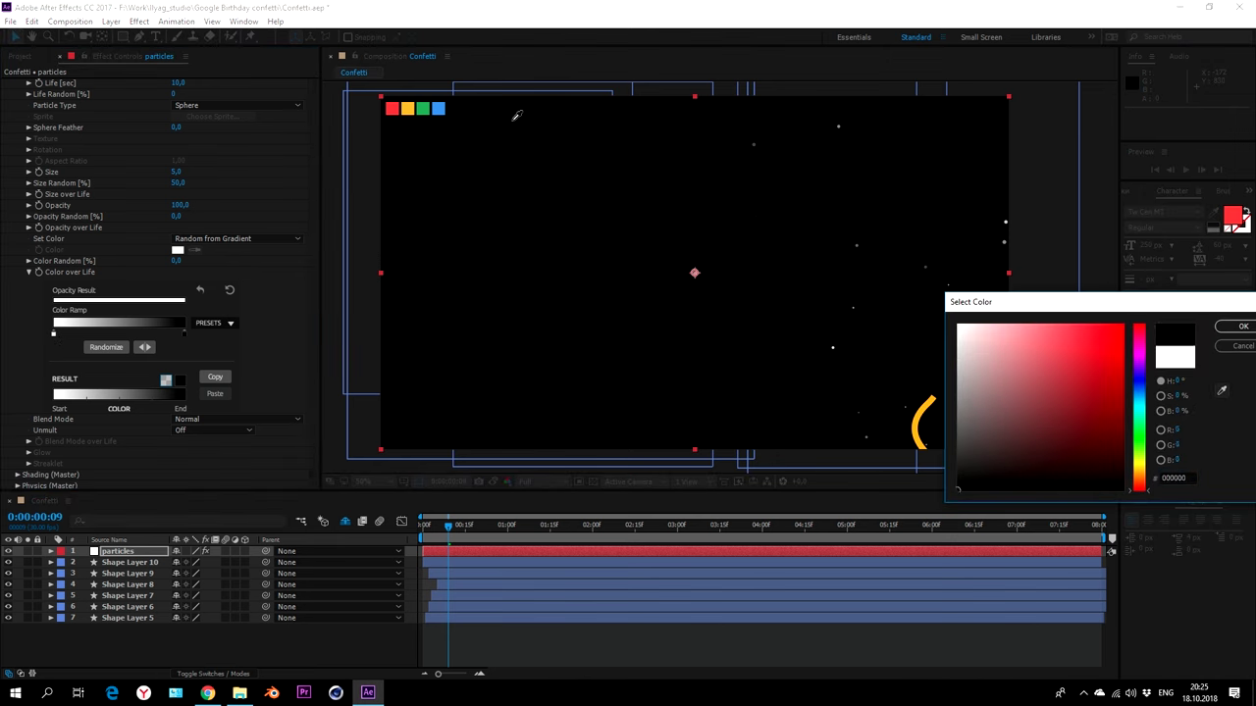
click(392, 108)
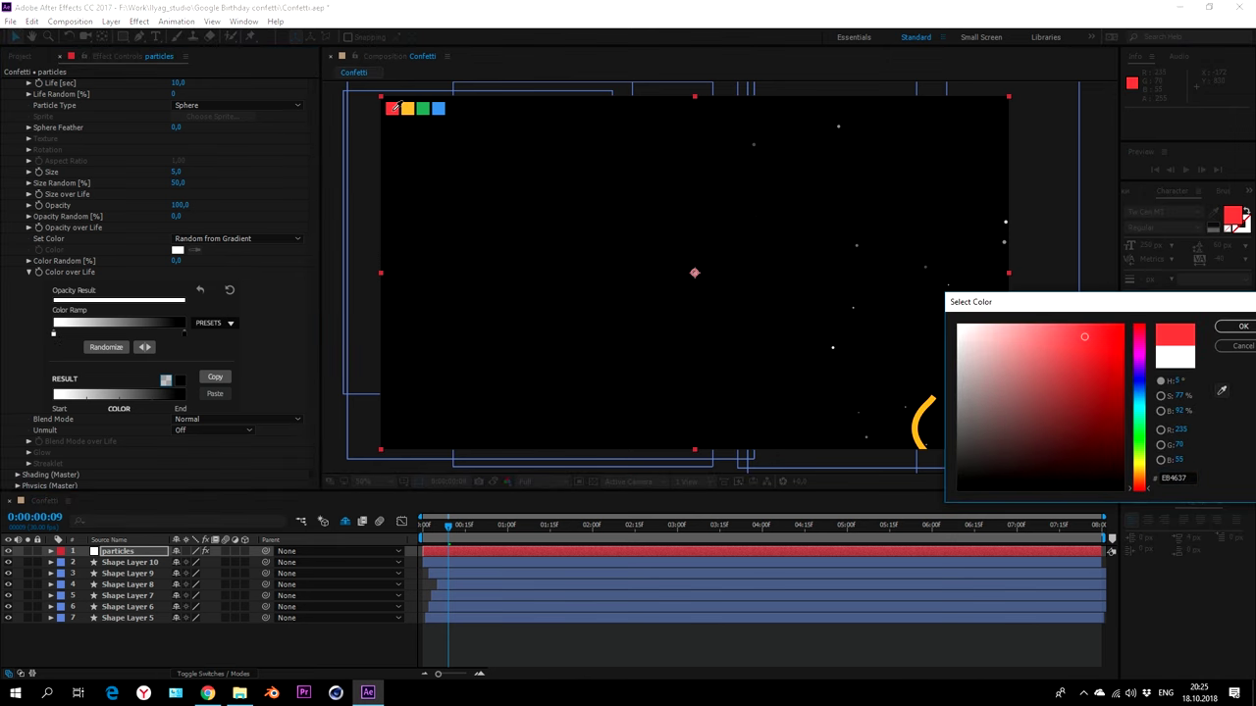
click(1241, 325)
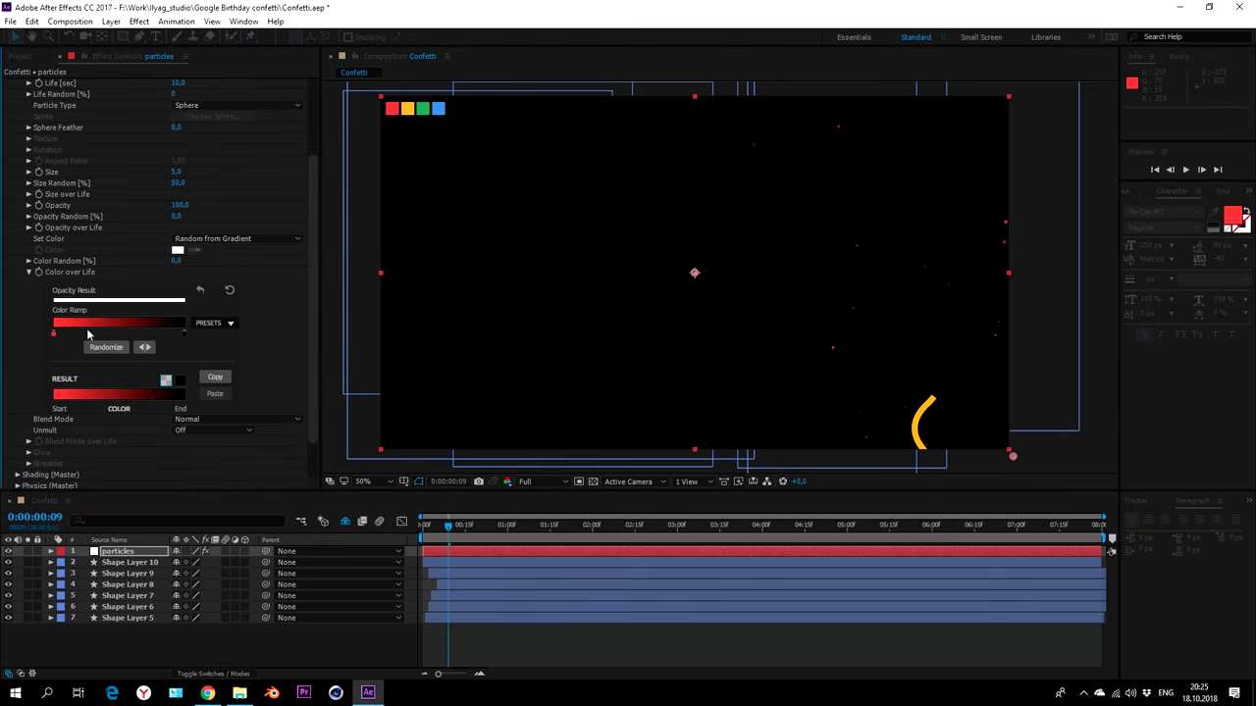
double_click(184, 335)
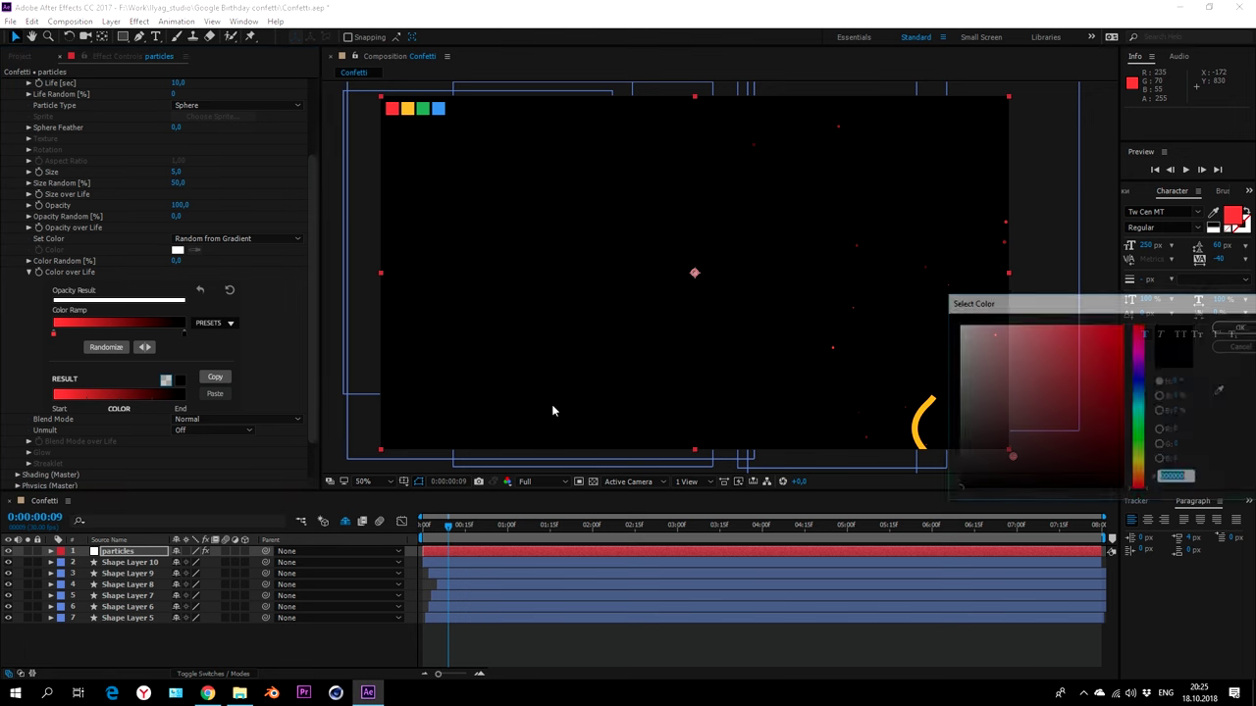
click(1221, 391)
click(439, 109)
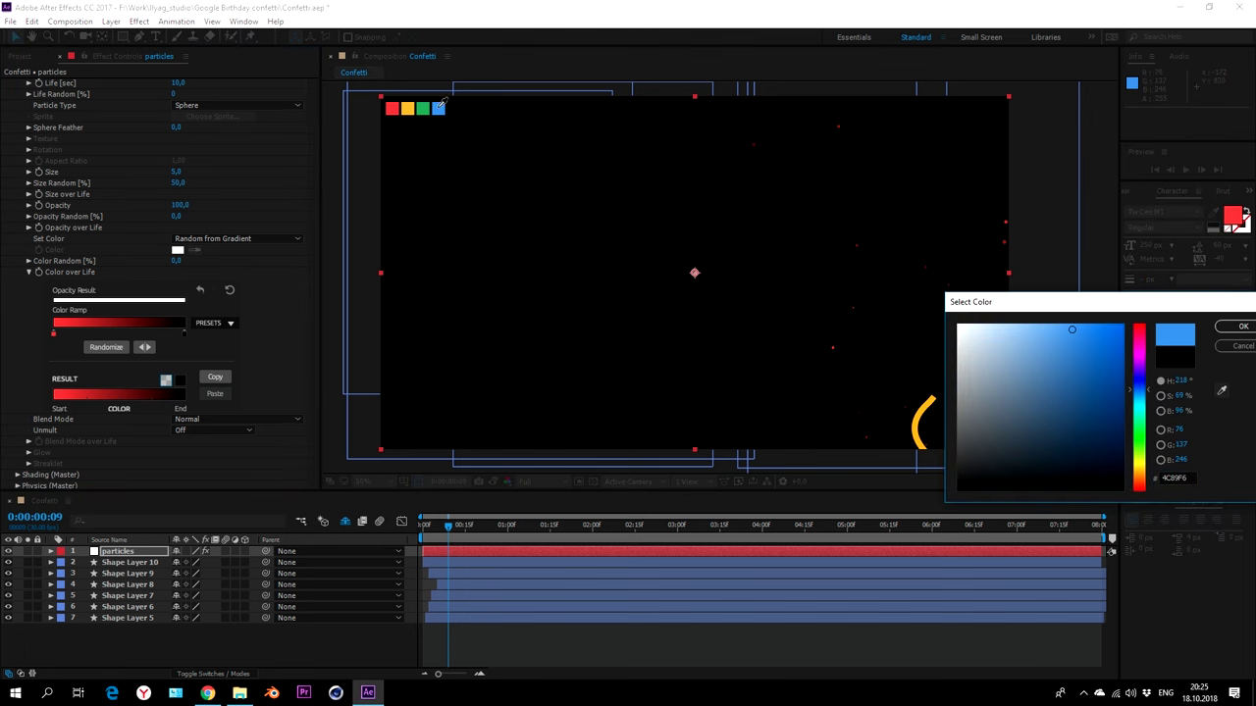
click(1241, 325)
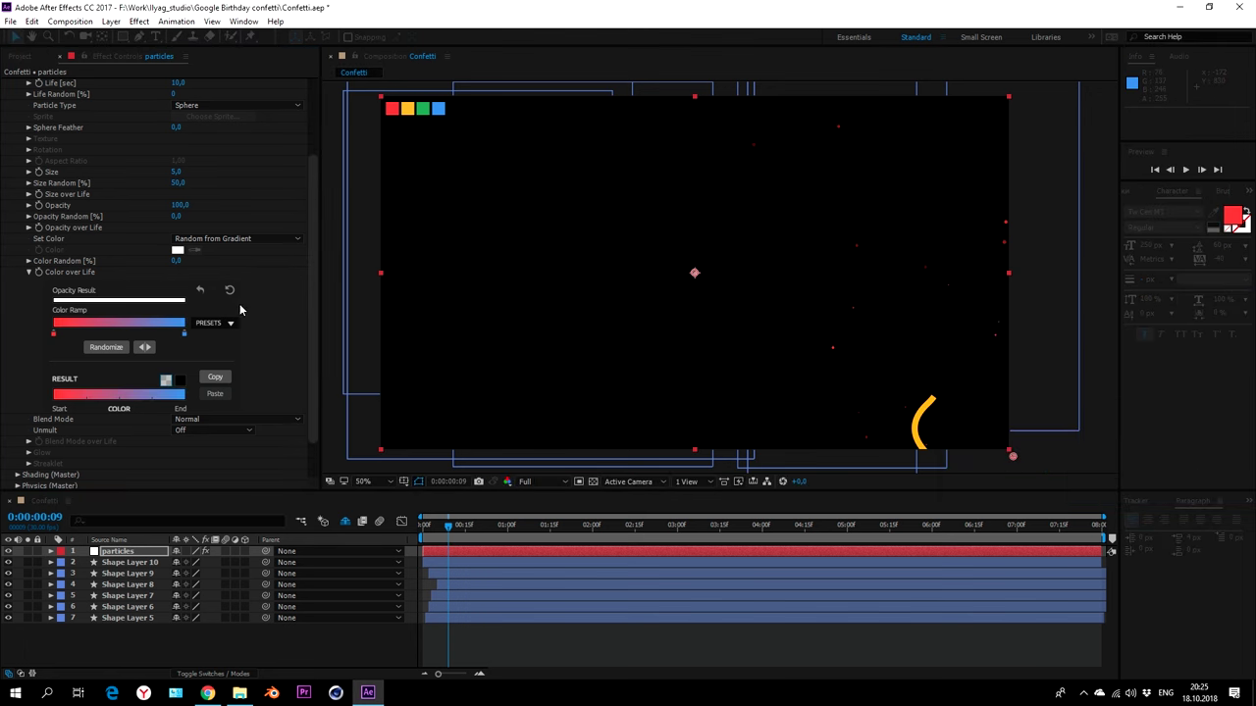
- Add a green middle stop and a yellow stop, sampling both from the composition squares
double_click(150, 334)
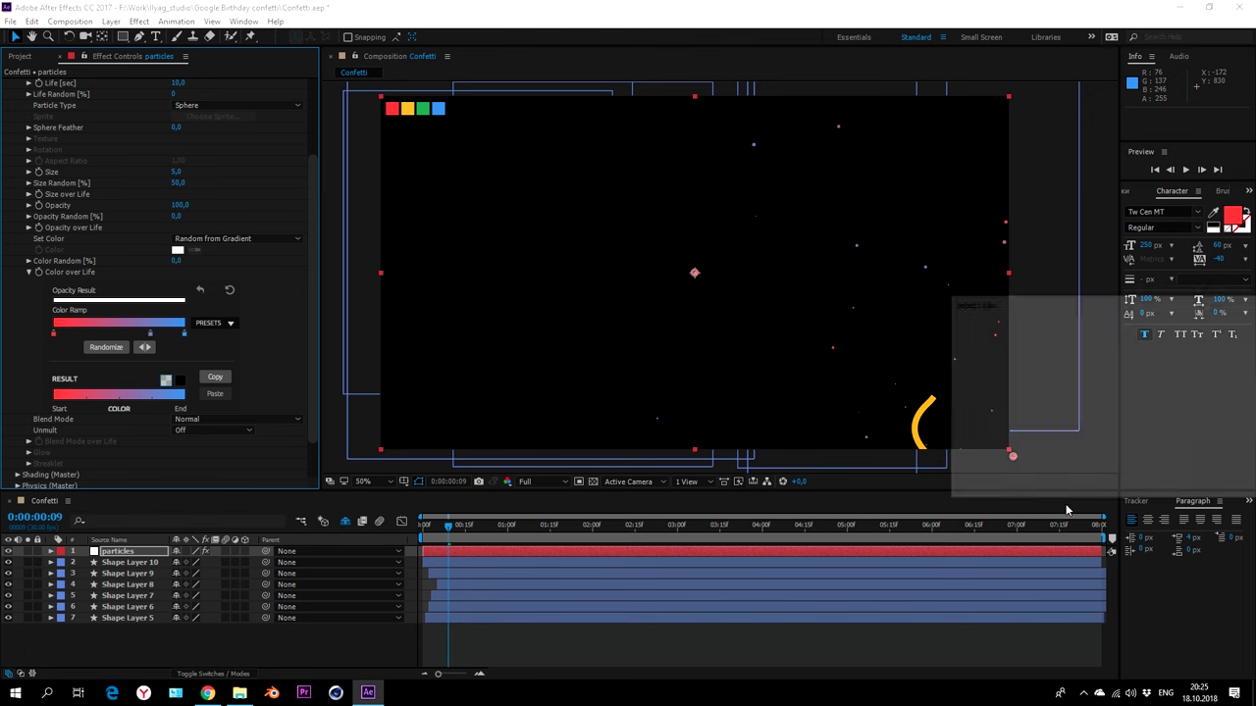
click(1222, 391)
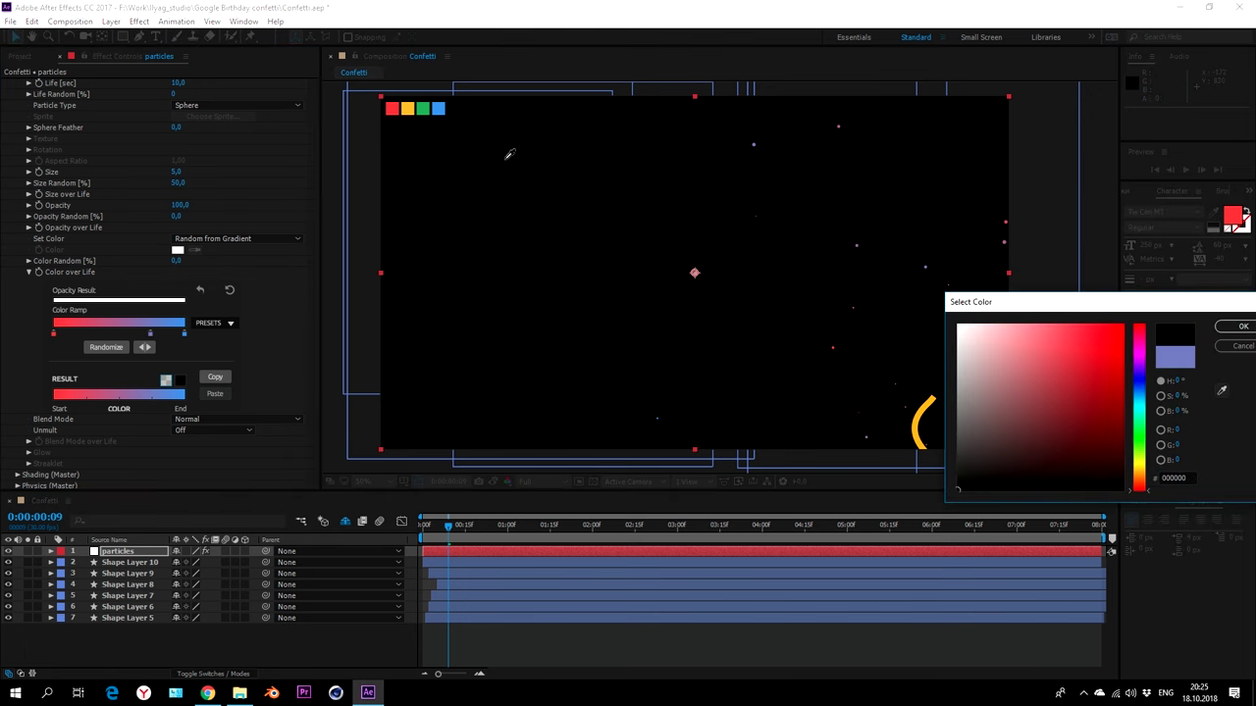
click(424, 114)
click(1242, 326)
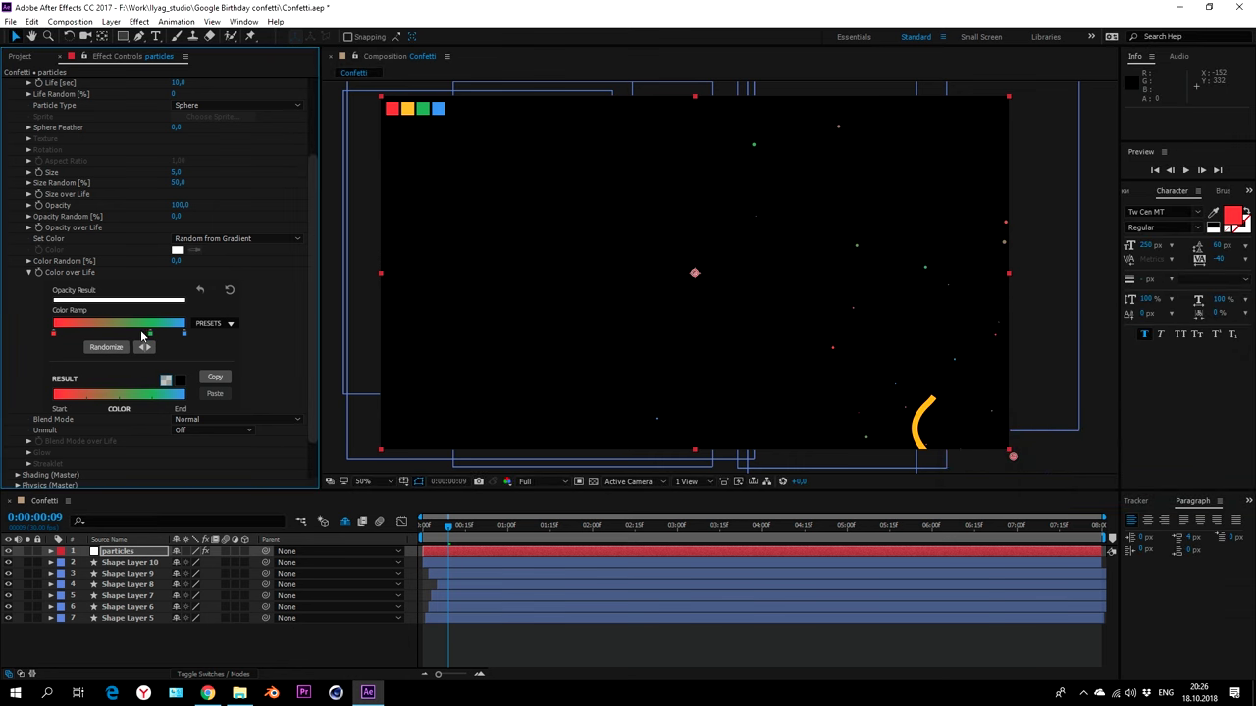
drag(144, 337, 147, 340)
double_click(143, 336)
click(1222, 386)
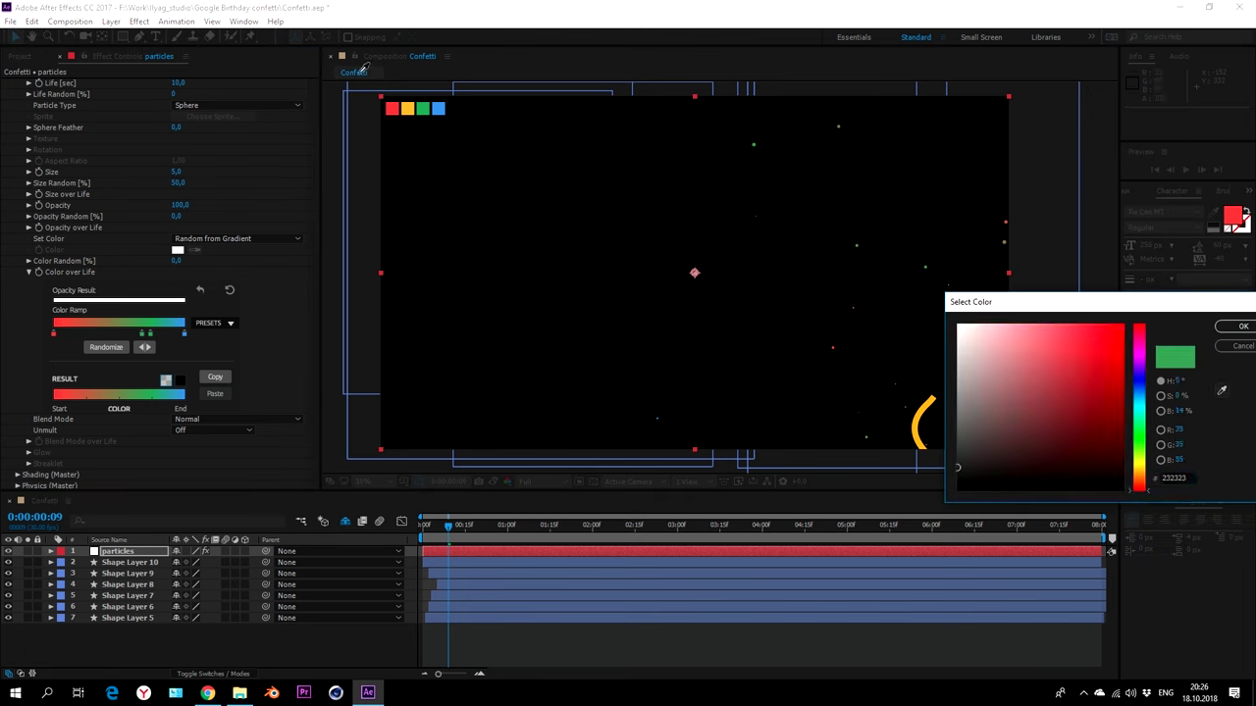
click(407, 108)
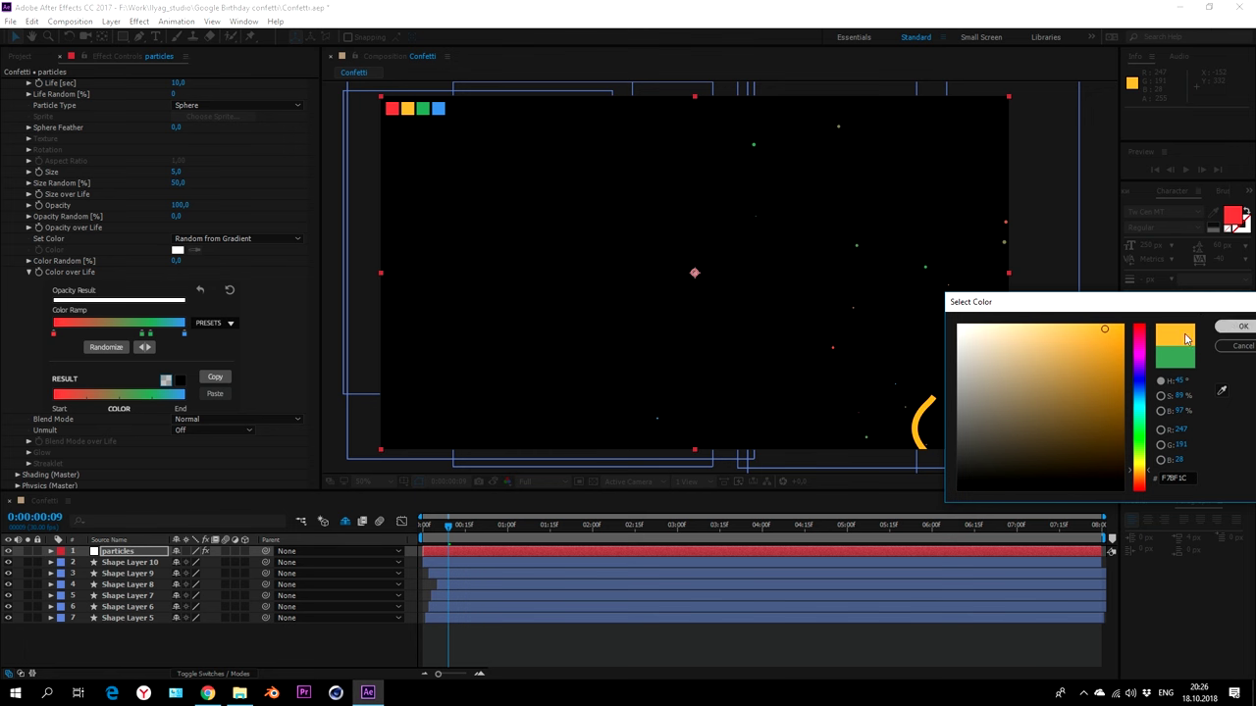
click(1241, 326)
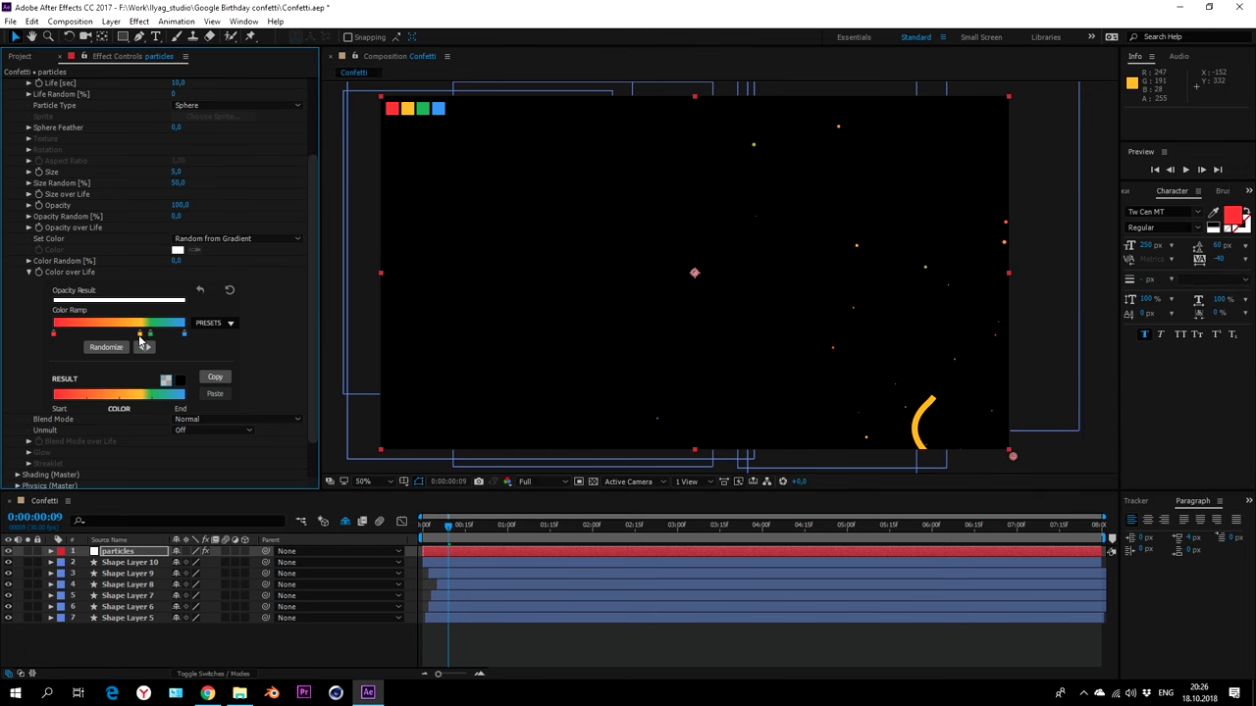
- Shift the blue and yellow stops left and recolour the orange stop green
drag(185, 338, 154, 338)
drag(141, 337, 113, 339)
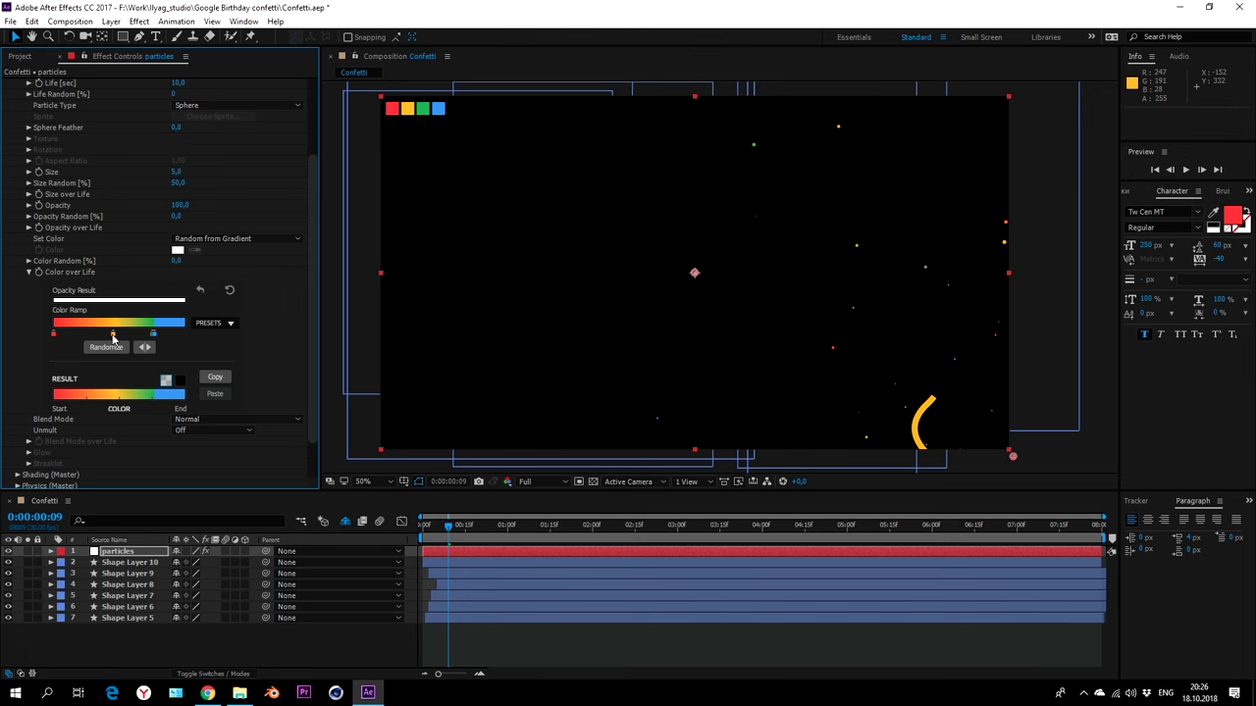
double_click(113, 337)
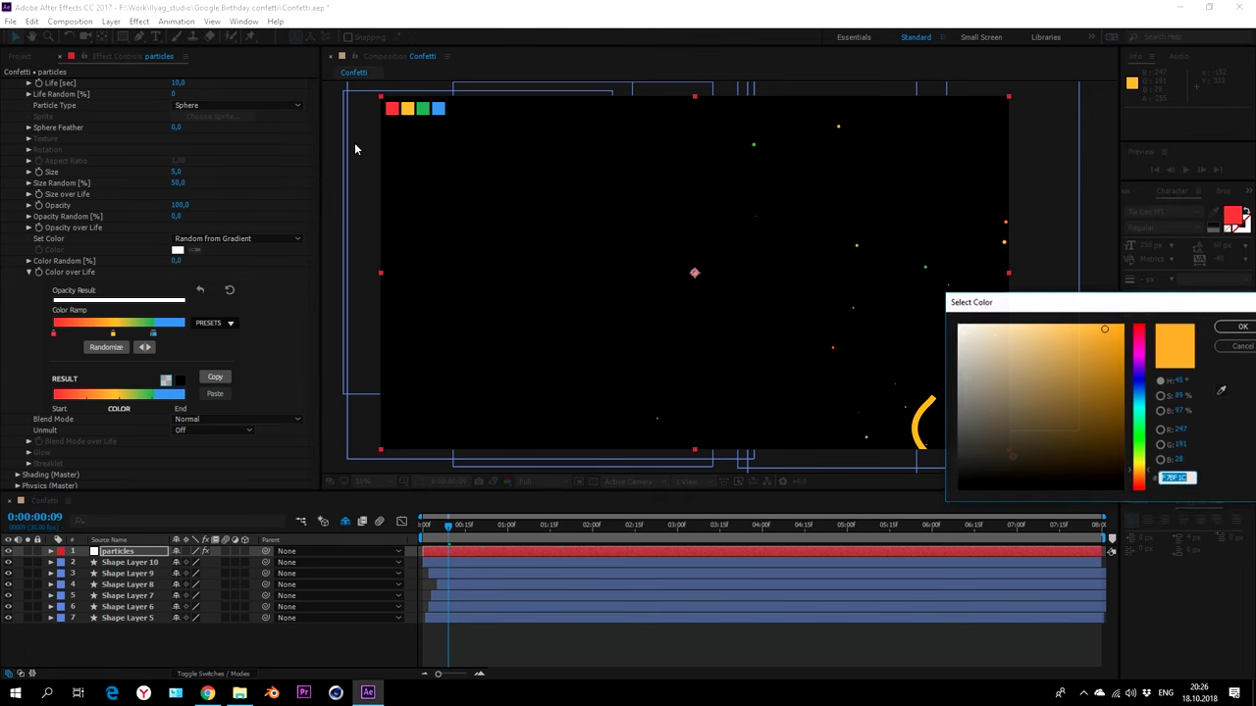
click(1223, 392)
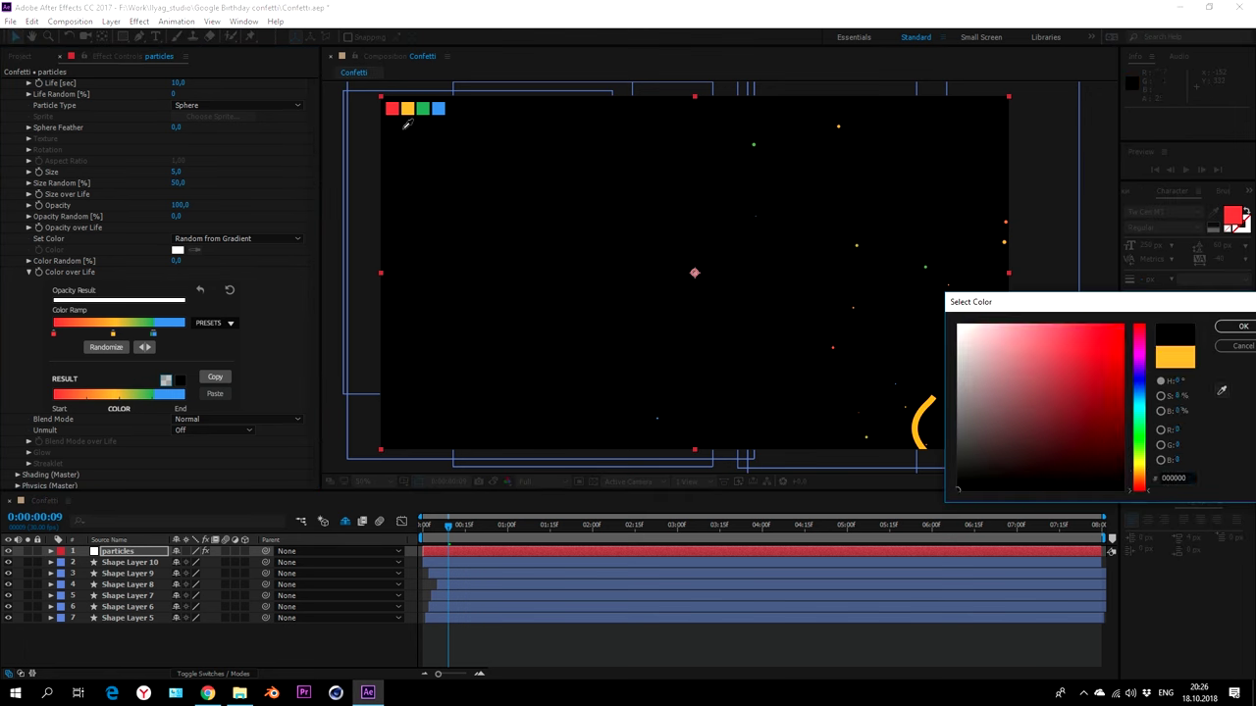
click(424, 108)
click(1241, 326)
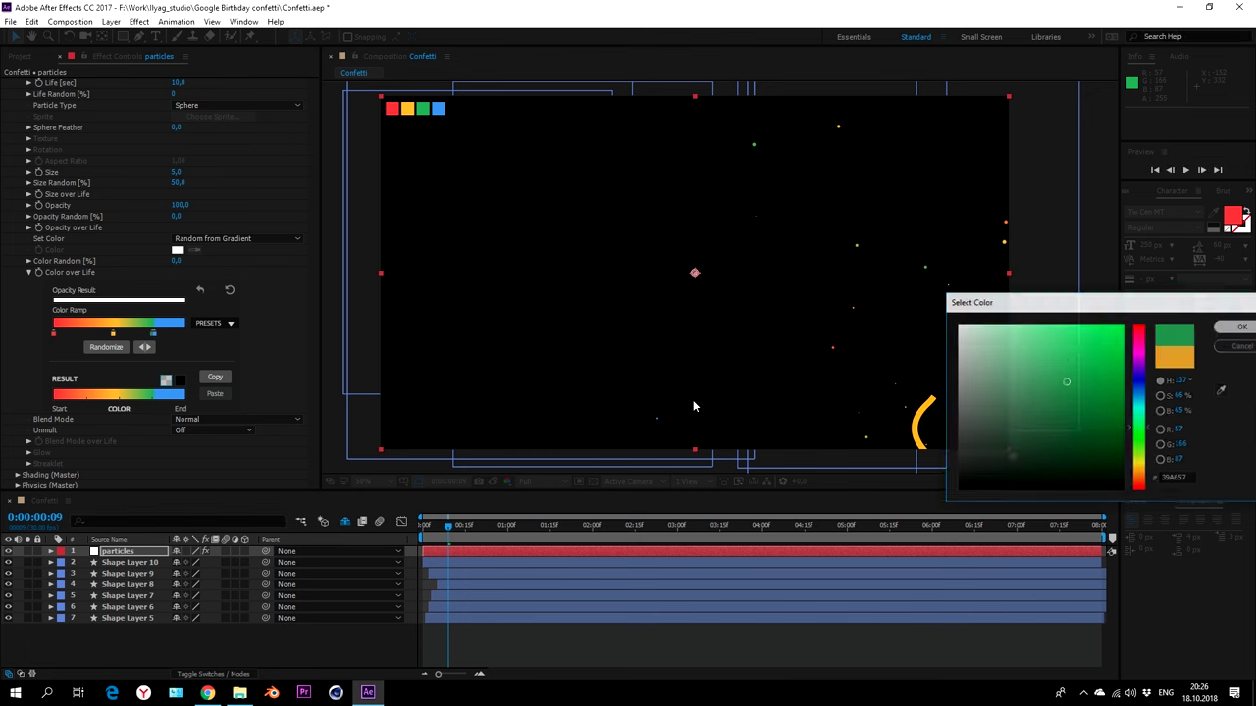
- Add a yellow stop between red and green, and pull the red and yellow stops together
click(75, 334)
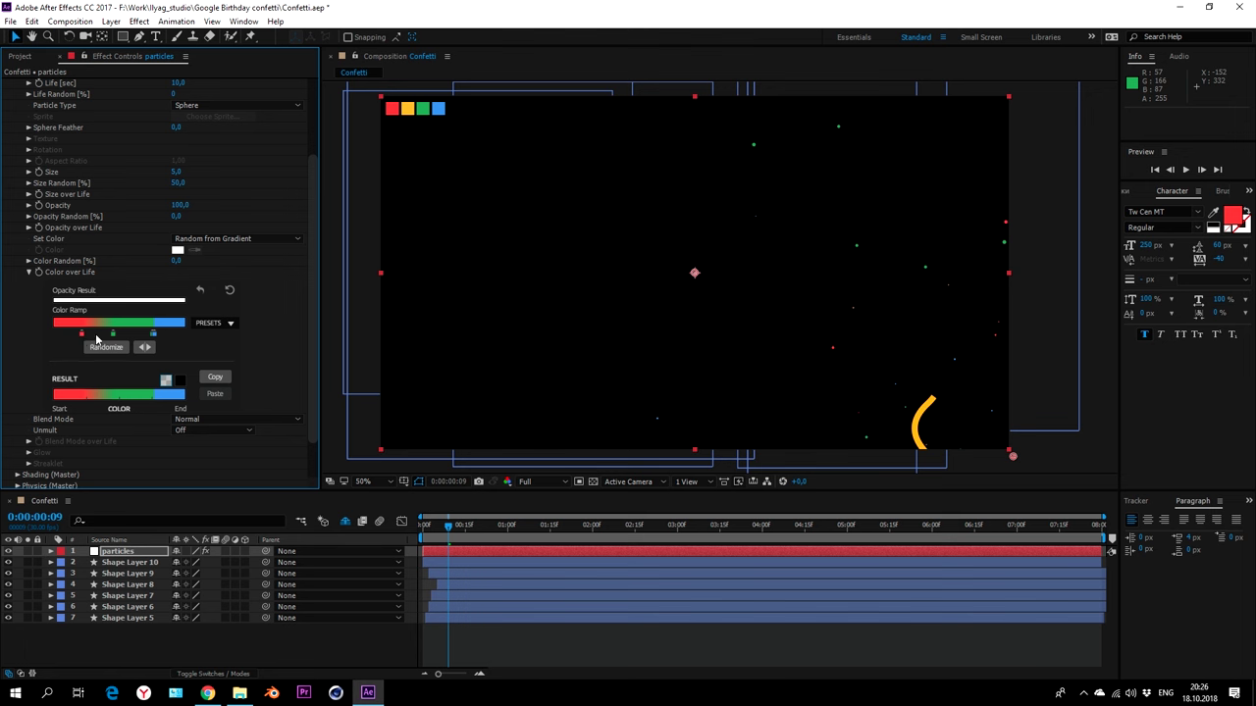
click(97, 335)
double_click(97, 336)
click(1220, 391)
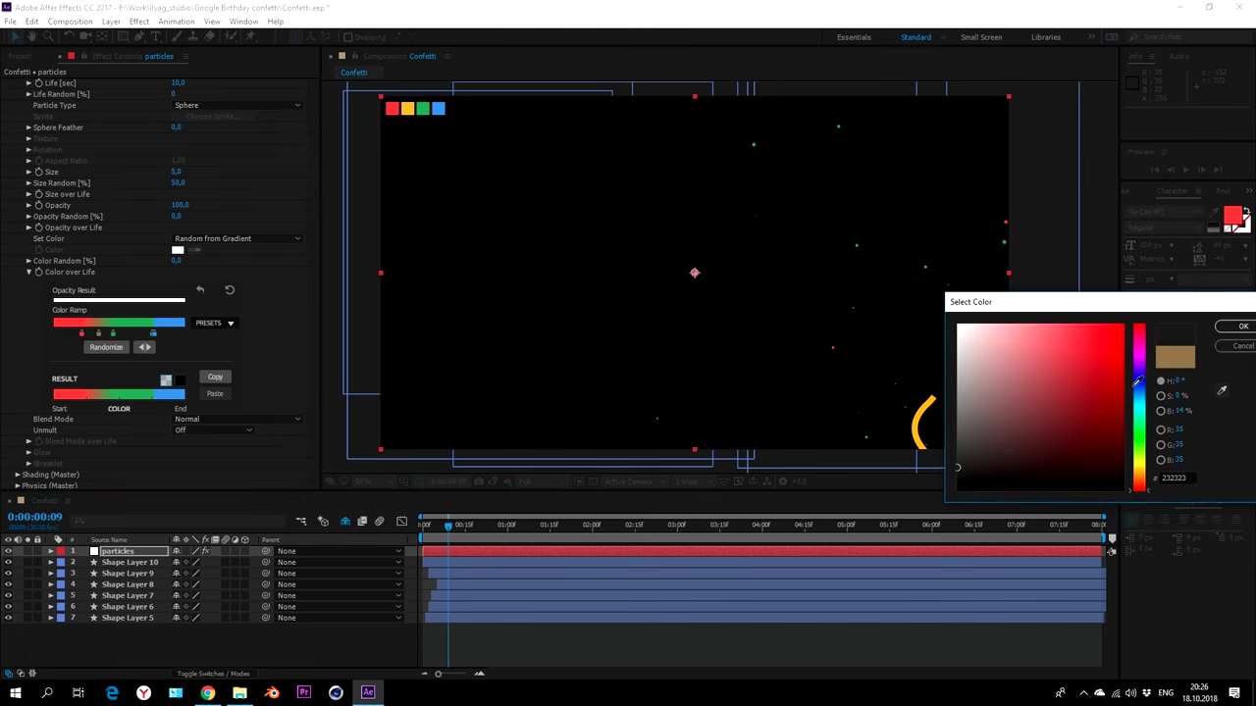
click(408, 108)
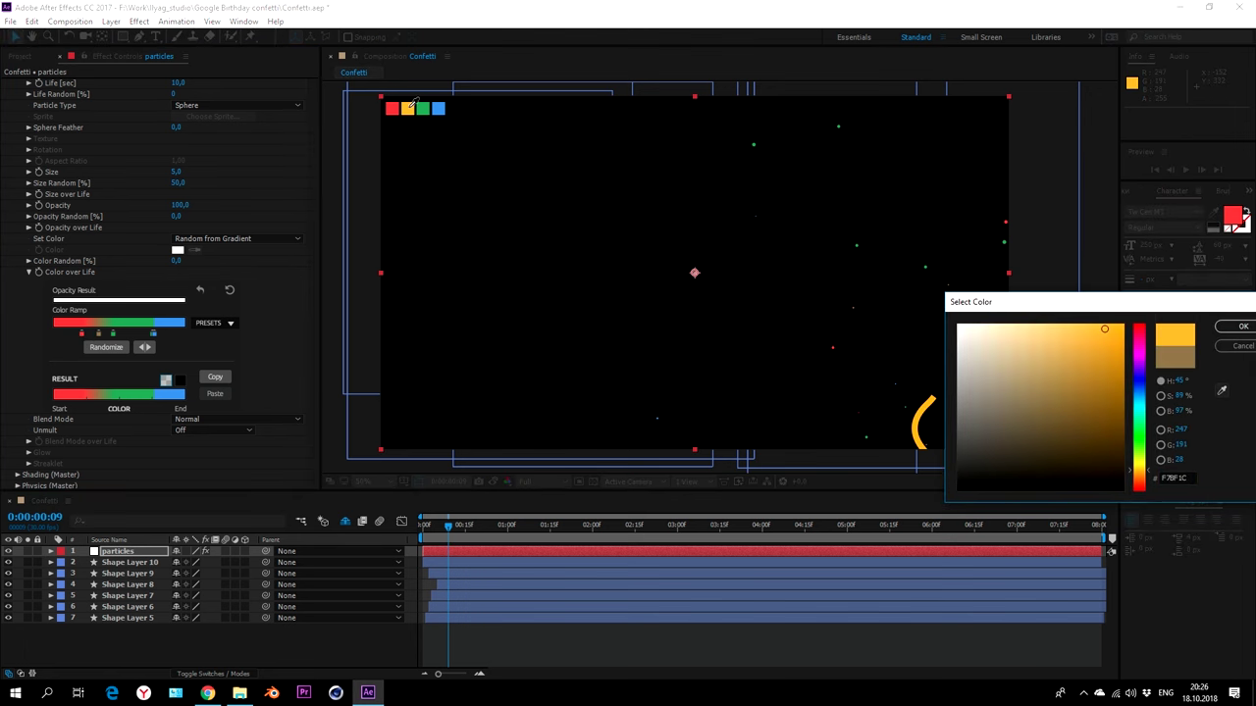
click(1238, 327)
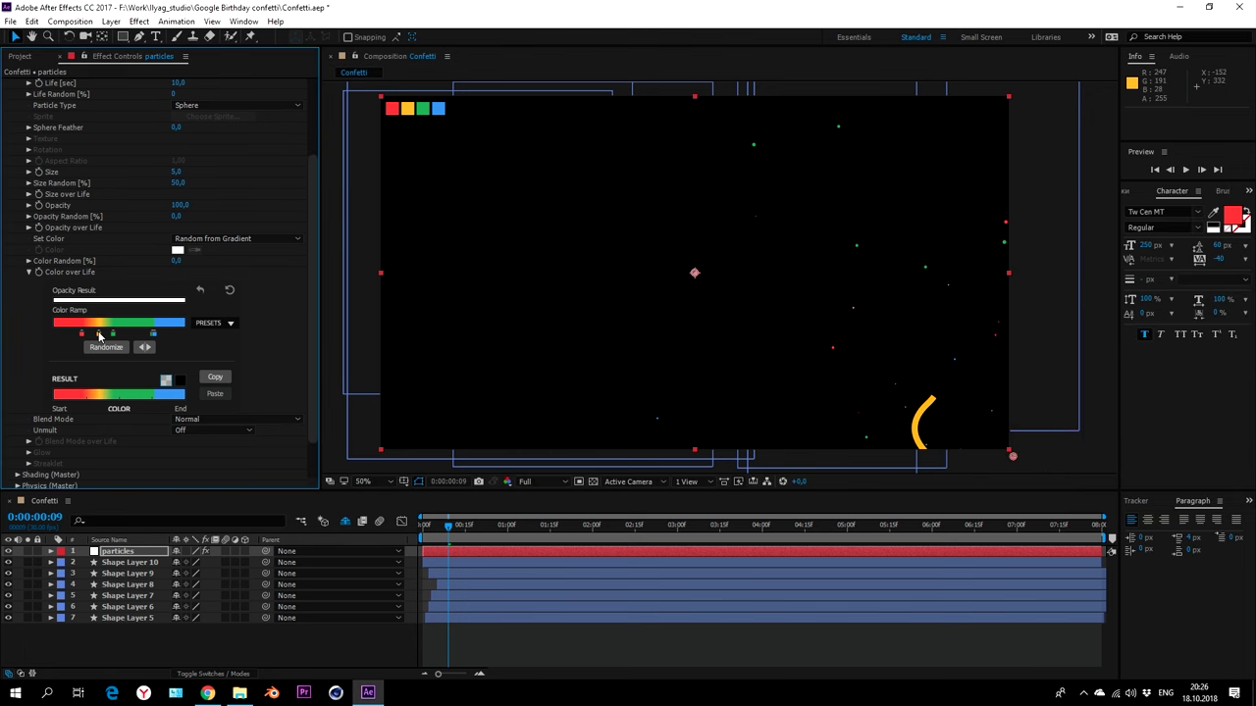
drag(98, 334, 90, 335)
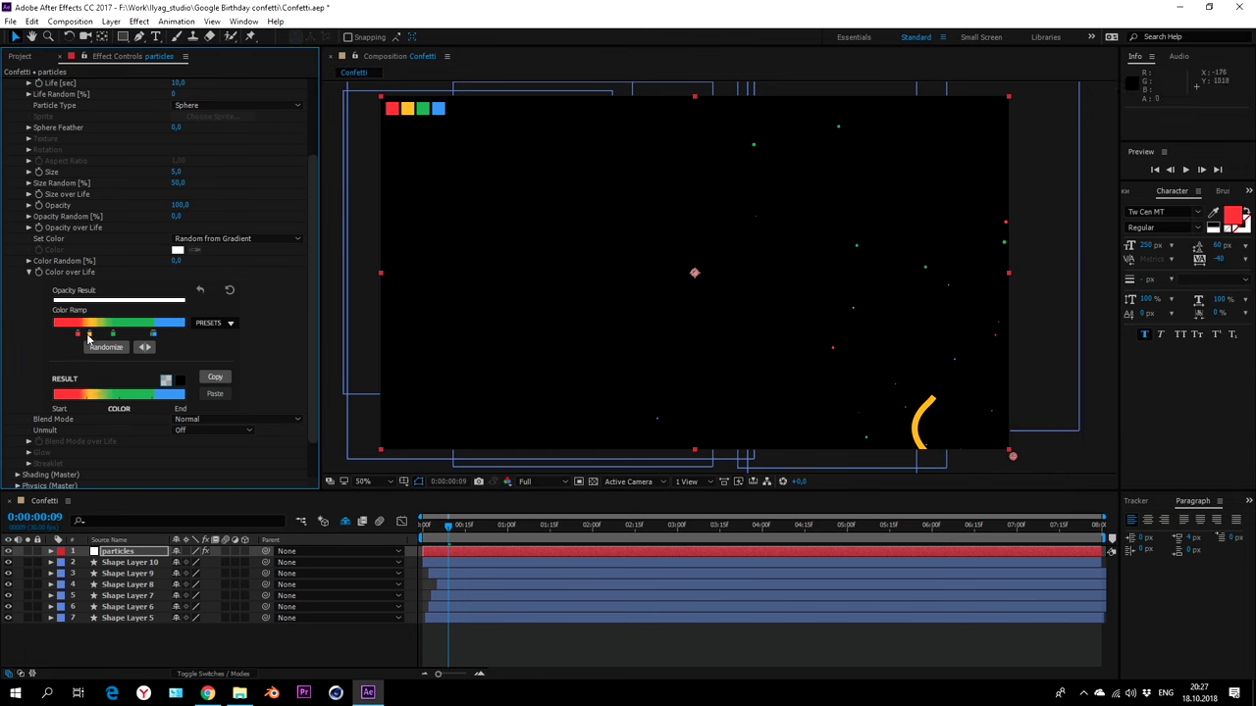
drag(83, 334, 85, 334)
- Recolour the remaining green stop yellow to finish the hard red, yellow, green, blue bands
drag(118, 337, 118, 337)
double_click(119, 336)
click(1223, 386)
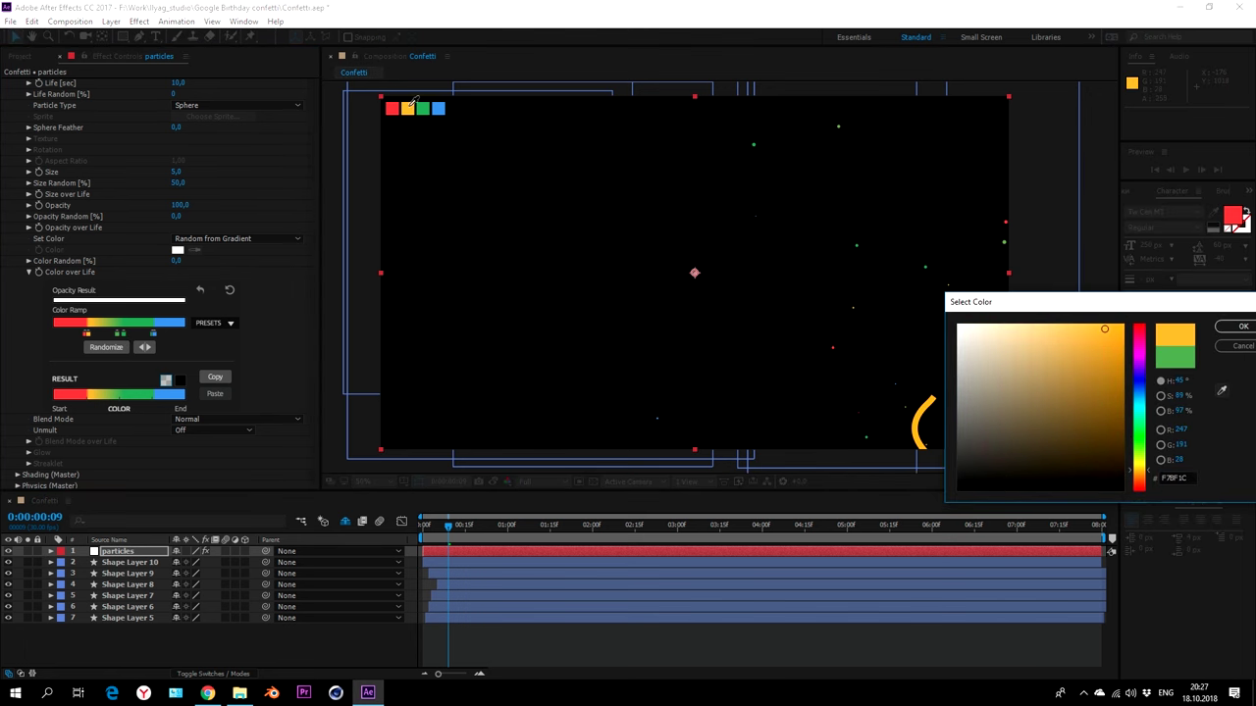
click(407, 108)
key(Return)
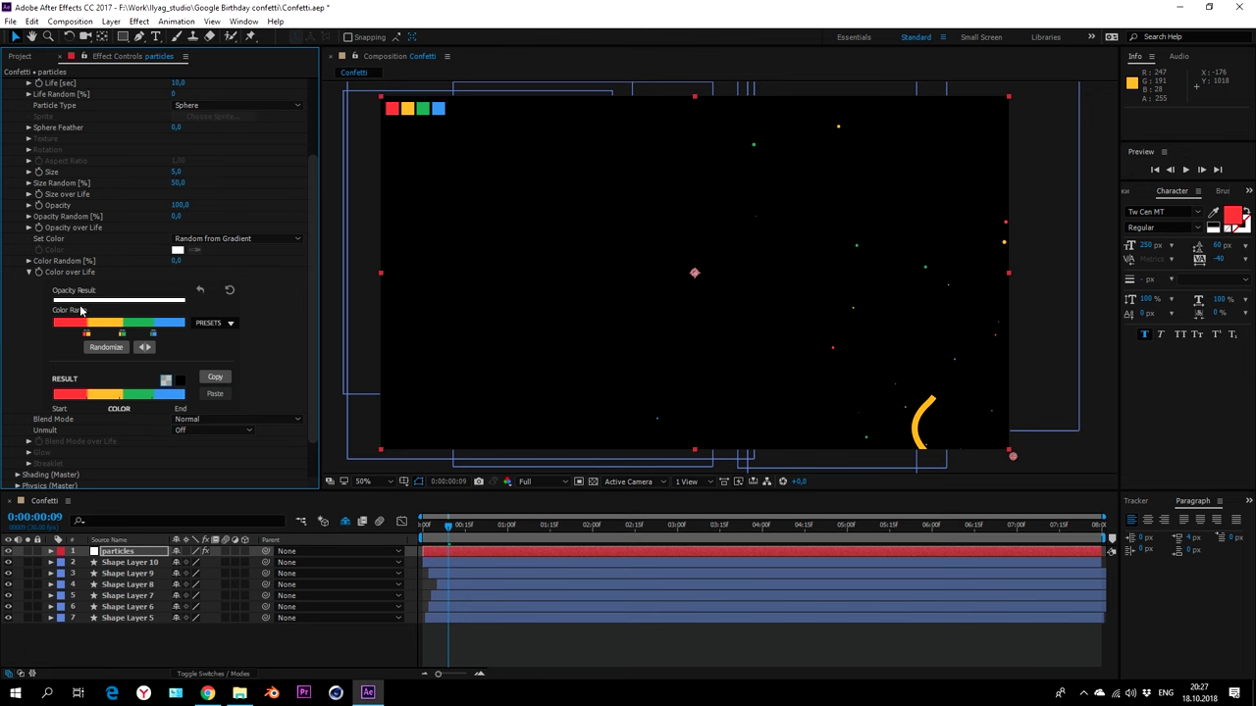
click(28, 273)
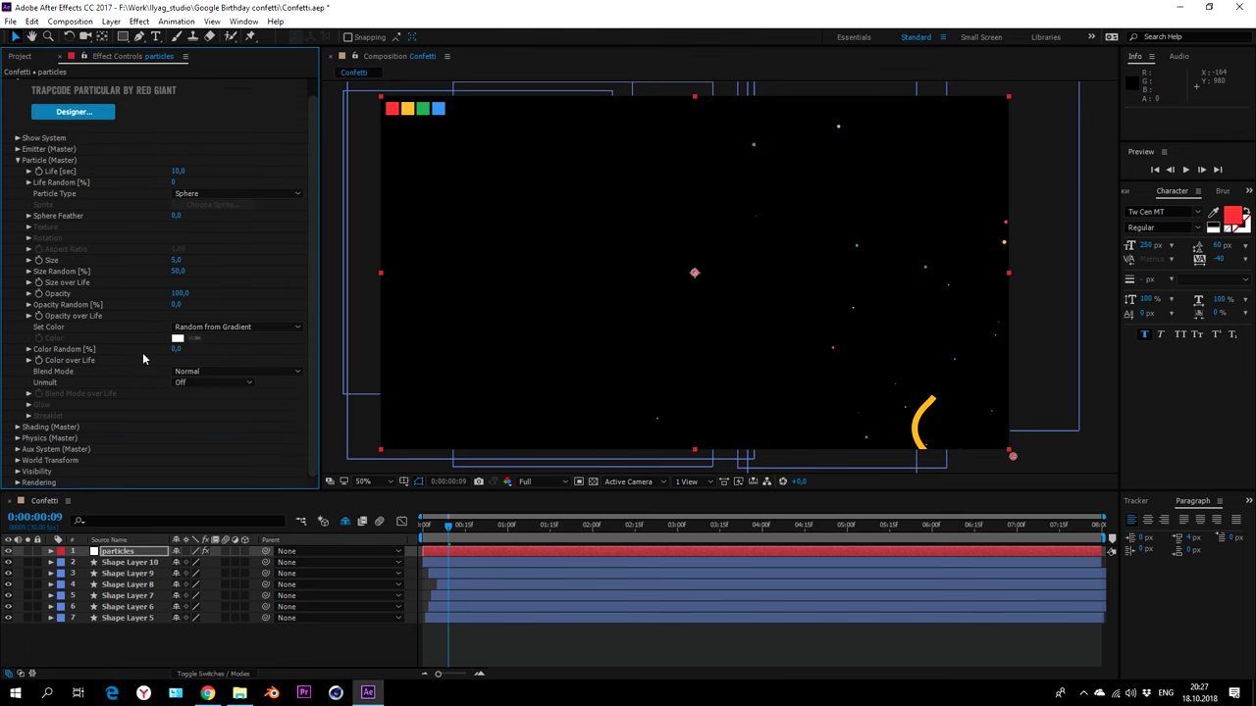
- In Physics (Master), set Gravity to 500
click(18, 162)
click(18, 201)
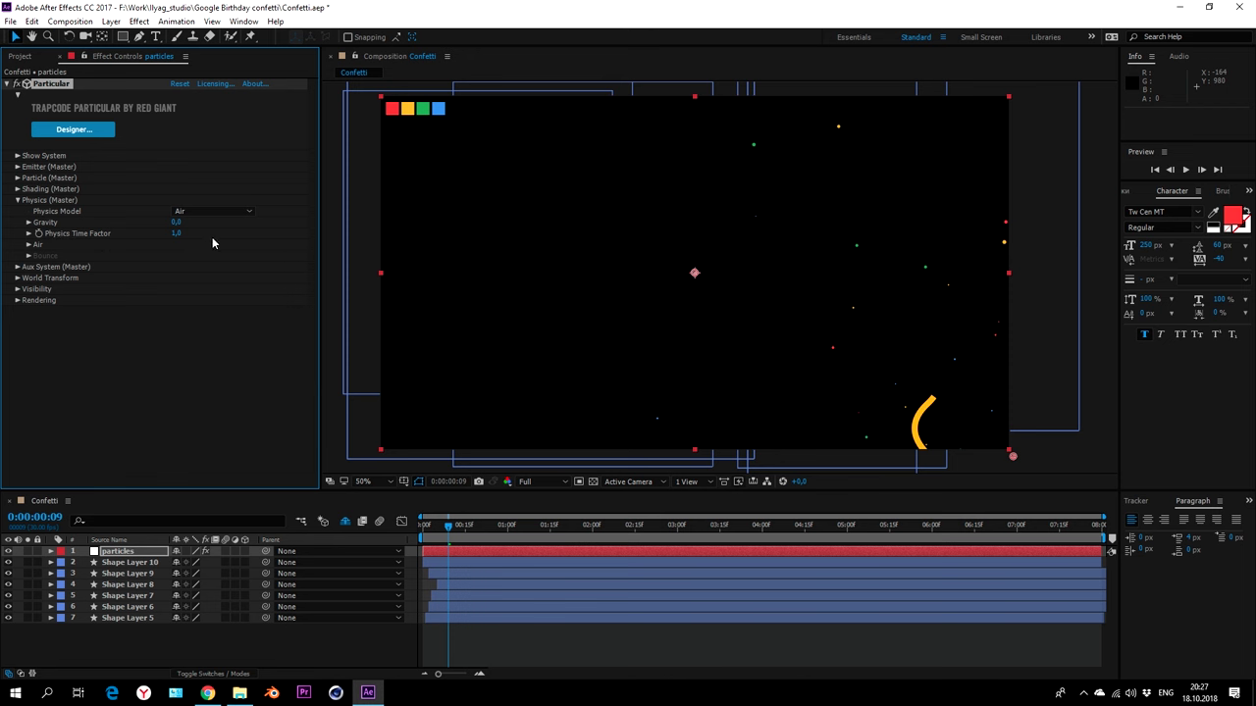
click(178, 223)
text(500)
key(Return)
- Set Air Resistance 2.5 with Air Resistance Rotation on and Wind Y −35, then preview
click(27, 245)
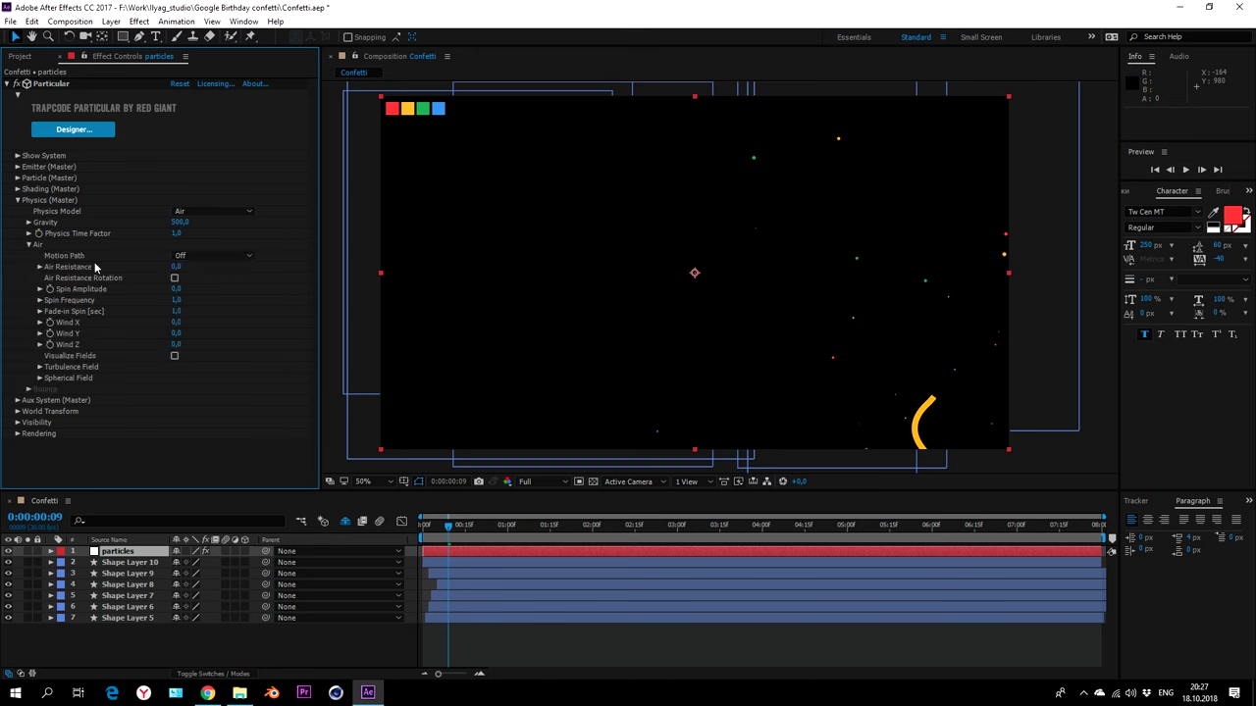
click(173, 268)
text(2.5)
click(250, 275)
click(249, 276)
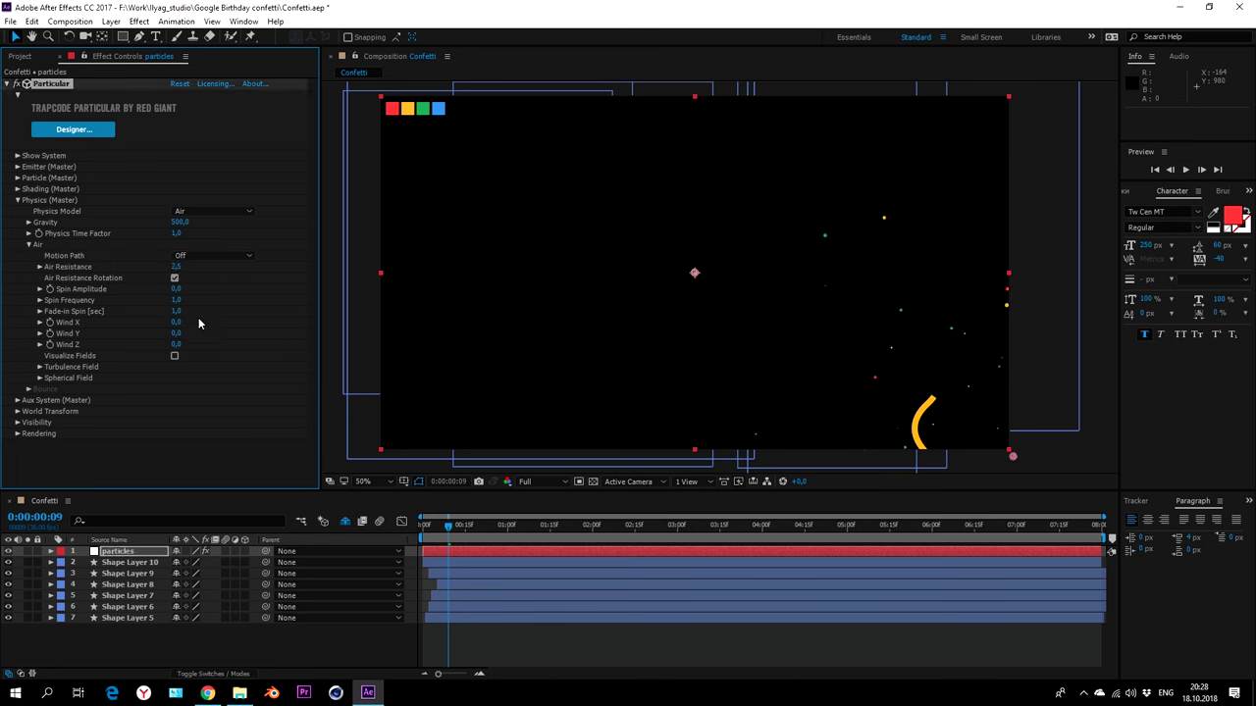
click(176, 334)
text(-35)
key(space)
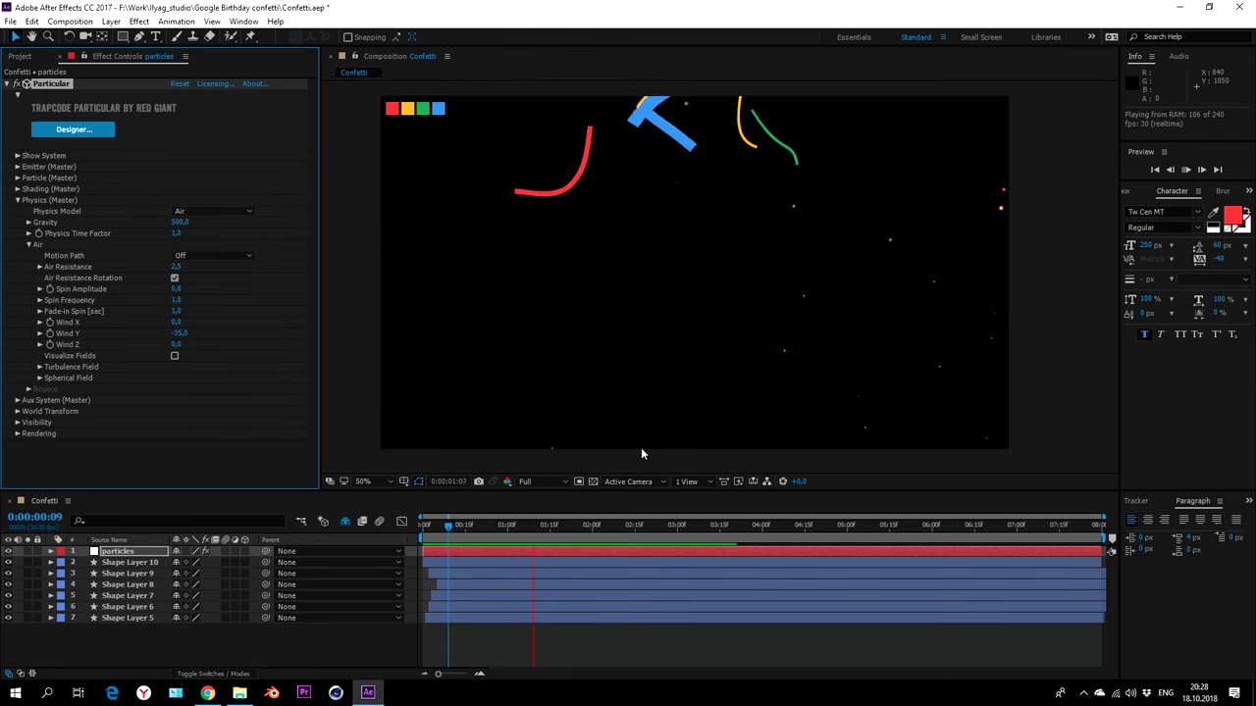
click(123, 555)
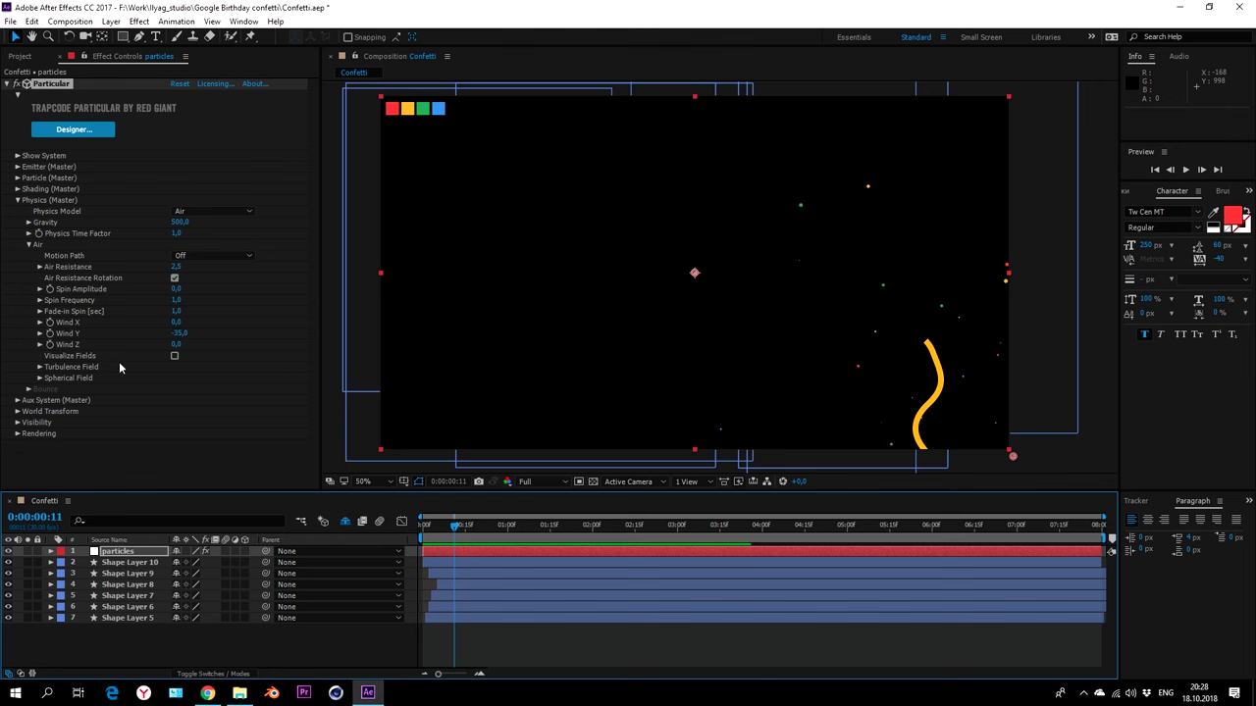
- Set Turbulence Field Affect Position 80, Fade-in Time 0 and Scale 8
click(40, 367)
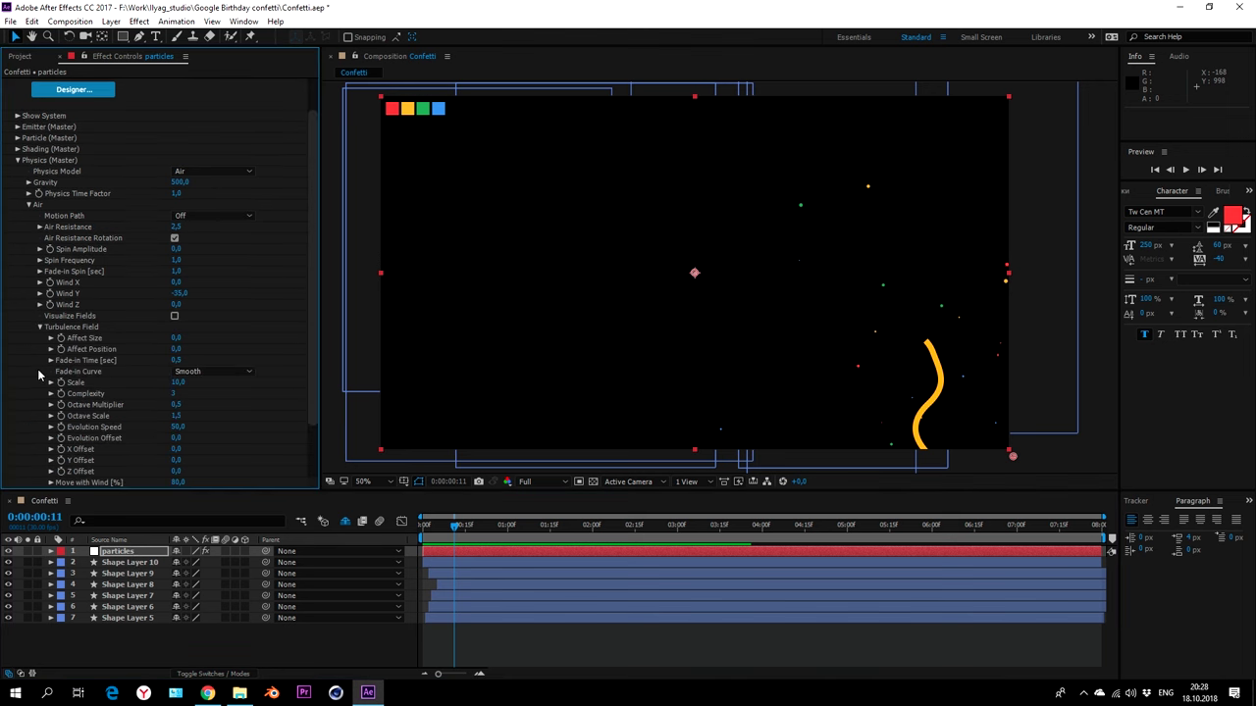
click(177, 350)
text(80)
click(177, 360)
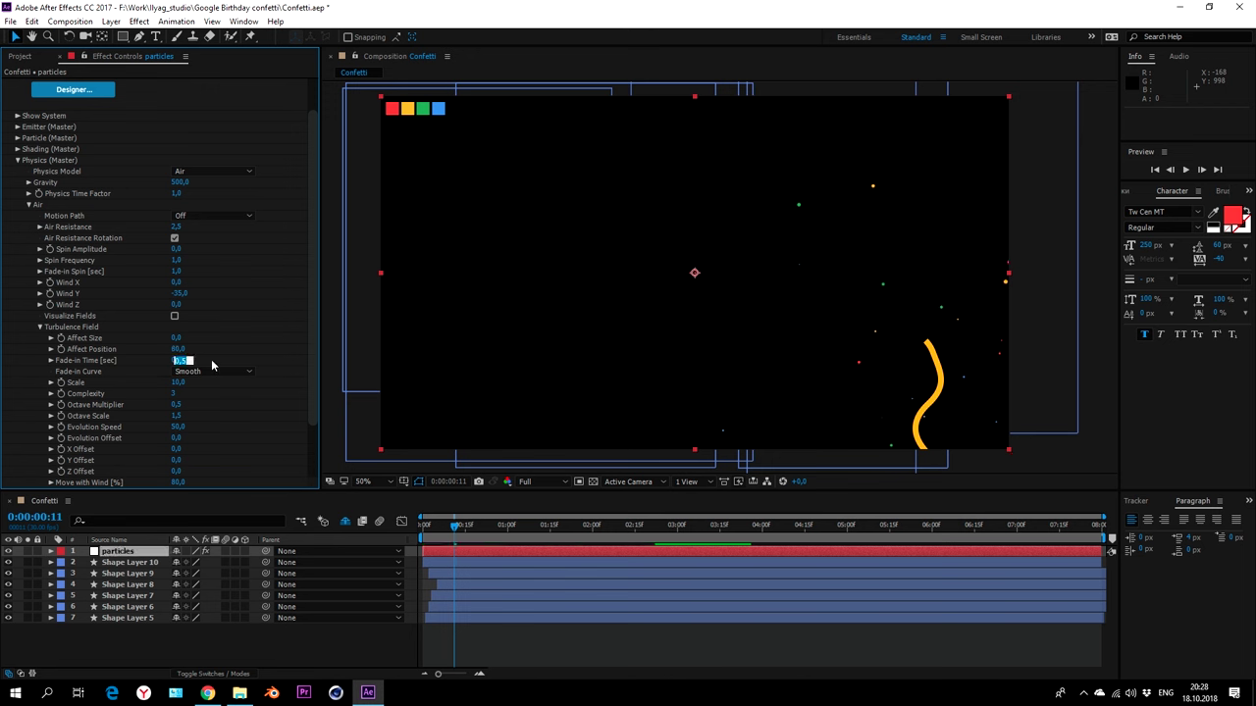
text(0)
click(179, 383)
text(8)
- Preview the particle animation from an earlier frame
click(18, 160)
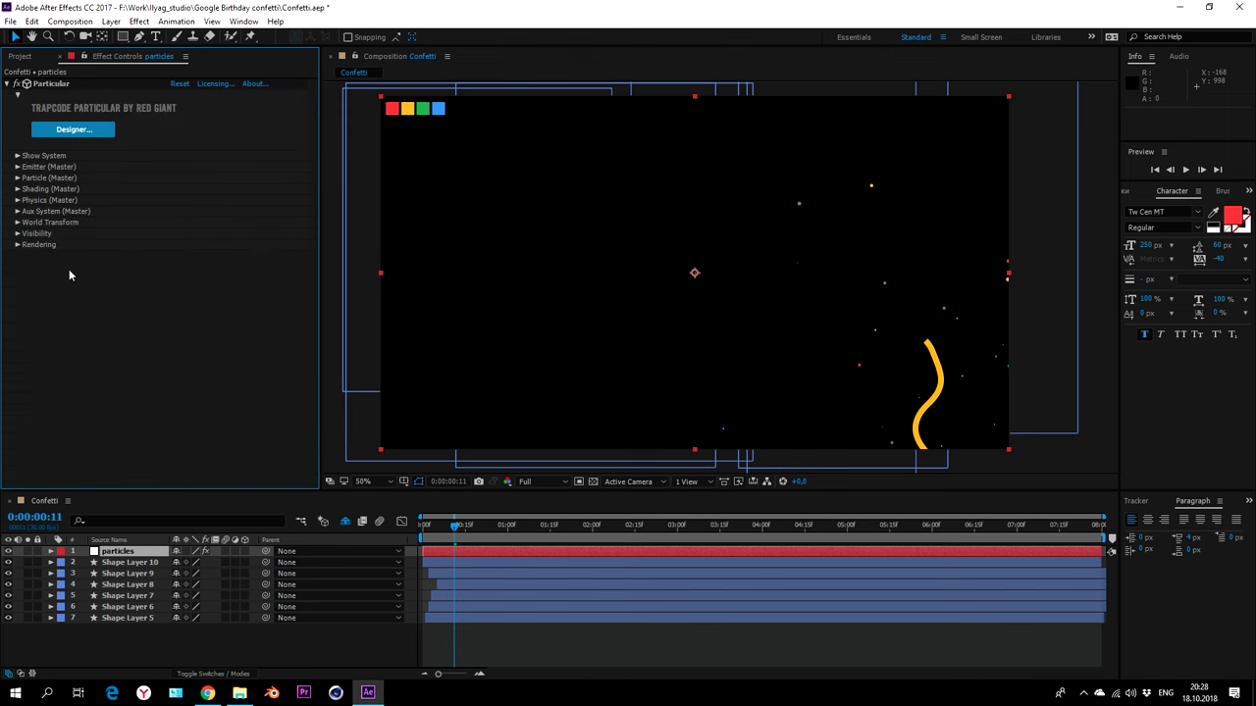
key(space)
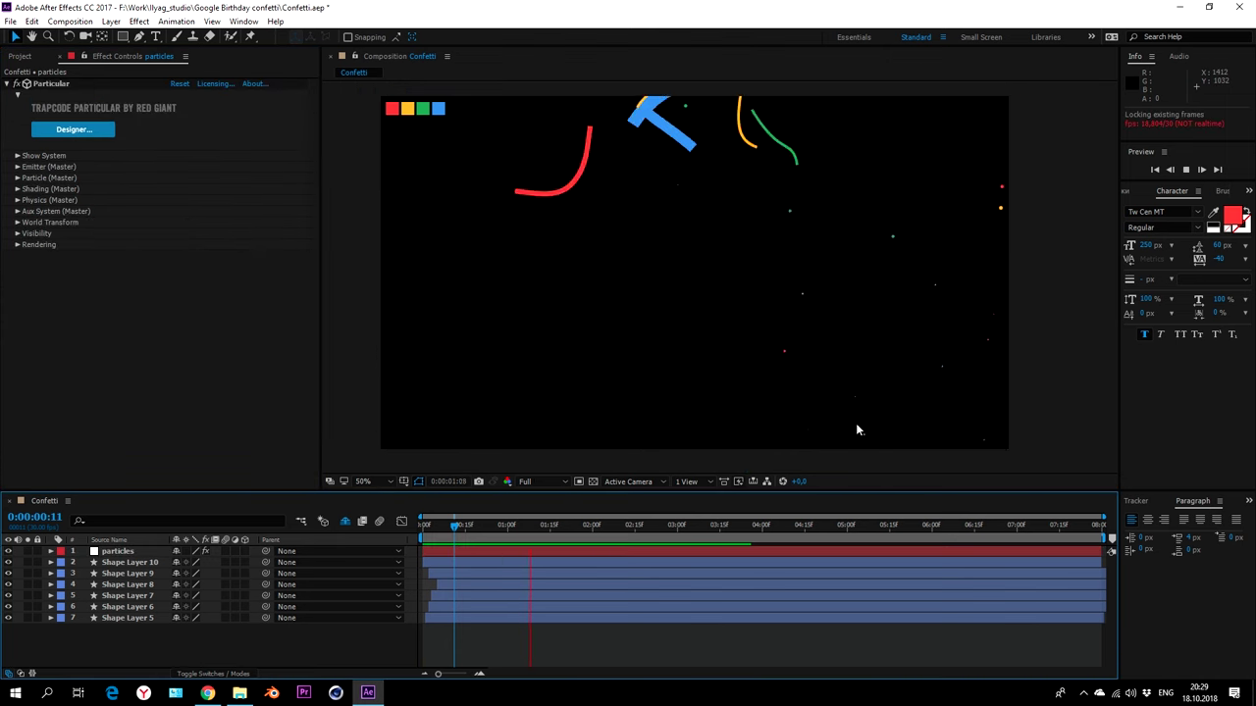
drag(449, 525, 475, 556)
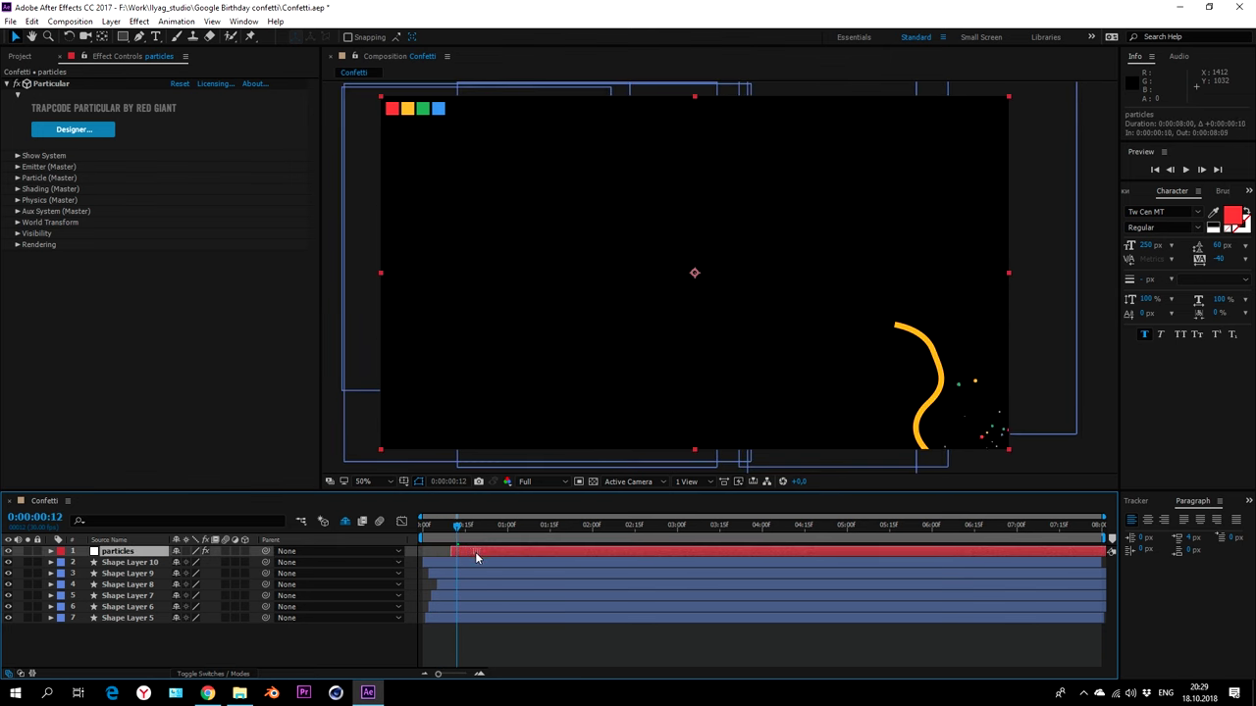
key(space)
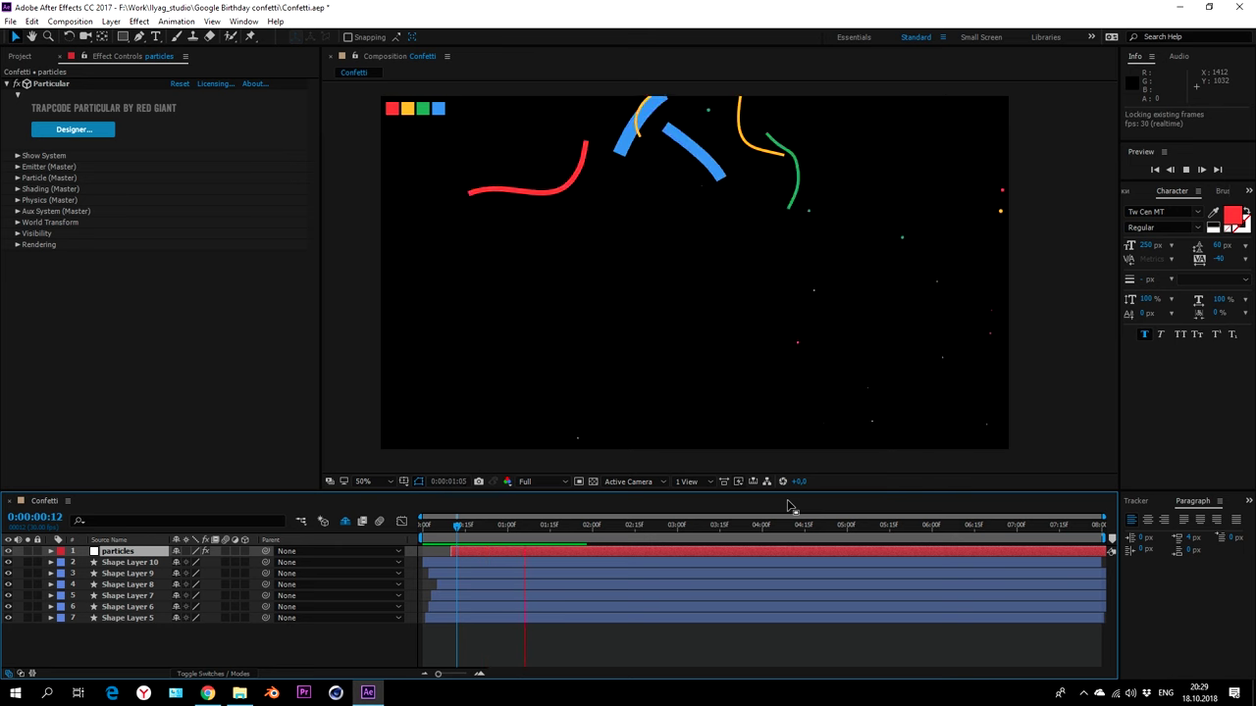
key(space)
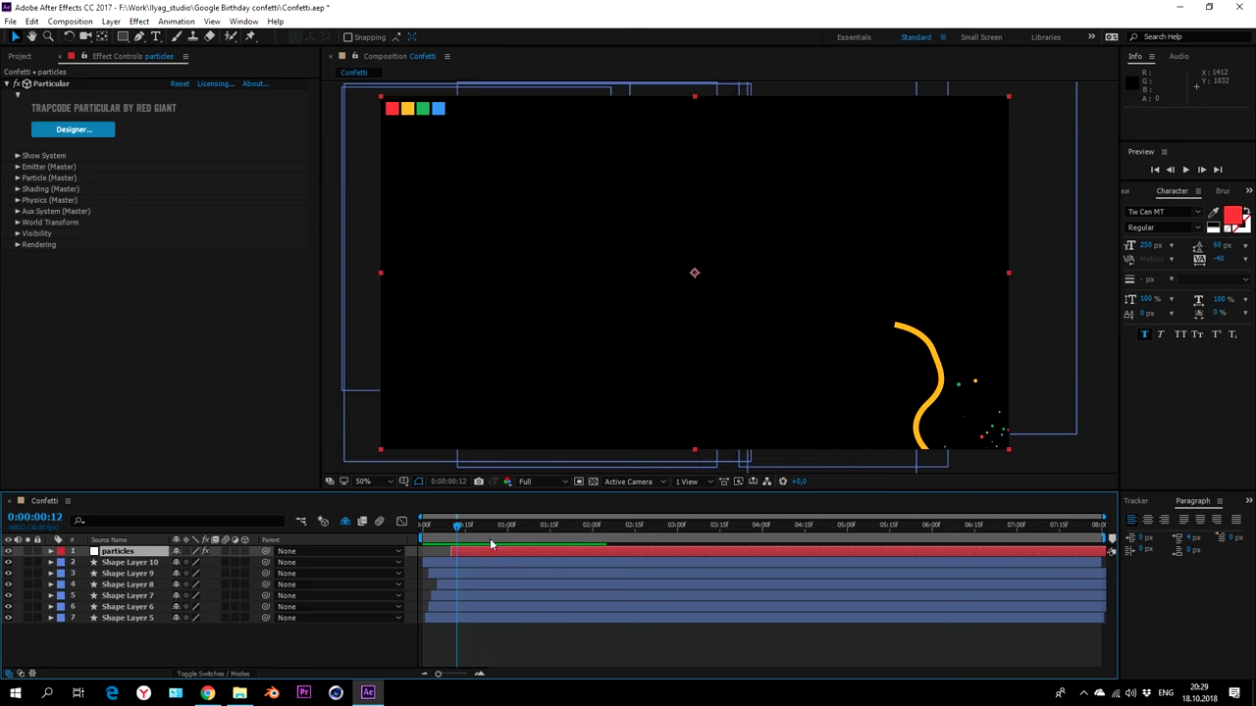
- Move the particles layer one frame earlier and duplicate it with Ctrl+D
drag(472, 551, 470, 551)
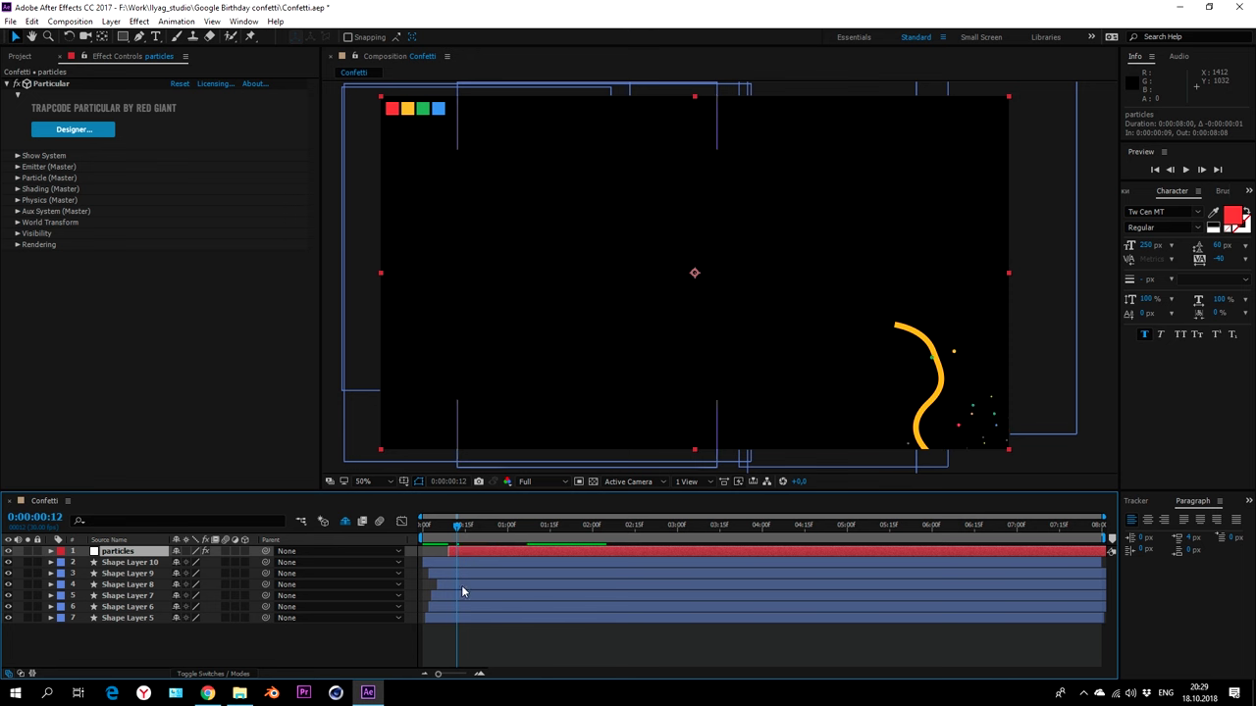
click(128, 555)
key(ctrl+d)
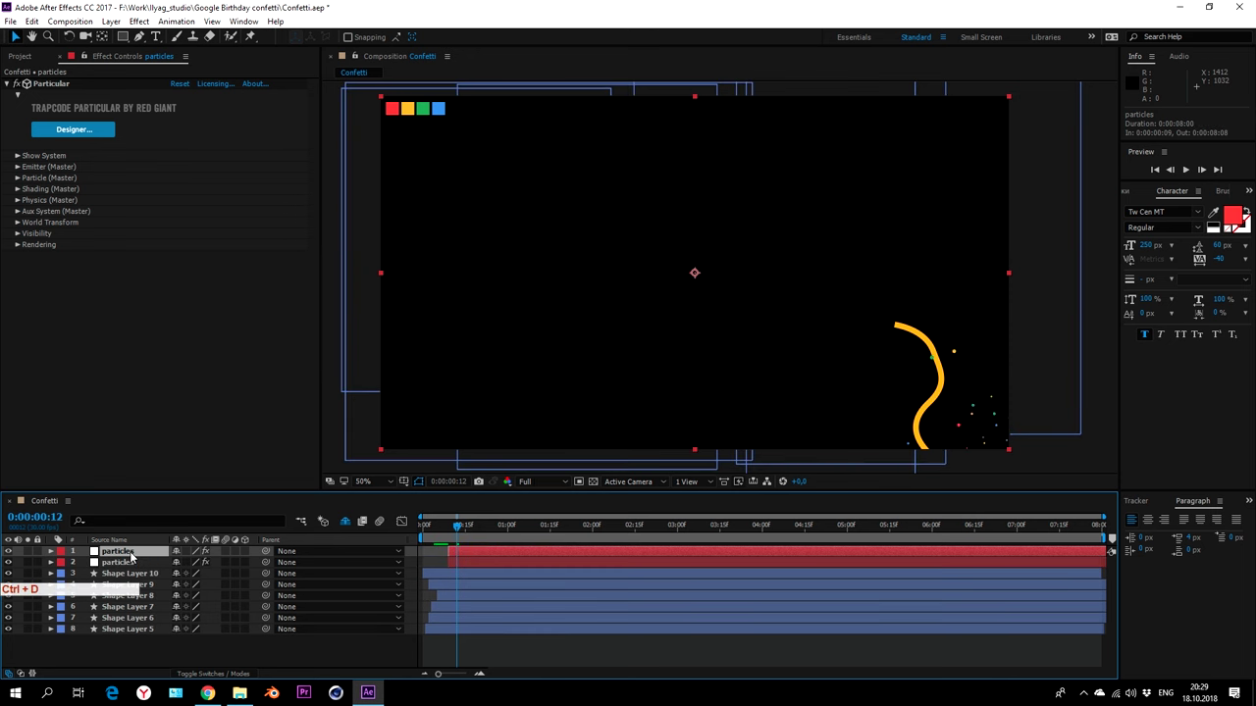
- On the duplicate layer, set emitter Velocity to 5000 and scrub Random Seed to 100830
click(17, 173)
click(17, 168)
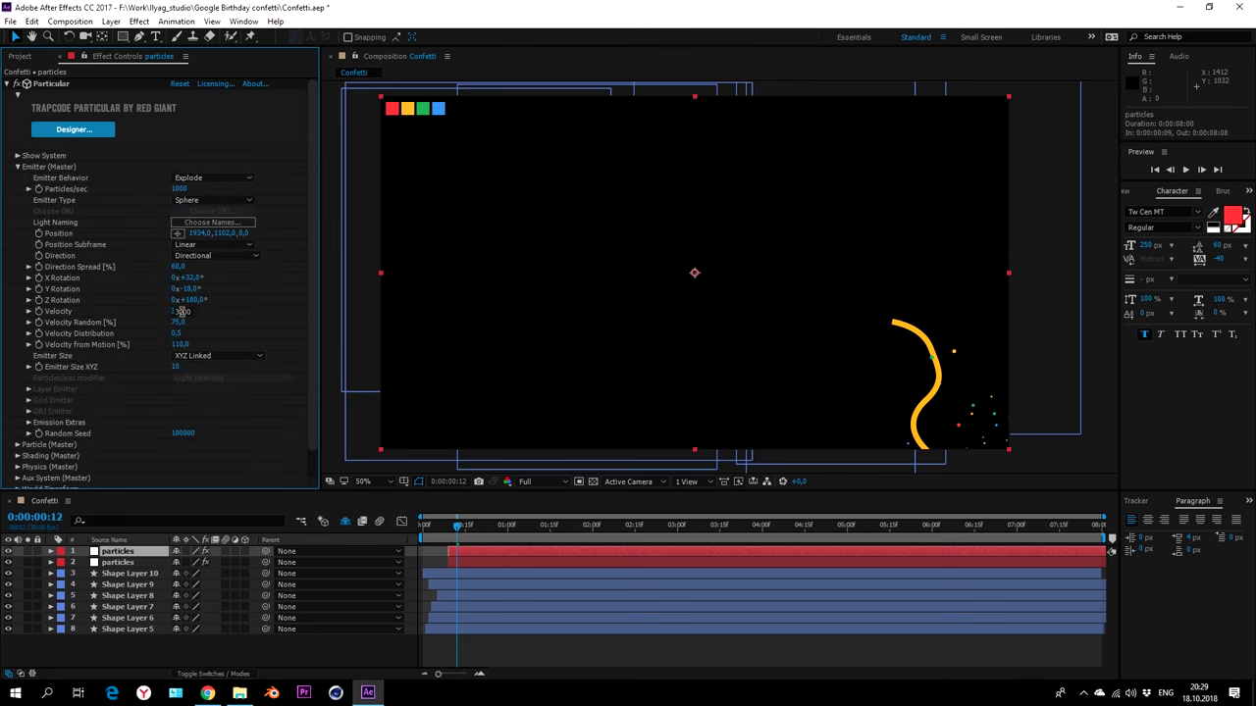
key(Return)
click(16, 168)
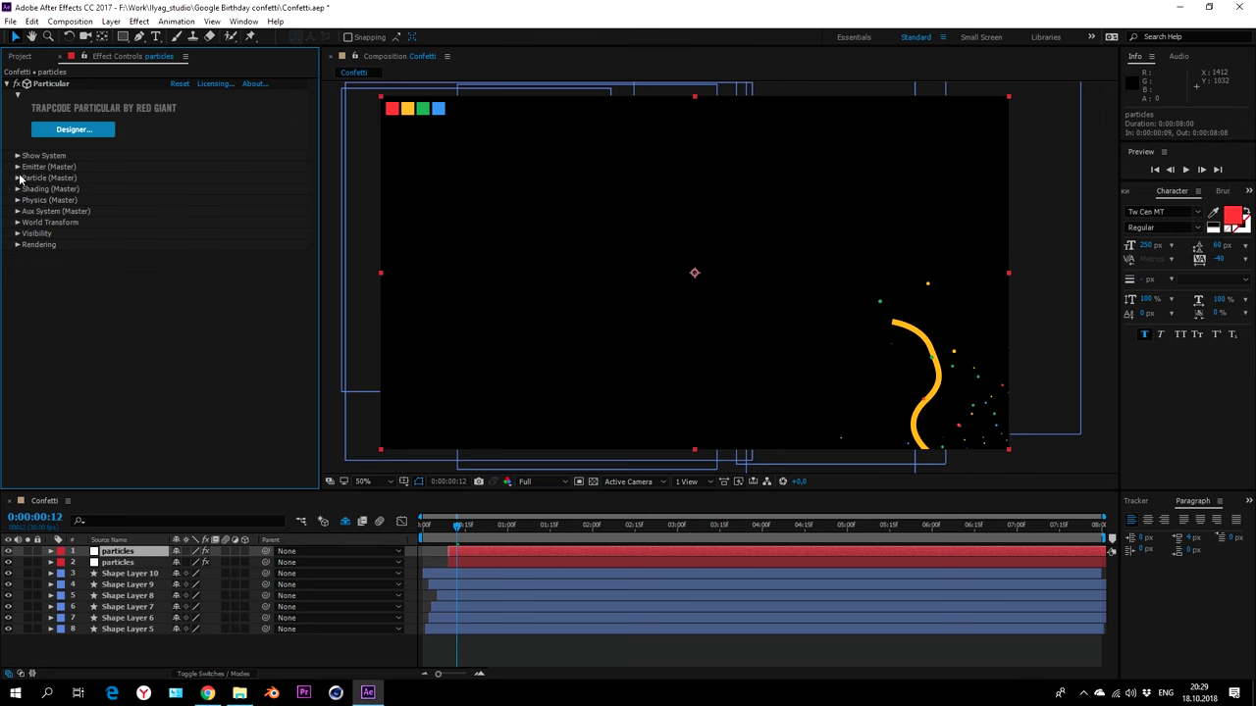
click(16, 166)
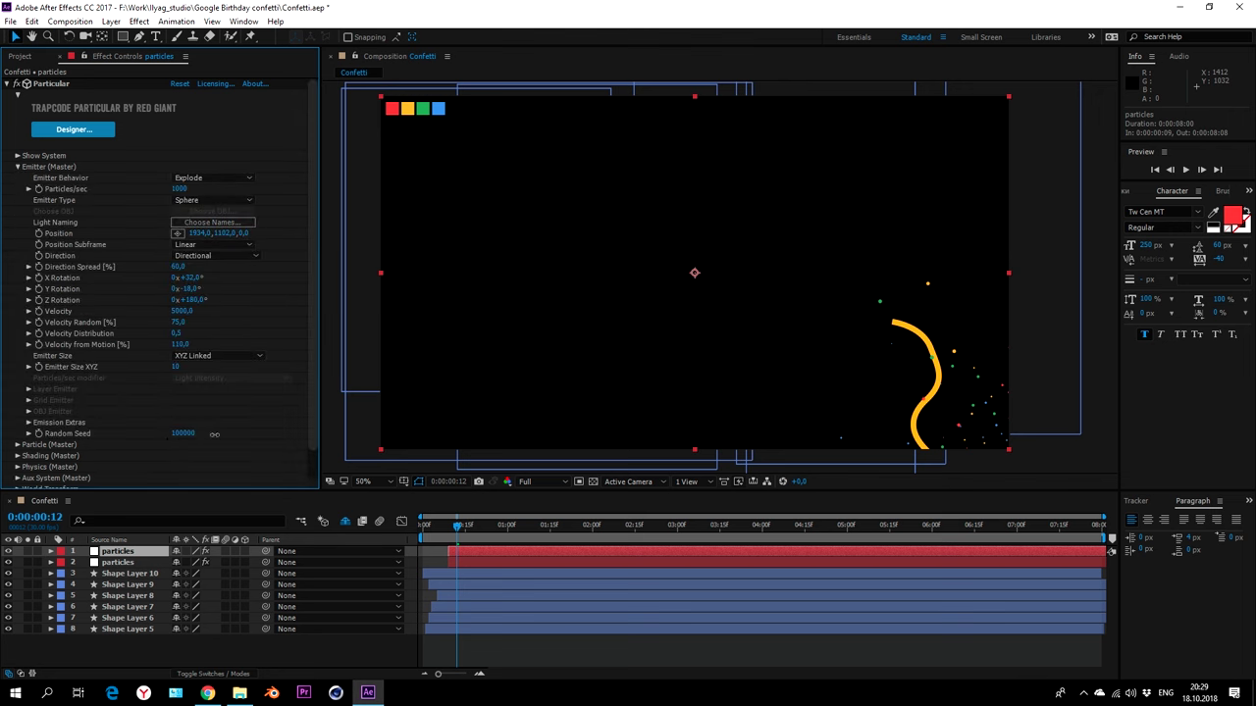
drag(214, 433, 223, 433)
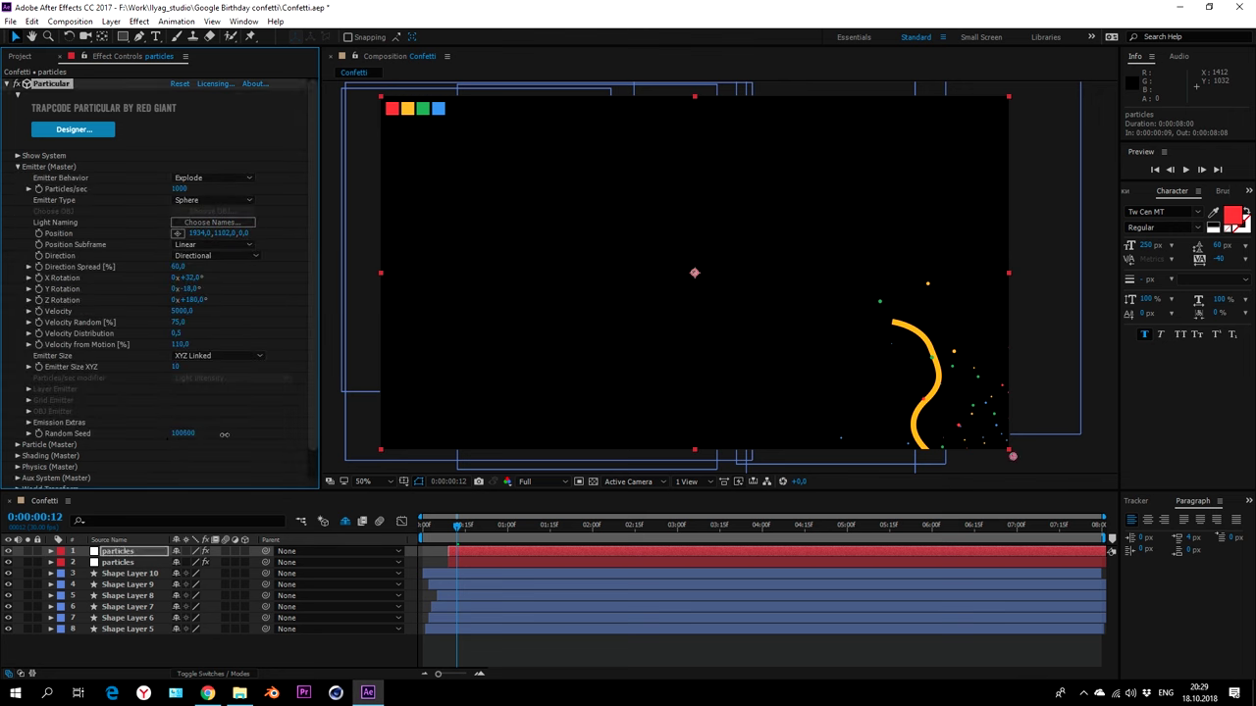
click(17, 167)
click(16, 178)
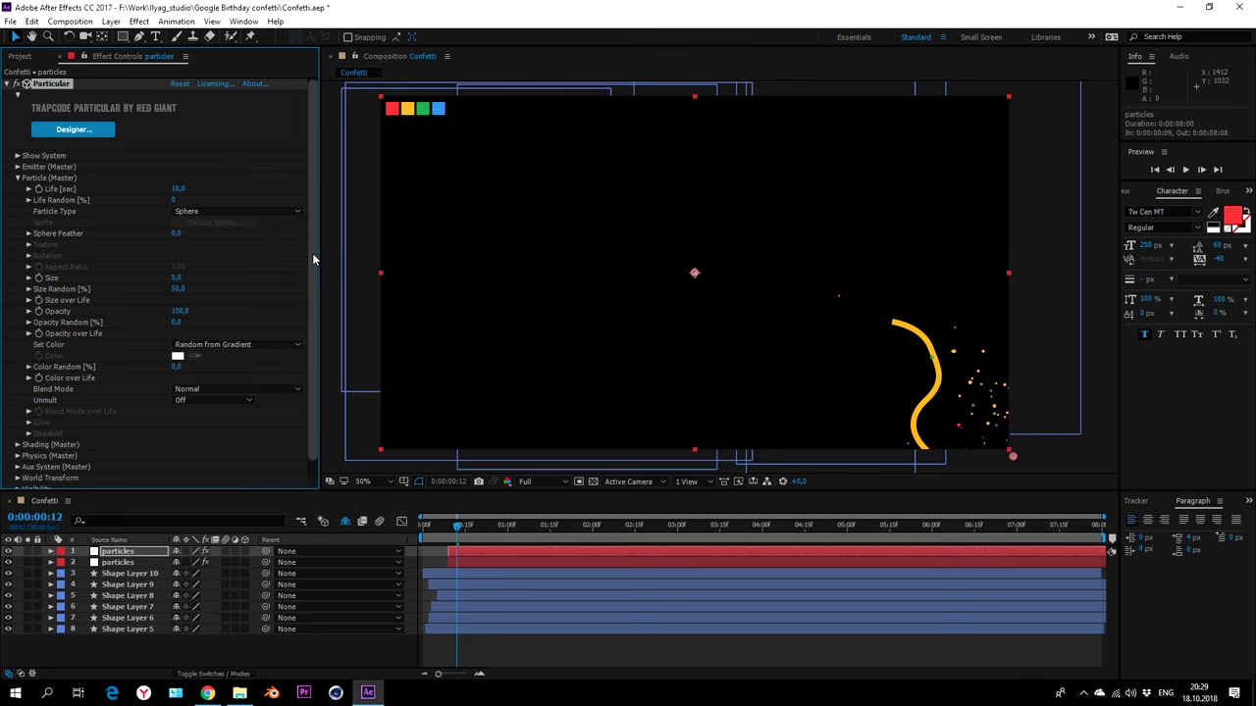
- Set Particle Type to Textured Polygon Fill with the Triangle Fill sprite, viewing at 100%
scroll(313, 259, down, 1)
click(284, 206)
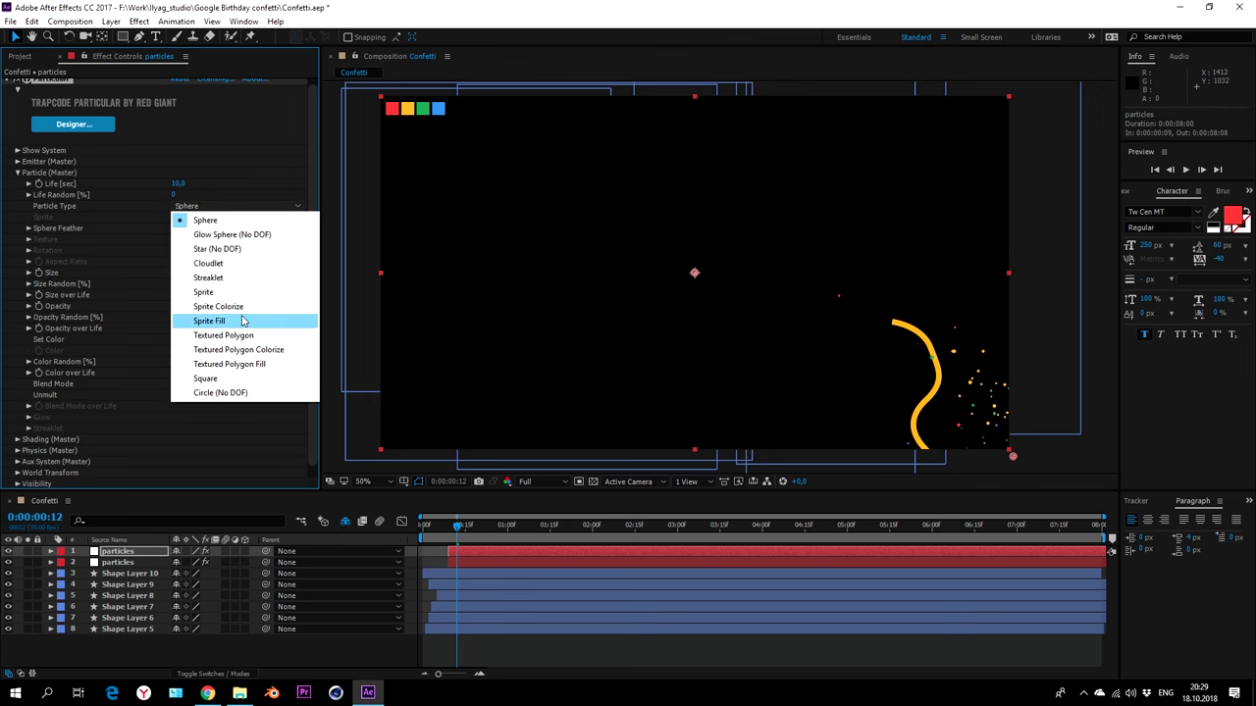
click(249, 365)
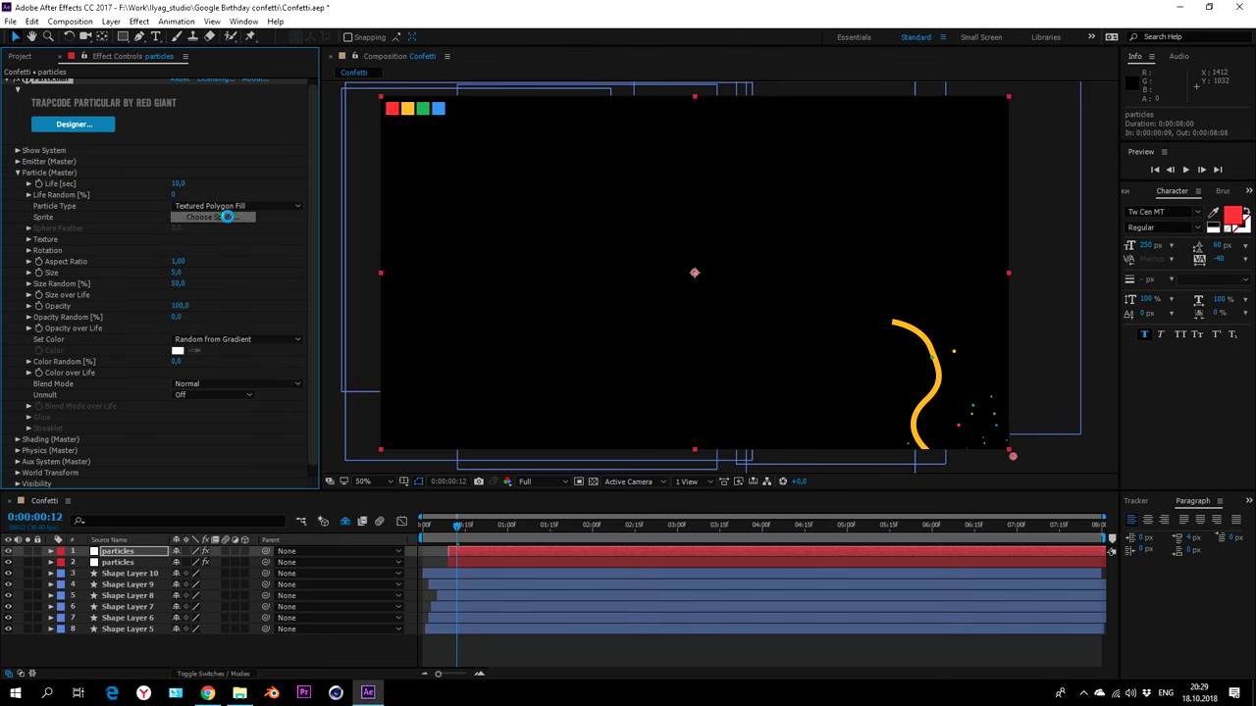
click(228, 216)
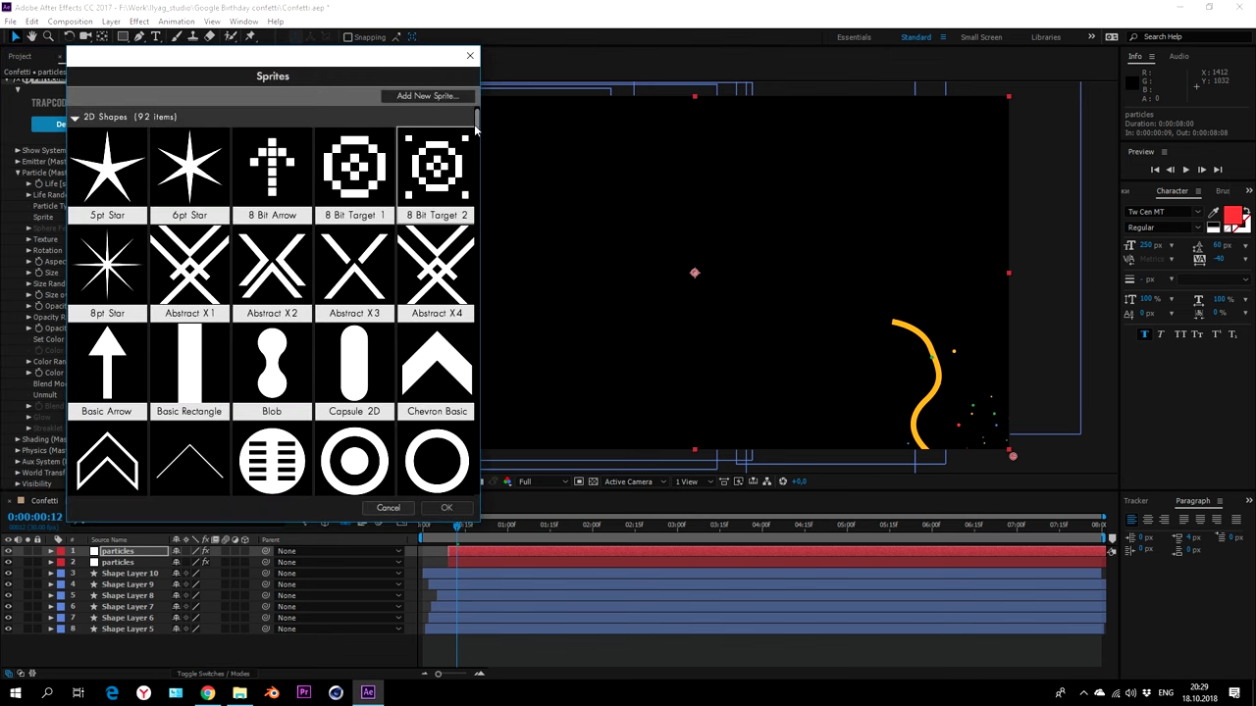
drag(475, 128, 467, 192)
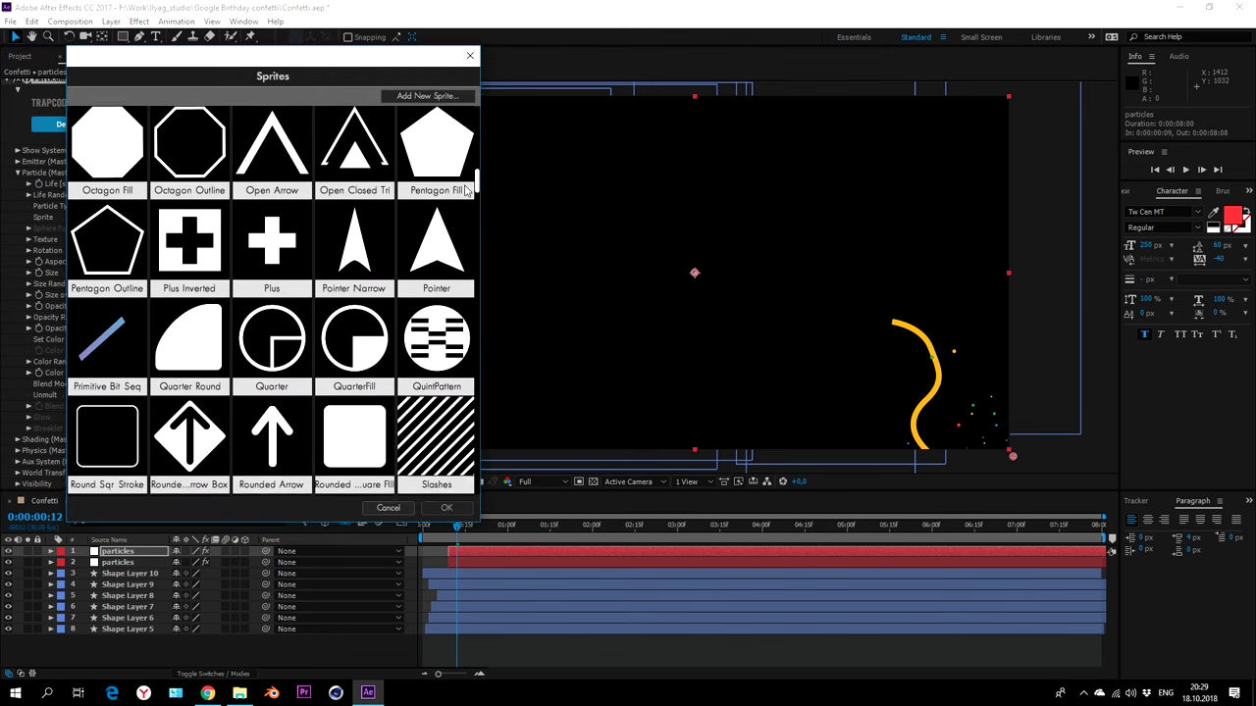
scroll(392, 294, down, 5)
click(358, 296)
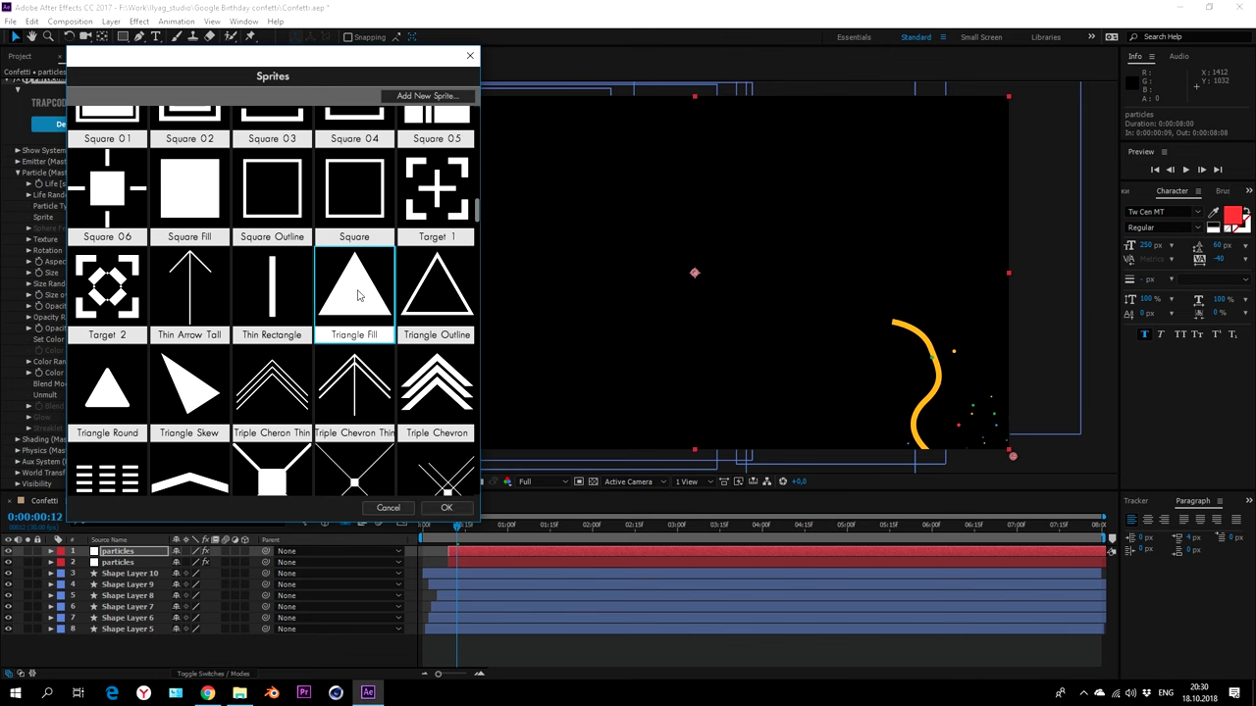
click(447, 508)
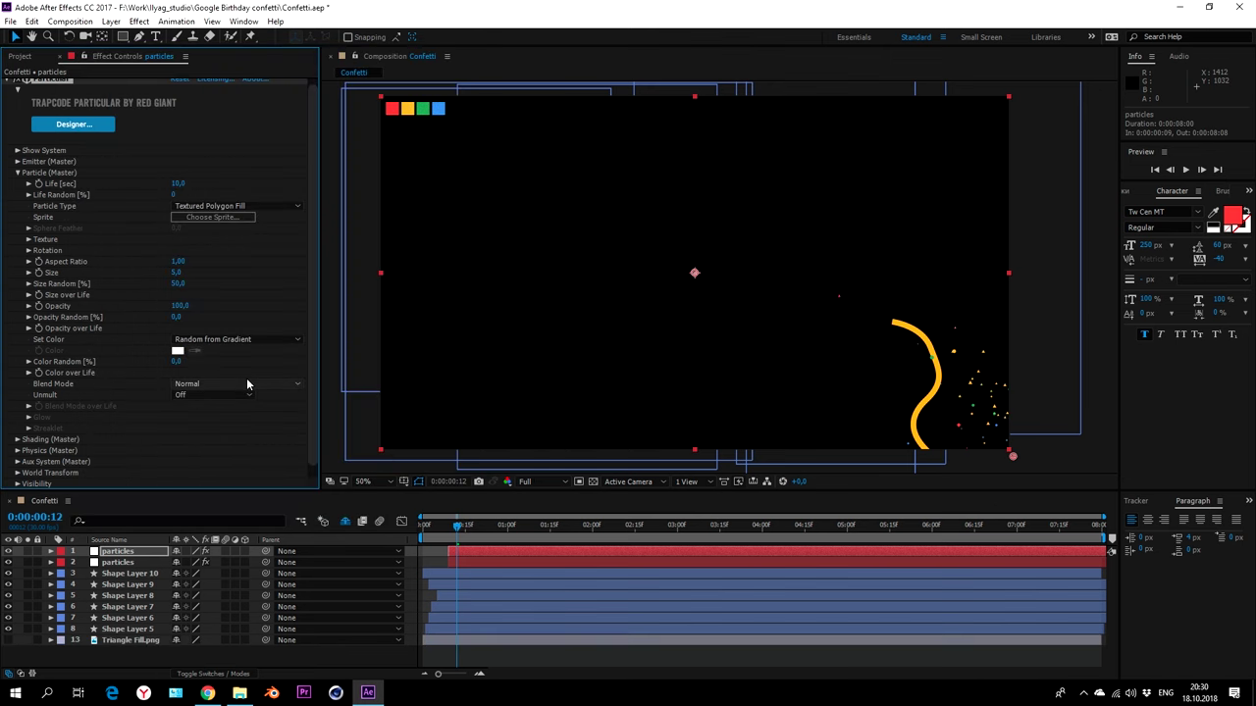
key(period)
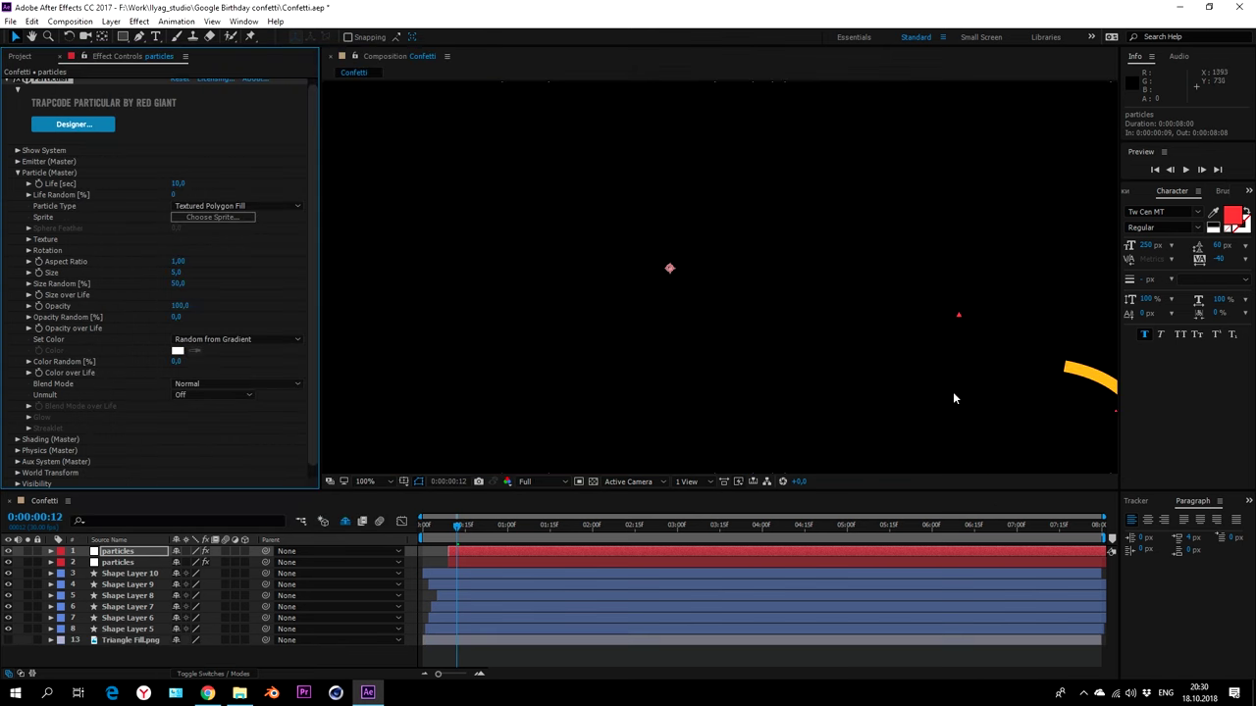
drag(962, 370, 621, 205)
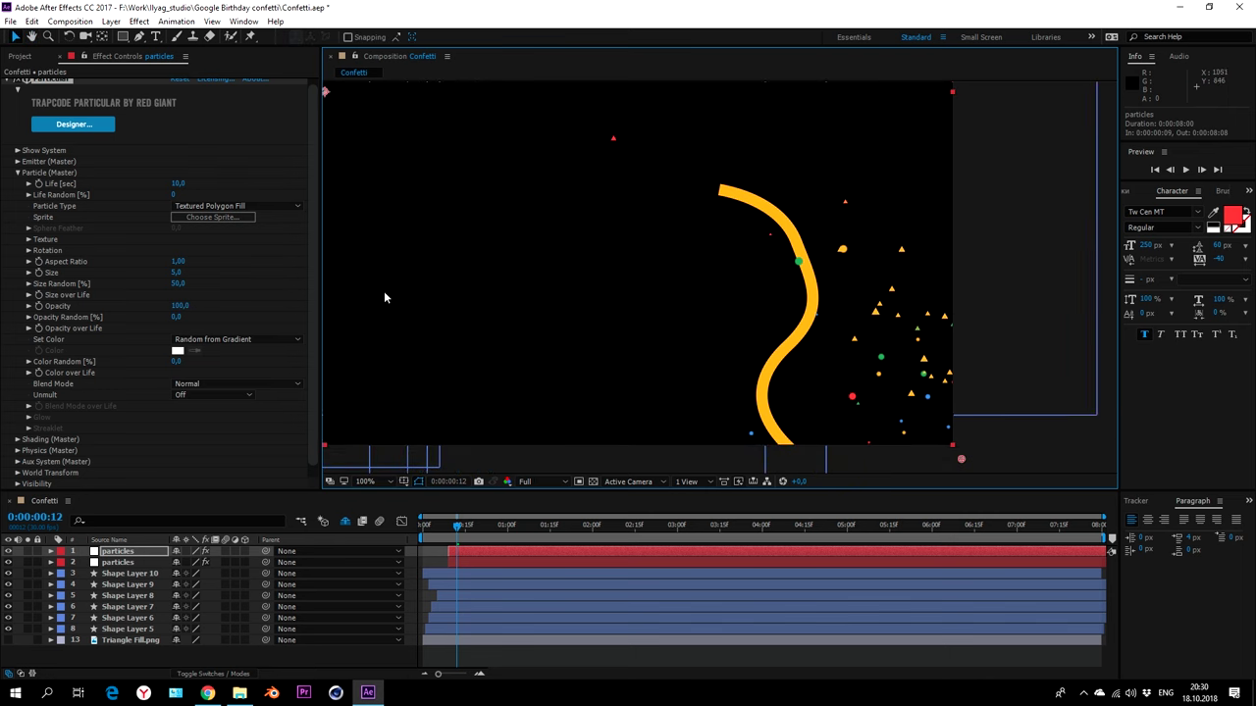
- Turn on Orient to Motion and set Random Rotation to 100 for the triangles
click(29, 252)
click(201, 262)
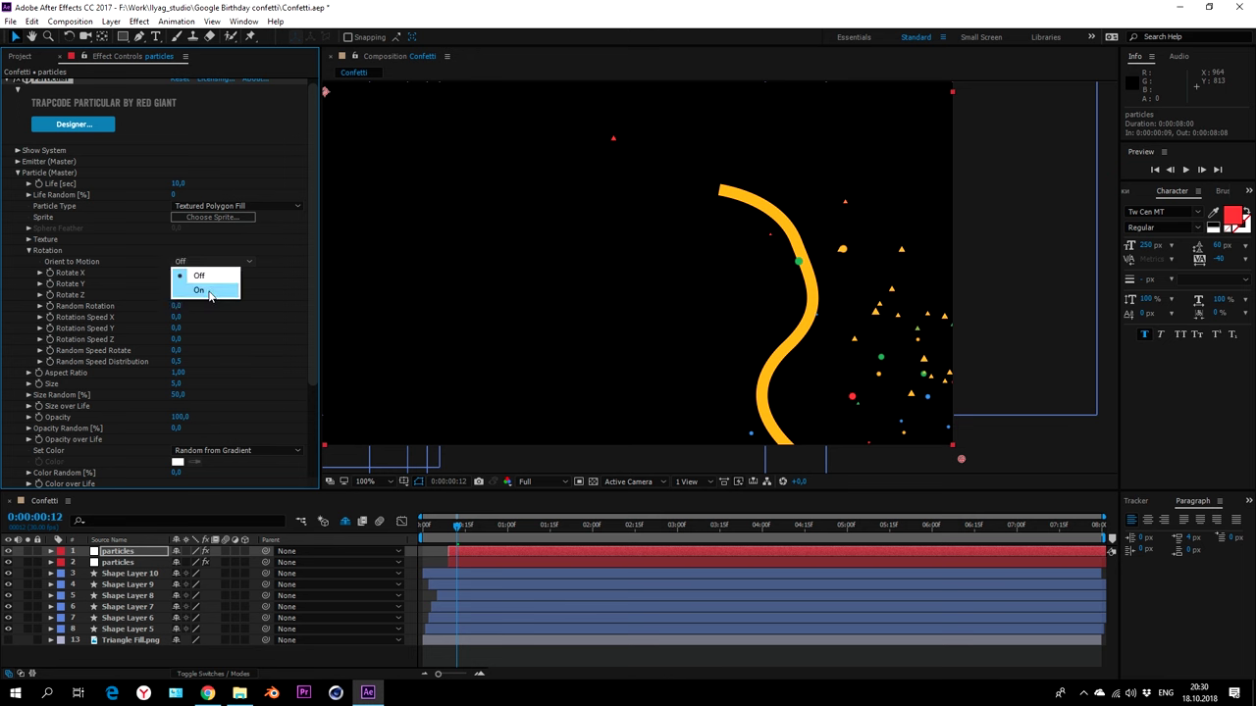
click(208, 293)
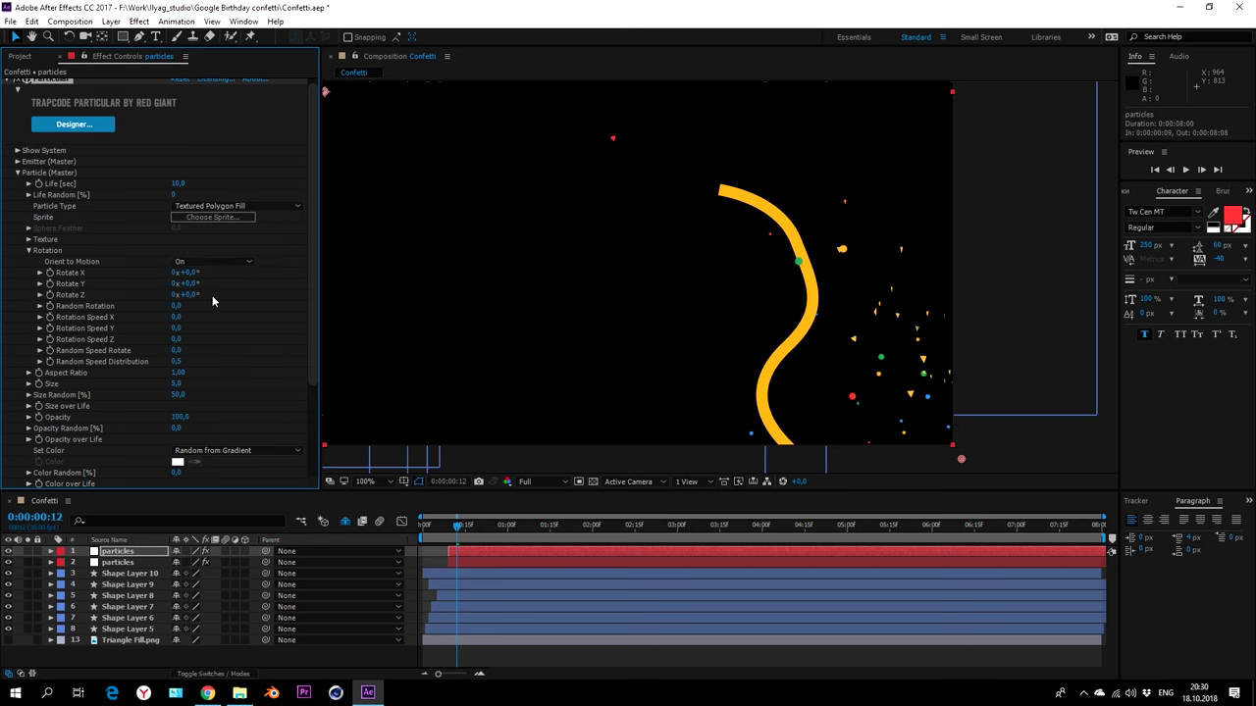
click(178, 306)
text(100)
key(Return)
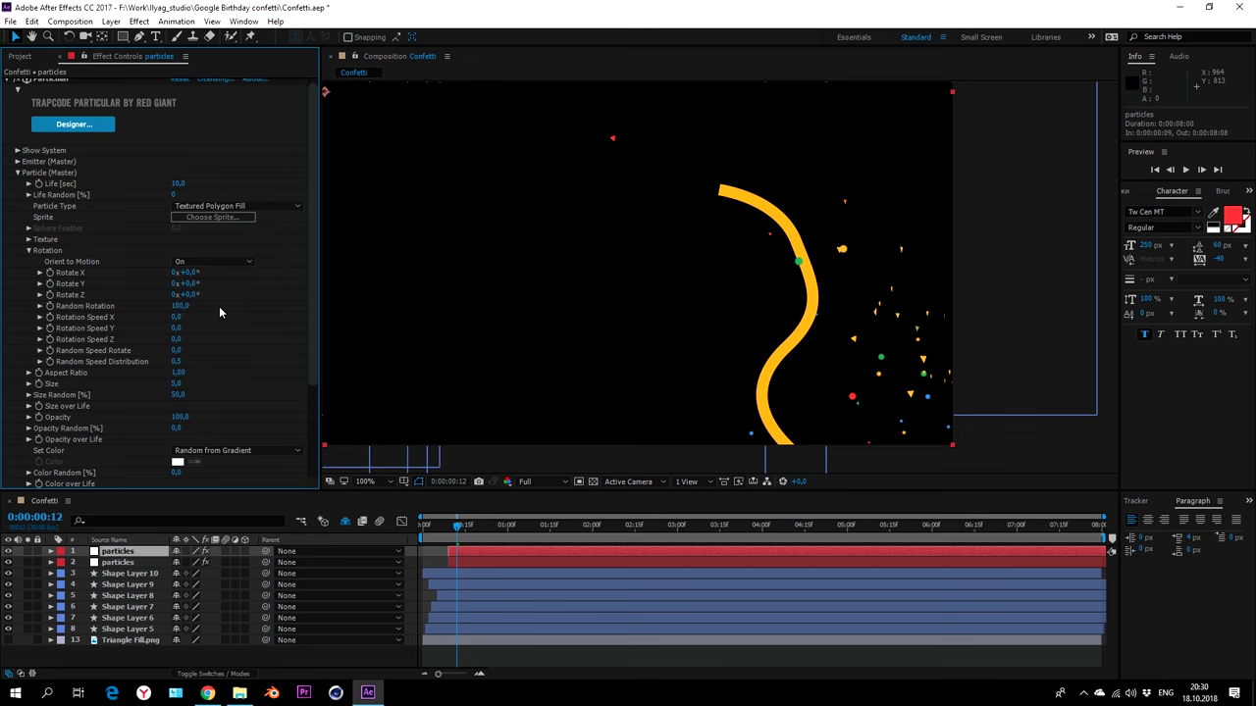
click(29, 250)
text(10)
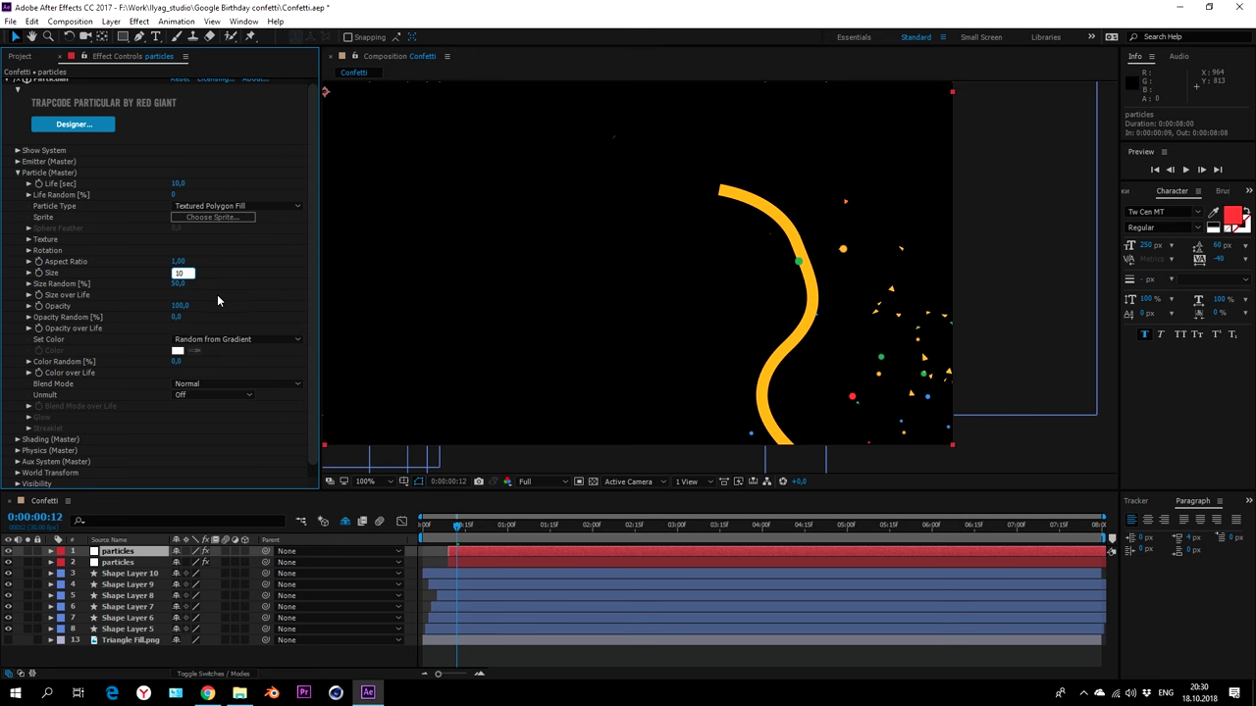
- Set particle Size to 10 and play back the confetti animation
key(Return)
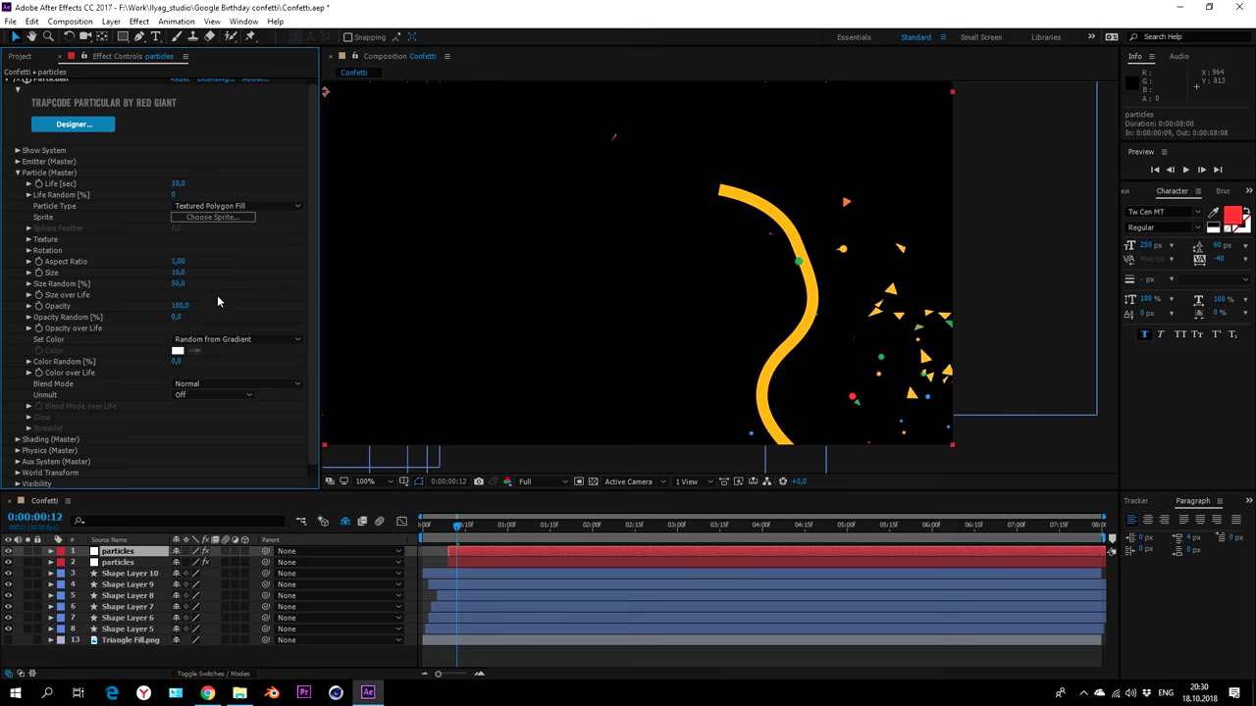
click(16, 91)
click(263, 669)
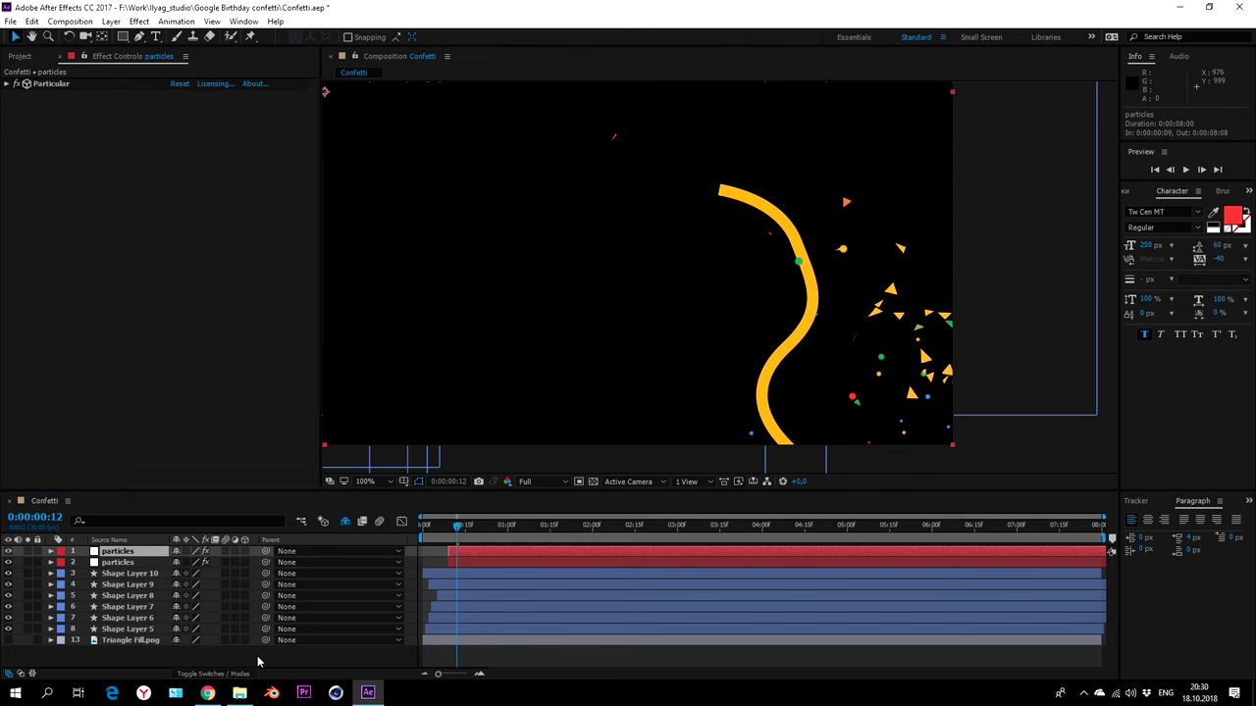
scroll(718, 330, down, 2)
key(space)
key(space)
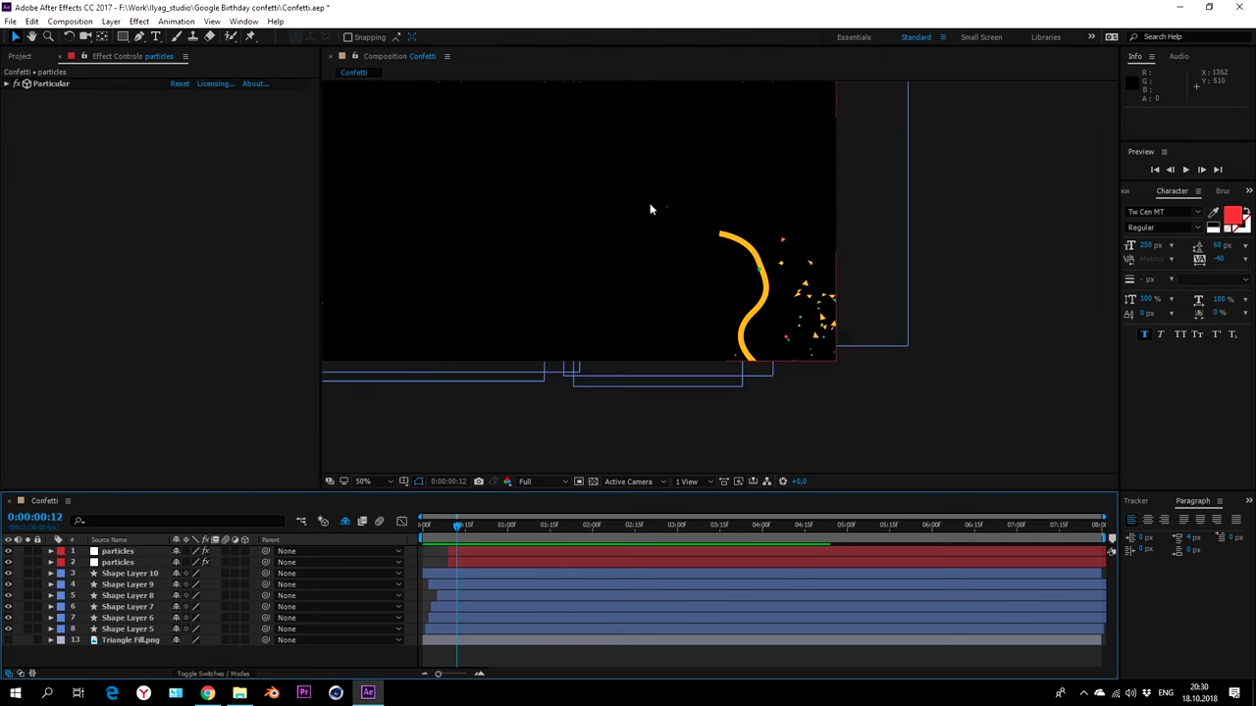
drag(651, 188, 799, 267)
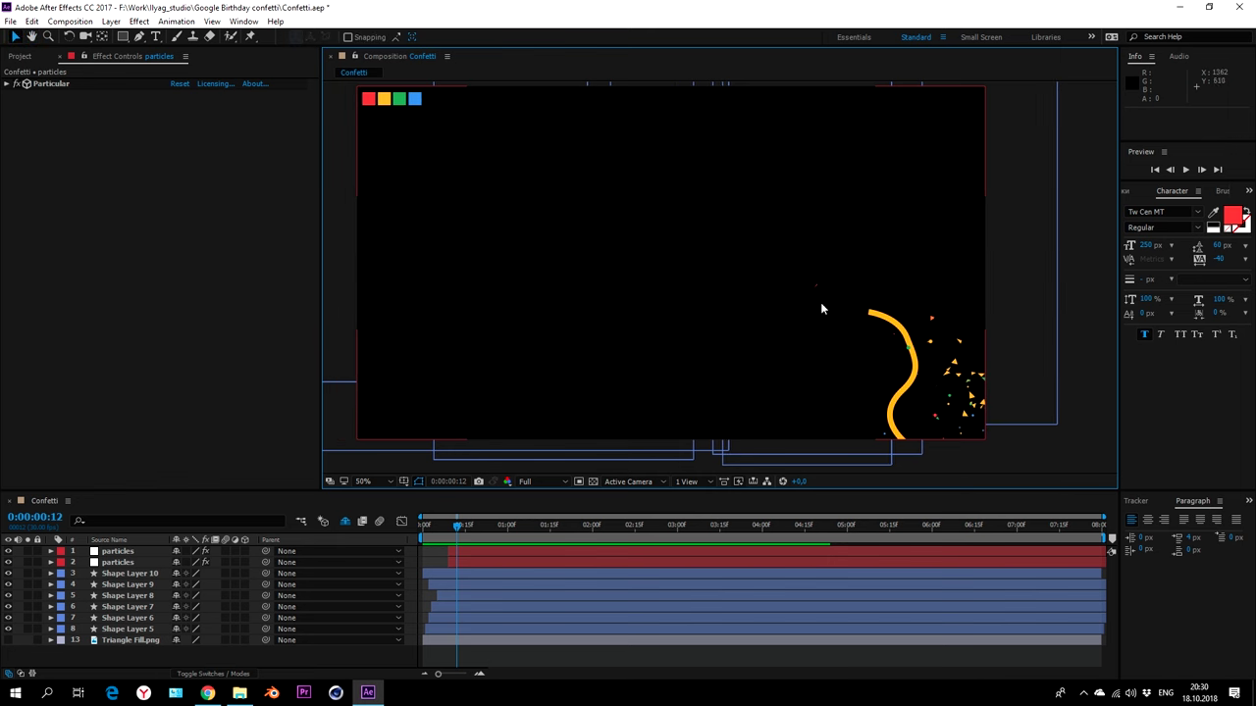
- Change the top particles layer's Random Seed to 100750 and preview the new scatter
click(125, 551)
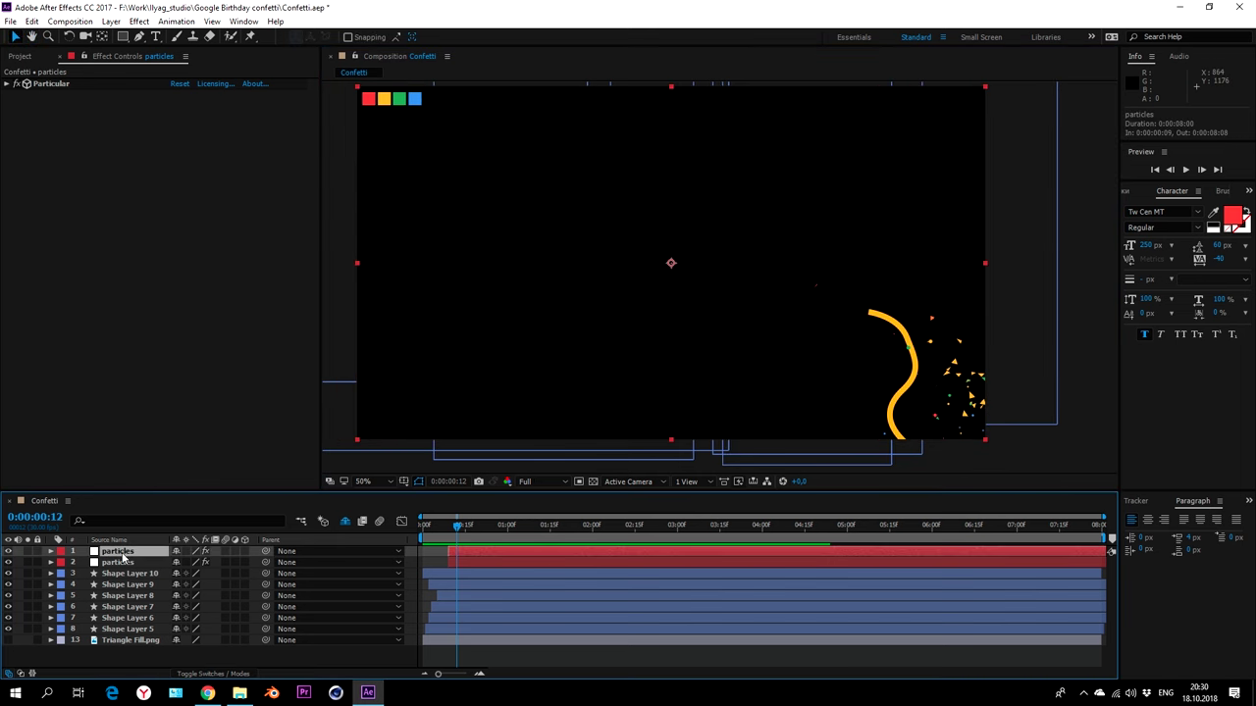
click(6, 84)
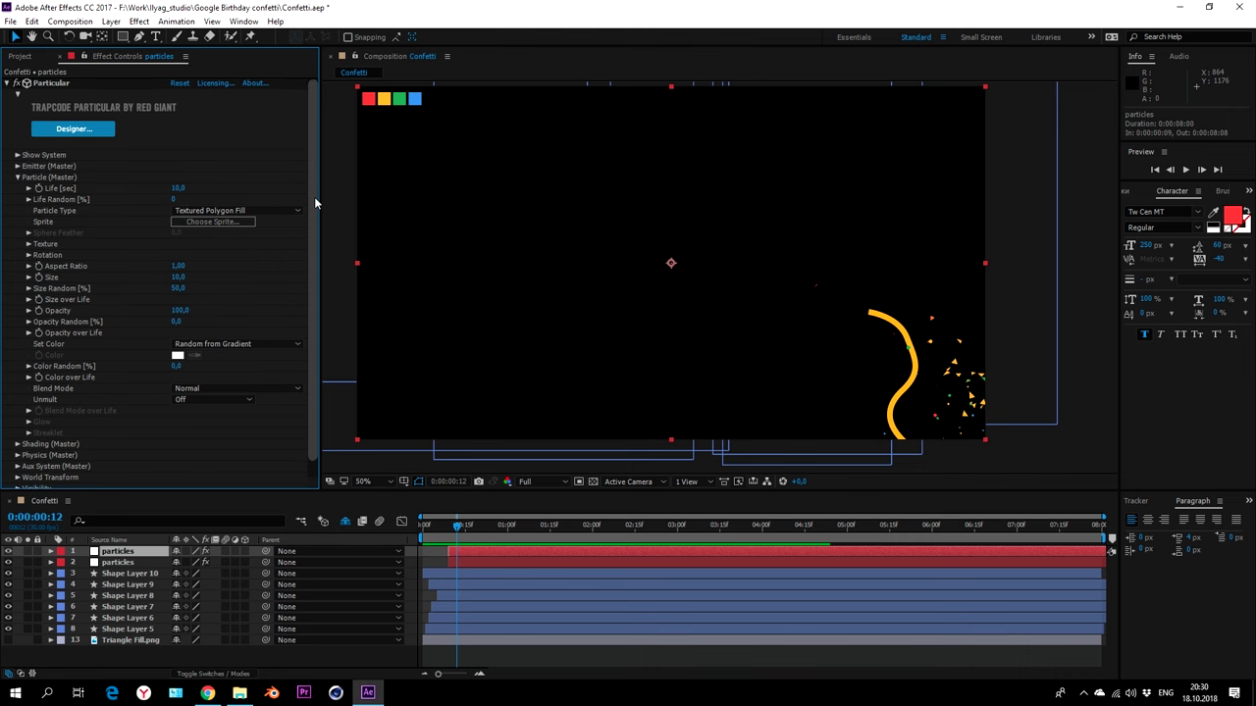
scroll(314, 189, down, 1)
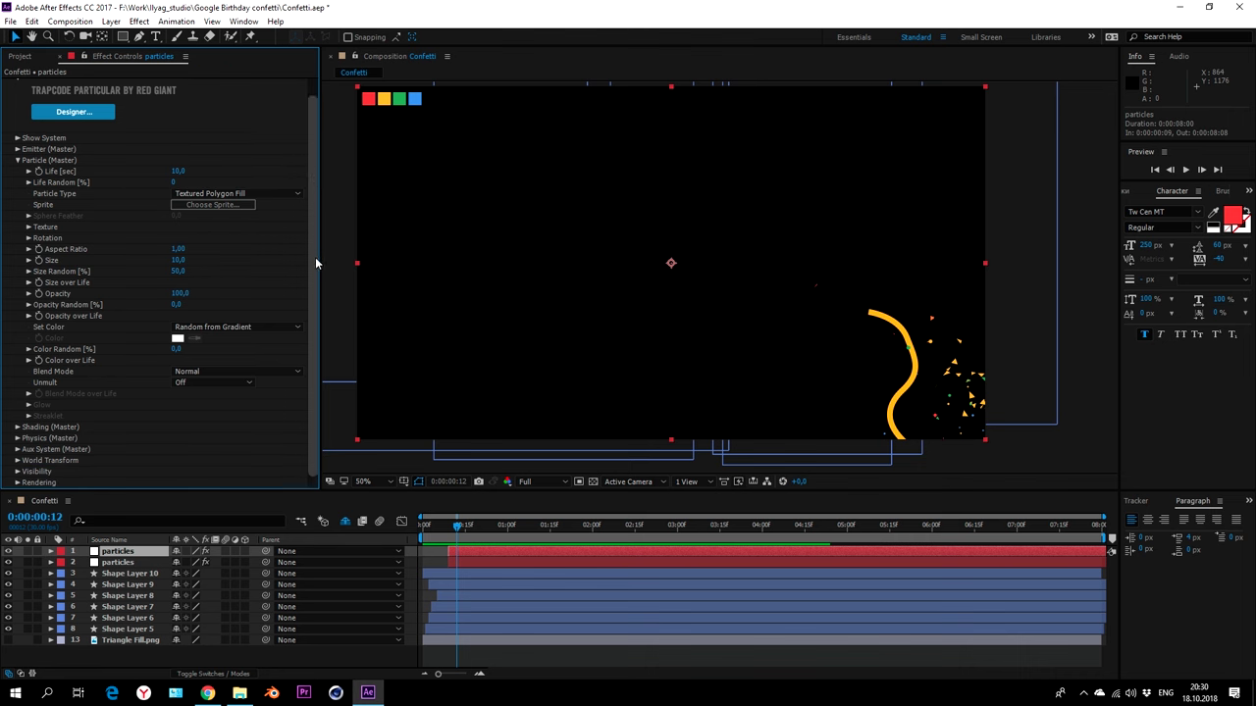
drag(500, 526, 488, 534)
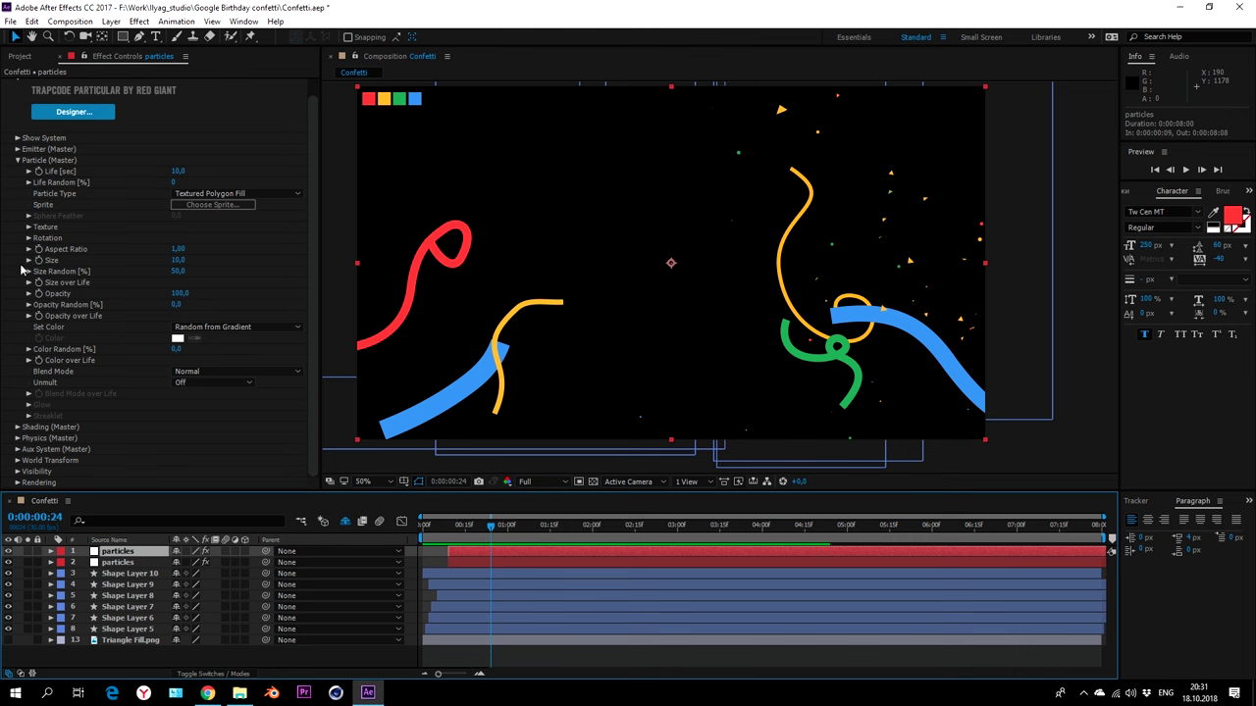
click(16, 149)
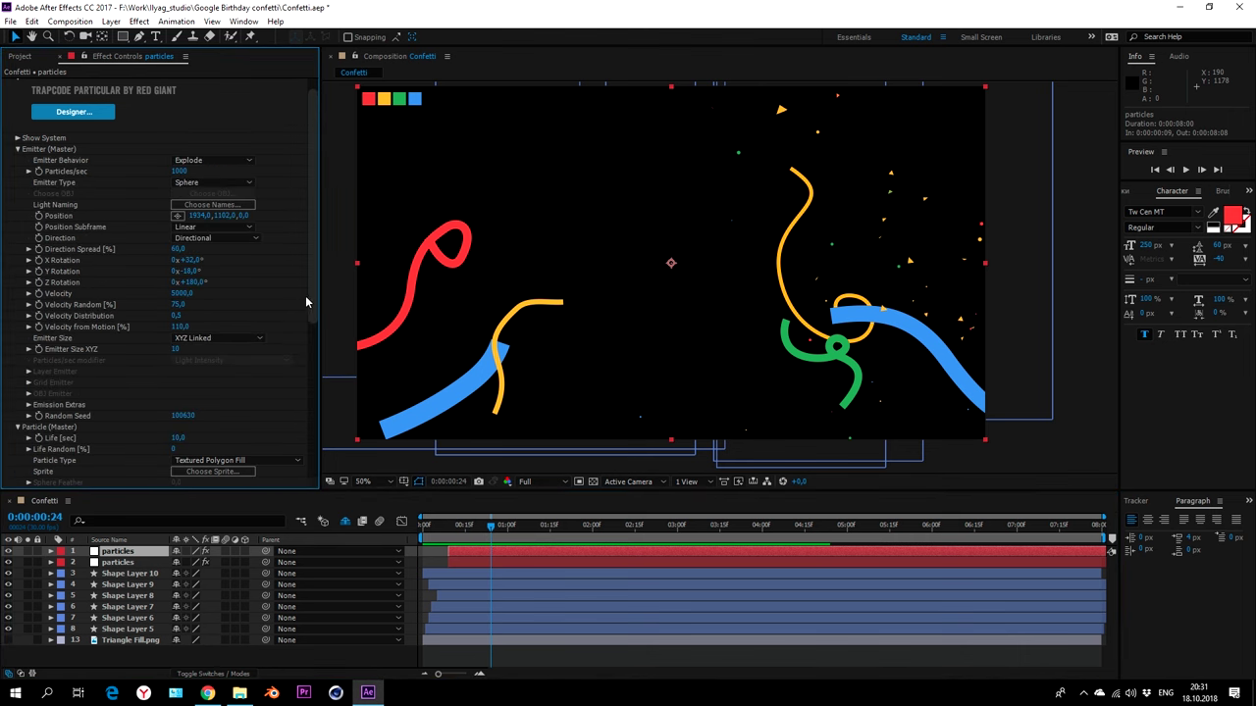
scroll(306, 302, down, 1)
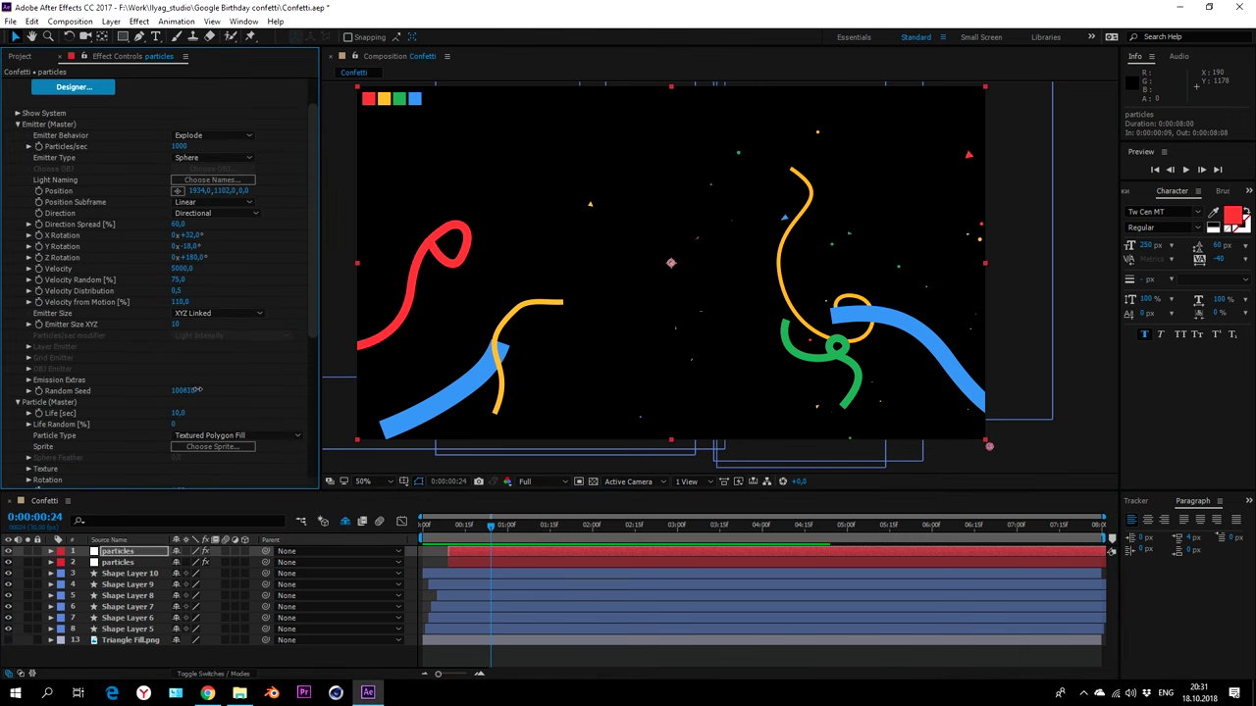
drag(194, 389, 196, 390)
key(space)
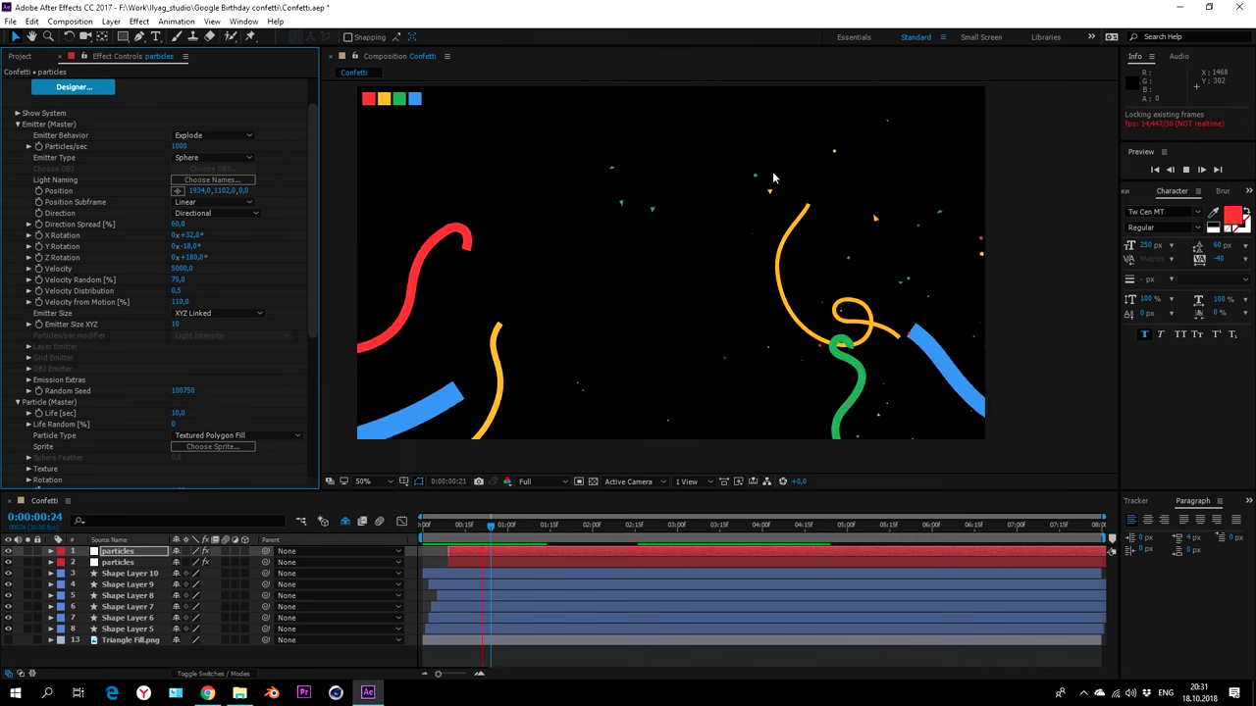
click(44, 551)
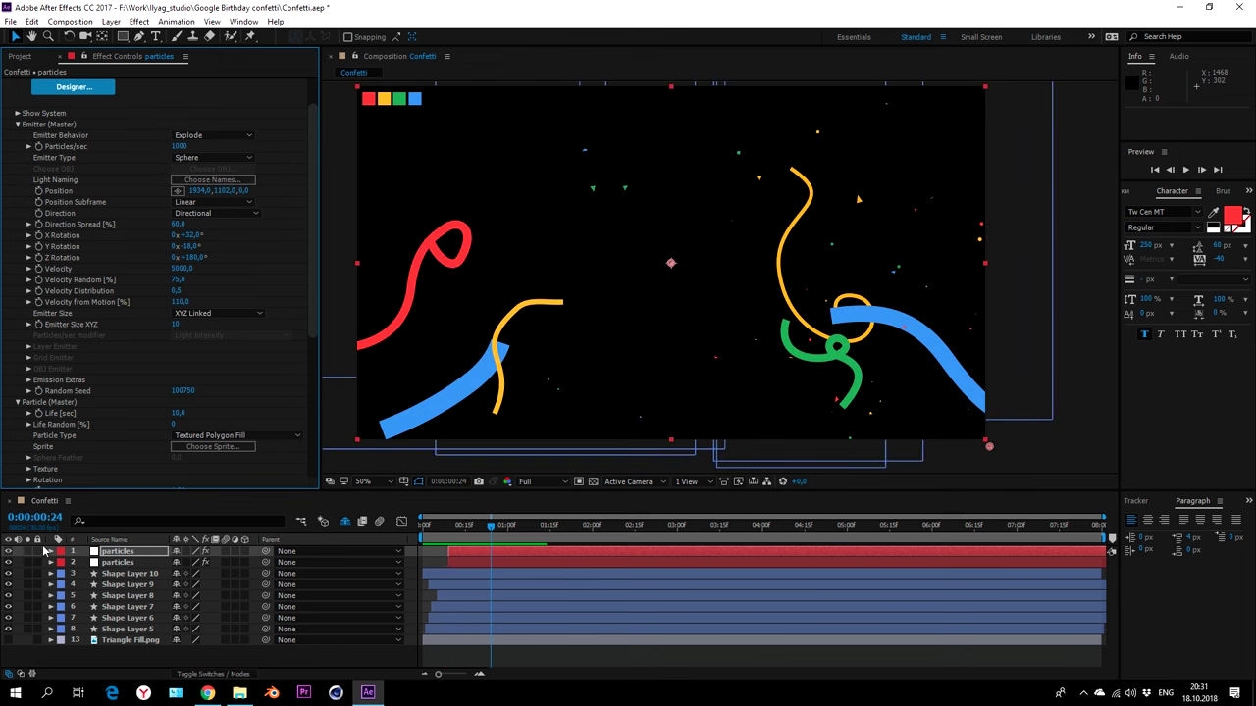
scroll(307, 277, up, 2)
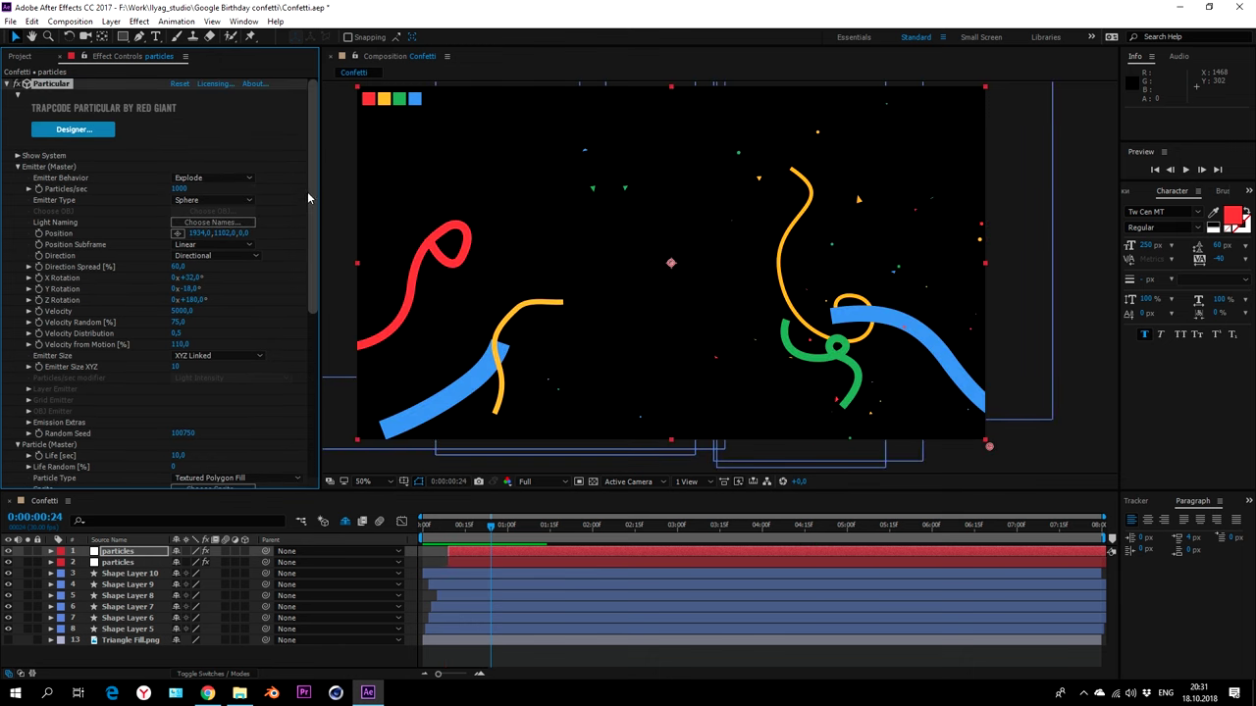
- Duplicate both particles layers and move the copy up to second place
click(8, 85)
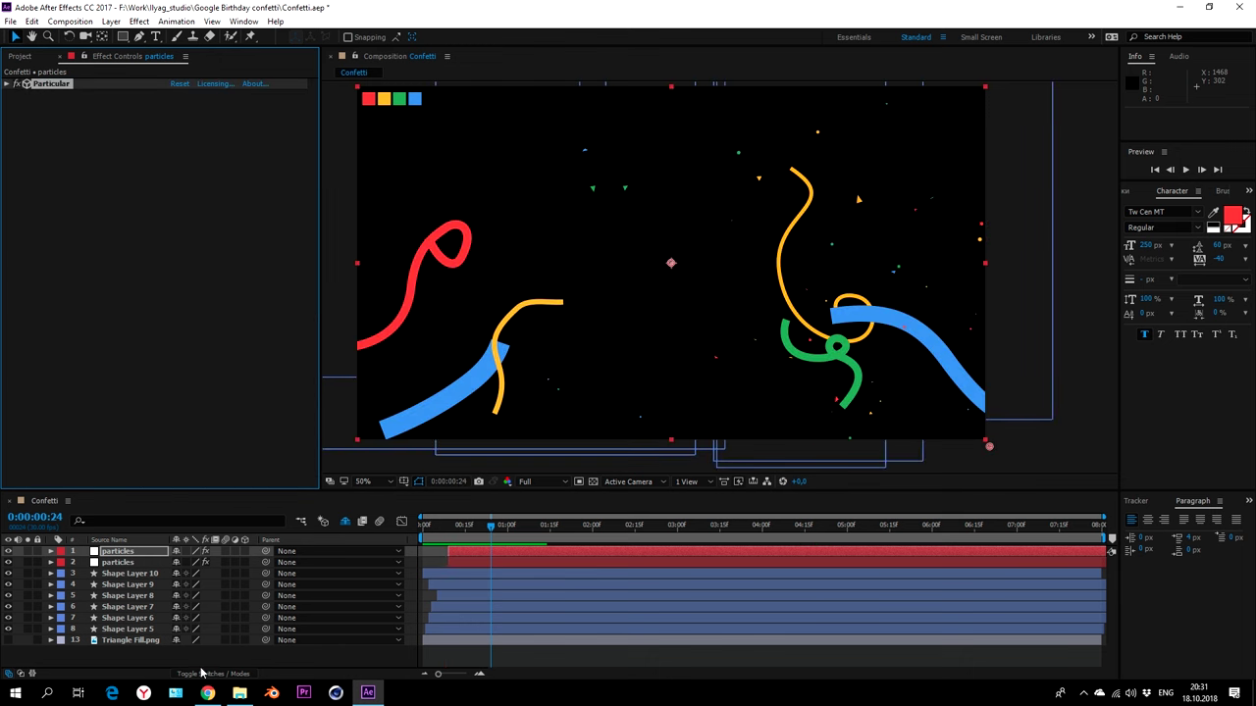
shift+click(127, 563)
key(ctrl+d)
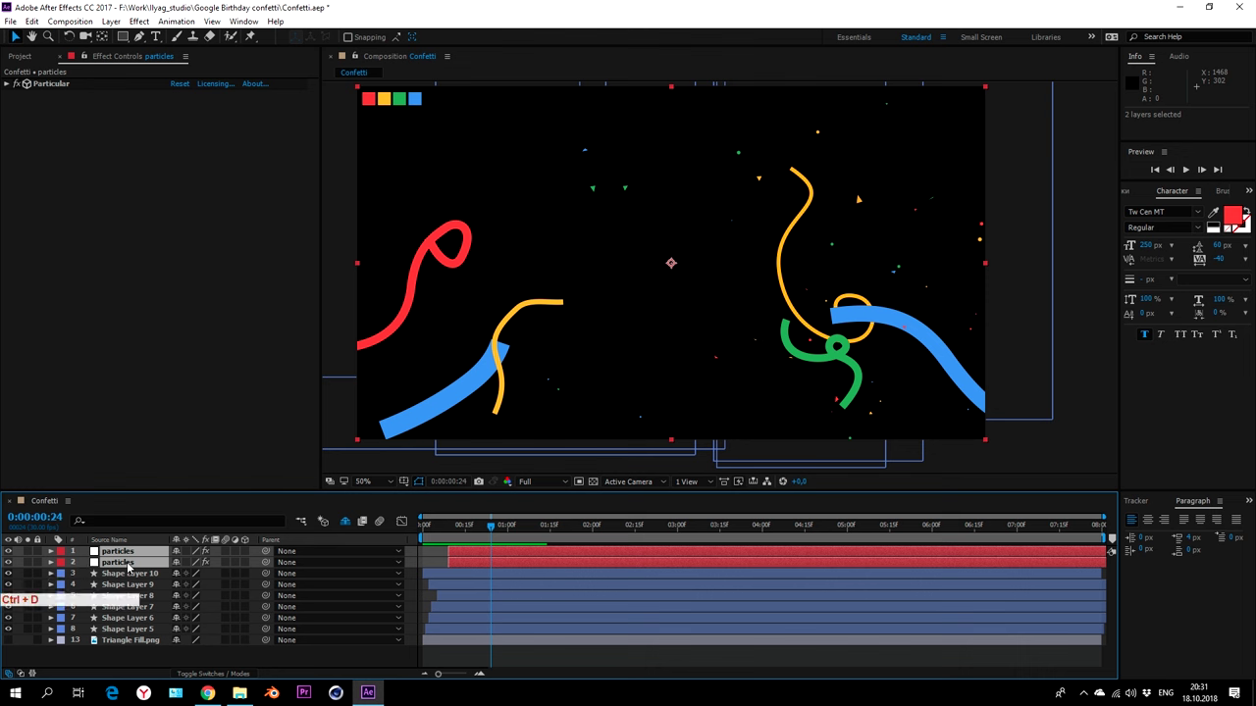
drag(111, 577, 110, 563)
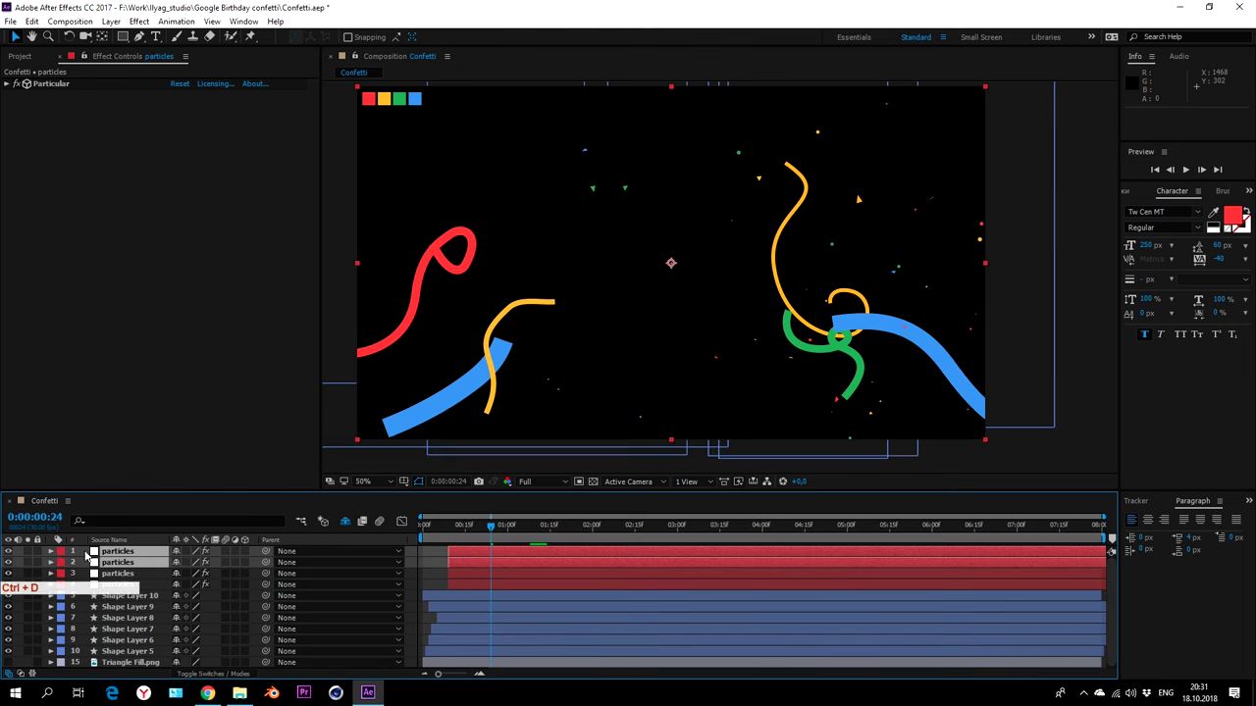
- Set the duplicated particles layers' Scale X to -100 to mirror the burst
key(s)
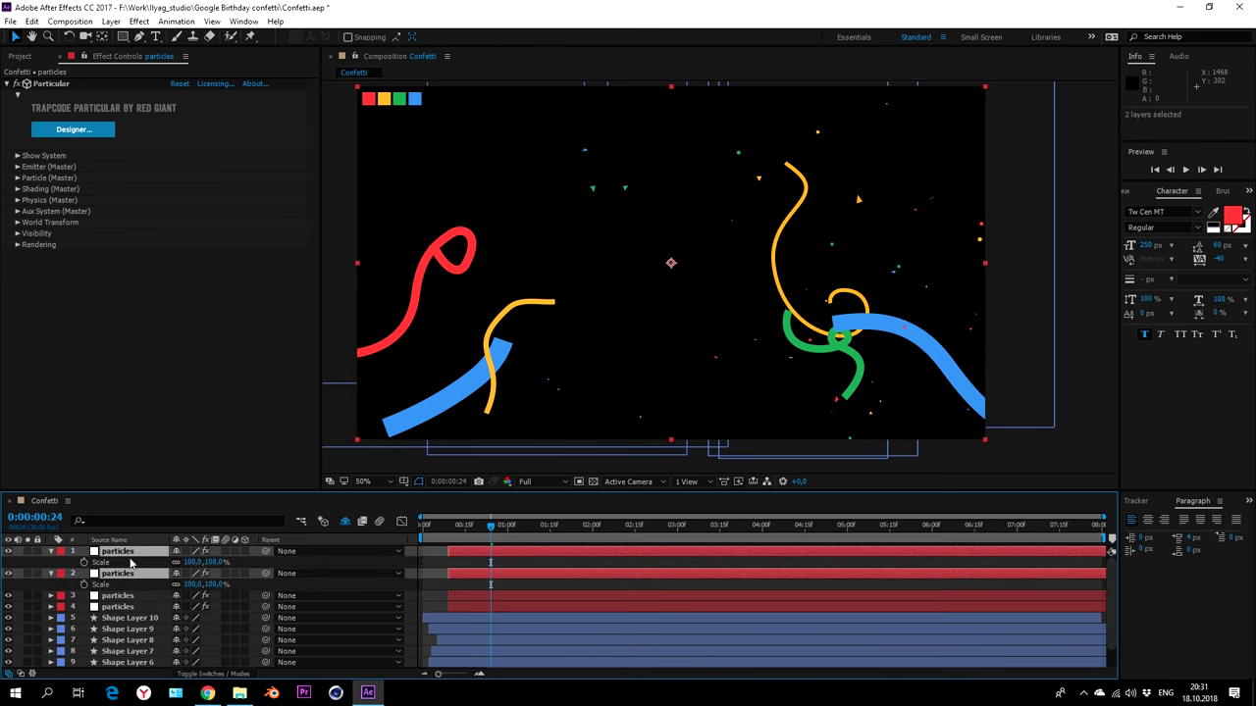
click(227, 567)
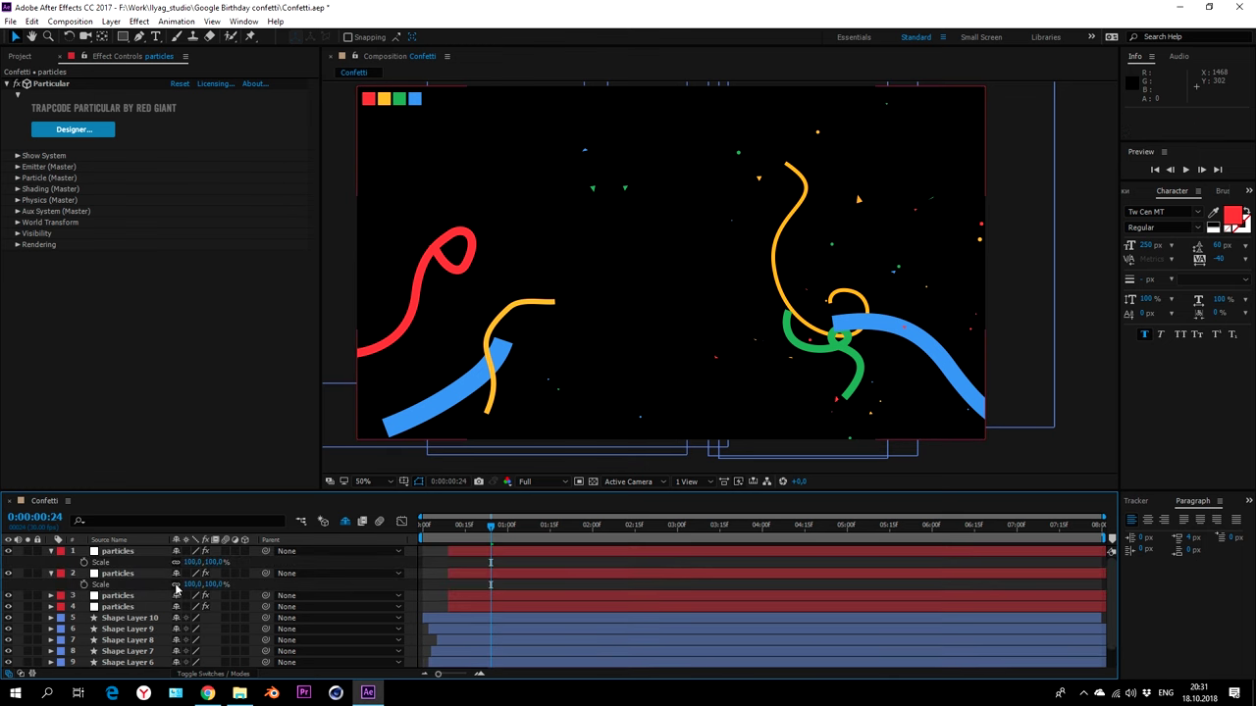
click(193, 562)
text(-100)
key(Tab)
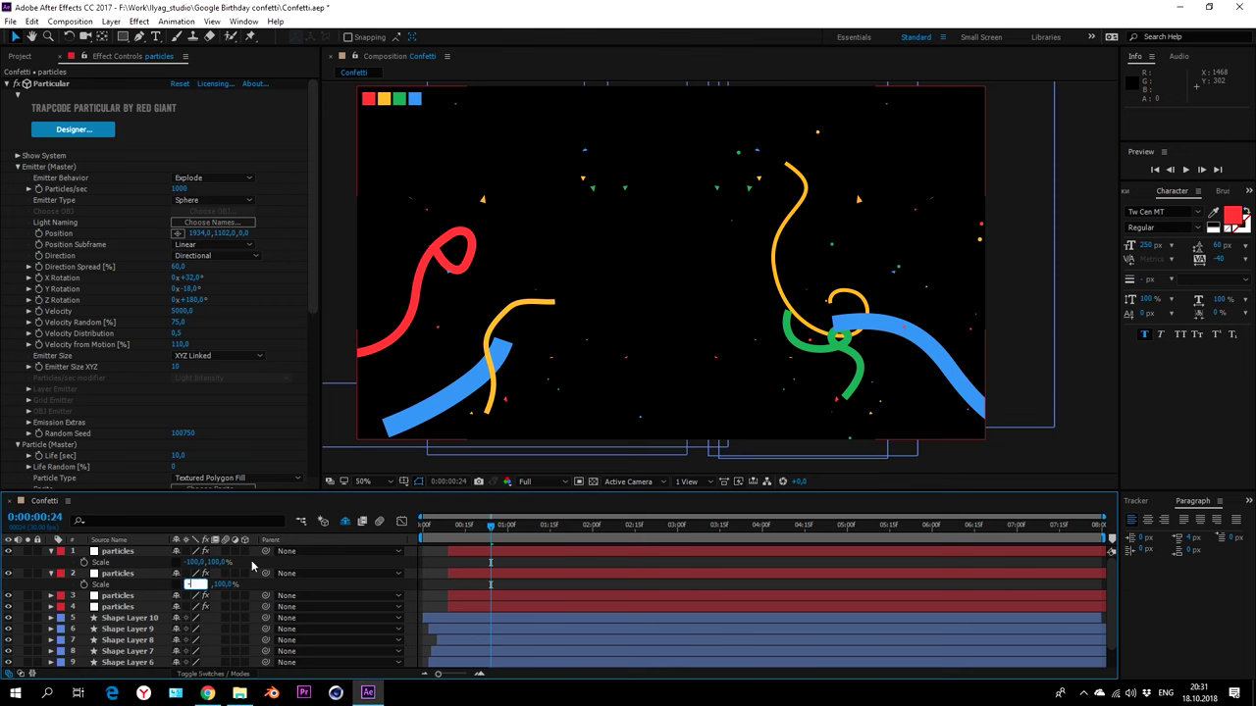
key(Return)
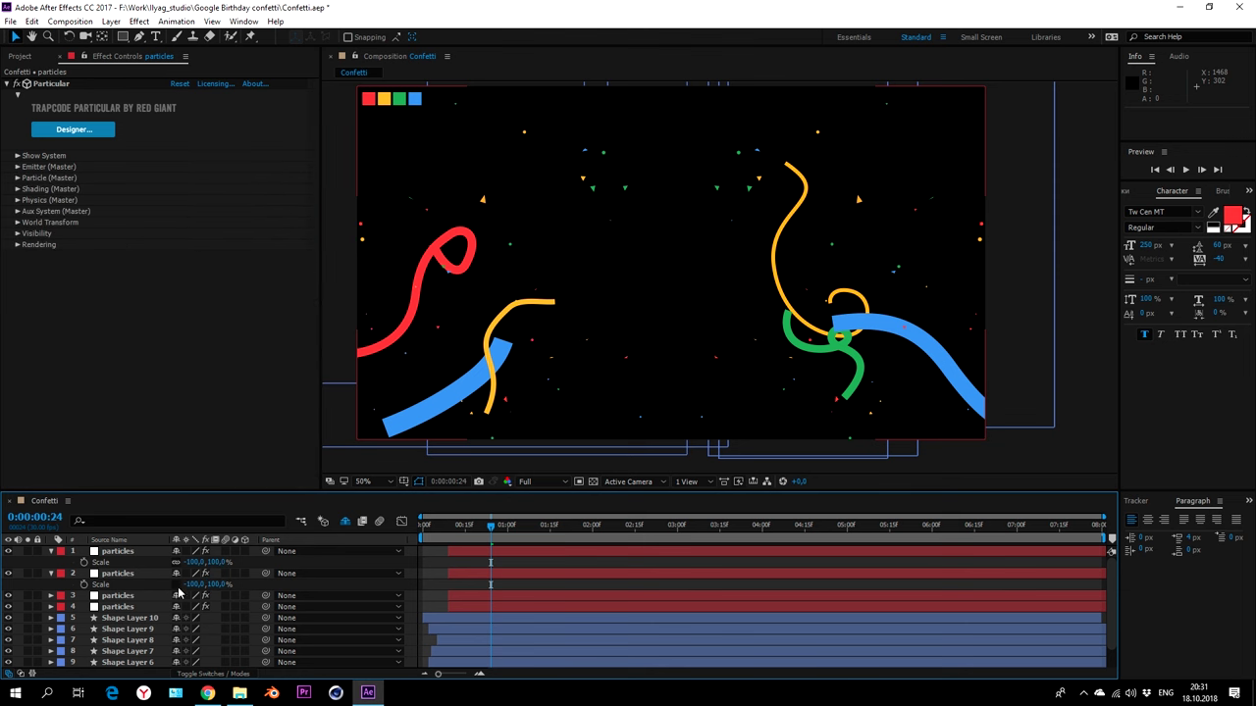
- Change the second particles layer's Particular emitter Random Seed to 102880
click(51, 552)
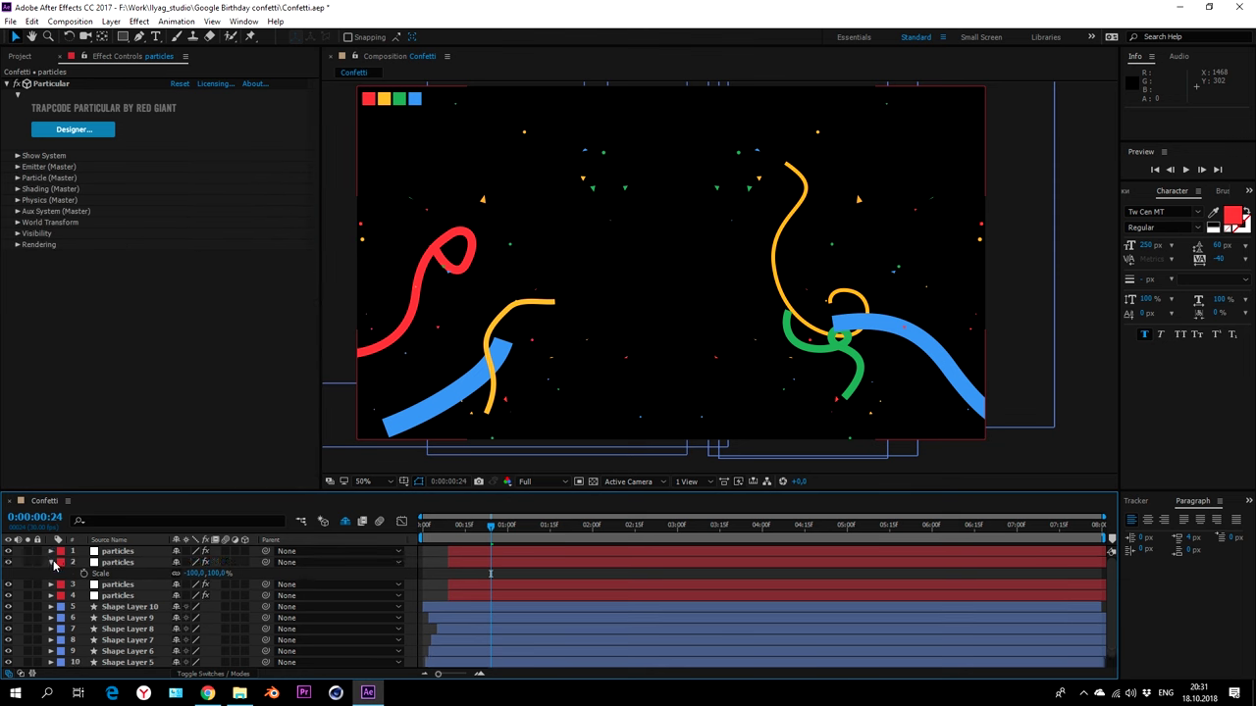
click(51, 563)
click(115, 563)
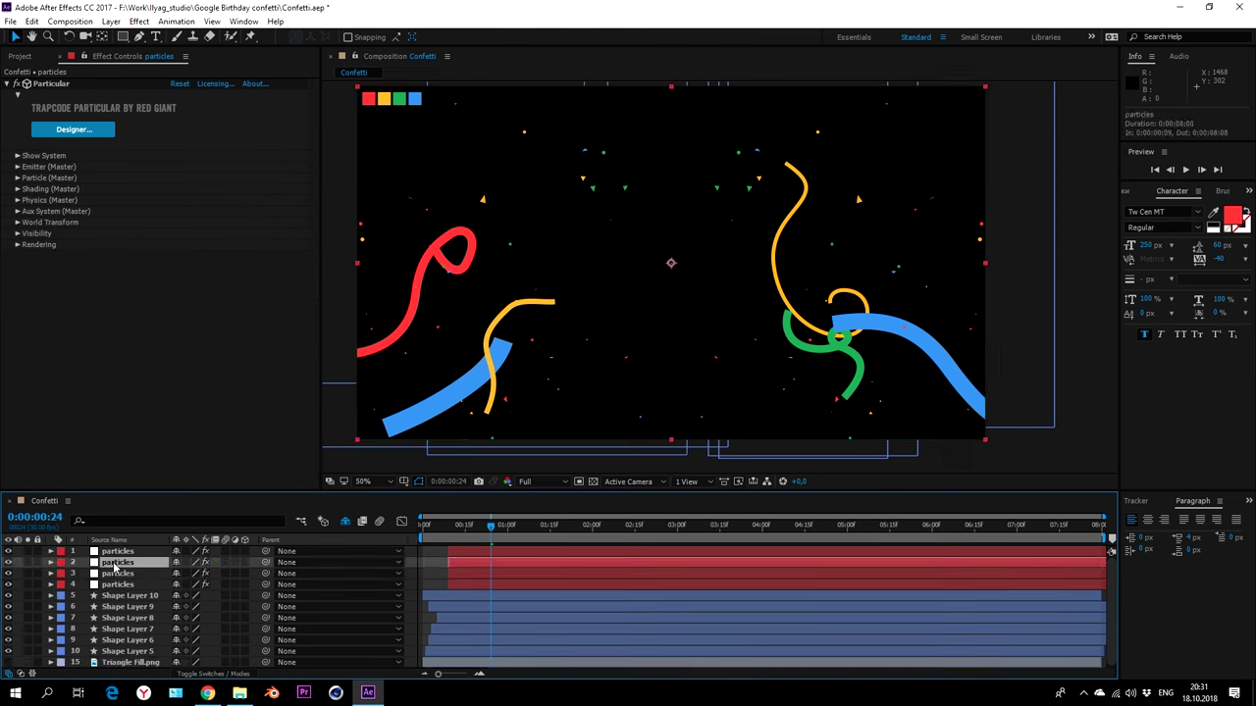
click(17, 167)
drag(182, 432, 235, 432)
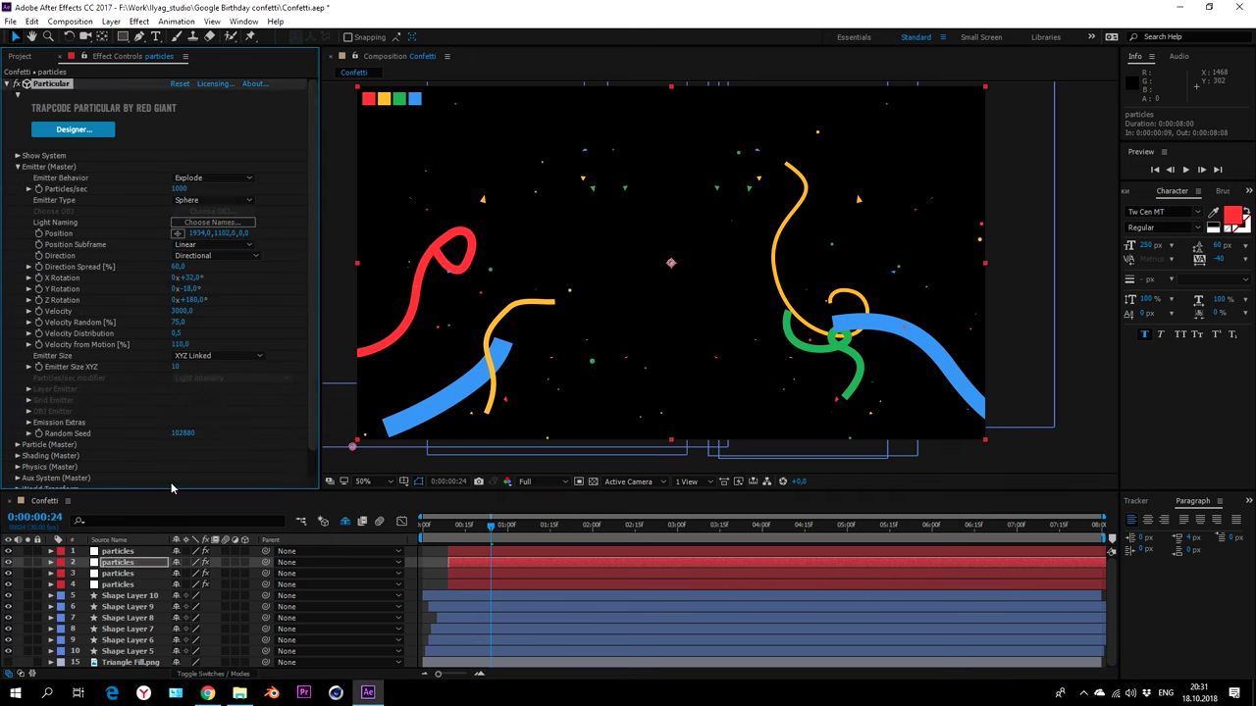
- Set the top particles layer's Random Seed to 97640 and collapse the Particular settings
click(117, 551)
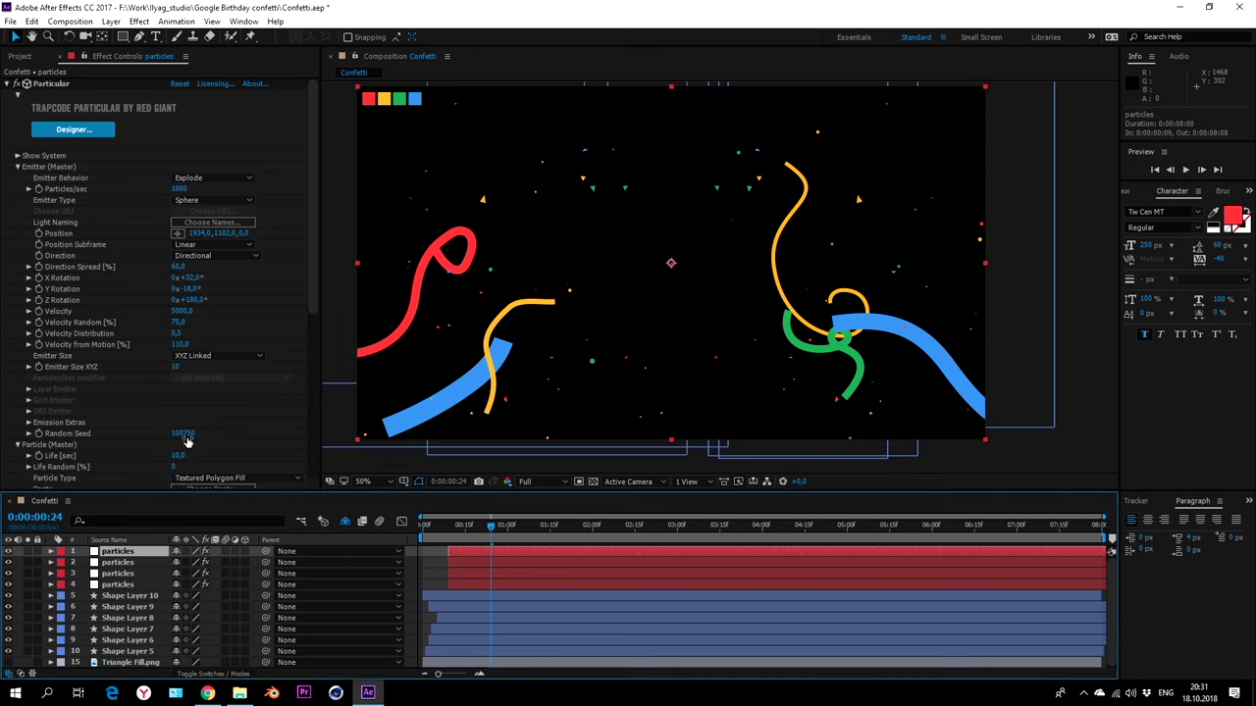
click(87, 438)
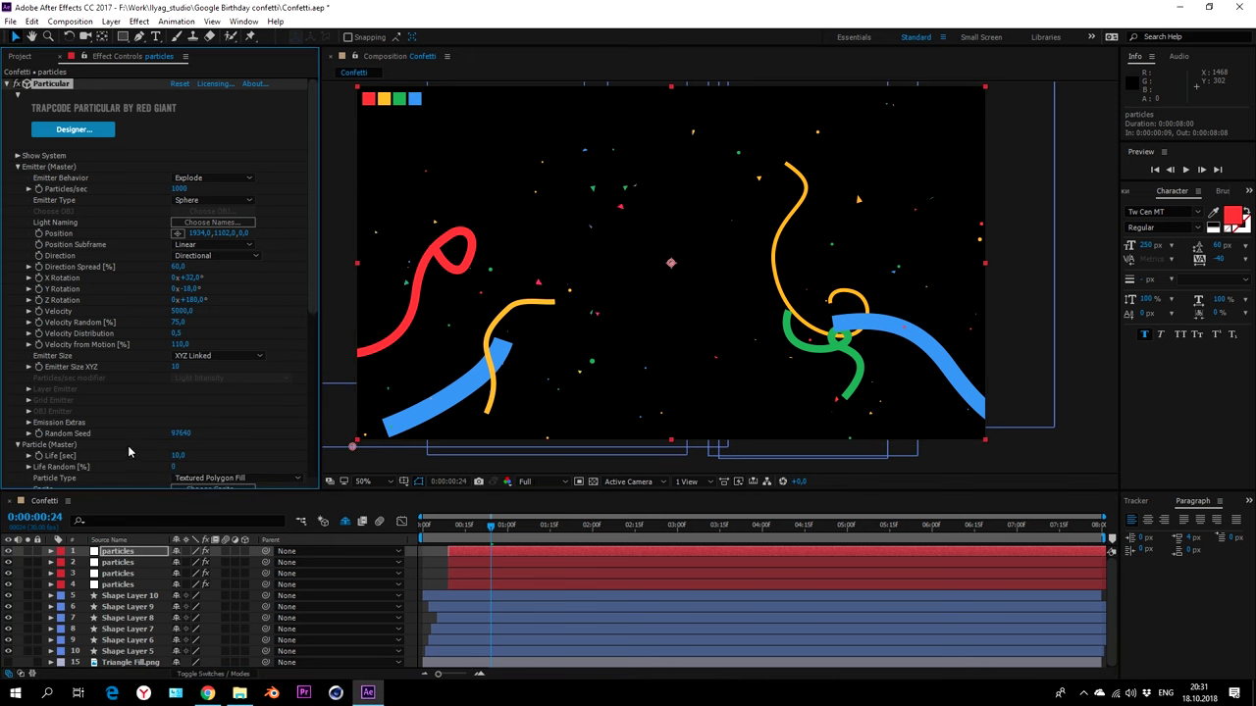
click(137, 562)
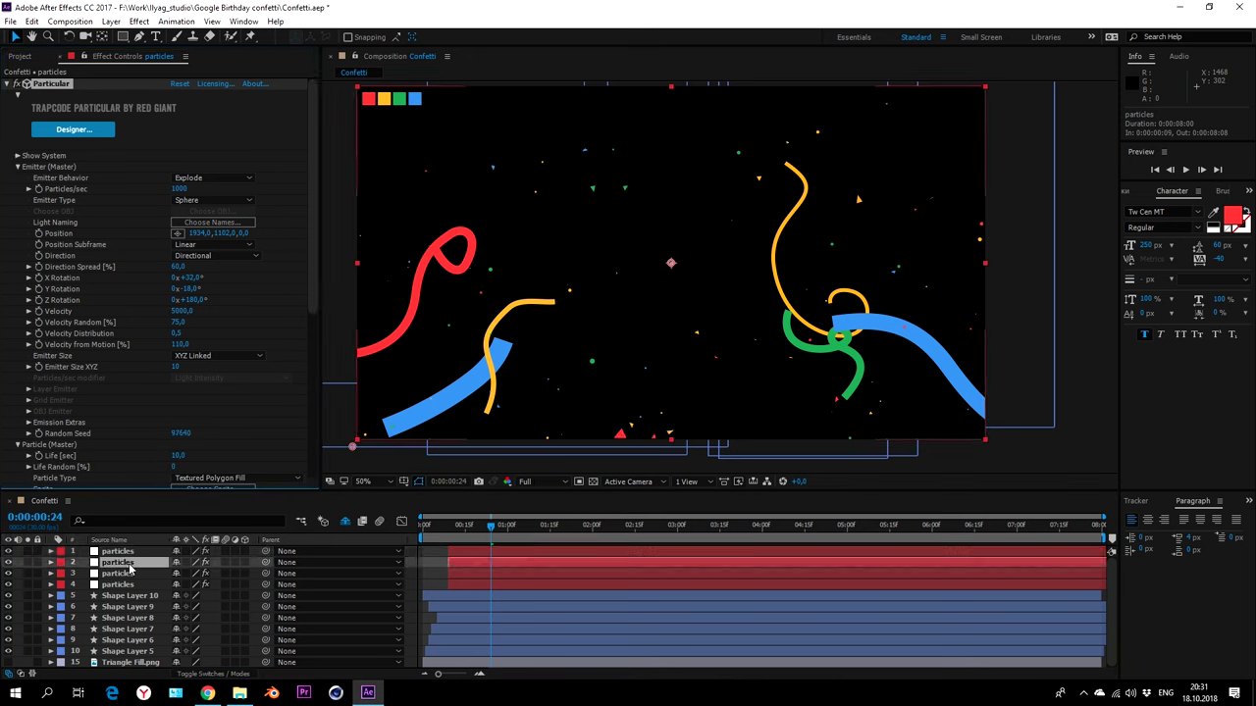
click(9, 85)
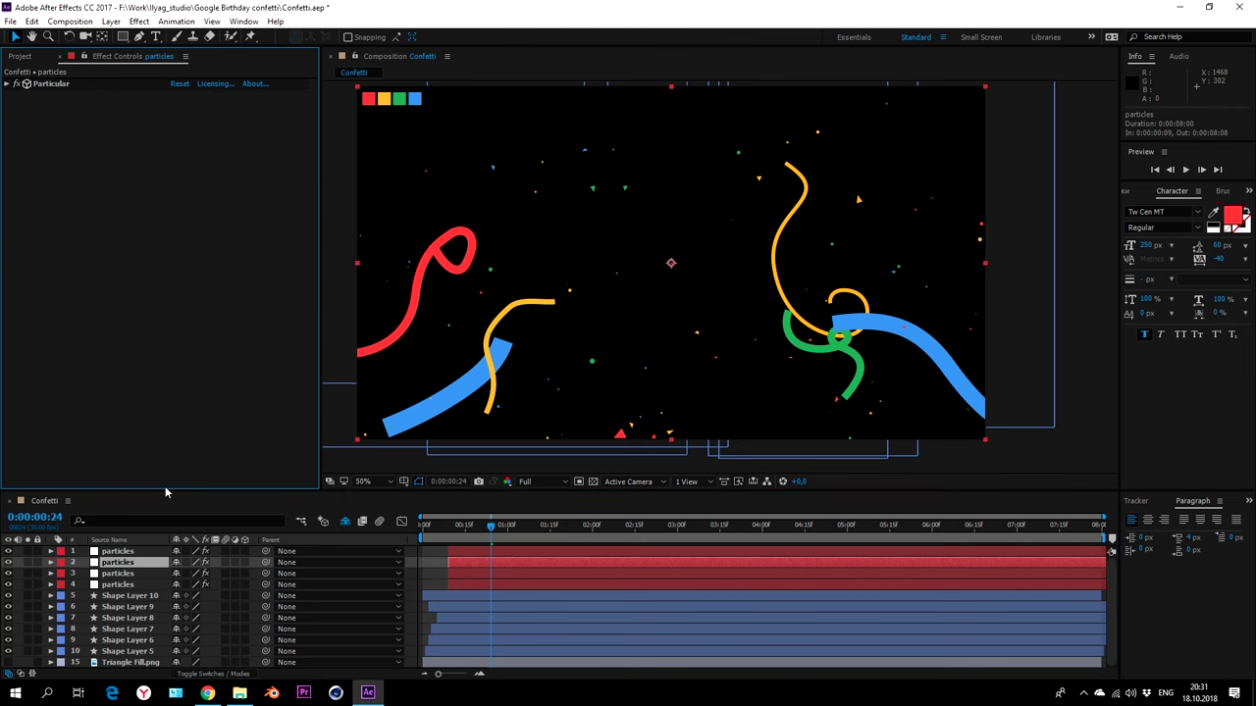
click(22, 56)
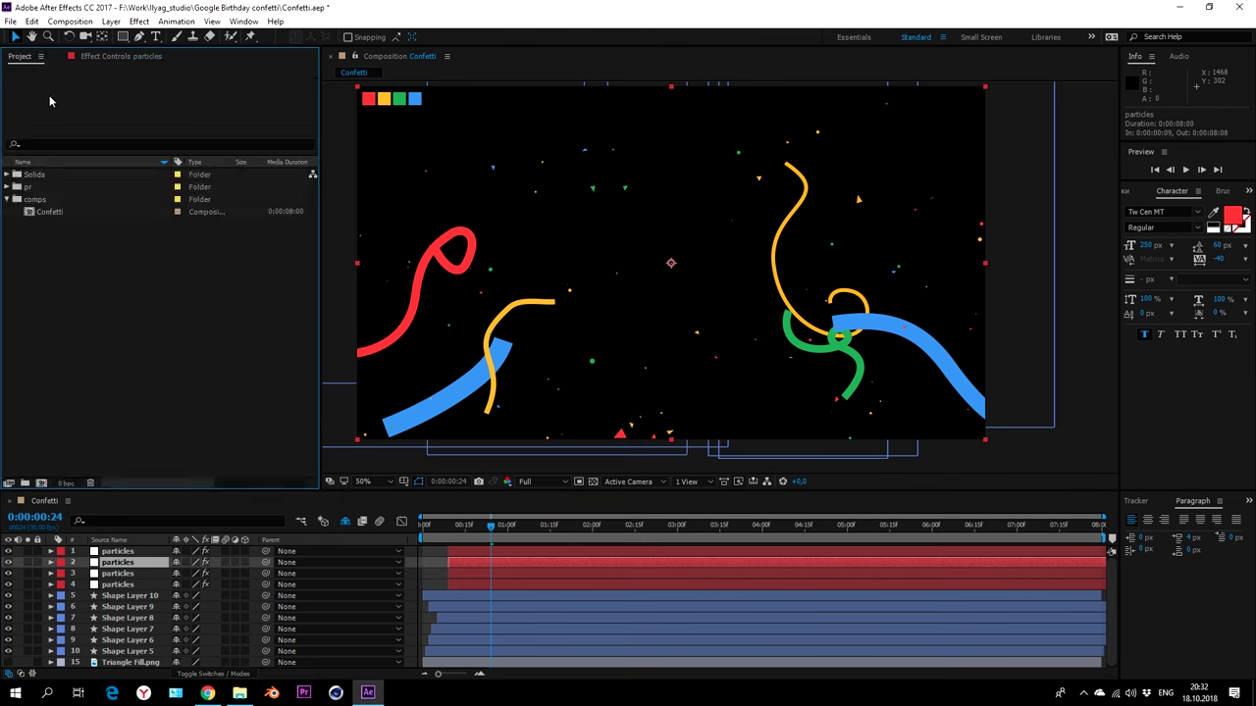
- Create a white 1920×1080 solid named BG and place it beneath the confetti layers
click(83, 578)
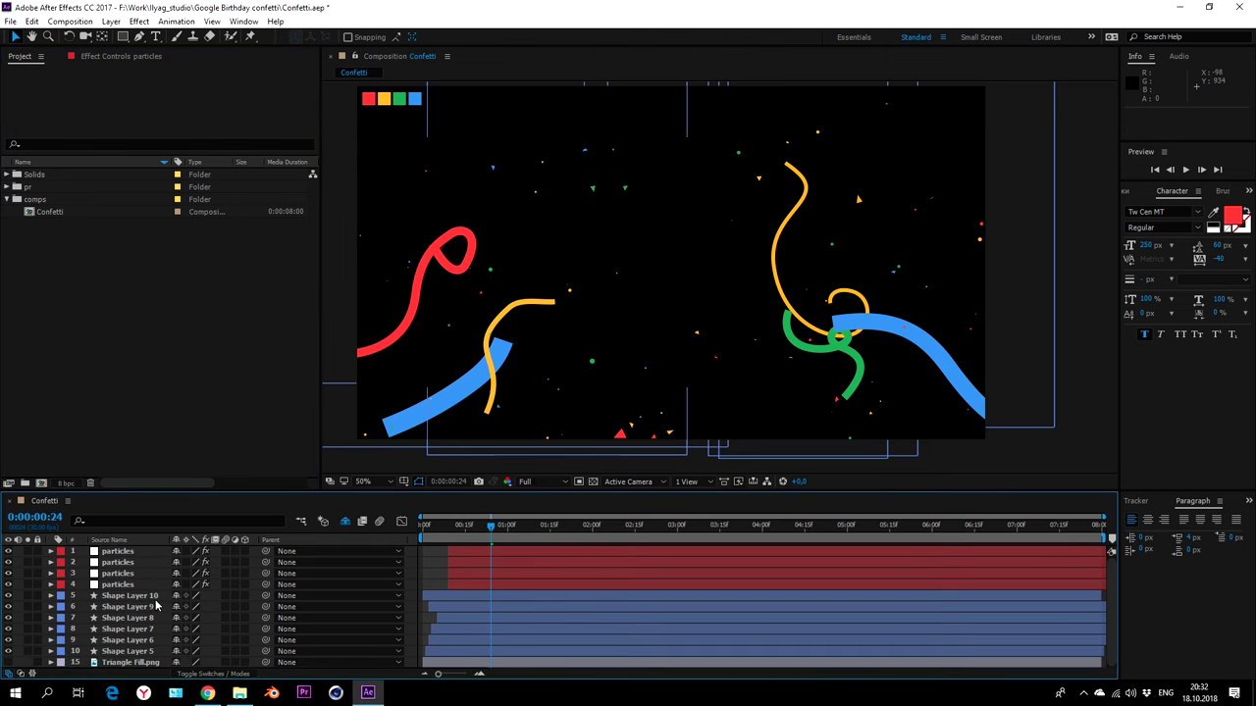
click(110, 22)
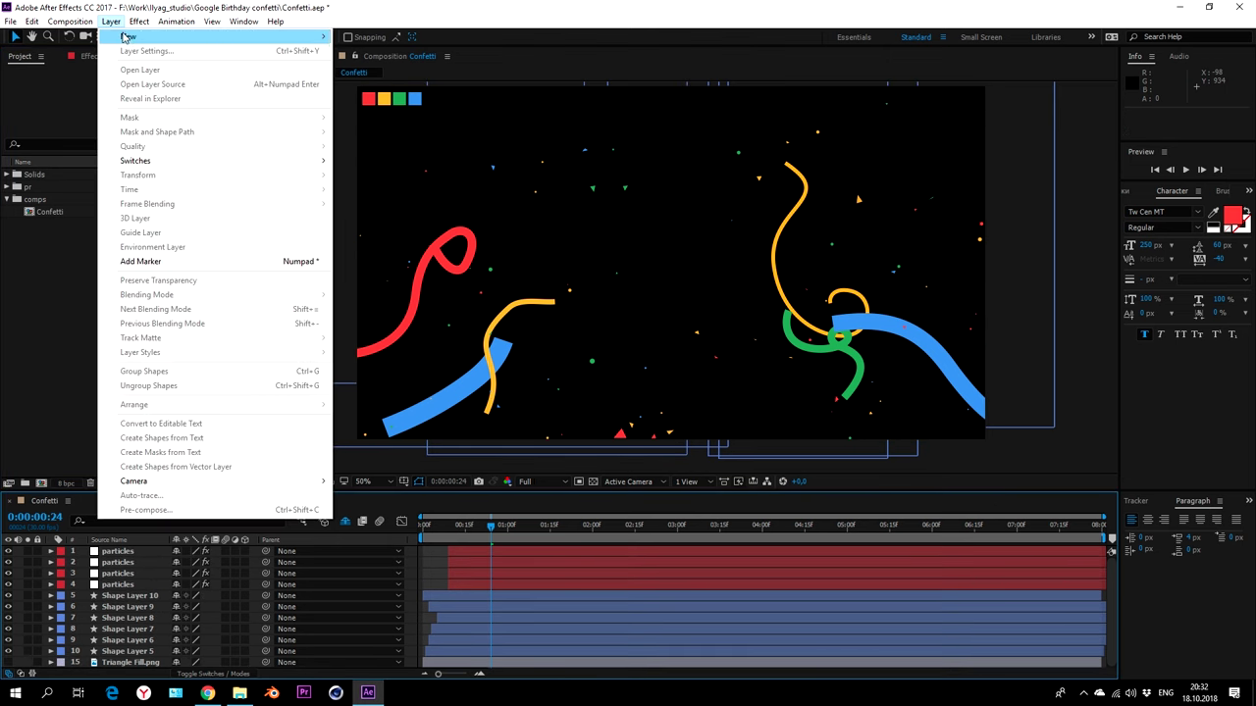
mouse_move(127, 36)
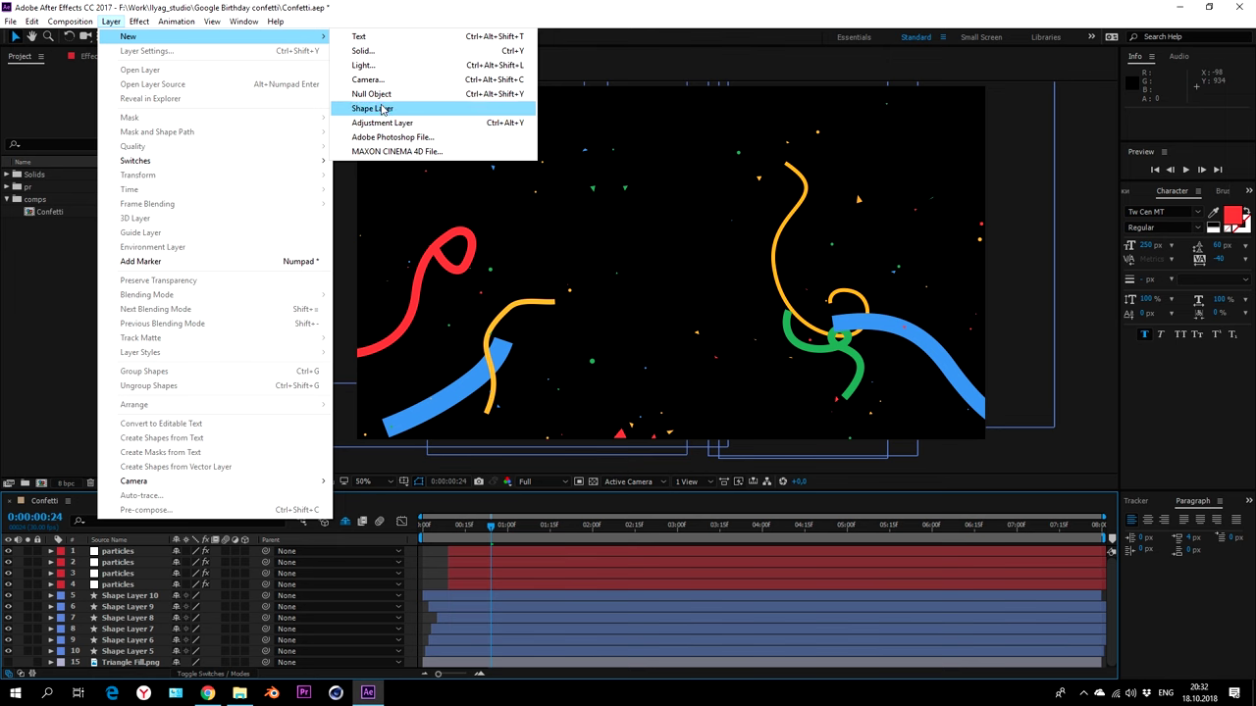
click(378, 51)
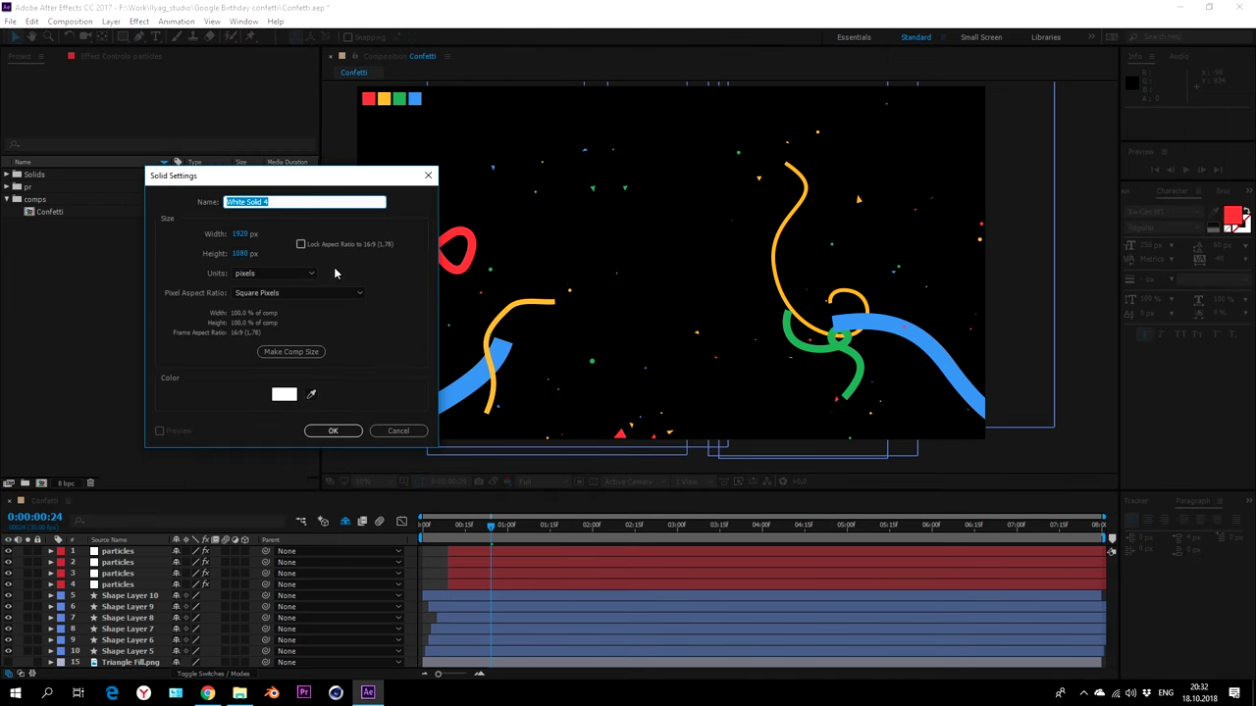
text(BG)
click(333, 431)
mouse_move(113, 551)
mouse_down()
mouse_move(138, 669)
mouse_move(170, 661)
mouse_up()
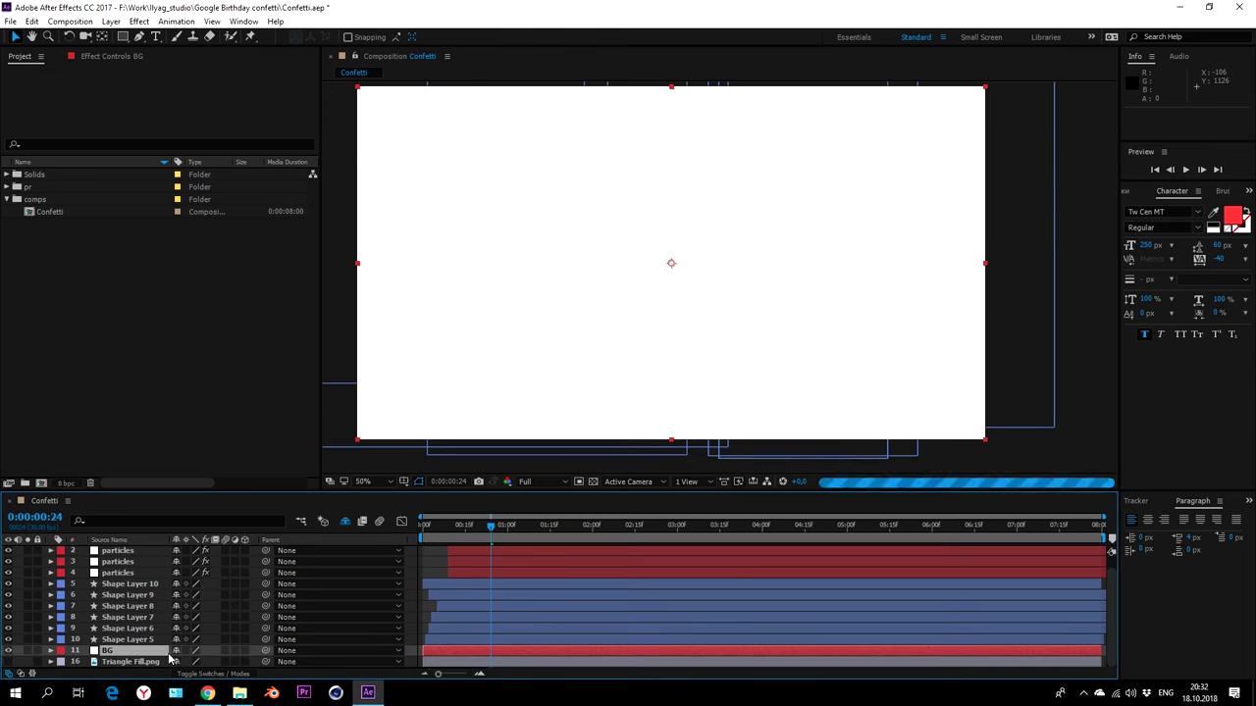
click(110, 22)
- Add a new adjustment layer and move it to the top of the stack
mouse_move(127, 37)
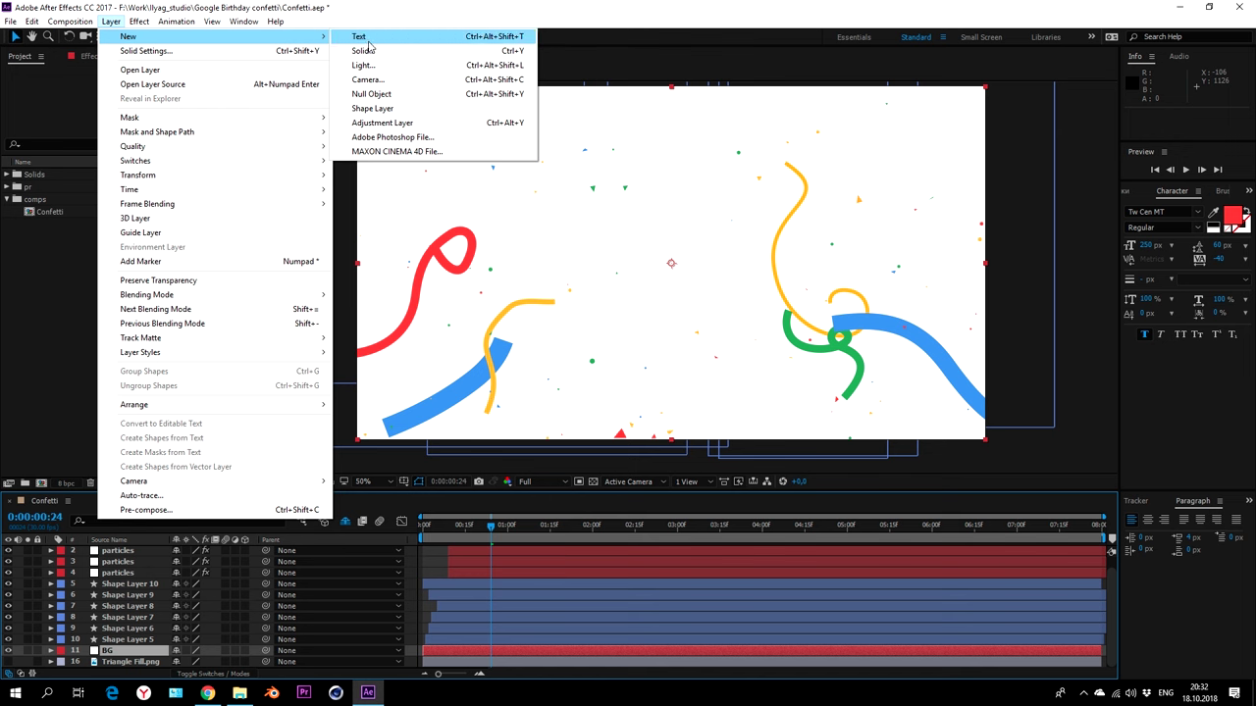
click(385, 122)
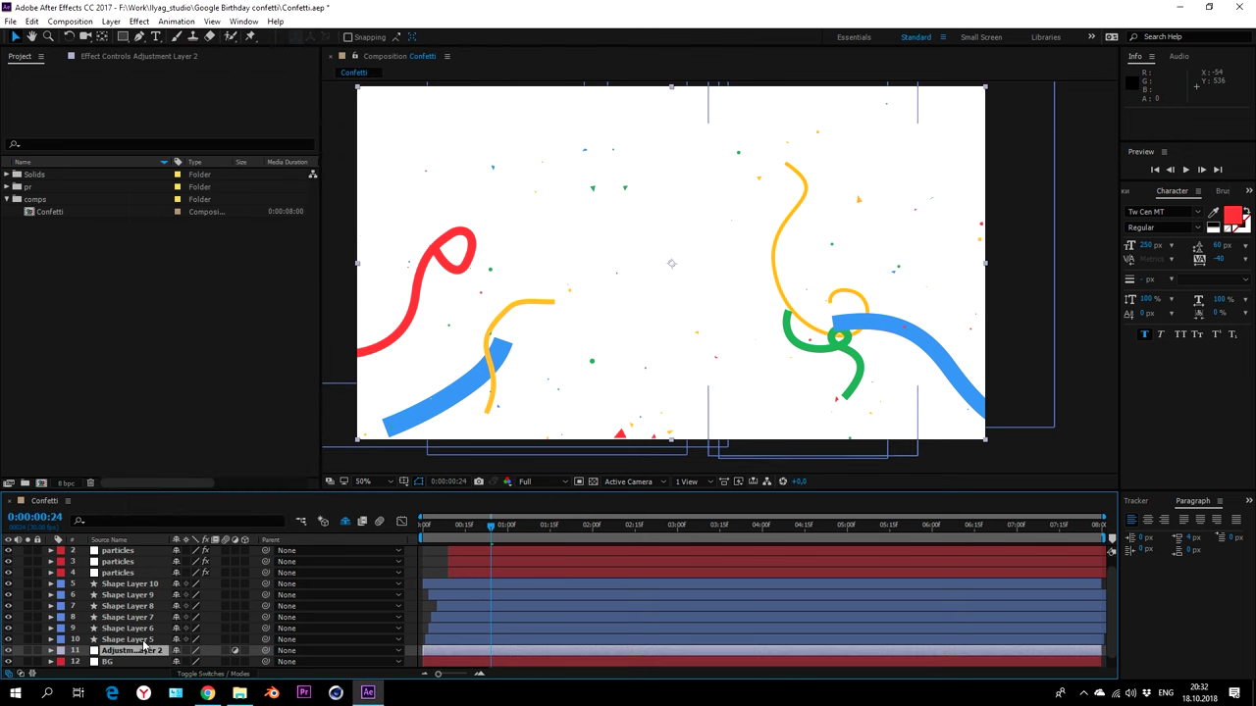
drag(128, 651, 135, 552)
click(1248, 190)
- Apply Posterize Time at 15 fps to the adjustment layer and play the preview
click(1211, 203)
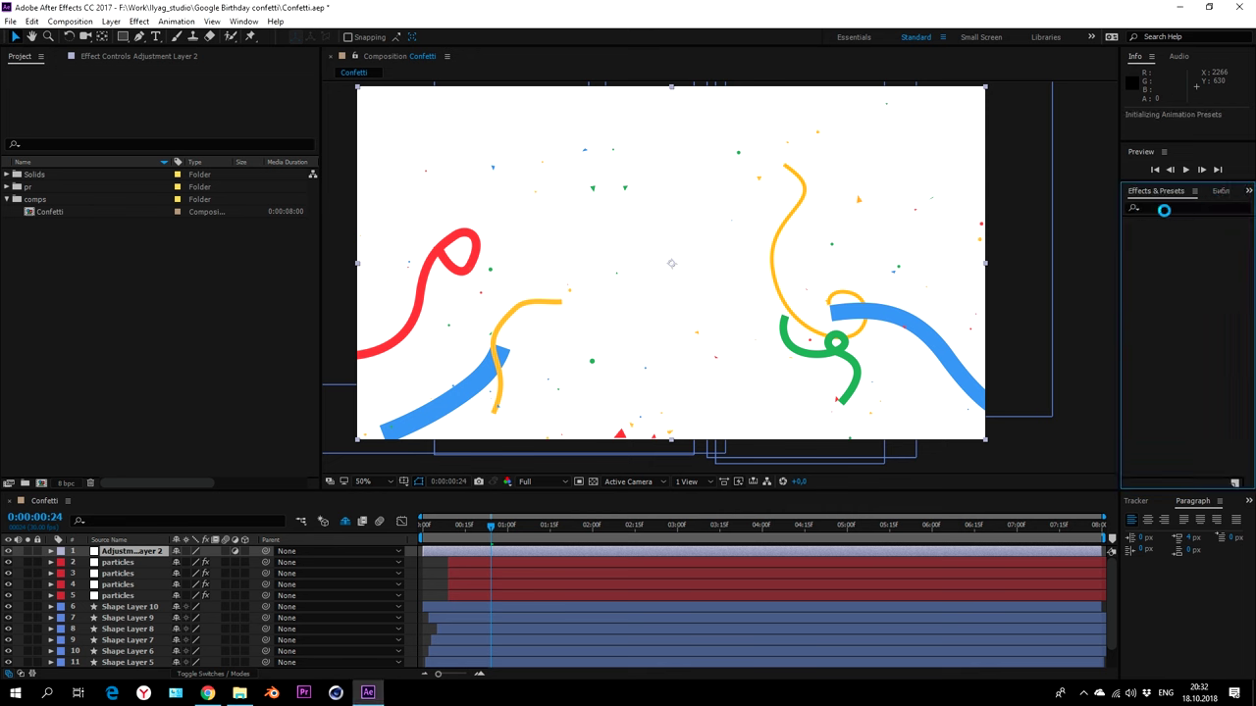
click(1181, 206)
text(p)
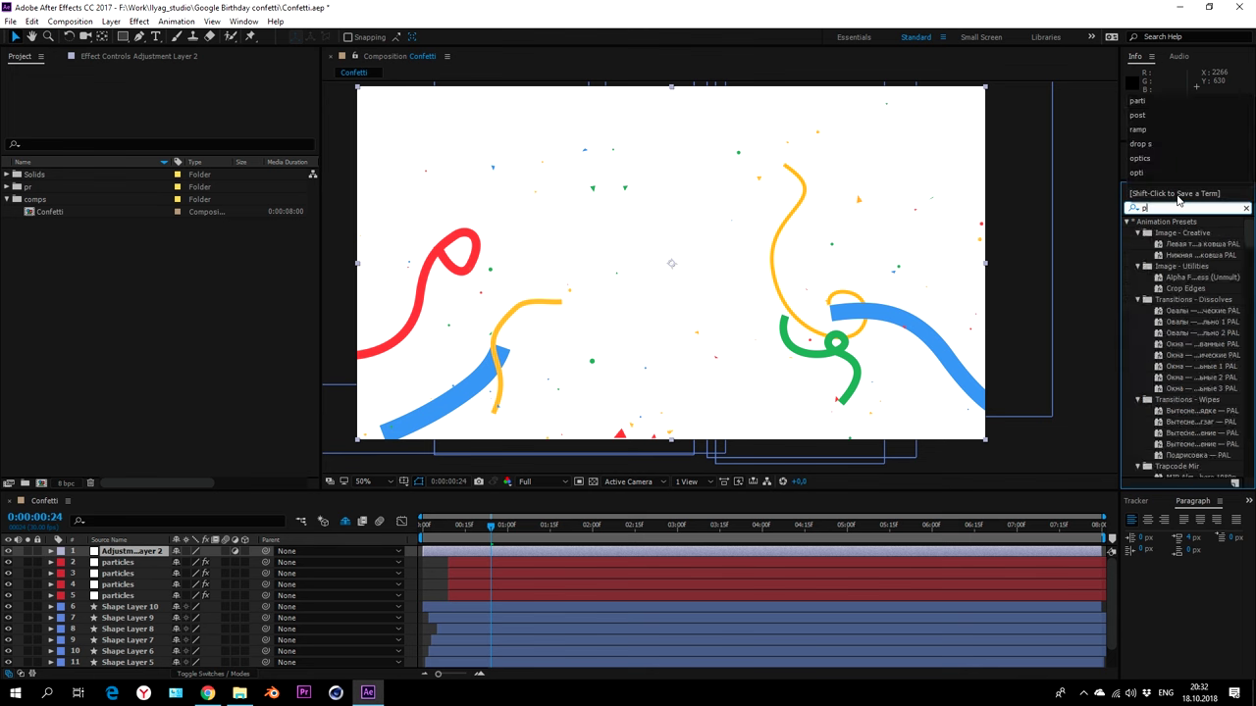
text(osr)
key(BackSpace)
text(te)
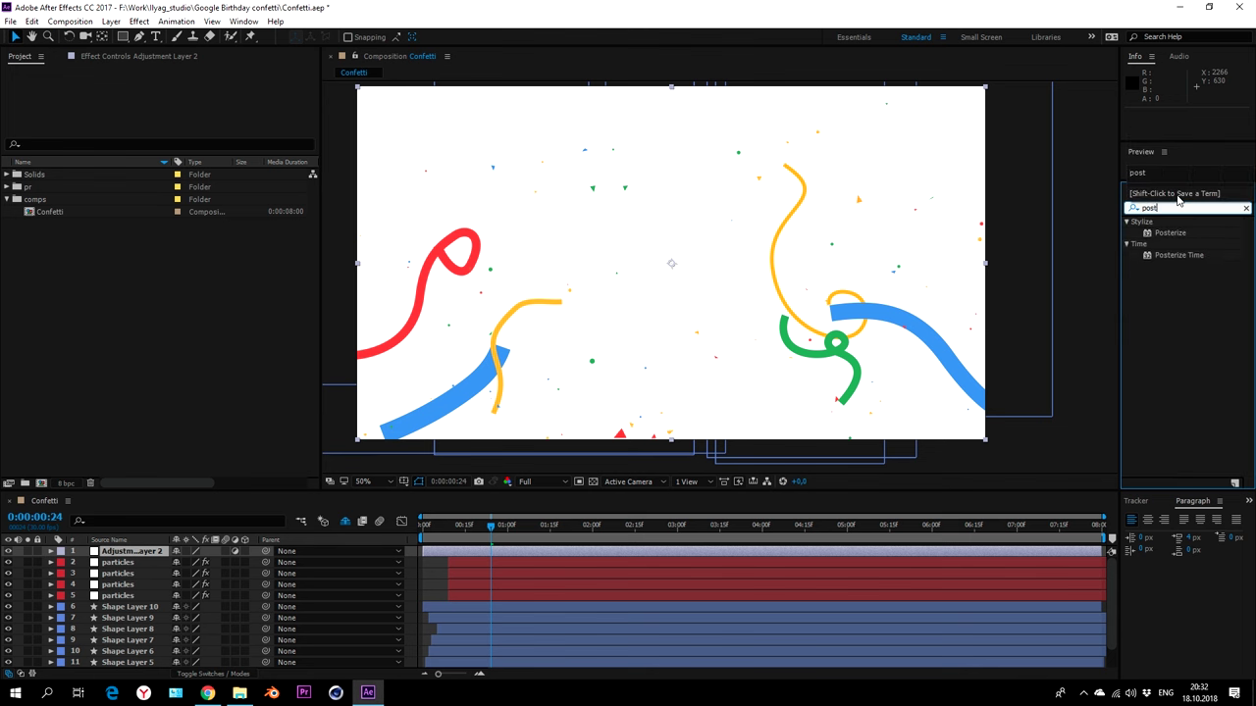
mouse_move(1178, 255)
mouse_down()
mouse_move(835, 365)
mouse_move(127, 551)
mouse_up()
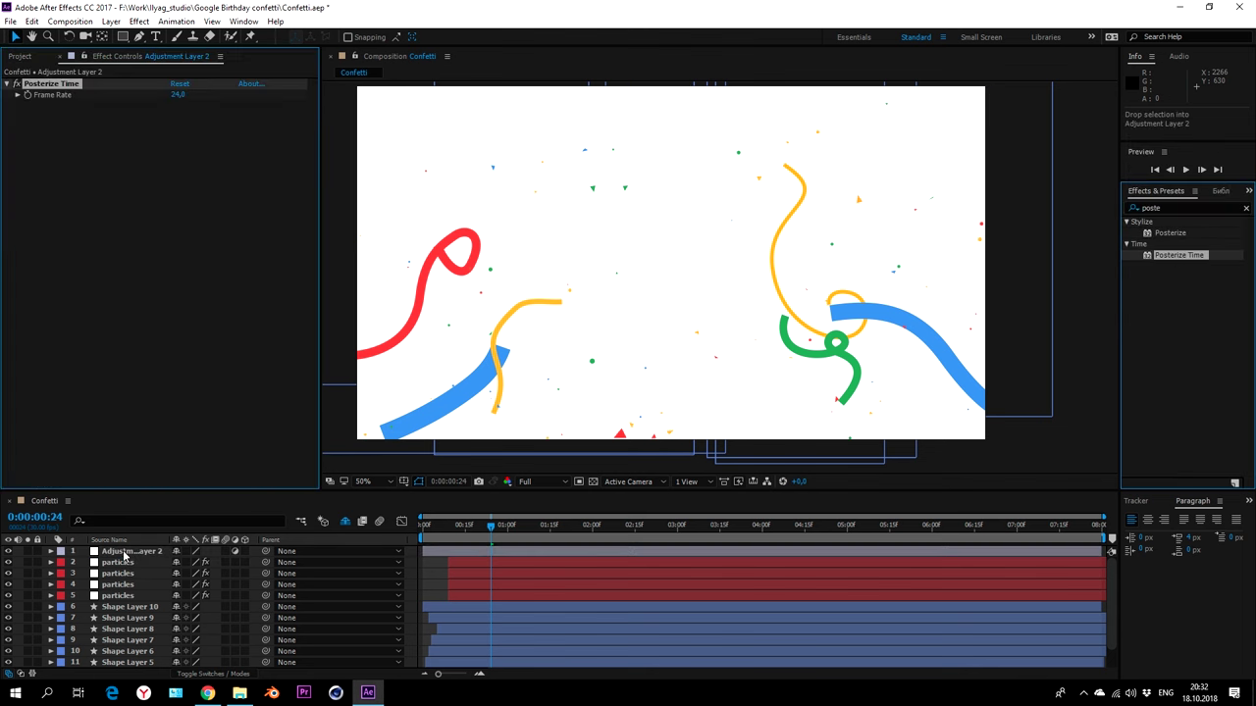
click(180, 94)
text(15)
key(Return)
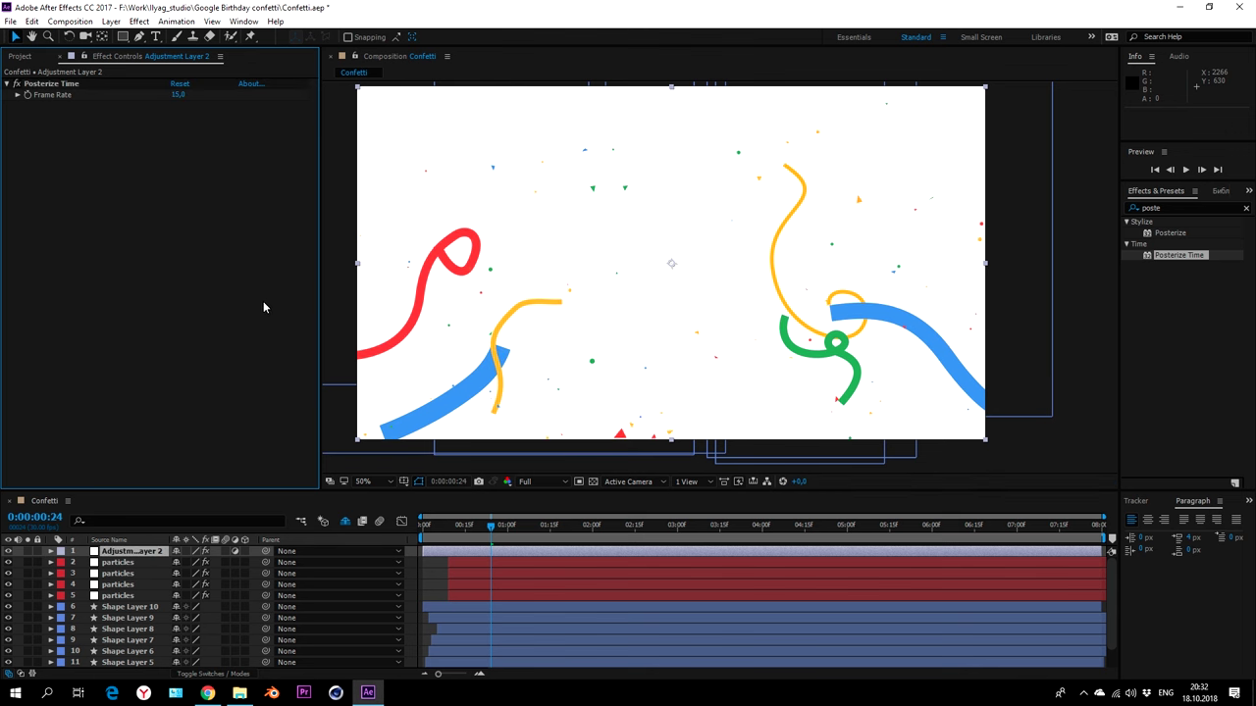
key(space)
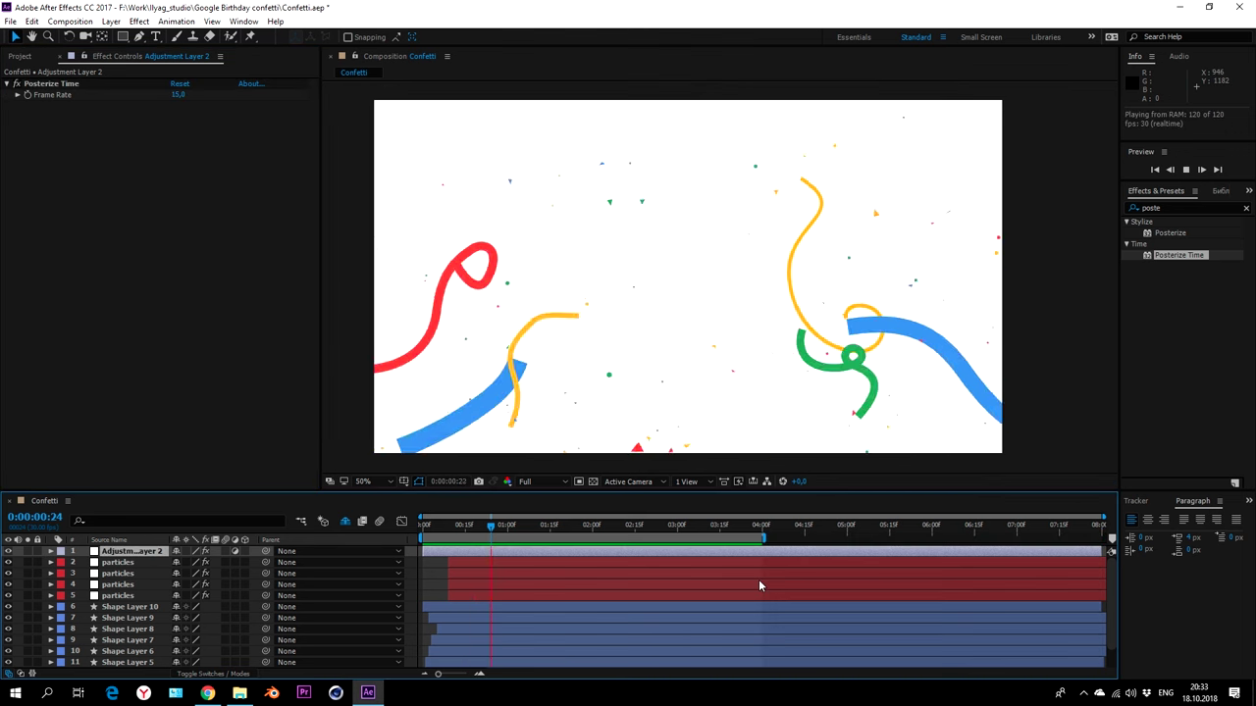